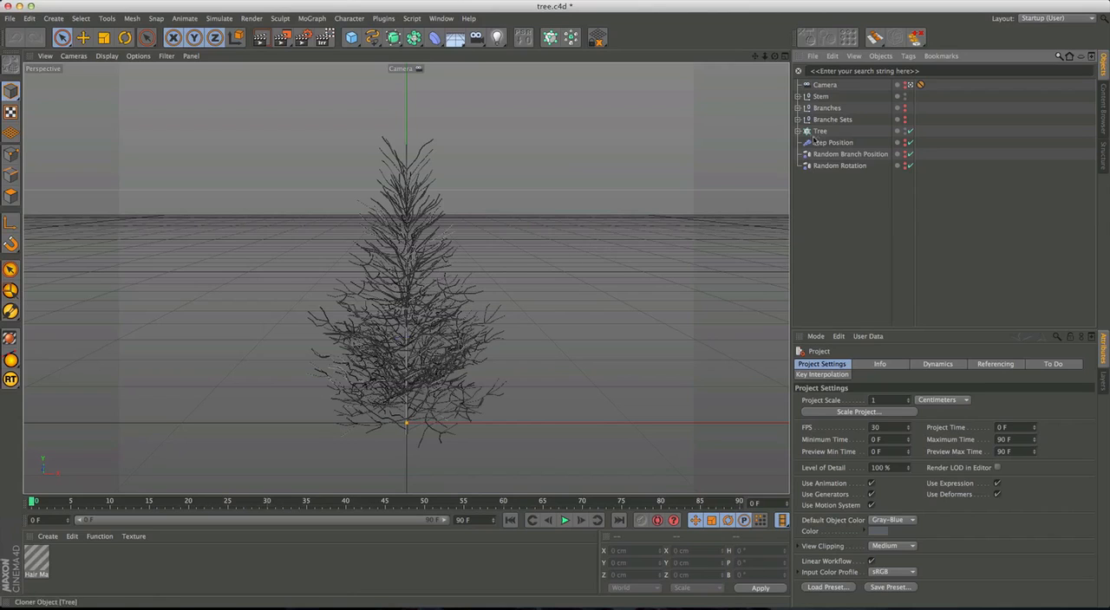
Copy the Branch 1 group from Branches into a new project.
click(797, 108)
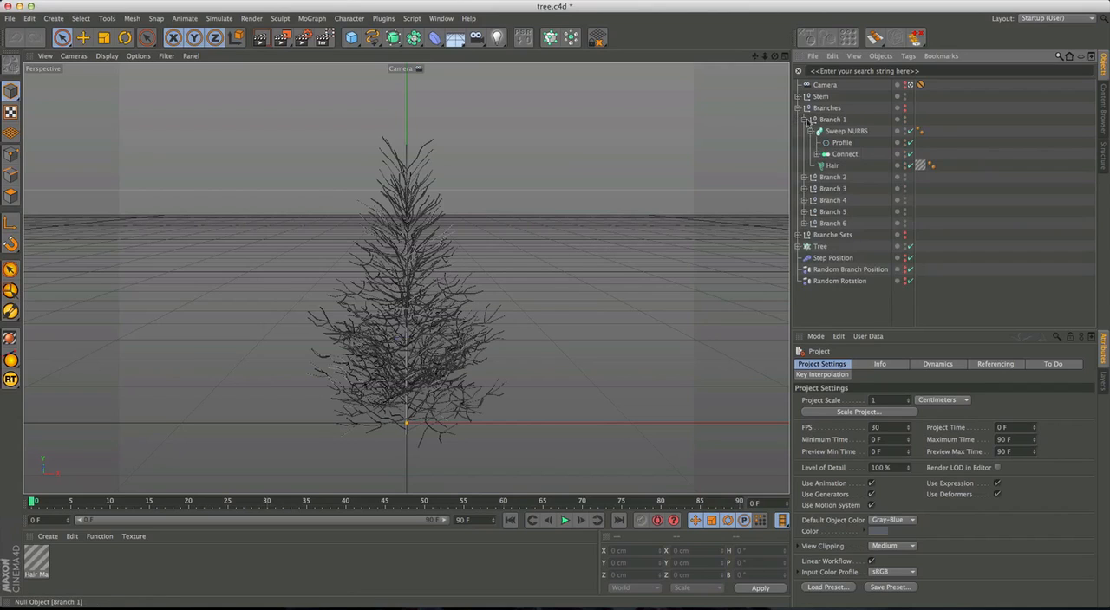
click(832, 120)
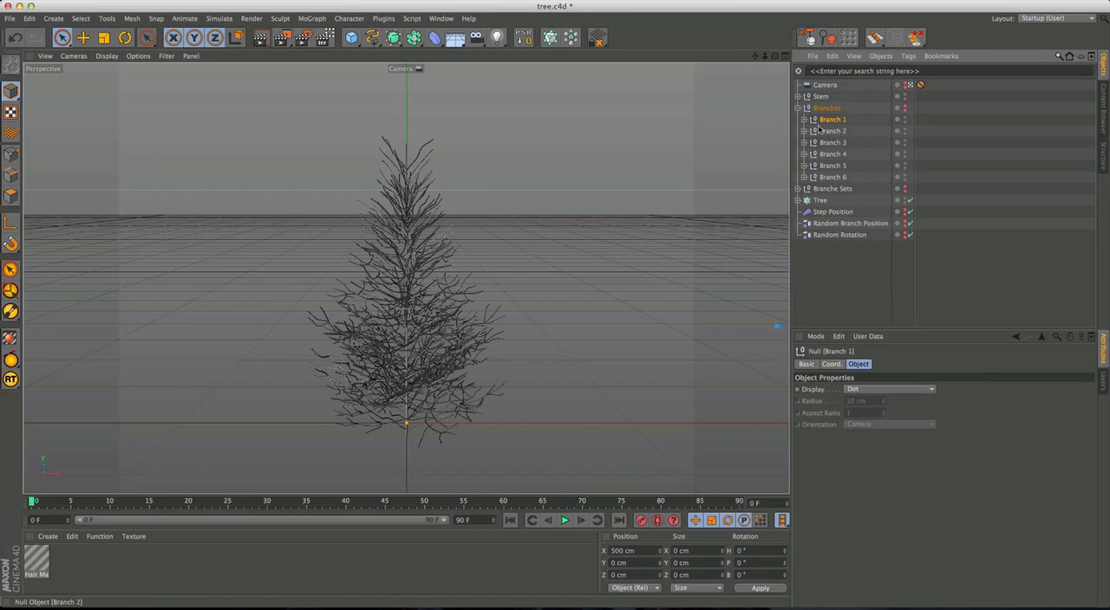
key(super+n)
key(super+v)
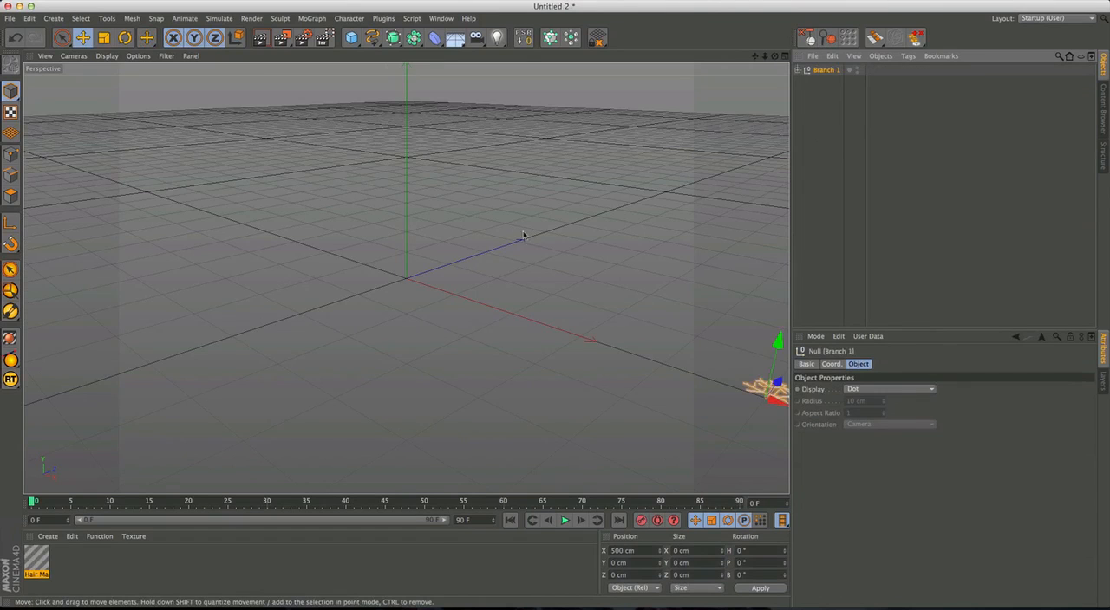
Set up an interactive render region around the whole branch and deselect the object.
key(o)
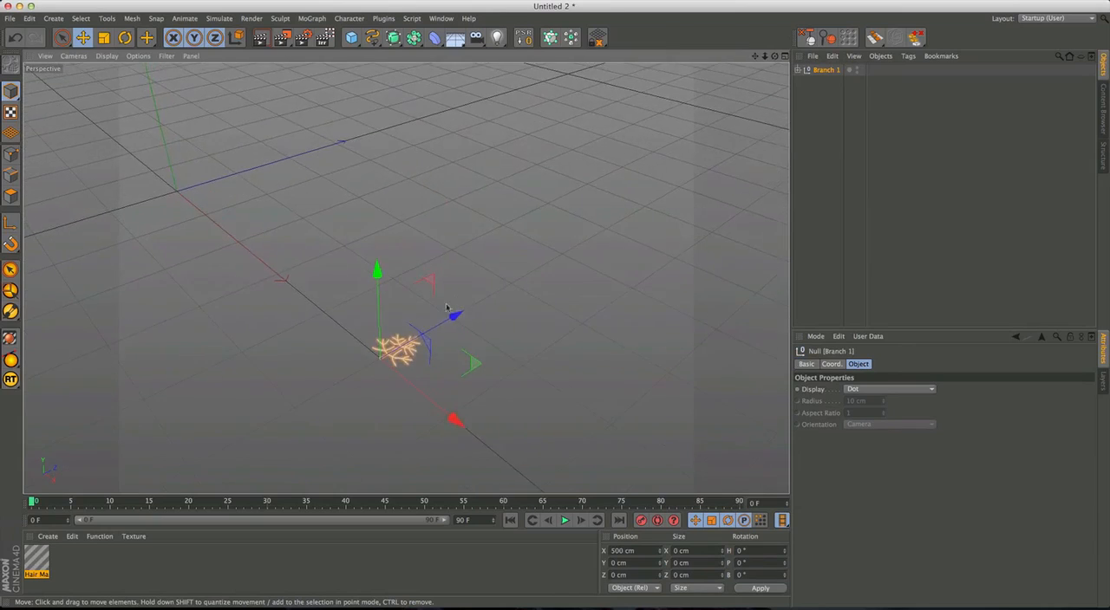
alt+right_drag(393, 332, 534, 279)
alt+drag(534, 279, 447, 317)
alt+middle_drag(447, 317, 508, 317)
alt+drag(469, 303, 523, 332)
alt+right_drag(466, 352, 511, 324)
alt+drag(511, 324, 487, 294)
alt+middle_drag(485, 294, 461, 295)
alt+drag(461, 295, 511, 292)
alt+right_drag(511, 293, 481, 297)
alt+middle_drag(482, 297, 473, 291)
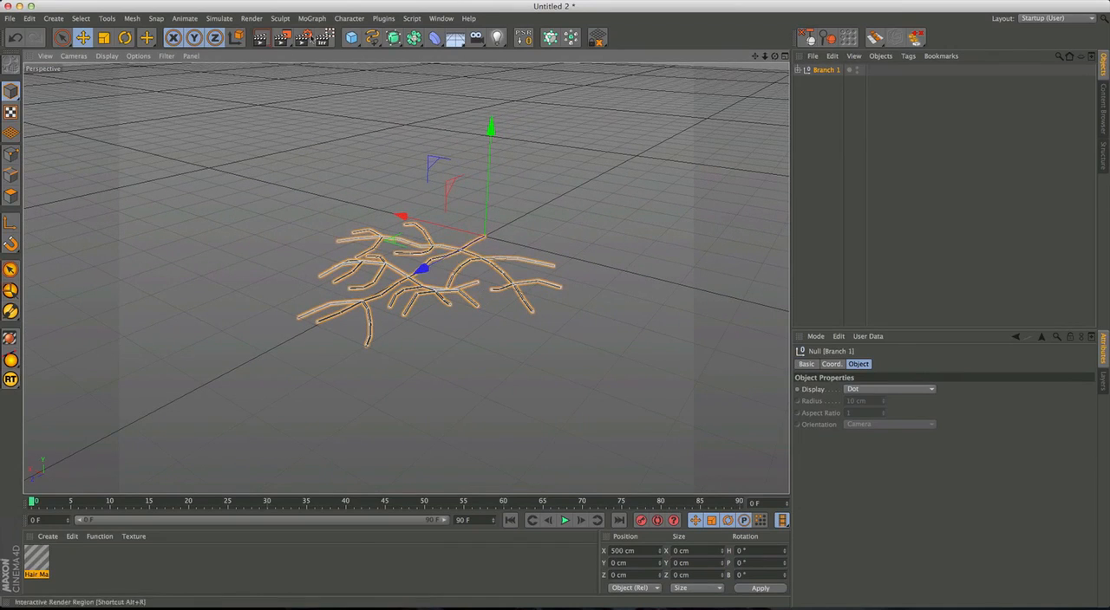
click(324, 39)
drag(587, 183, 597, 176)
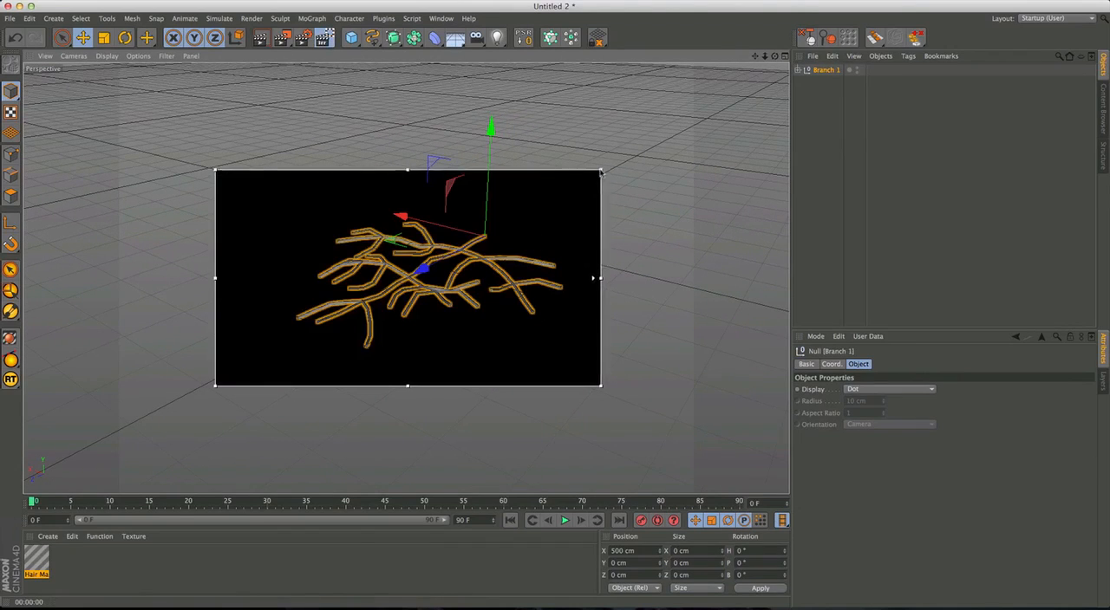
click(868, 180)
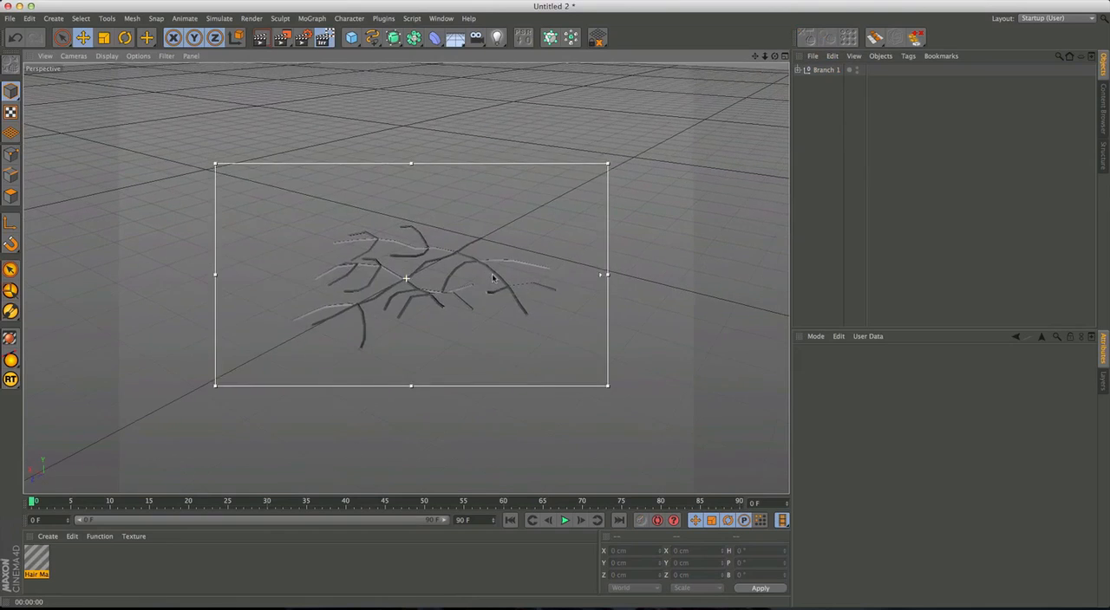
Add the Hair Render effect to the render settings.
key(super+b)
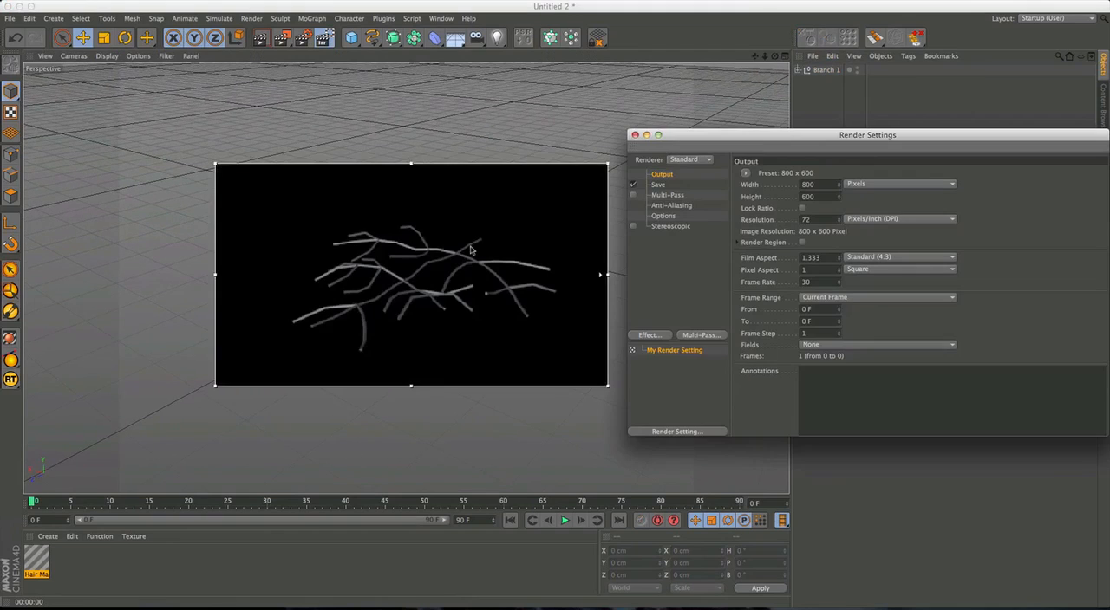
click(663, 336)
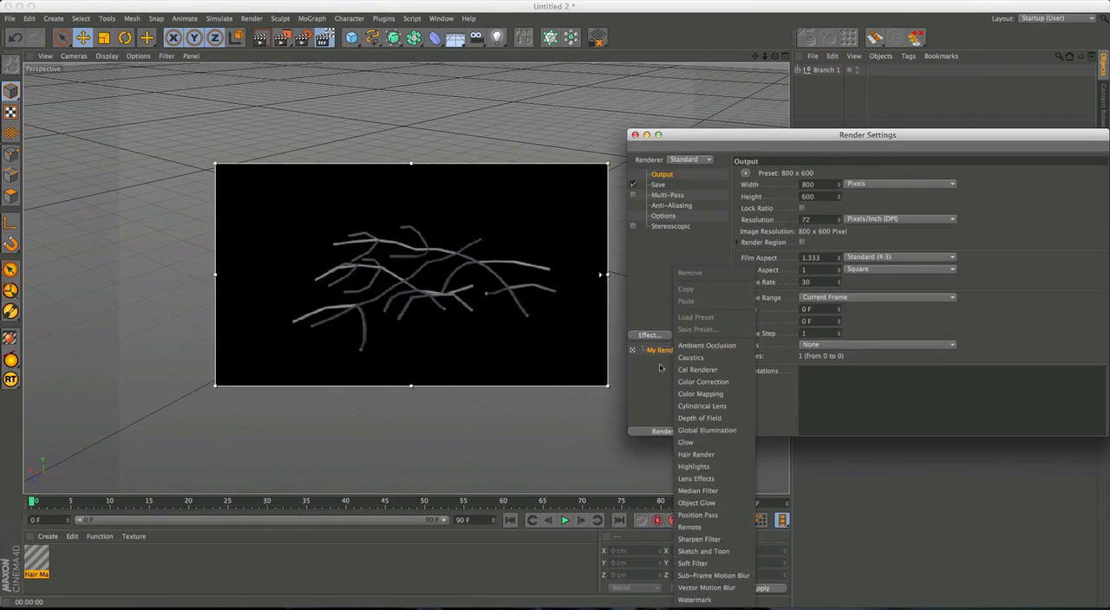
click(699, 455)
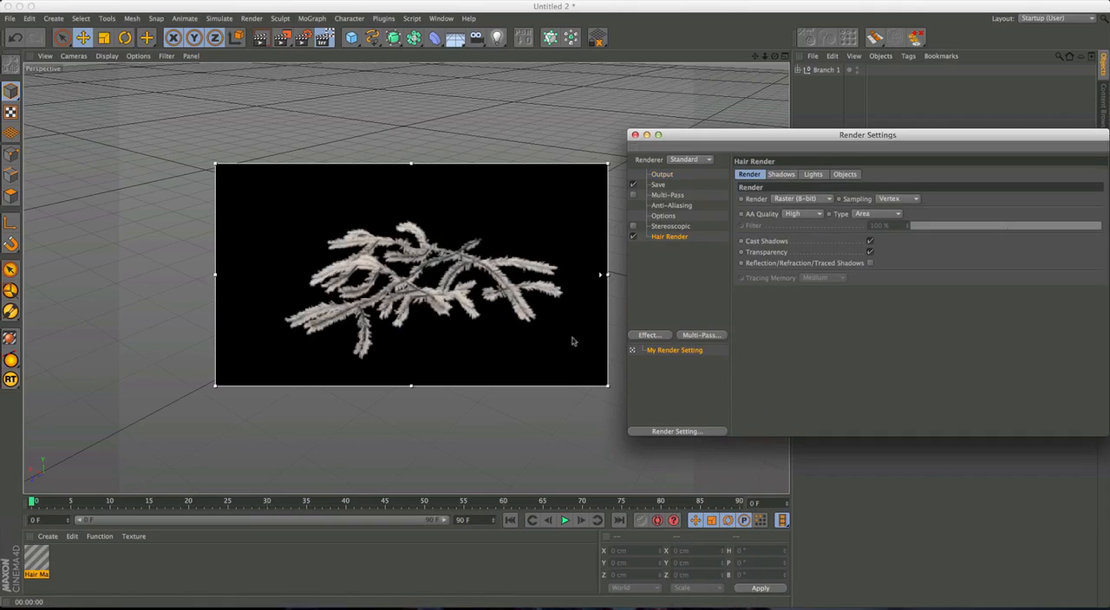
drag(679, 146, 705, 151)
click(661, 140)
Create a new standard material and apply it to the branch's Sweep NURBS.
click(797, 70)
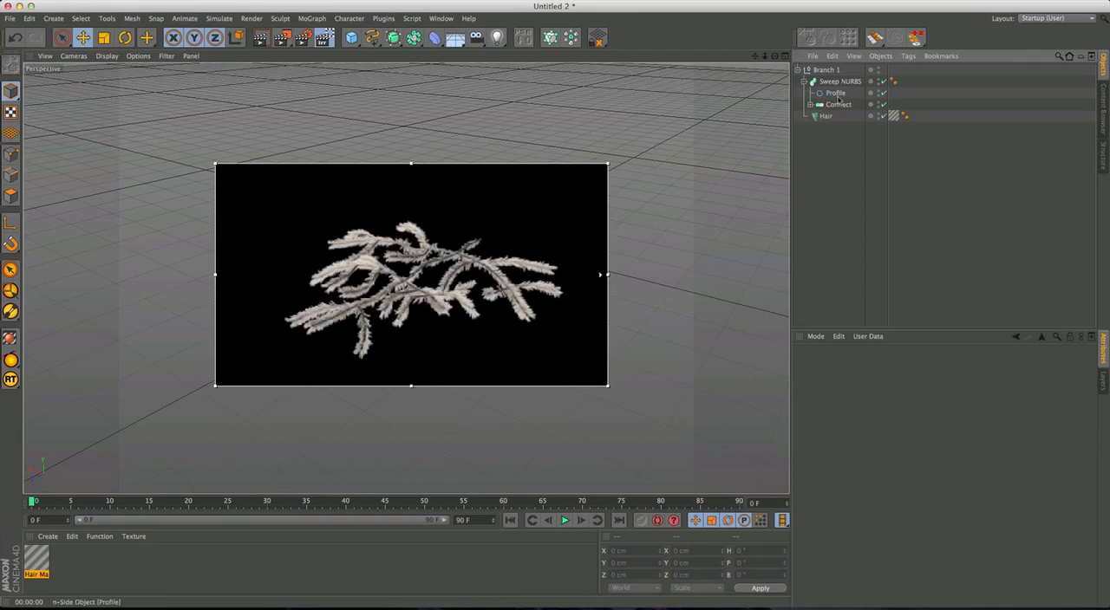
click(803, 82)
click(50, 557)
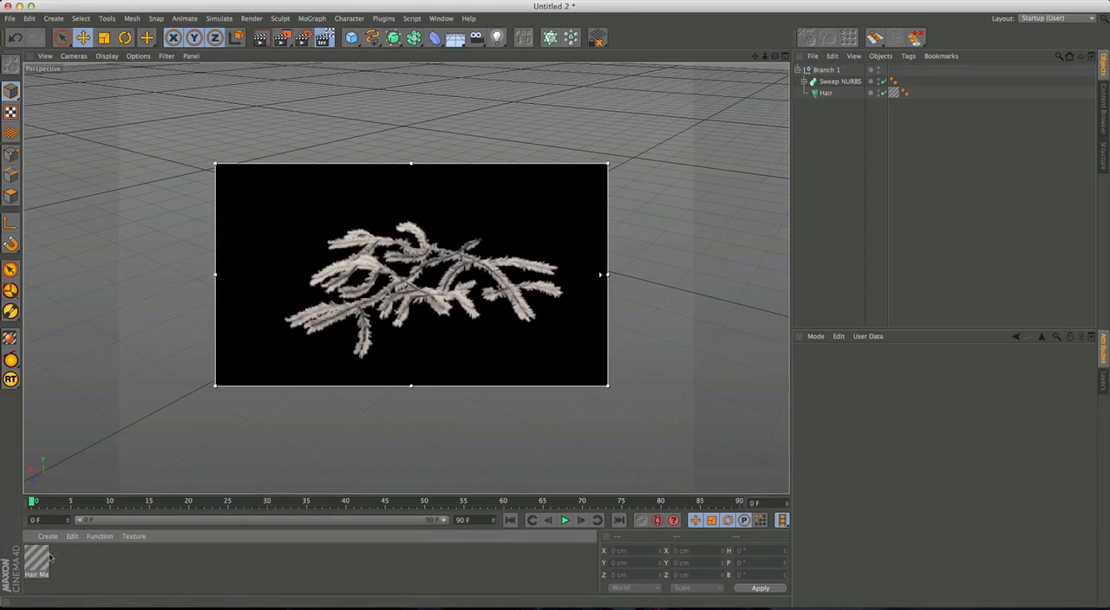
double_click(77, 564)
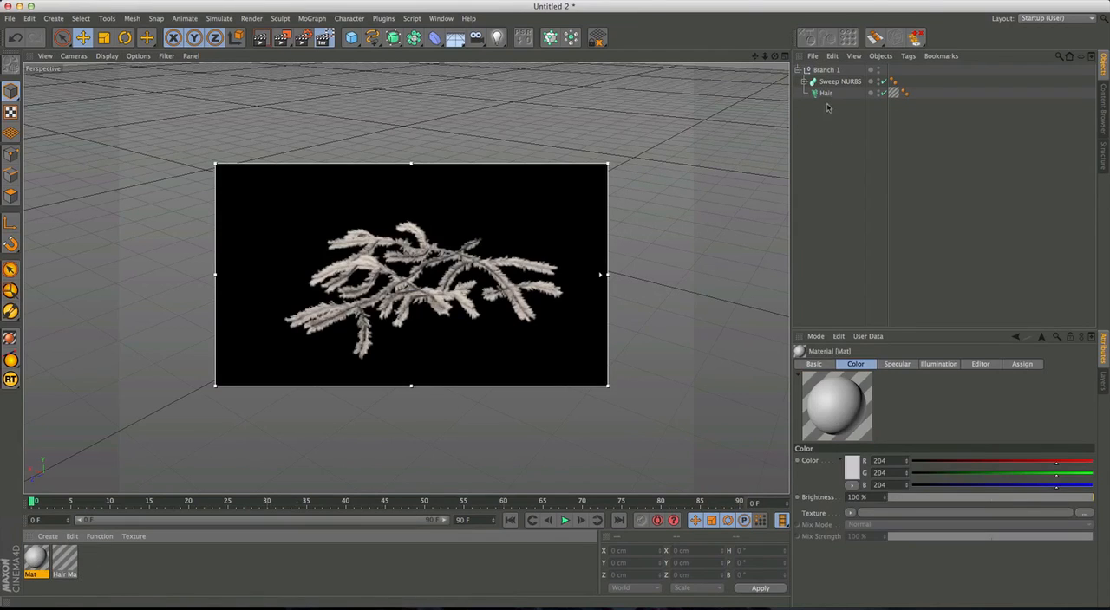
drag(837, 84, 837, 83)
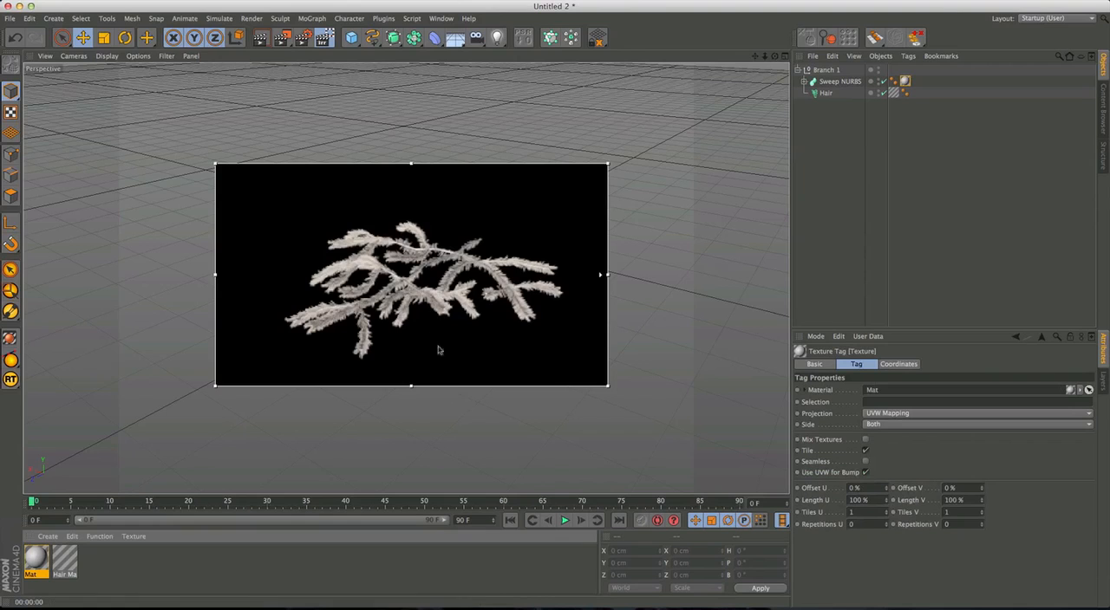
Add a Background object to the scene and apply another new material to it.
alt+right_drag(406, 309, 451, 304)
alt+drag(451, 303, 464, 302)
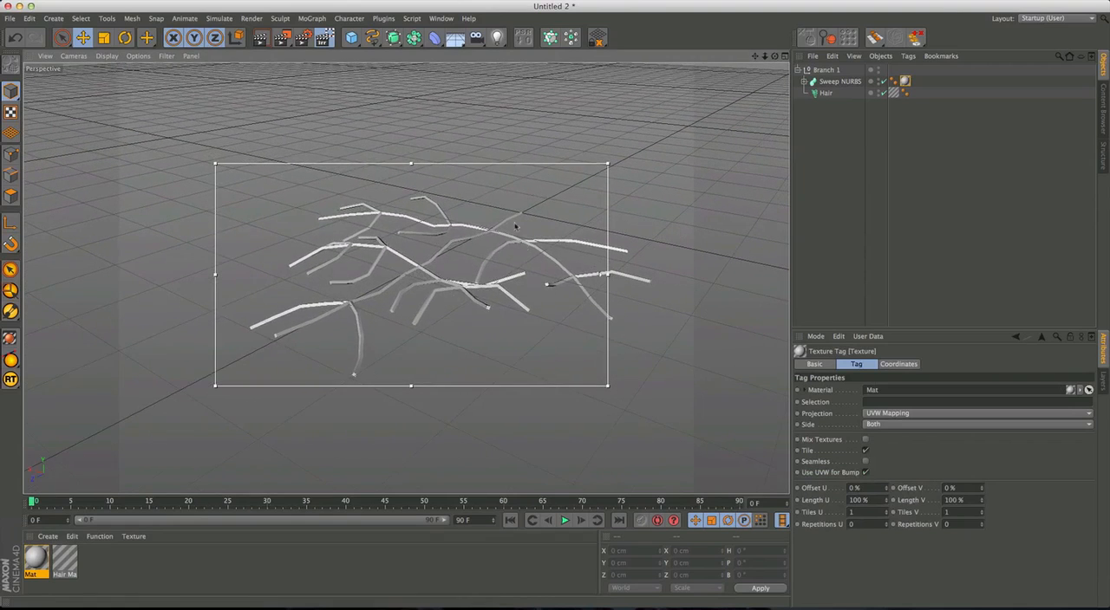
drag(454, 38, 499, 97)
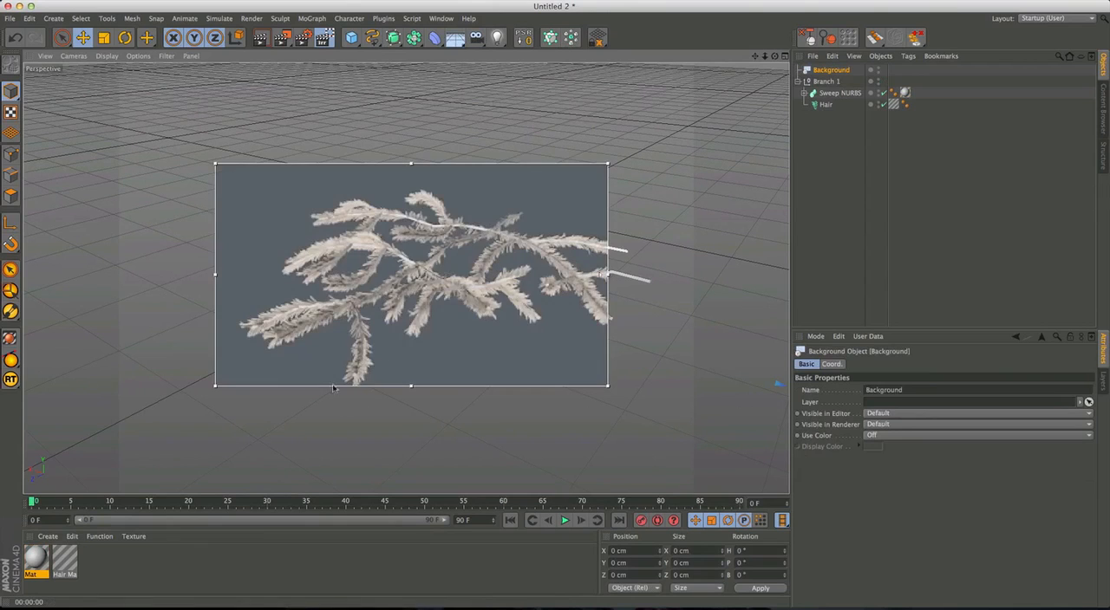
double_click(98, 564)
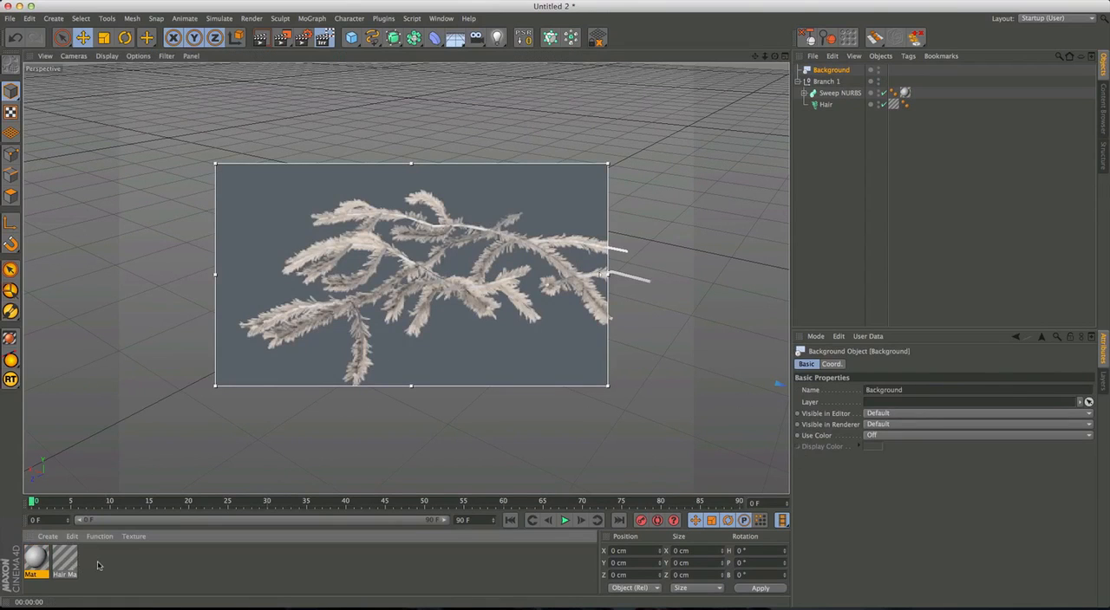
drag(828, 69, 828, 69)
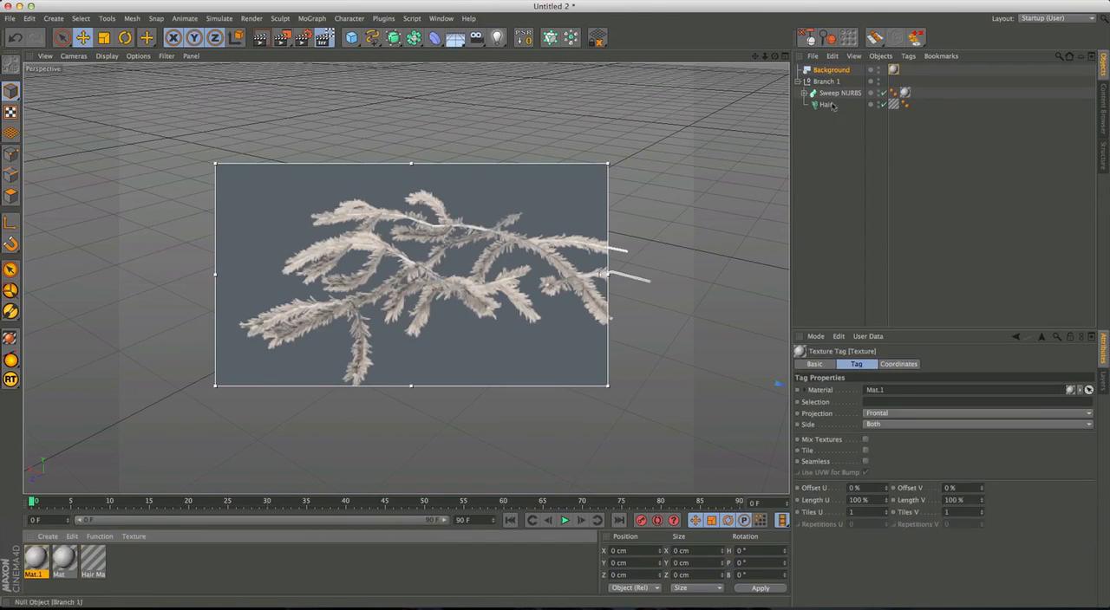
Turn off the Specular channel of the background's material, Mat.1.
click(39, 559)
double_click(39, 560)
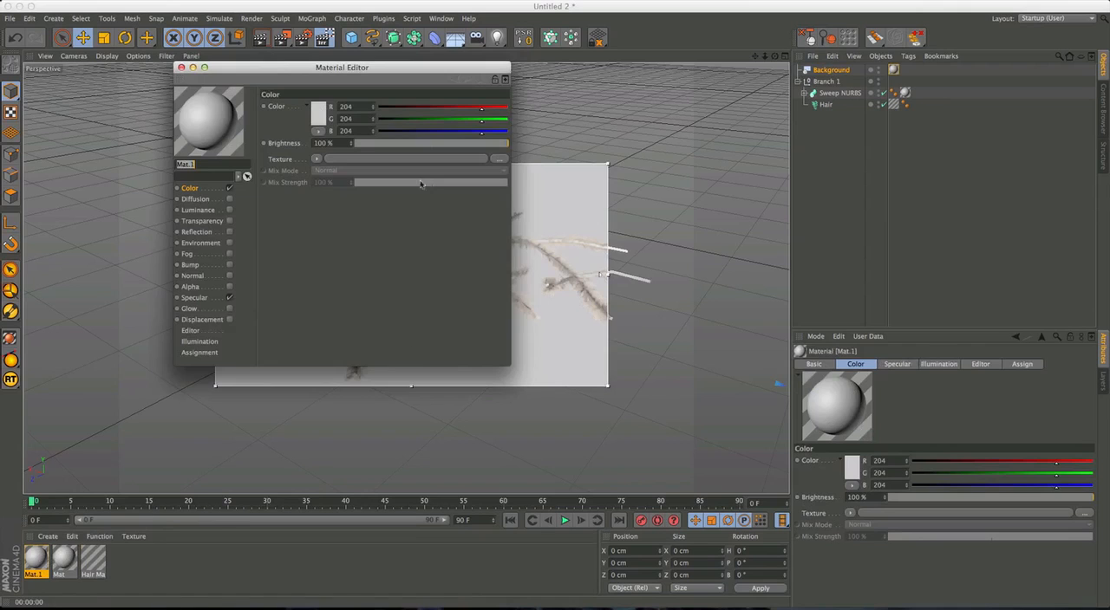
drag(260, 66, 797, 72)
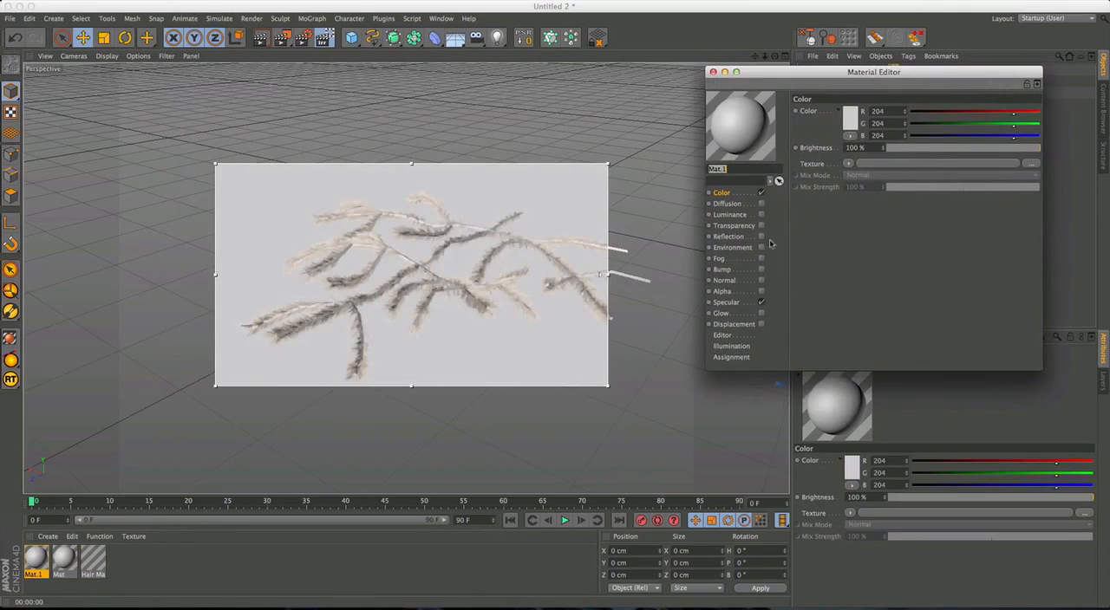
click(762, 302)
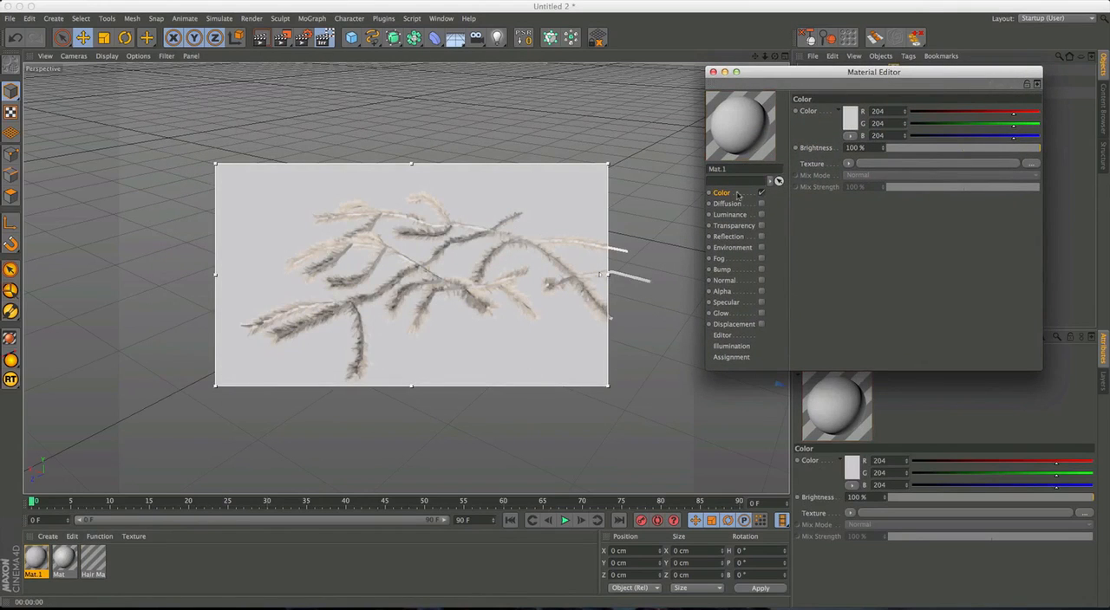
Load a Gradient shader into the Color channel's texture of Mat.1 and set the gradient type to 2D - Circular.
click(850, 164)
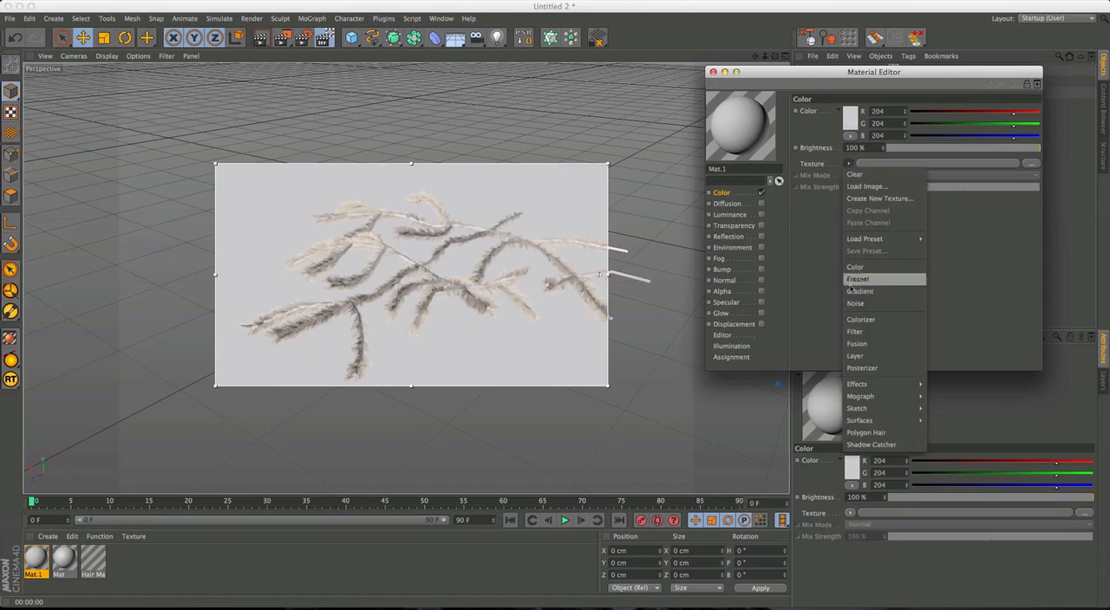
click(863, 292)
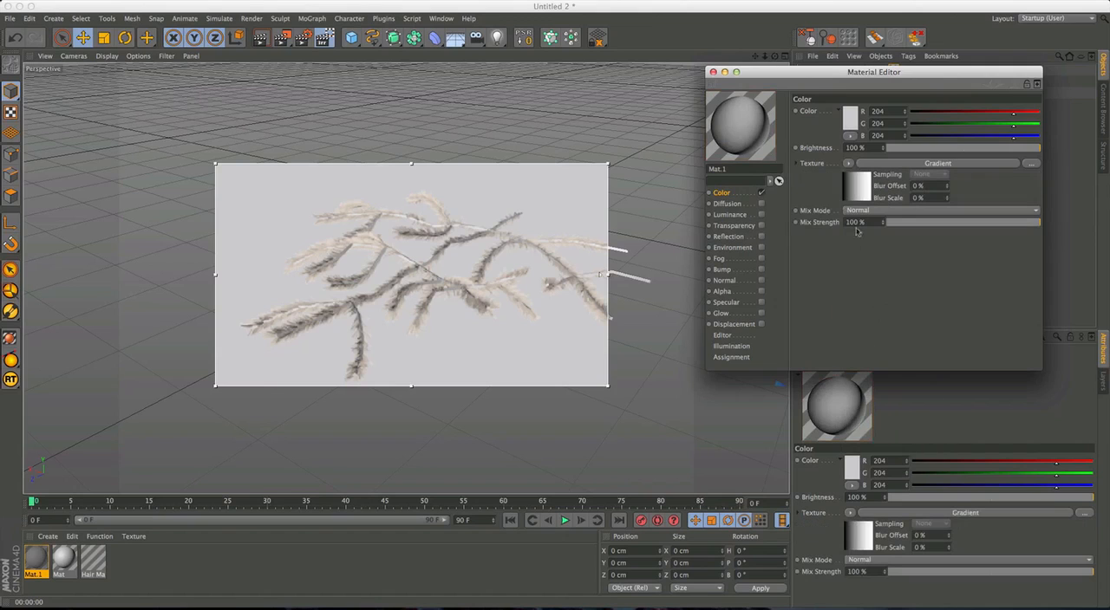
drag(867, 72, 808, 80)
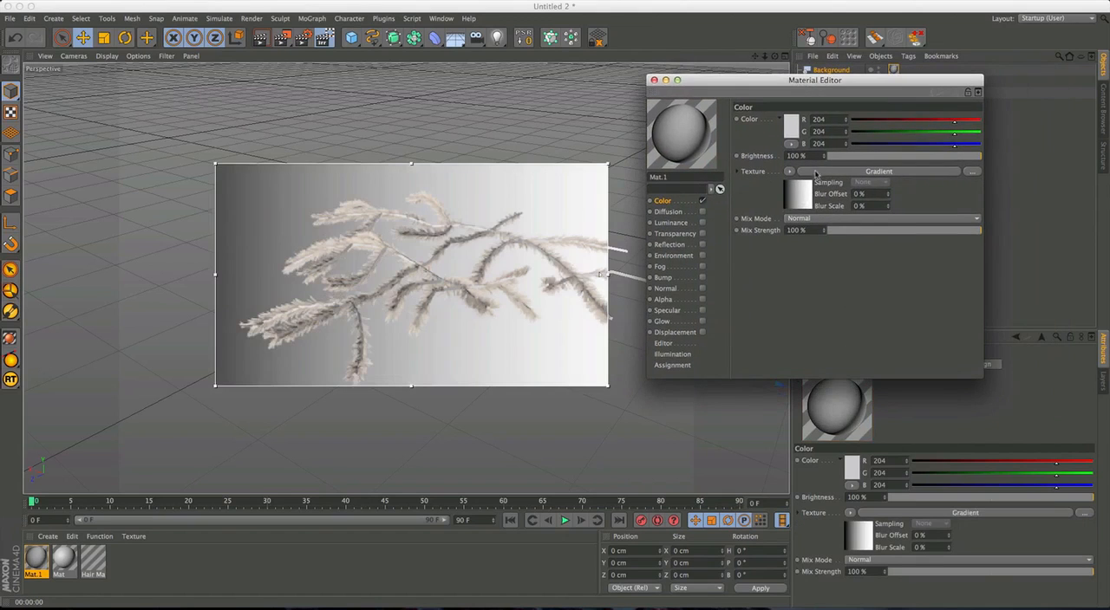
click(816, 172)
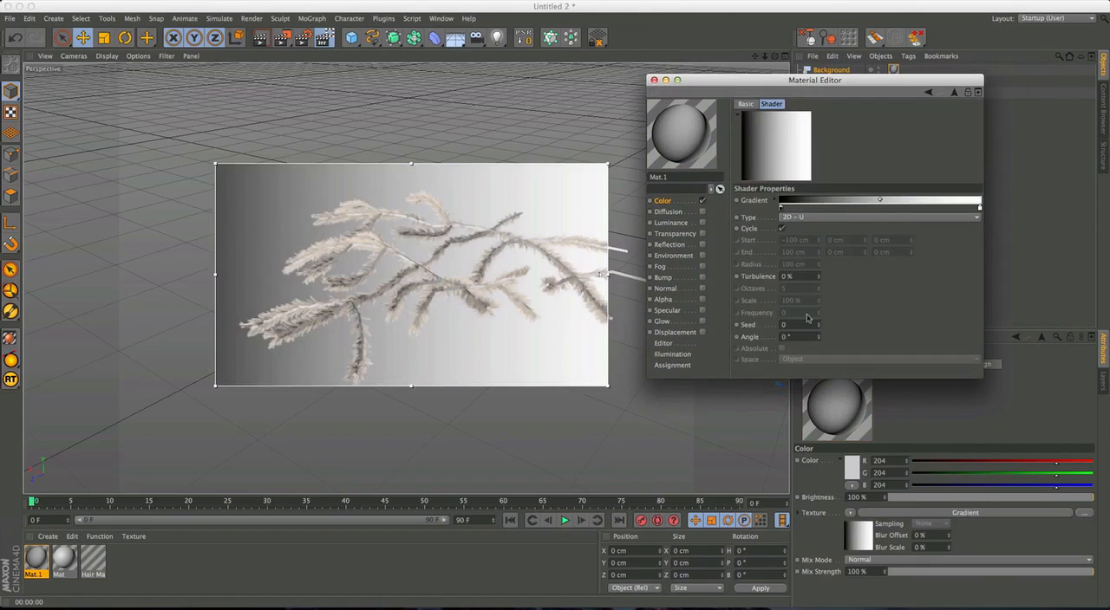
click(788, 218)
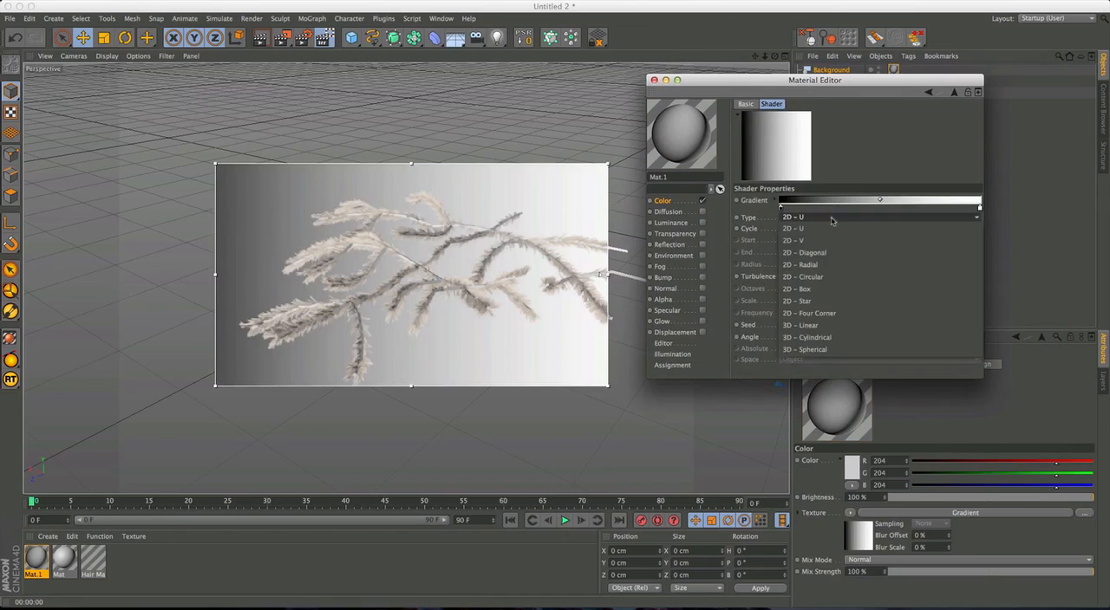
click(822, 265)
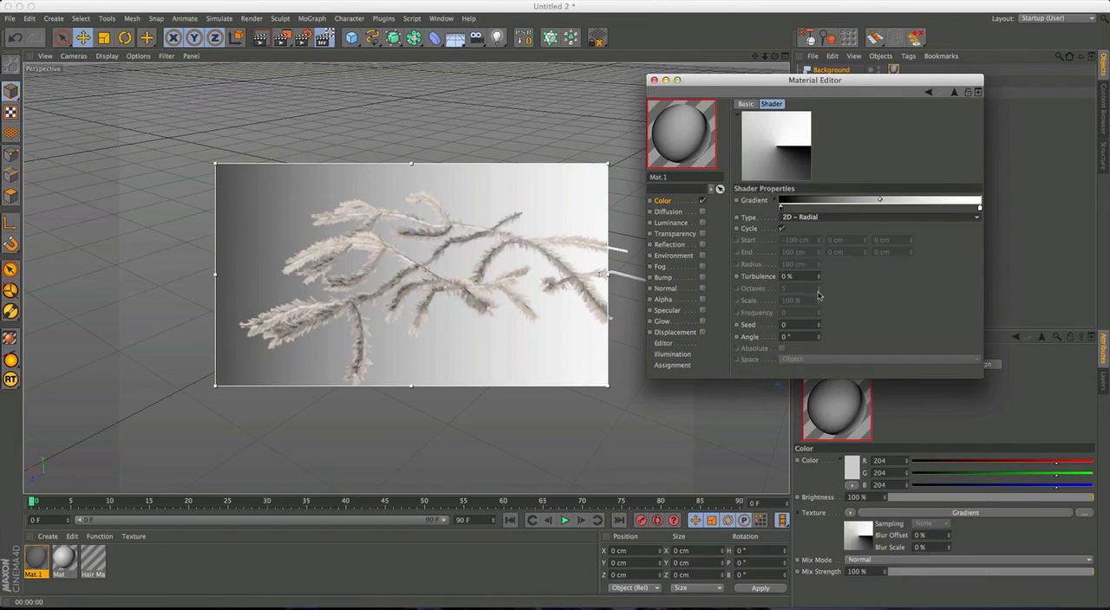
click(813, 218)
click(845, 275)
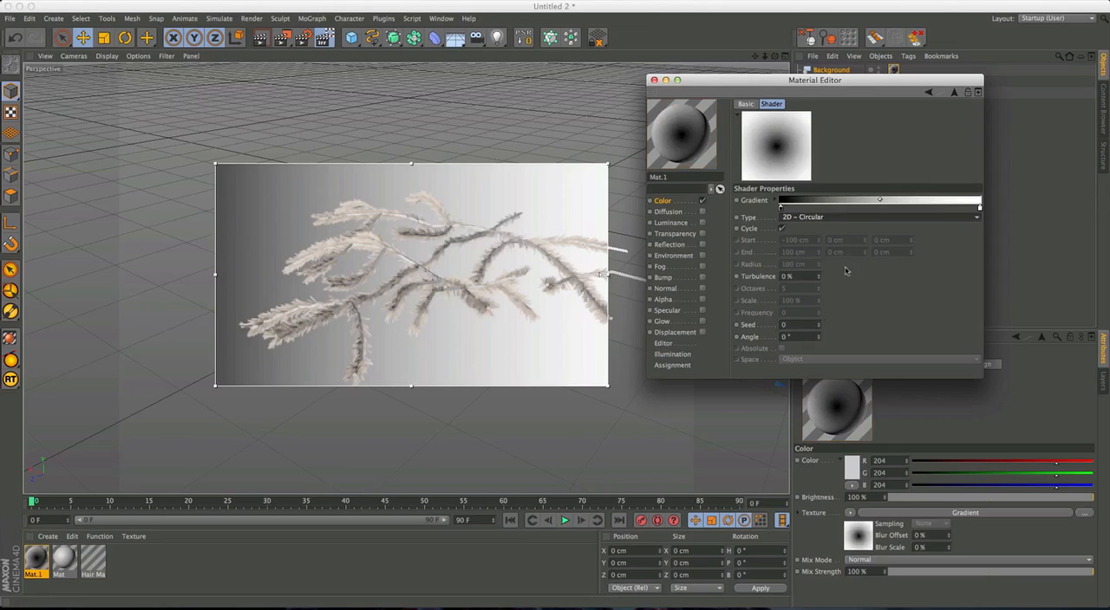
Set the gradient's starting knot, at the centre of the circle, to a light orange.
double_click(780, 208)
drag(773, 192, 765, 182)
click(765, 173)
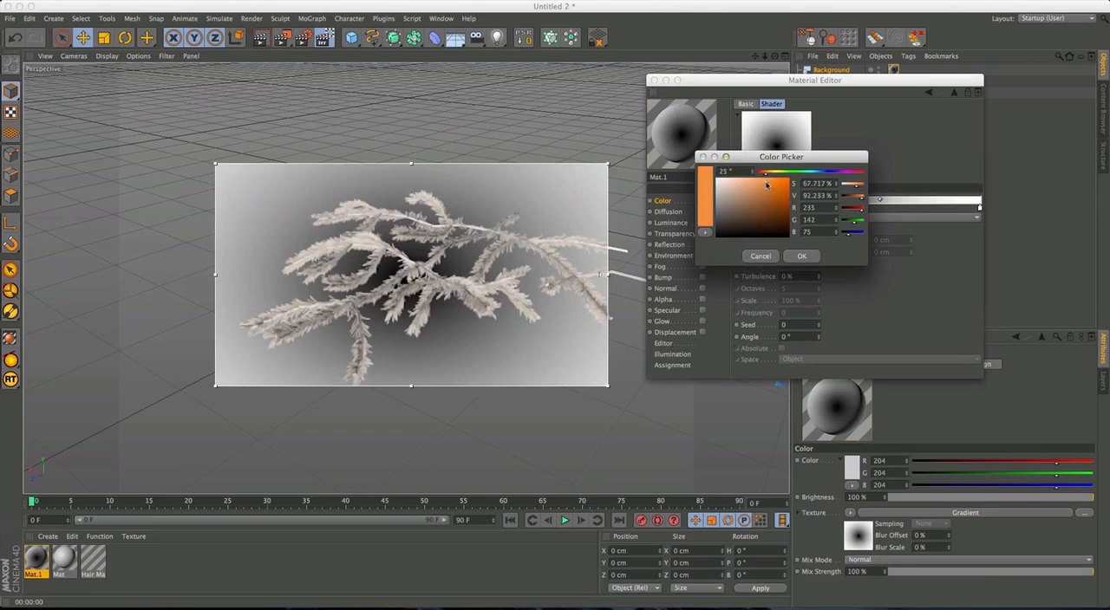
click(766, 172)
click(801, 256)
Set the gradient's end knot, for the outer area, to a fully saturated deep orange and finish editing the material.
double_click(979, 207)
click(963, 175)
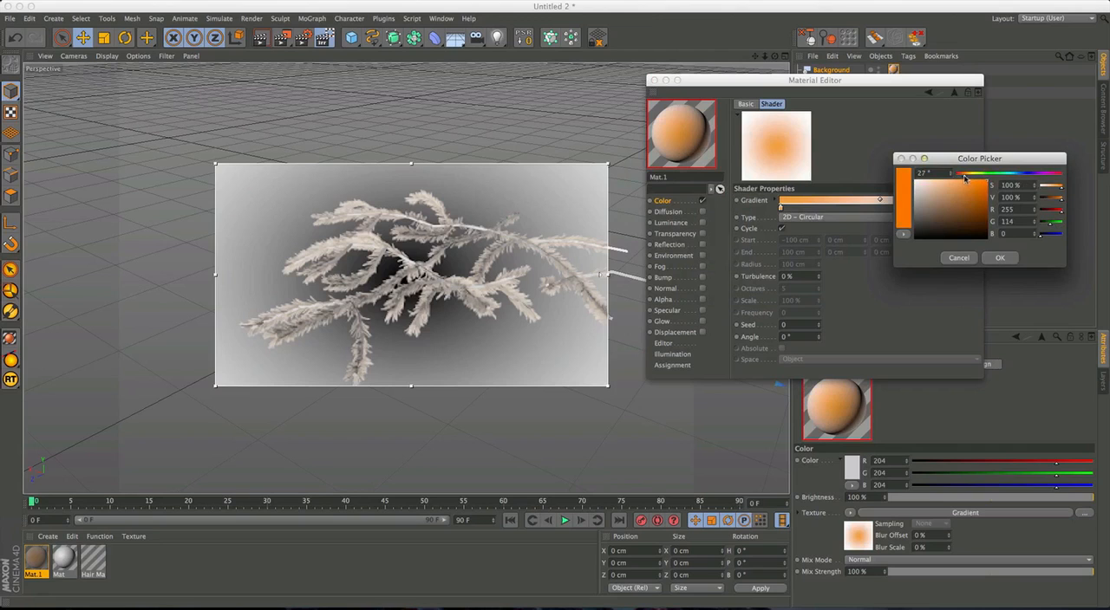
click(1002, 258)
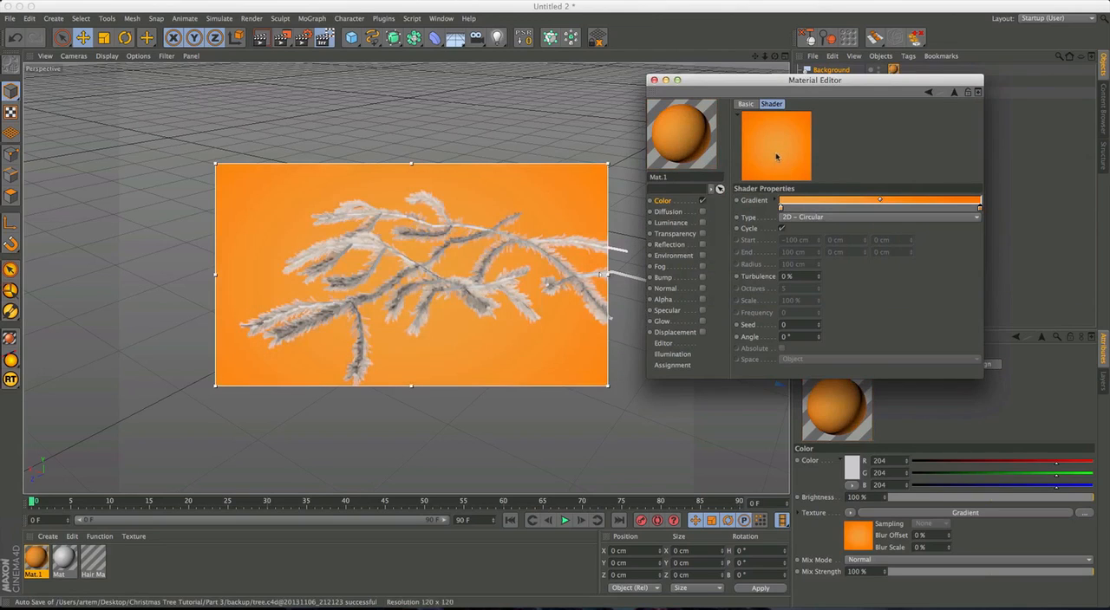
double_click(981, 209)
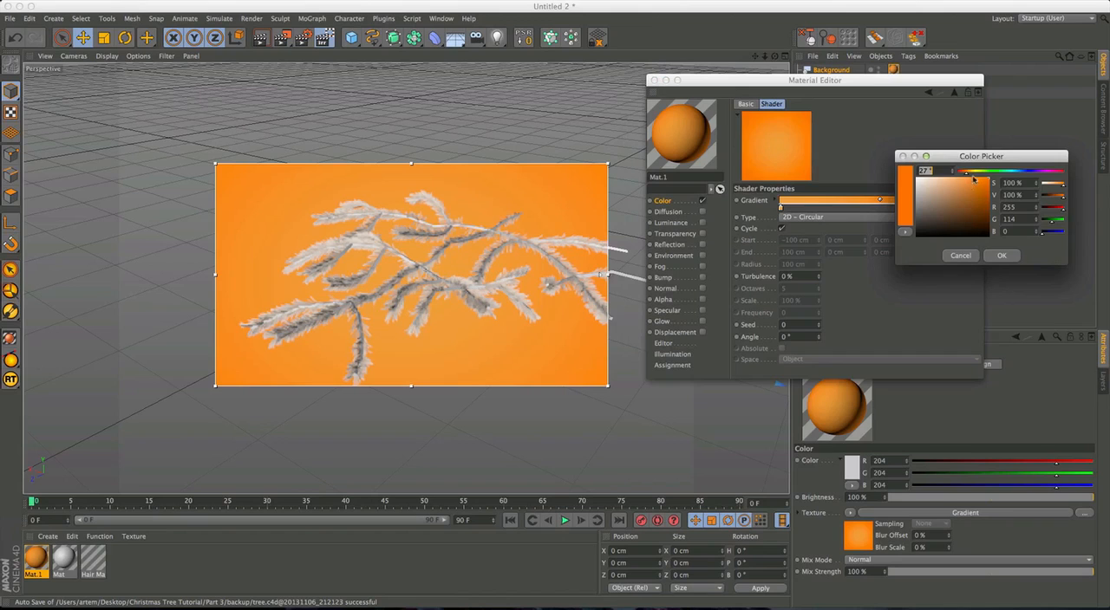
drag(966, 175, 966, 176)
click(1001, 258)
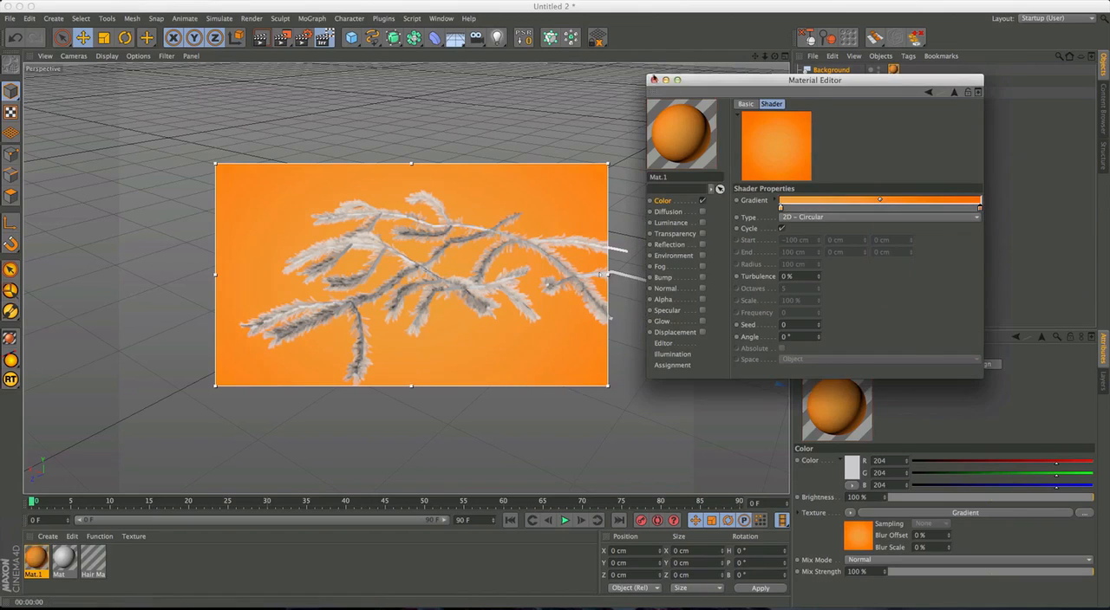
click(656, 80)
Render the viewport to preview the hairy branch against the gradient background.
key(ctrl+r)
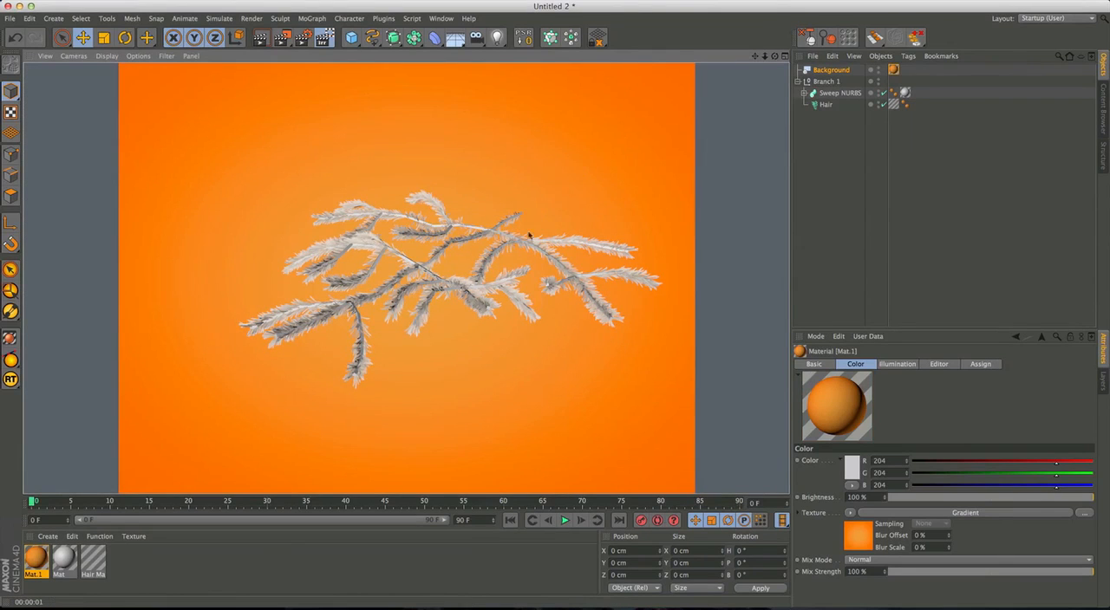
click(495, 246)
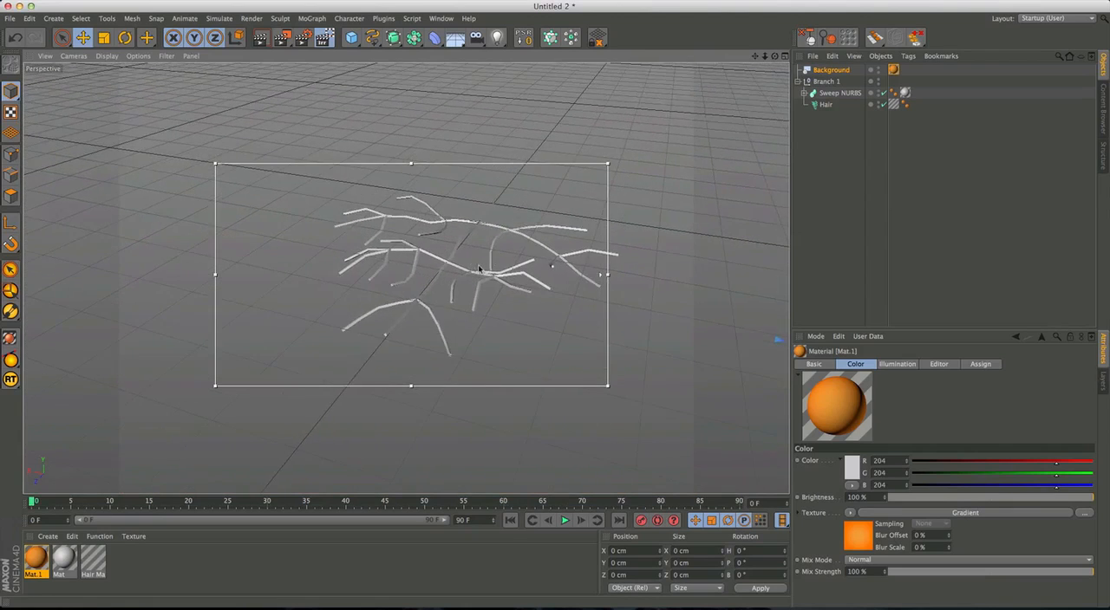
Set the colour of the branch material Mat to a muted brown, RGB 165, 120, 83.
key(super+r)
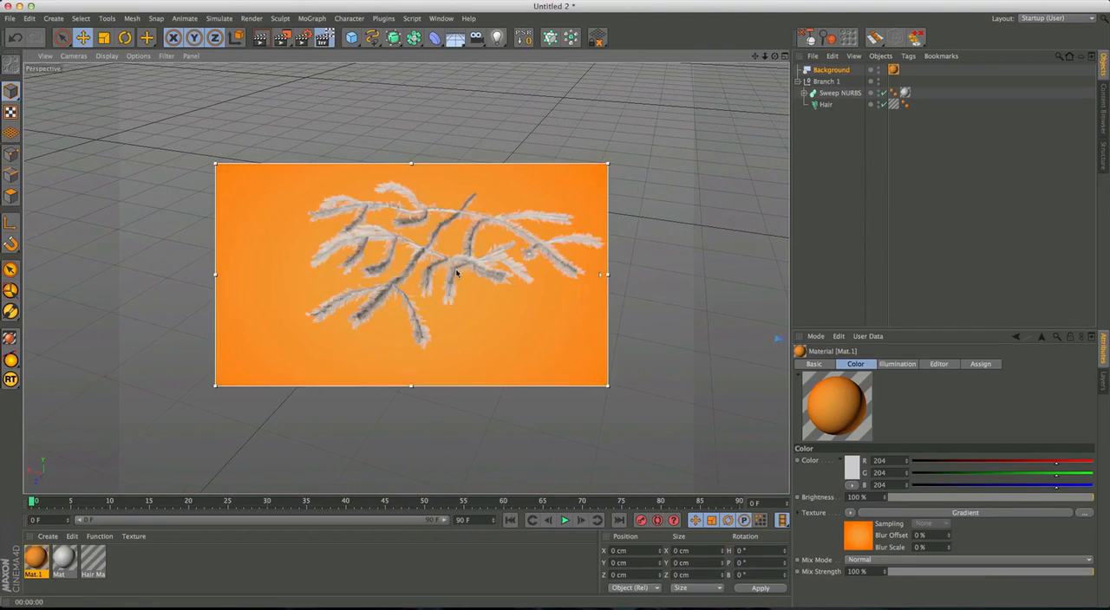
double_click(65, 559)
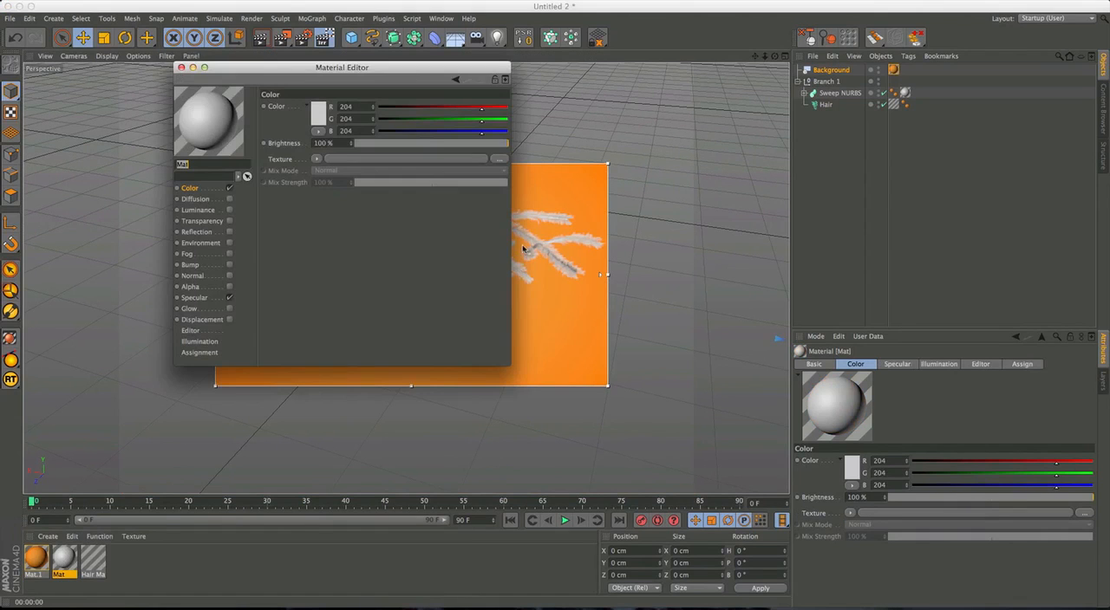
drag(286, 67, 805, 114)
click(804, 233)
click(788, 161)
mouse_move(739, 139)
mouse_down()
mouse_move(770, 122)
mouse_move(748, 141)
mouse_move(756, 150)
mouse_up()
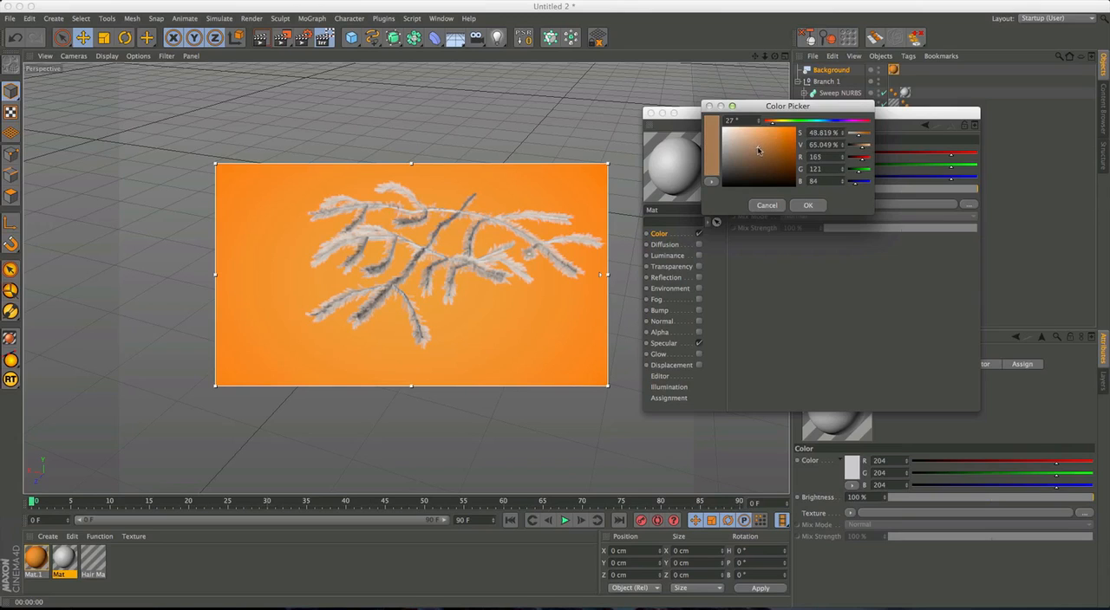
click(820, 208)
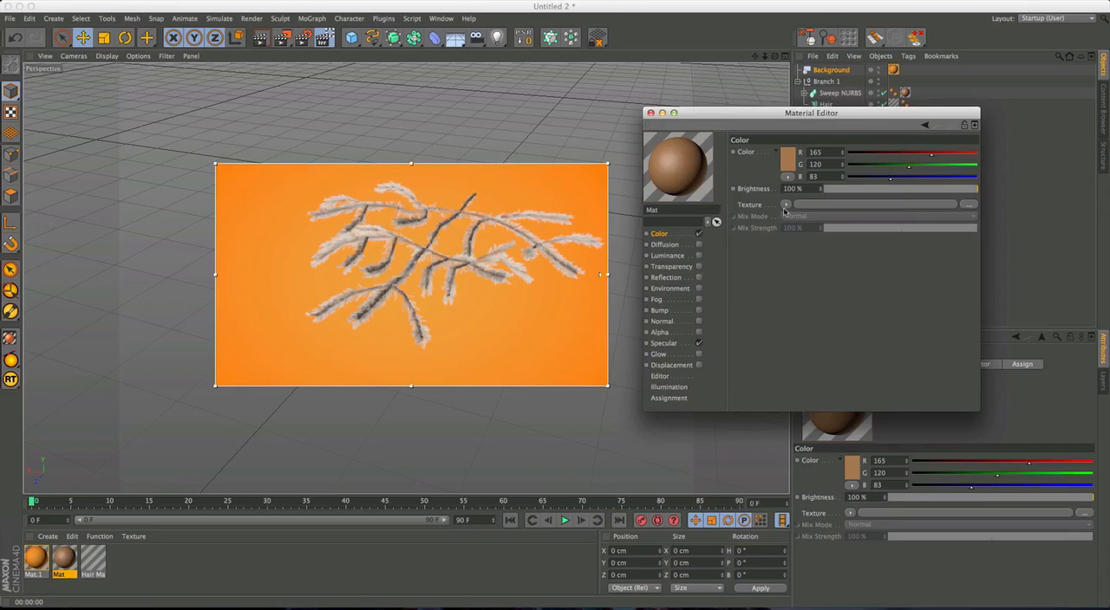
Search the Content Browser's presets for "wood" to find a texture for the branch material.
click(786, 205)
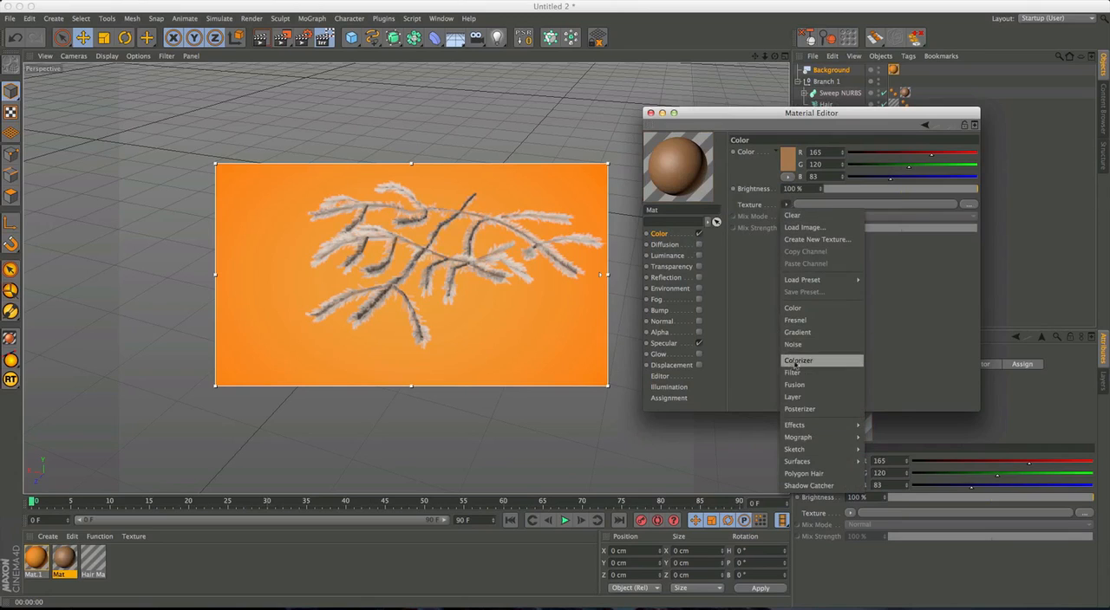
click(754, 326)
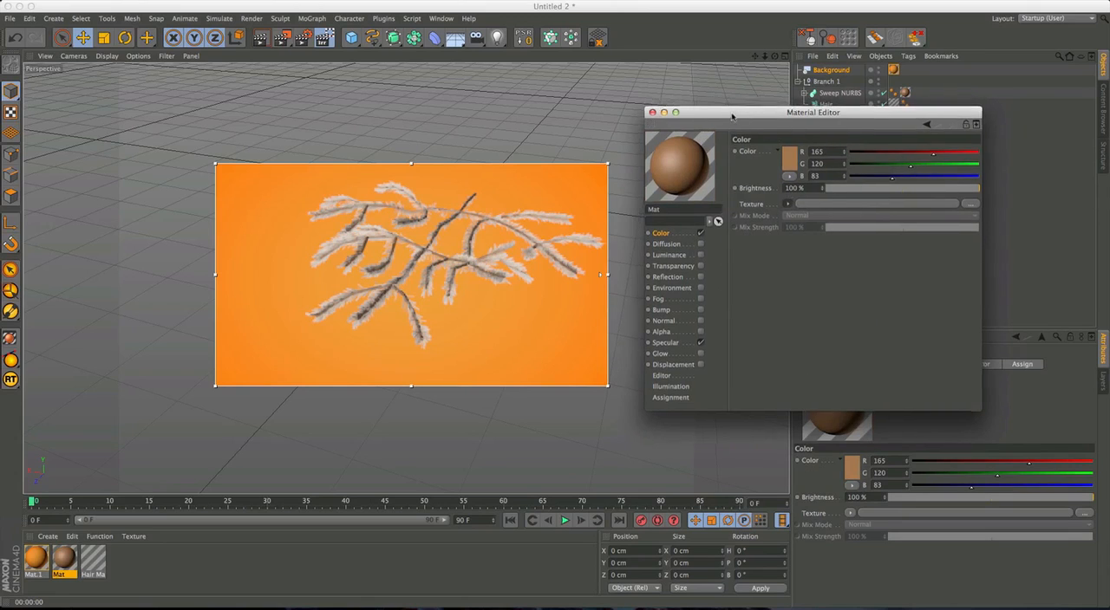
drag(730, 116, 739, 122)
click(441, 19)
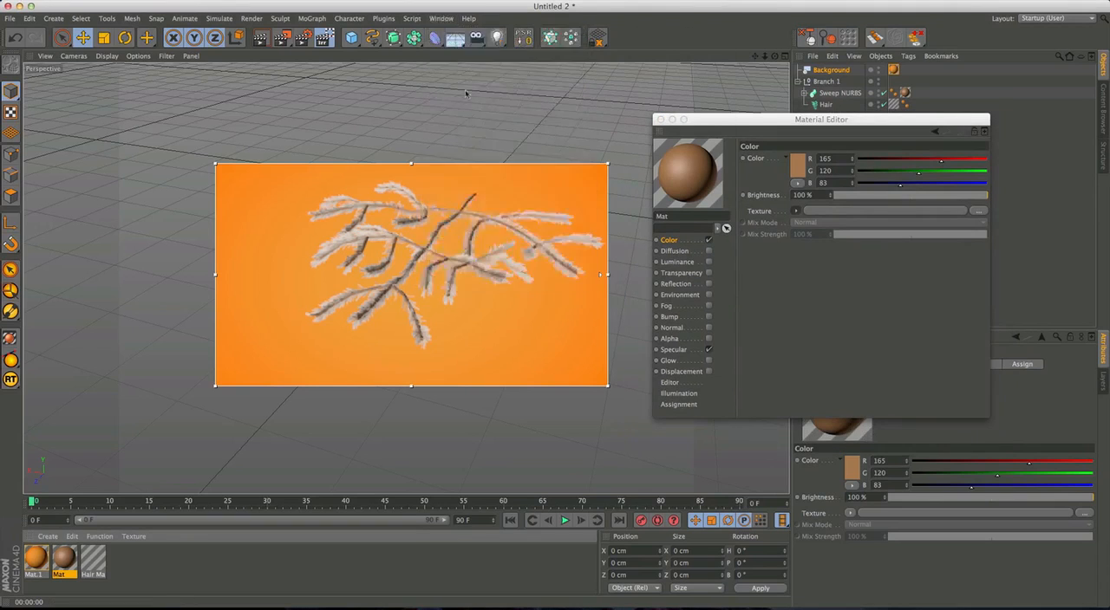
click(469, 80)
drag(471, 12, 475, 119)
click(278, 154)
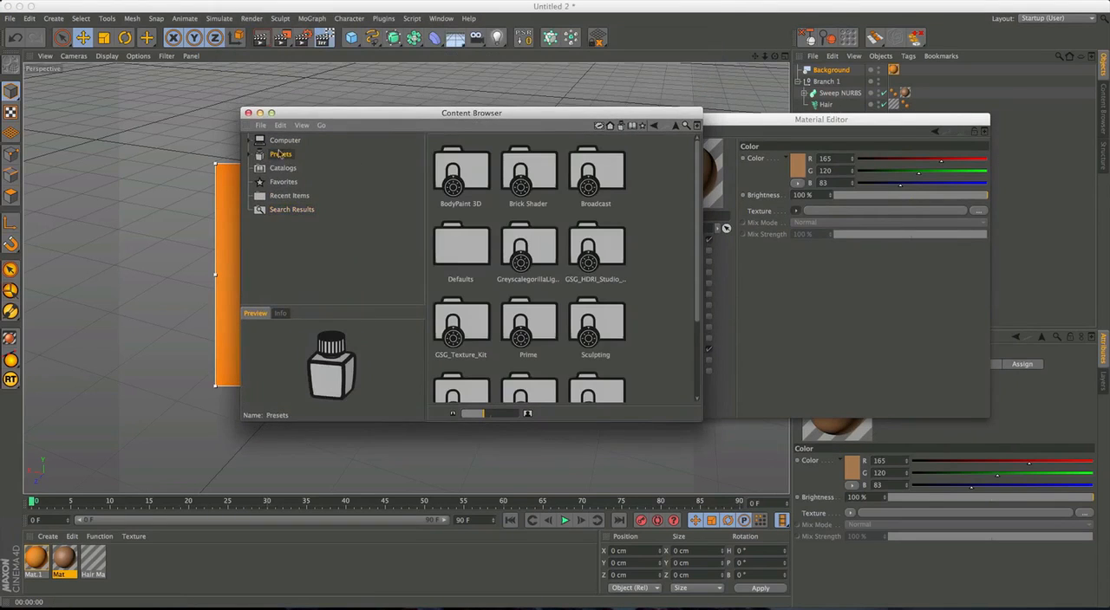
click(686, 127)
double_click(419, 156)
text(wood)
key(Return)
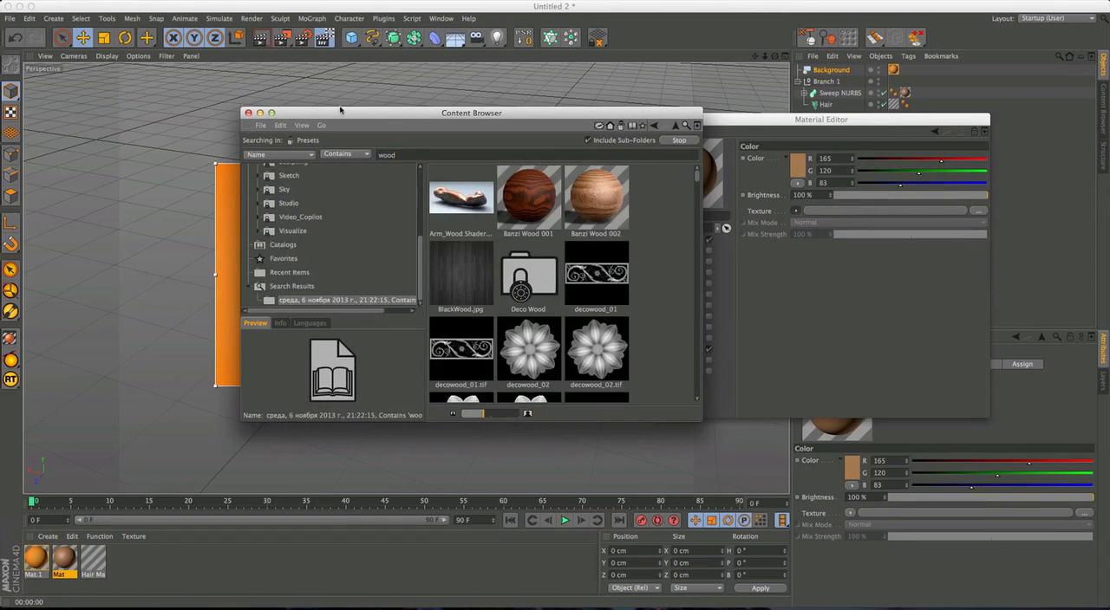
Load wood_04.png from the search results as Mat's Color texture and close the Content Browser.
scroll(659, 212, down, 2)
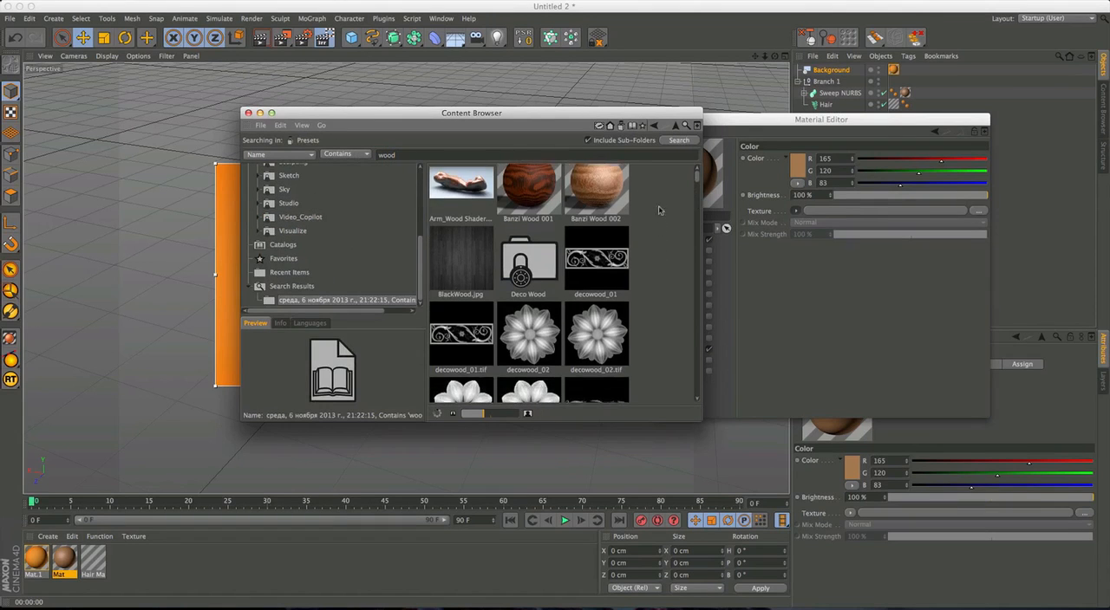
drag(698, 194, 694, 395)
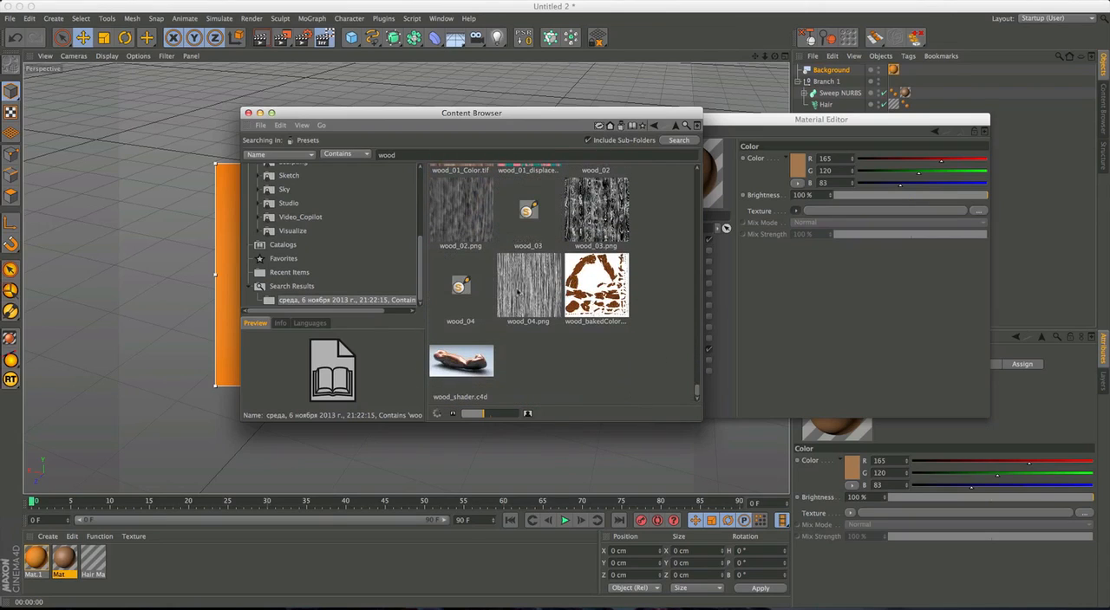
click(517, 292)
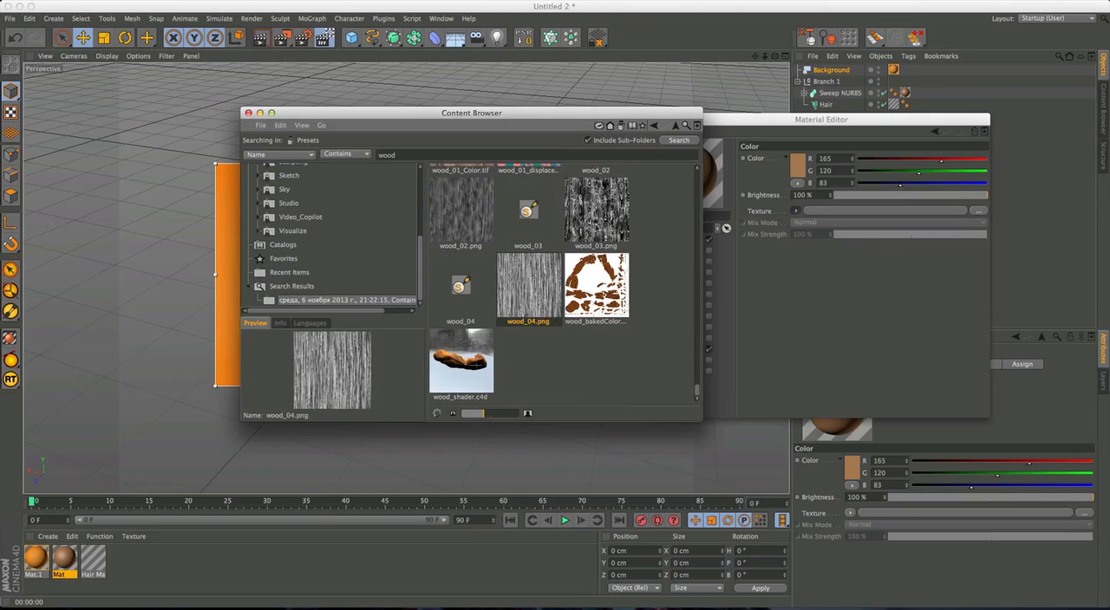
click(589, 227)
click(546, 265)
click(464, 223)
click(525, 280)
drag(834, 214, 835, 212)
drag(492, 115, 474, 137)
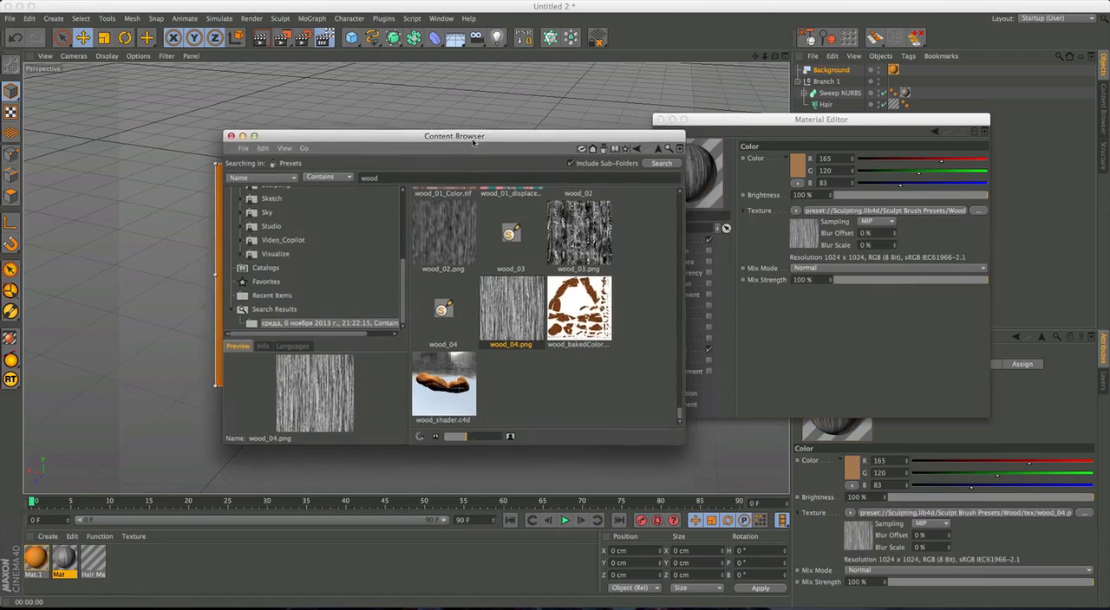
key(super+w)
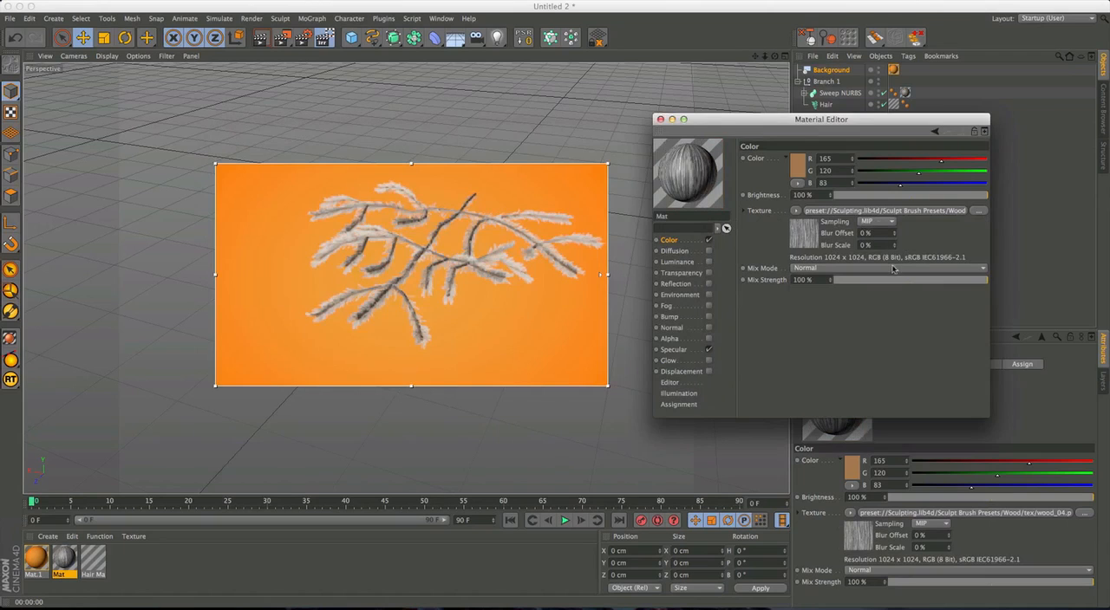
Blend the wood texture over Mat's brown with mix mode Add at 62% mix strength and finish editing the material.
click(894, 267)
click(863, 287)
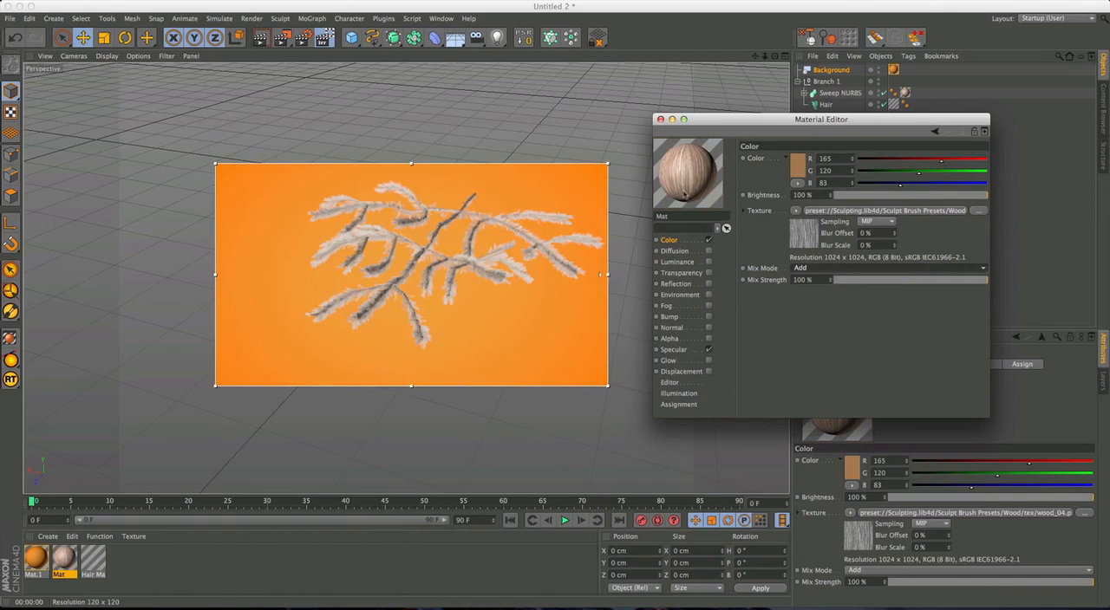
drag(983, 288, 928, 280)
click(604, 274)
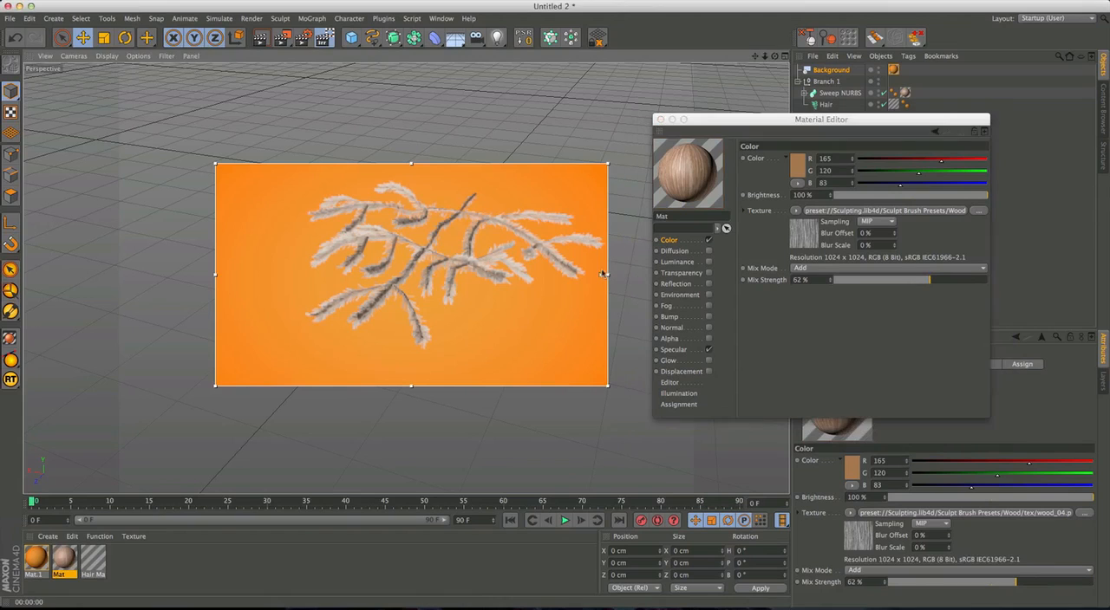
alt+right_drag(416, 269, 478, 219)
mouse_move(478, 219)
alt+mouse_down()
mouse_move(503, 206)
mouse_move(418, 269)
alt+mouse_up()
alt+right_drag(418, 269, 429, 256)
alt+drag(429, 255, 448, 251)
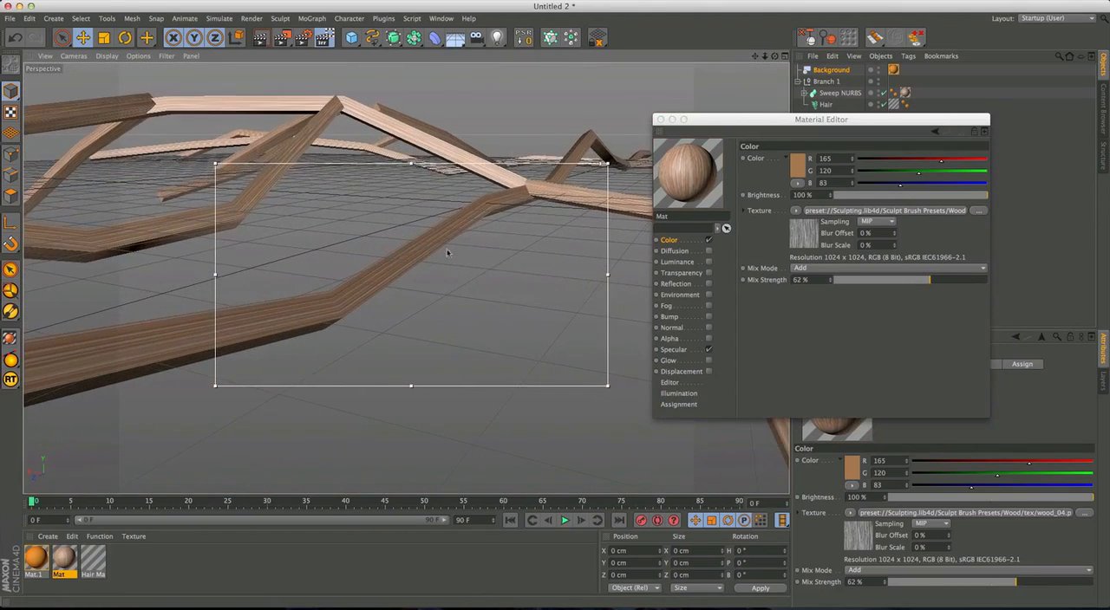
drag(693, 121, 765, 134)
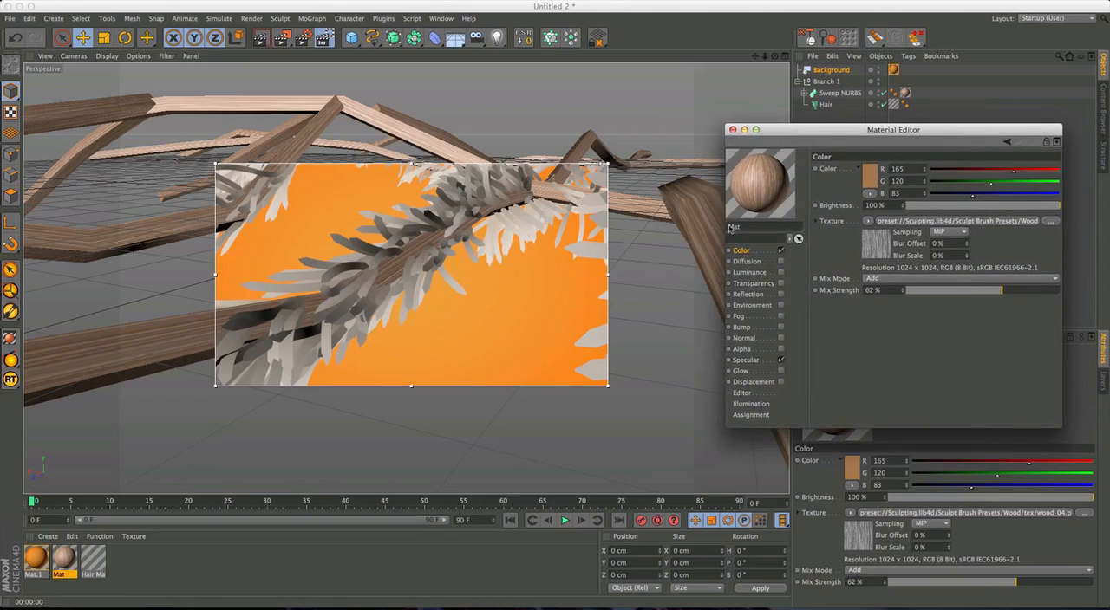
mouse_move(797, 130)
mouse_down()
mouse_move(808, 136)
mouse_move(796, 143)
mouse_up()
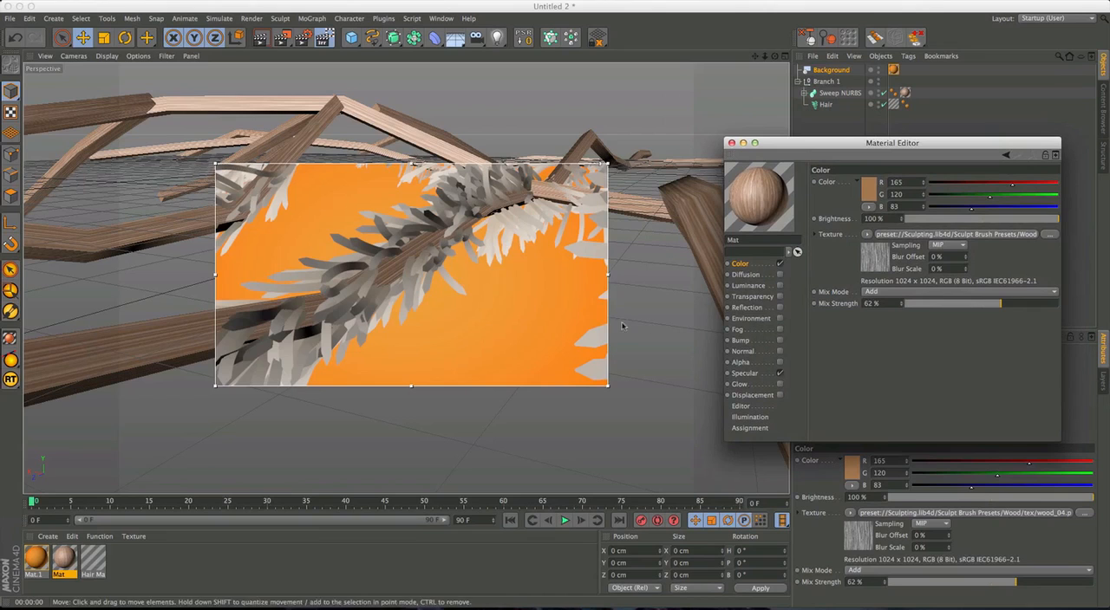
drag(869, 143, 870, 150)
Set Tiles V to 10 on the wood texture tag of the Sweep NURBS.
click(894, 69)
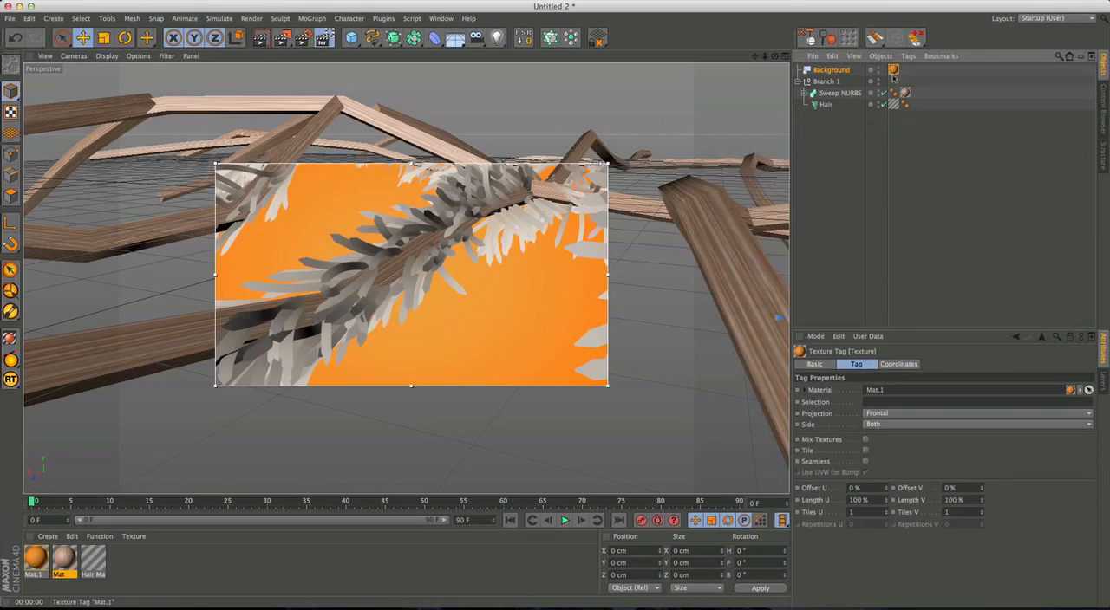
click(904, 92)
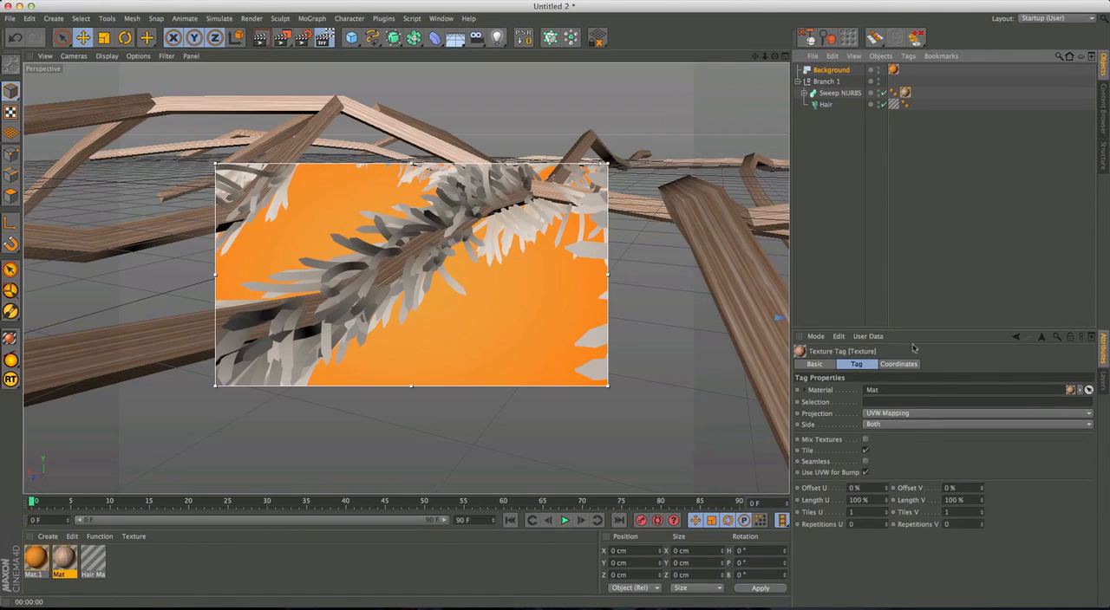
click(867, 513)
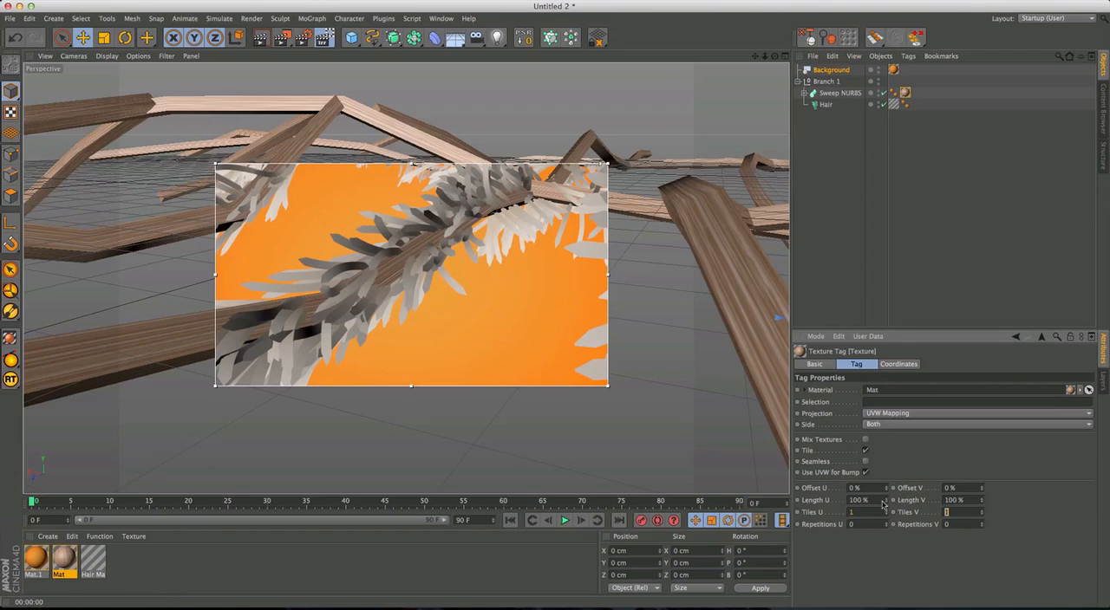
text(10)
key(Return)
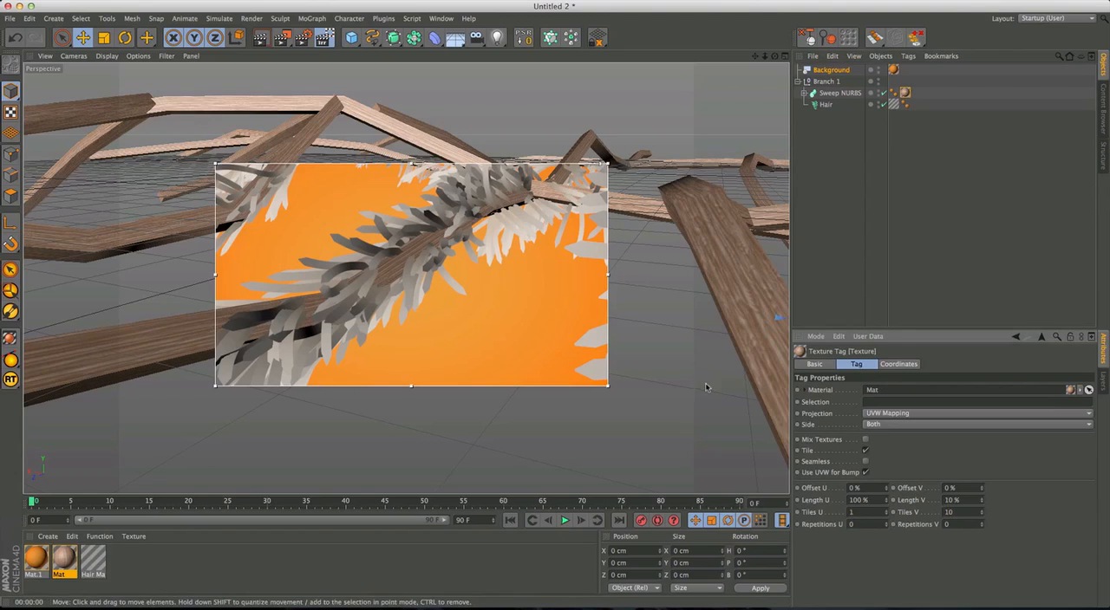
Try denser vertical tiling of the wood texture on the branch, with Tiles V at 20 and at 50.
alt+drag(440, 230, 458, 290)
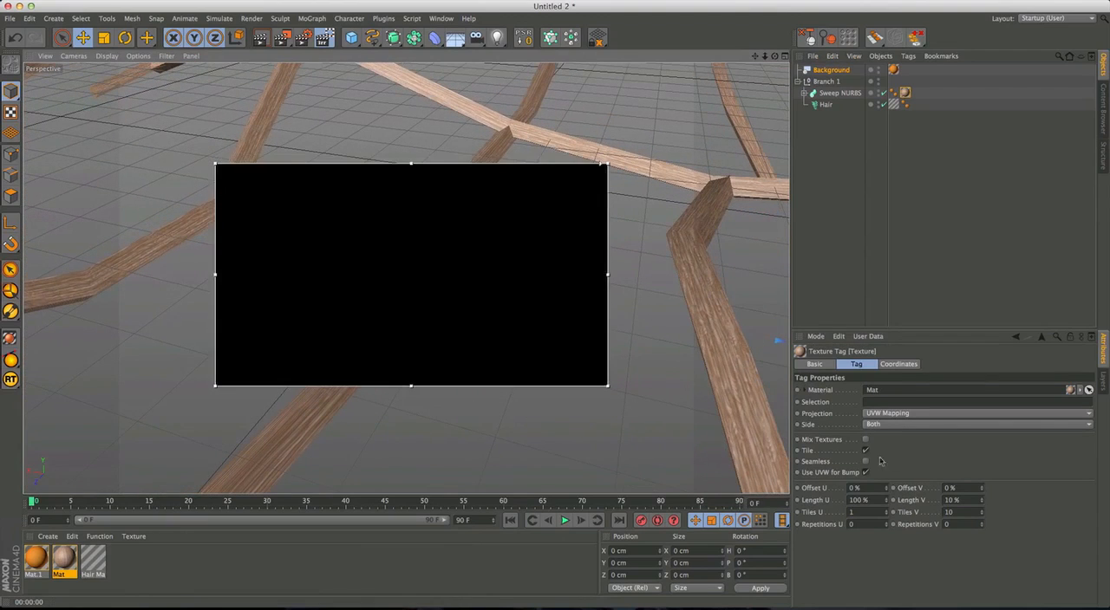
click(958, 512)
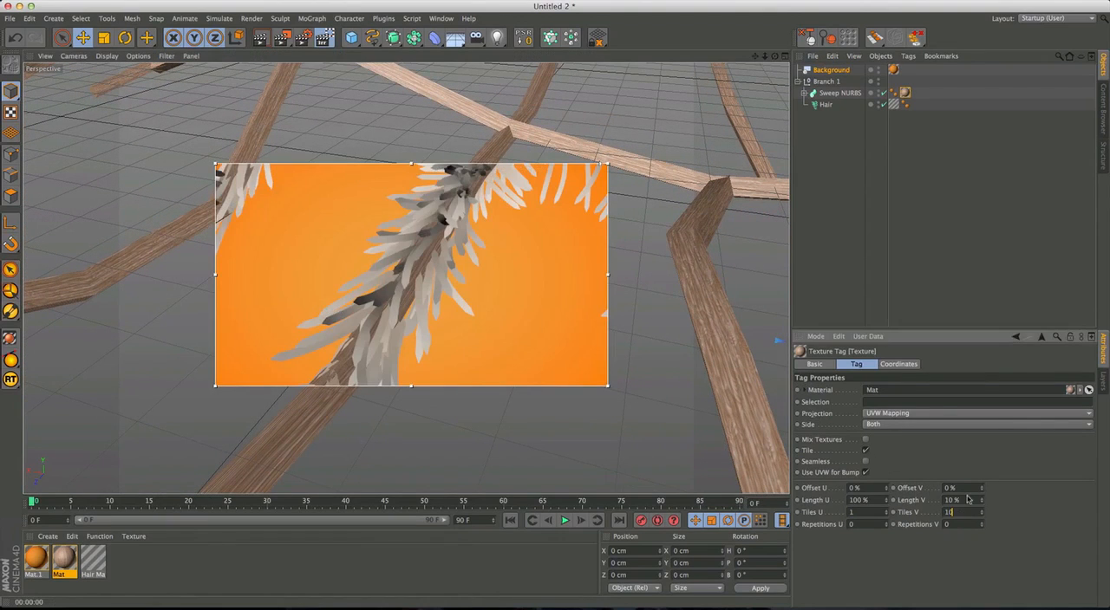
text(20)
key(Return)
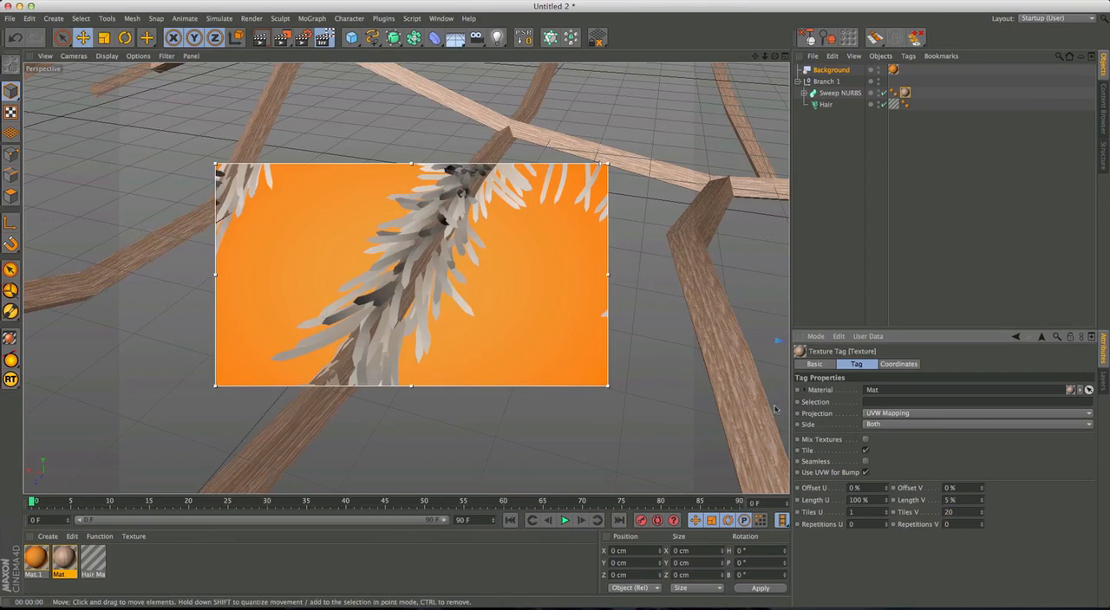
text(5)
key(Return)
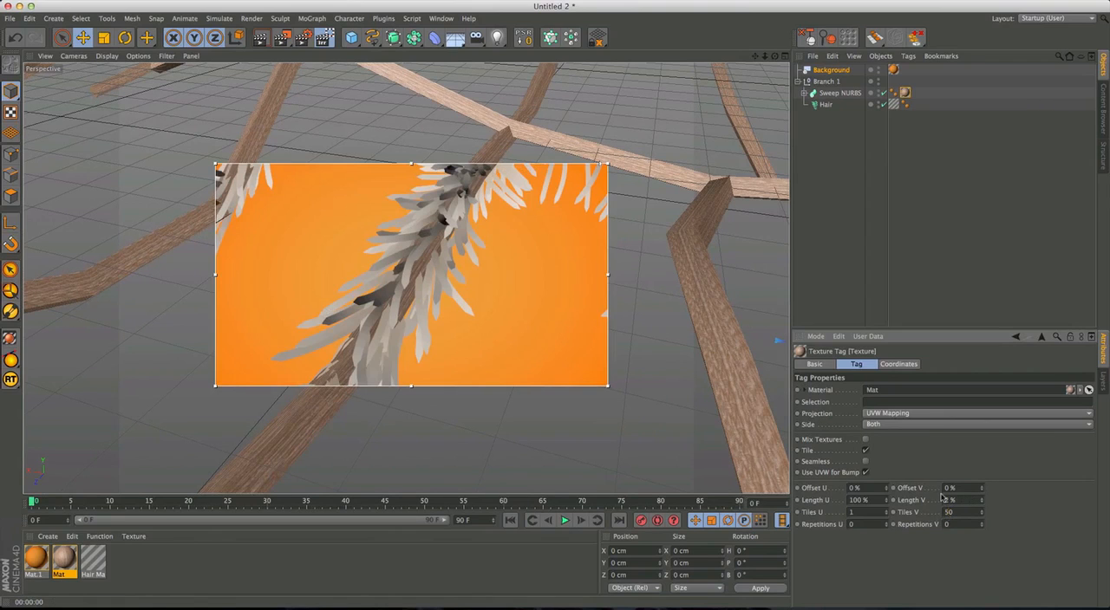
alt+drag(735, 396, 417, 276)
alt+drag(513, 334, 478, 321)
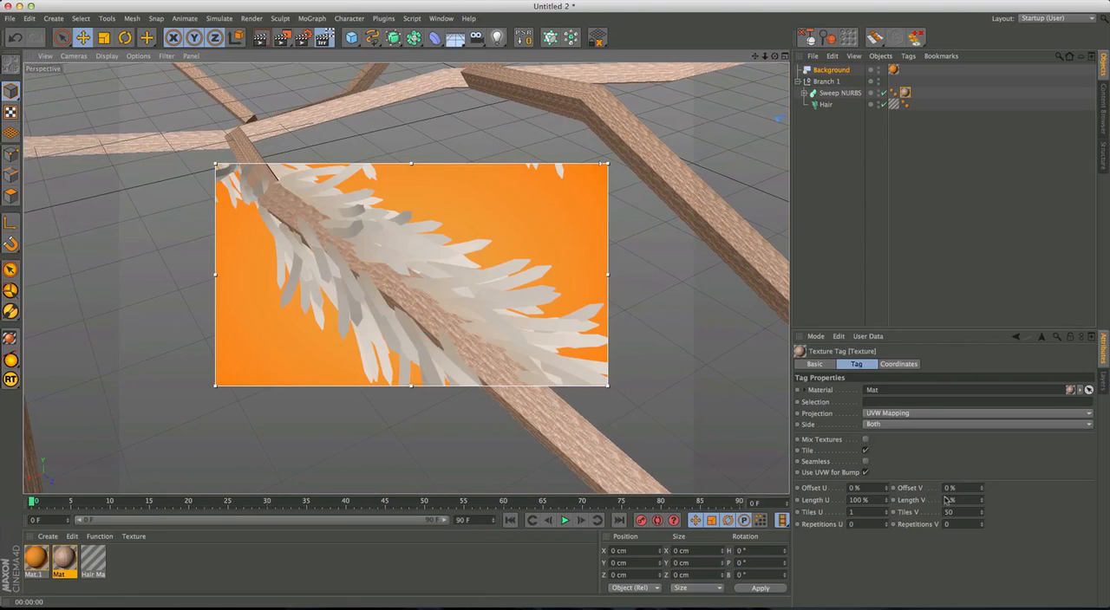
Set the wood texture tag's Tiles V to 30.
key(Return)
alt+right_drag(526, 281, 373, 371)
alt+drag(373, 373, 495, 347)
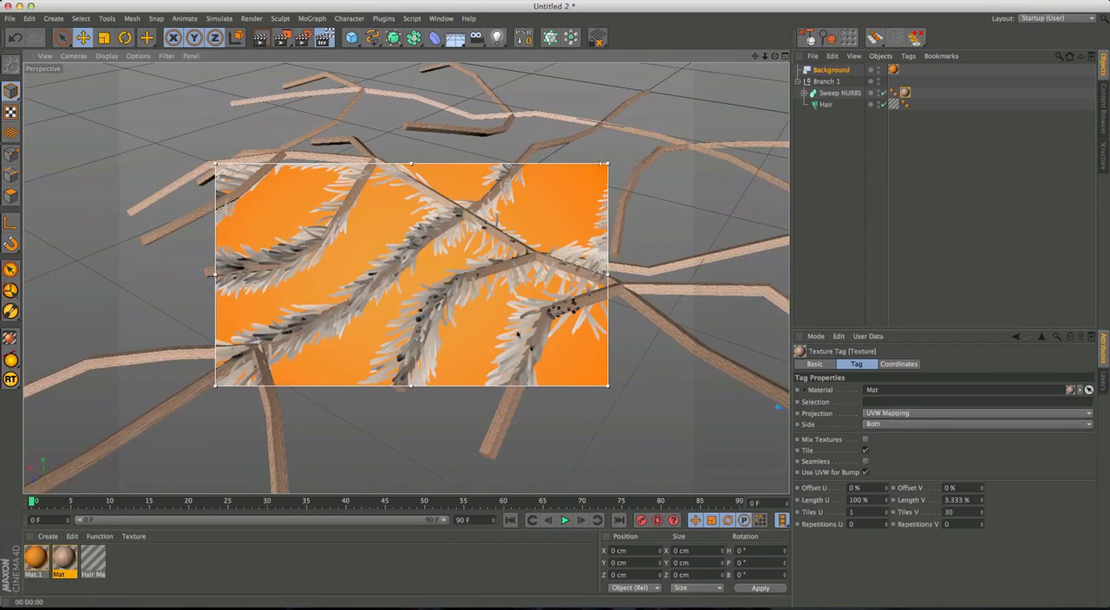
alt+drag(505, 342, 446, 294)
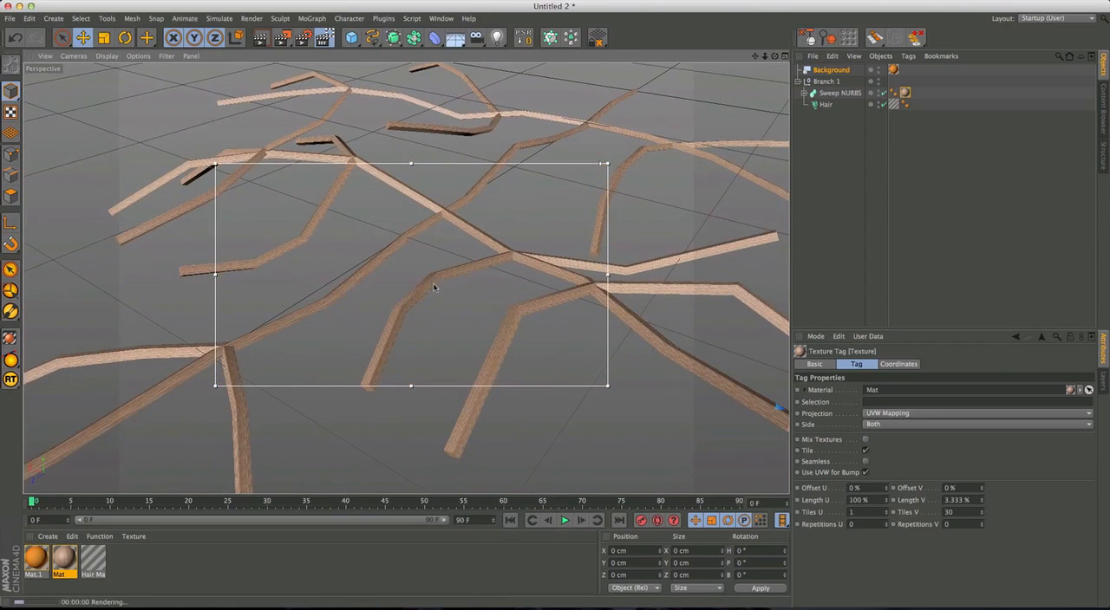
Add an omni light to the branch scene.
alt+drag(347, 305, 399, 264)
scroll(495, 221, down, 10)
alt+middle_drag(490, 227, 351, 317)
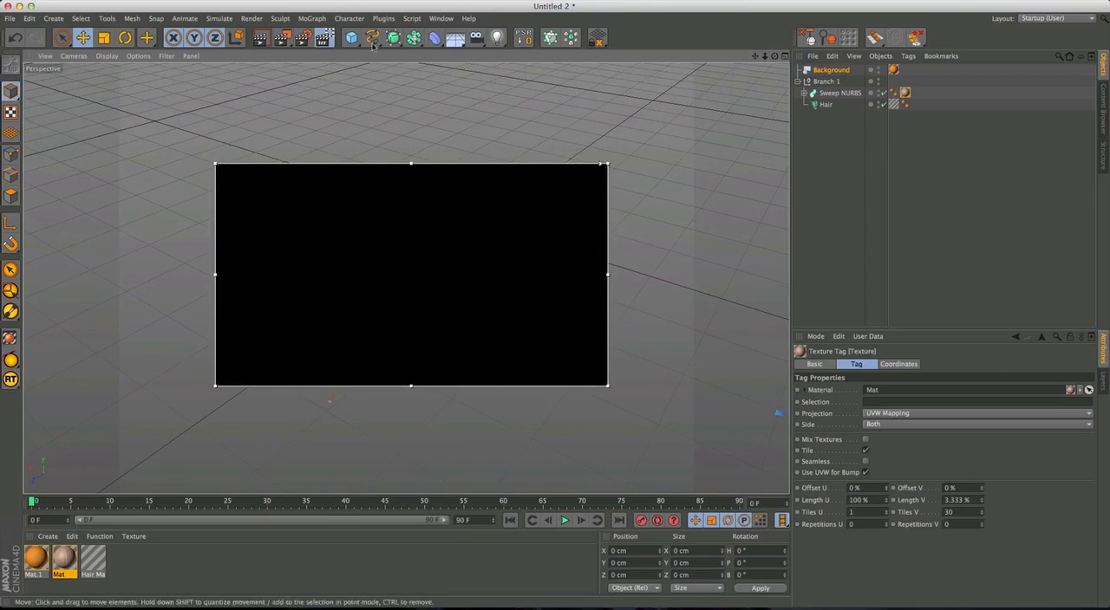
click(497, 37)
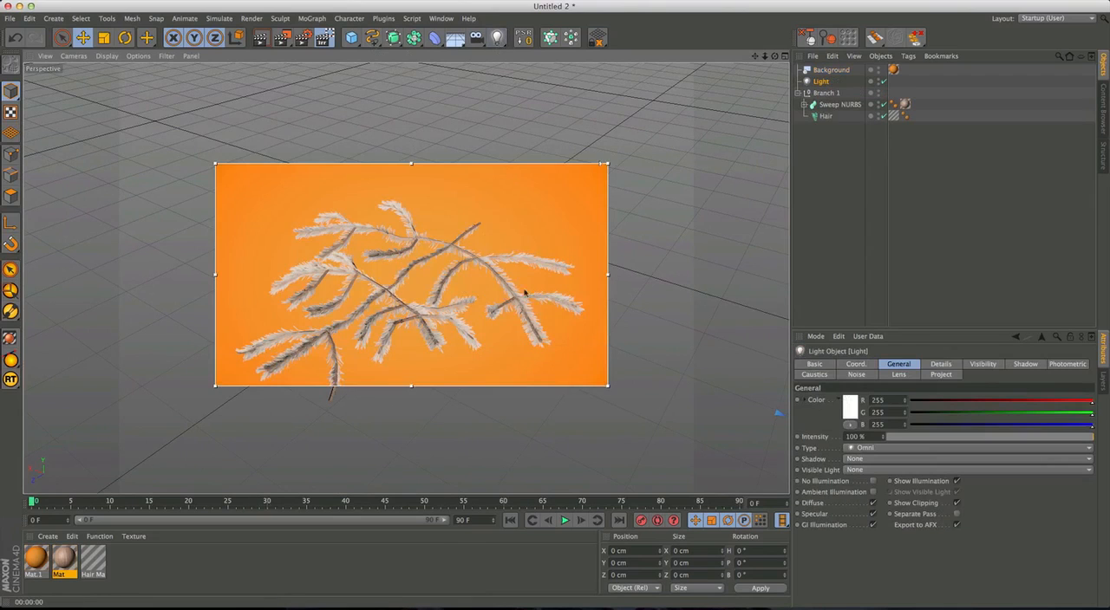
click(826, 93)
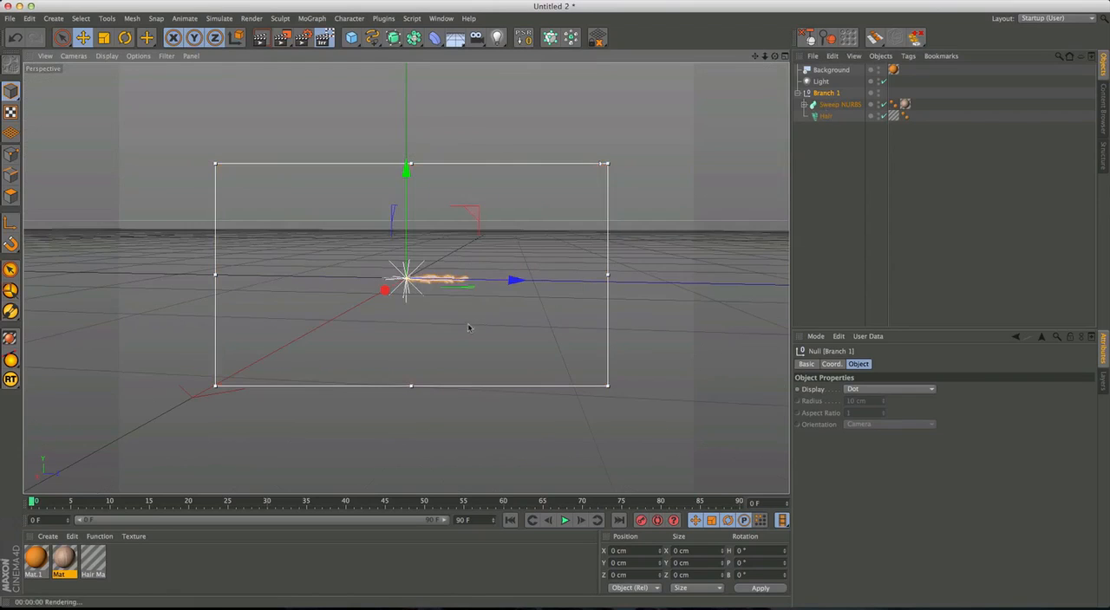
alt+drag(468, 327, 371, 287)
alt+middle_drag(372, 287, 301, 304)
alt+right_drag(302, 304, 463, 268)
alt+middle_drag(463, 267, 489, 270)
Move the light to one side of the branch and place a second light opposite, at about X -70, Y 32, Z 7 cm.
click(821, 80)
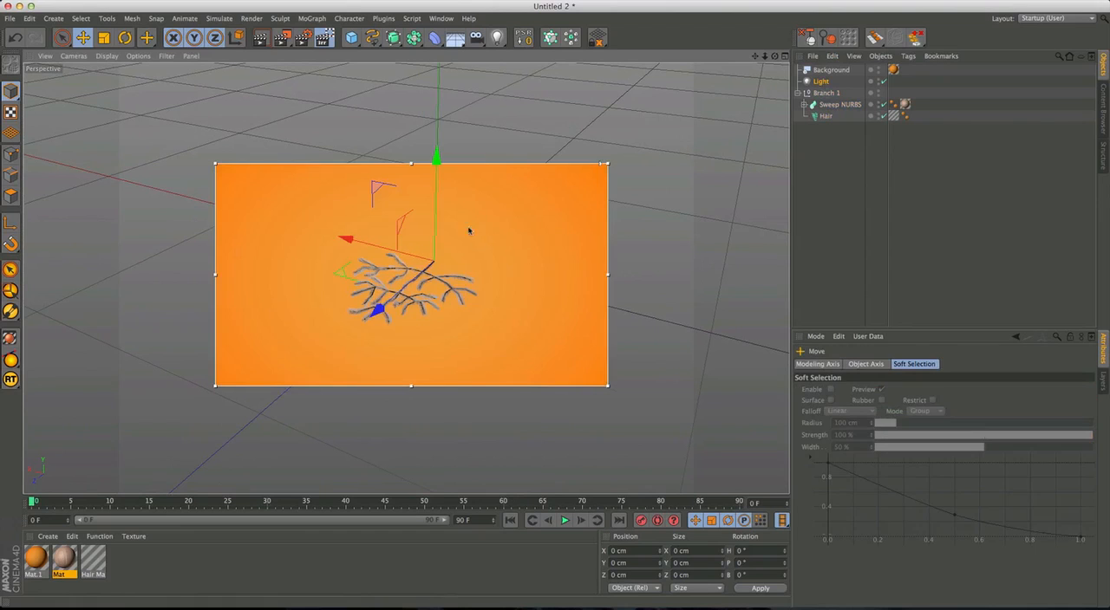
drag(437, 217, 505, 280)
drag(546, 380, 610, 269)
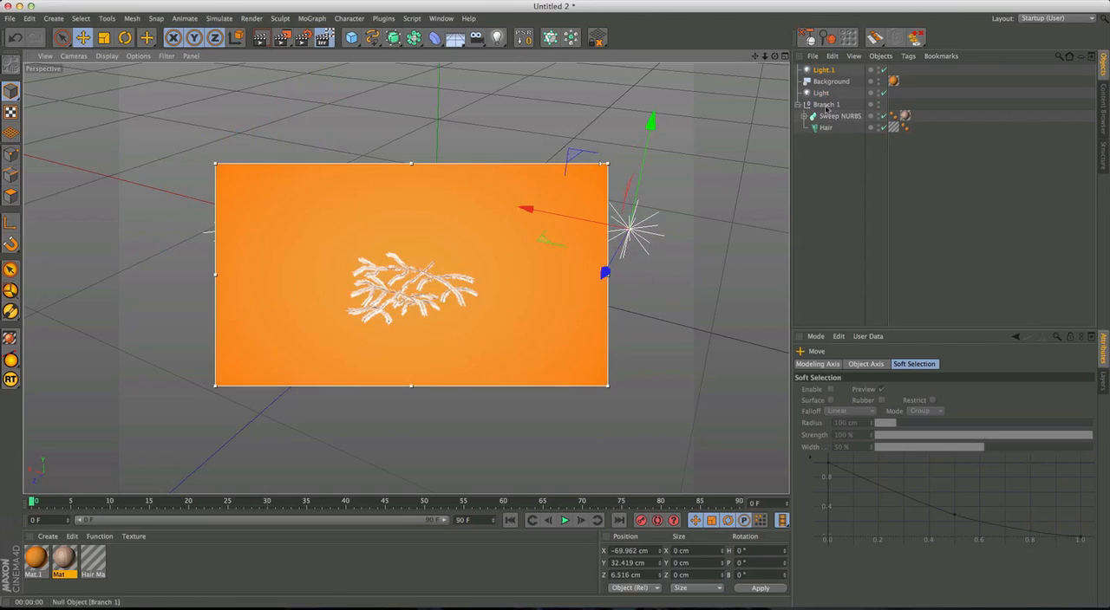
Move the second light below the background in the object list and set both lights' shadow type to Shadow Maps (Soft).
drag(823, 85, 824, 88)
shift+click(824, 92)
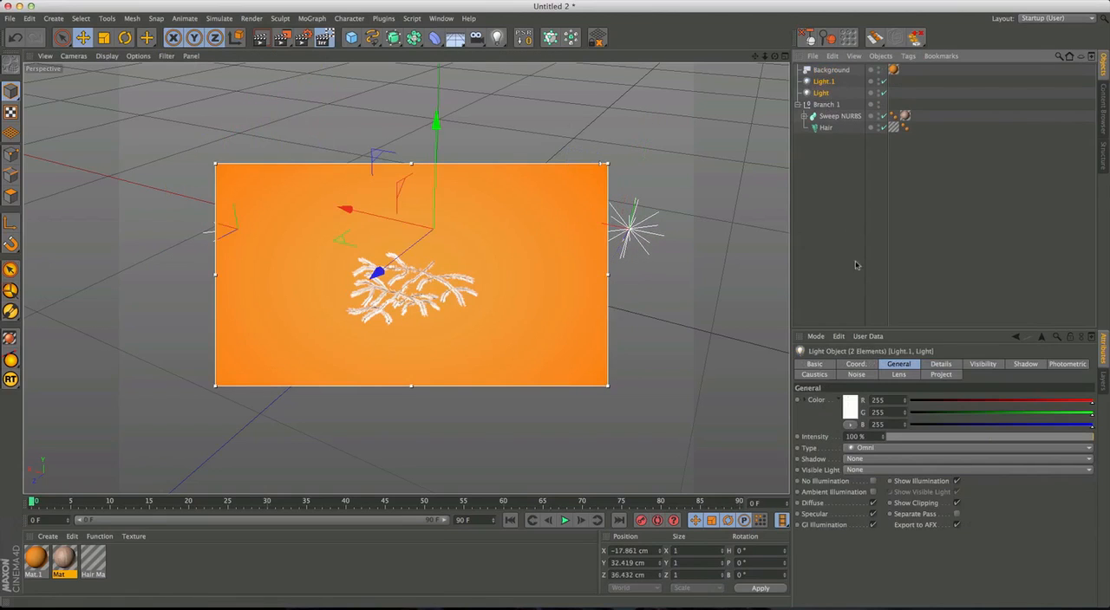
click(872, 458)
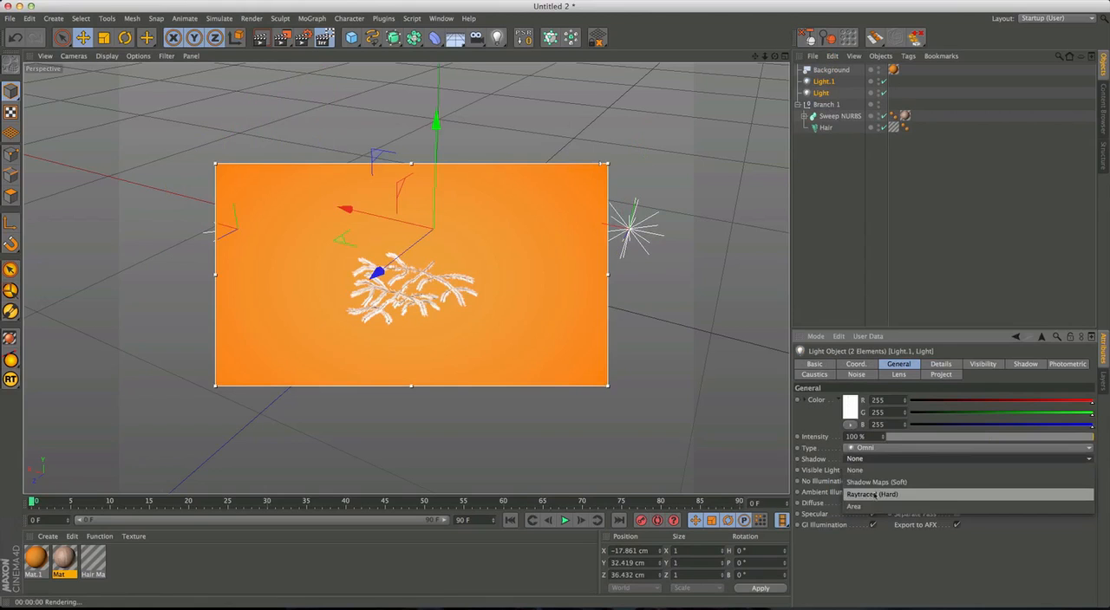
click(876, 482)
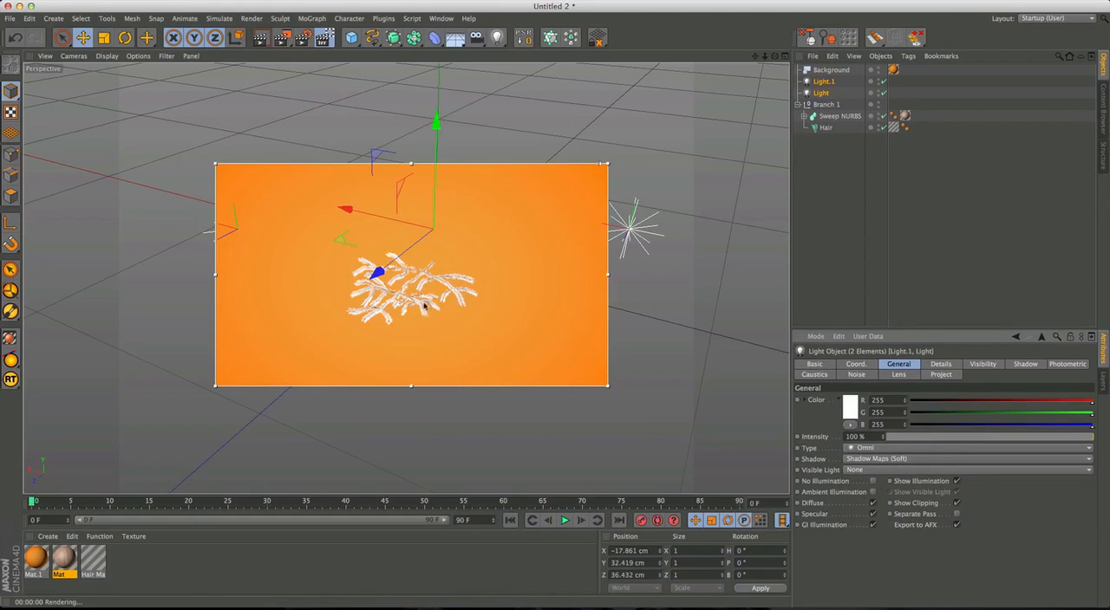
alt+middle_drag(389, 313, 389, 290)
alt+right_drag(389, 290, 566, 223)
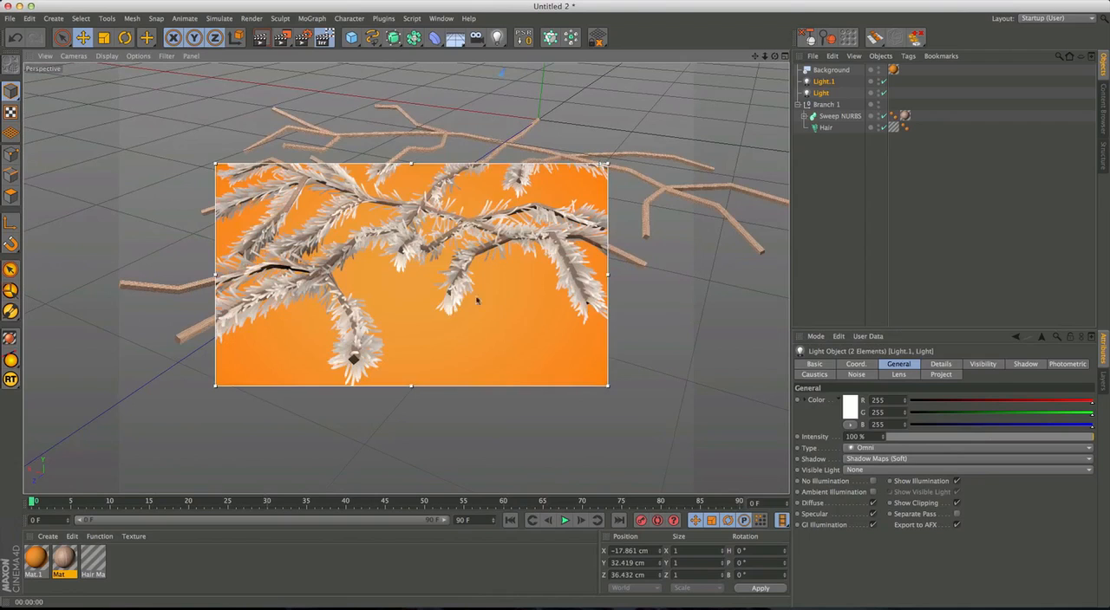
alt+middle_drag(345, 310, 405, 295)
alt+right_drag(329, 269, 400, 245)
alt+drag(398, 255, 436, 224)
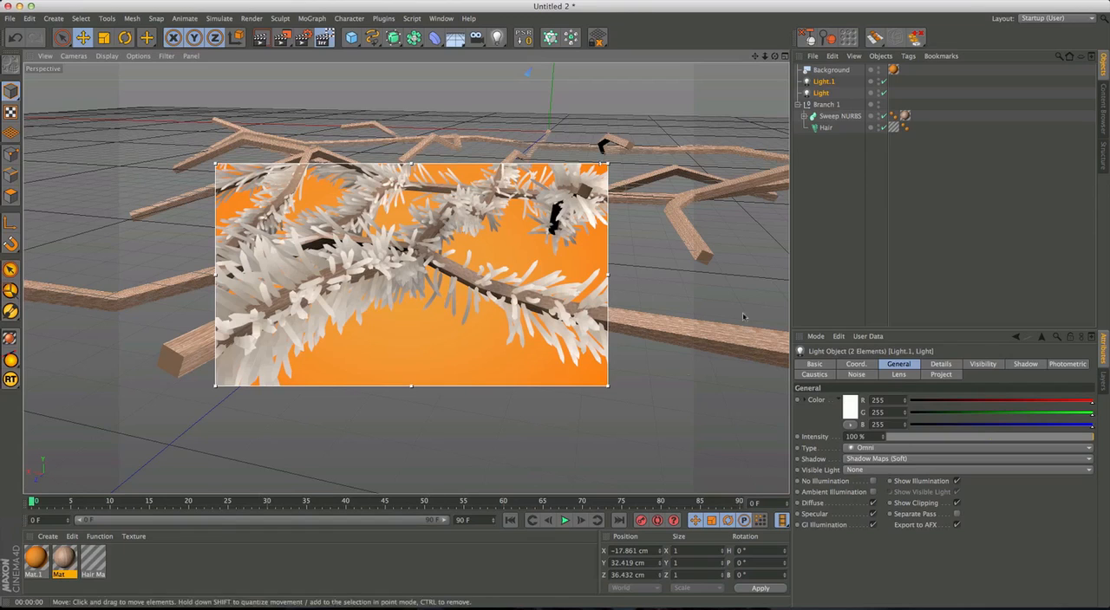
Open the hair material and set the root knot of its color gradient to brown, RGB 155, 122, 88.
click(826, 128)
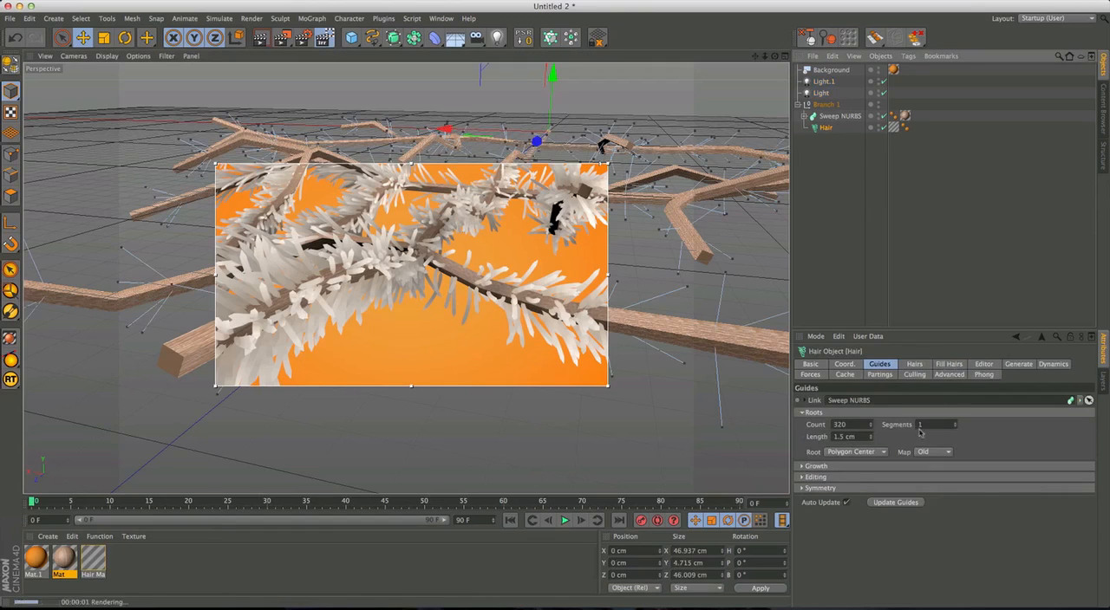
click(925, 364)
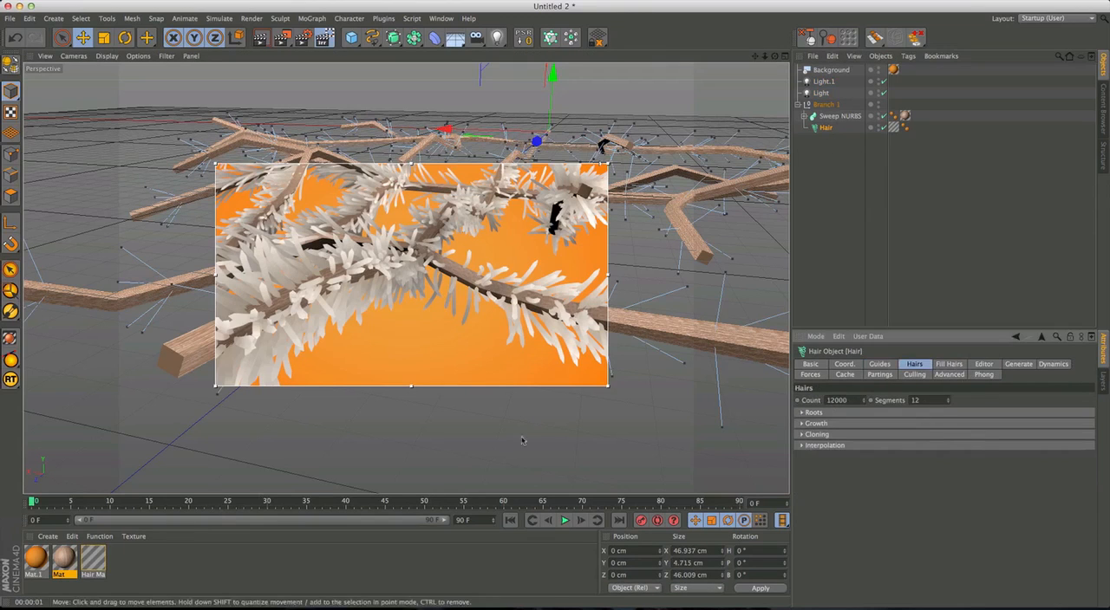
click(185, 553)
double_click(95, 559)
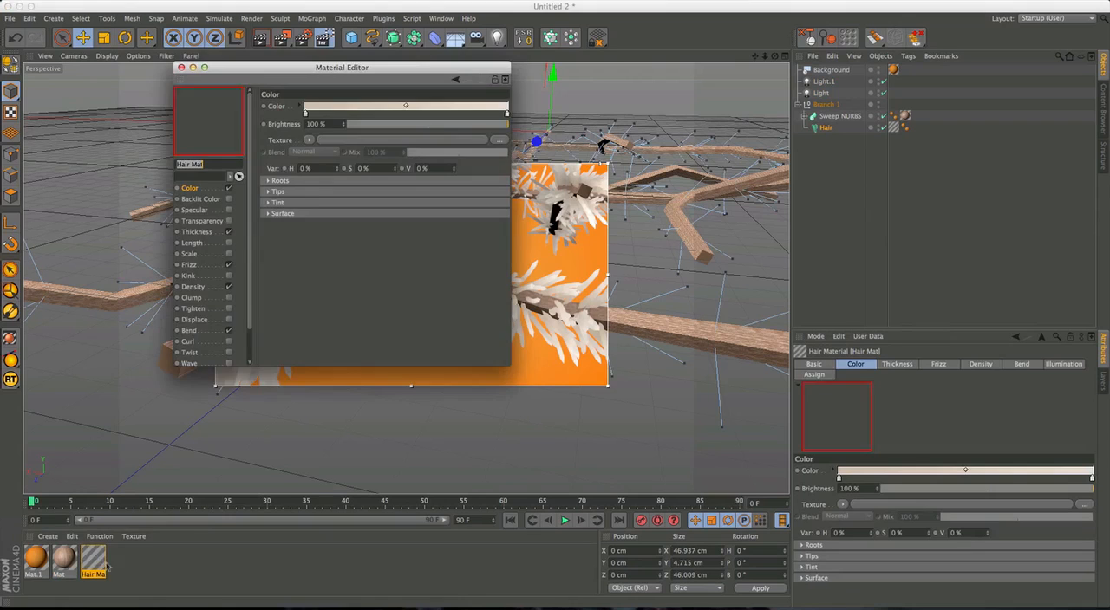
drag(335, 71, 917, 124)
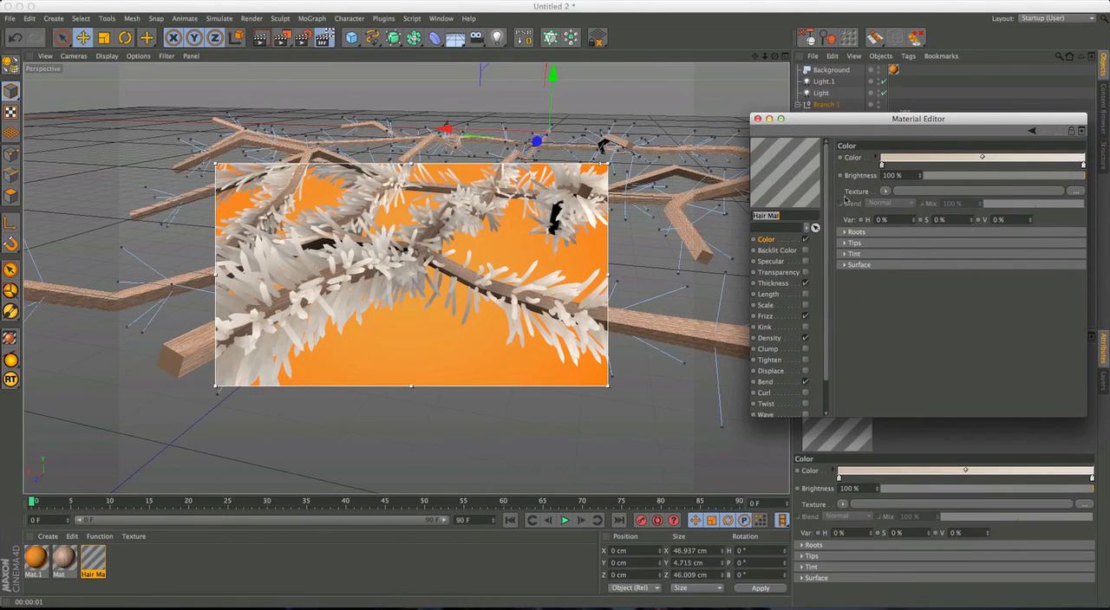
double_click(882, 163)
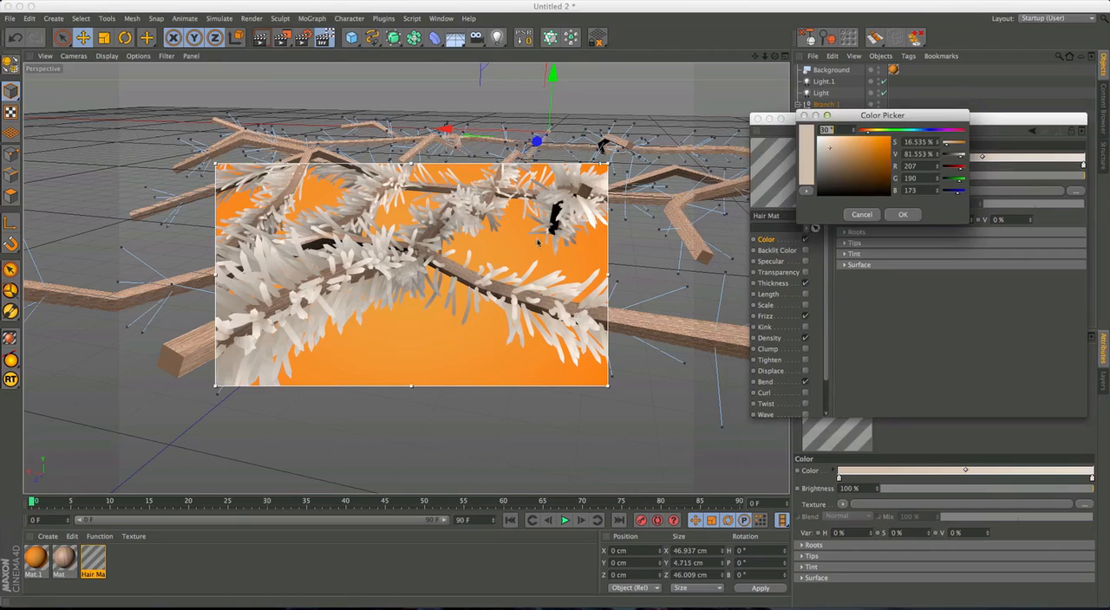
drag(828, 150, 849, 162)
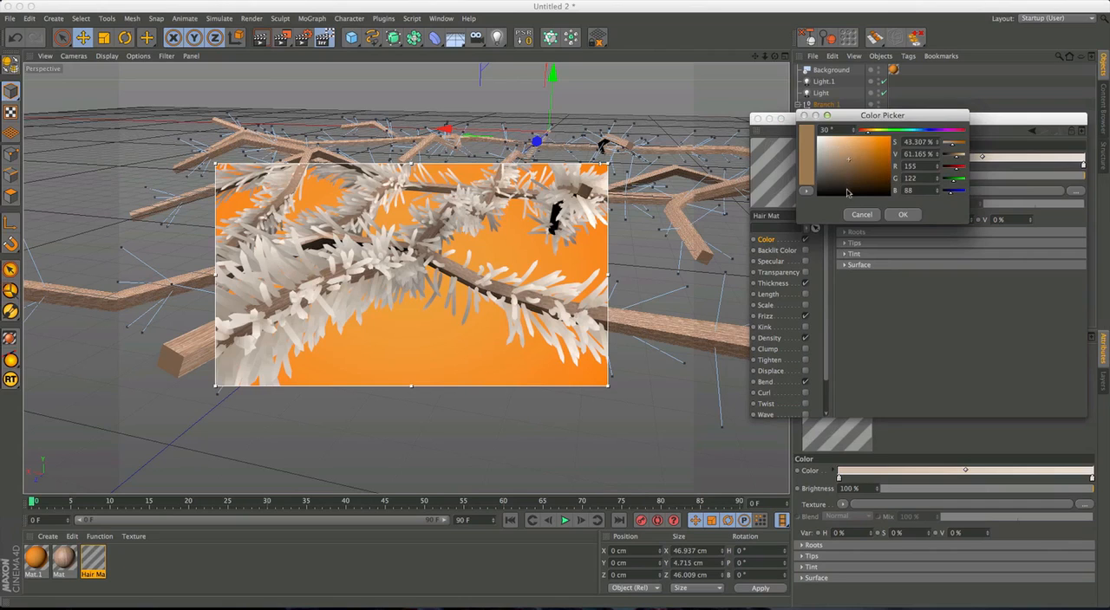
click(903, 215)
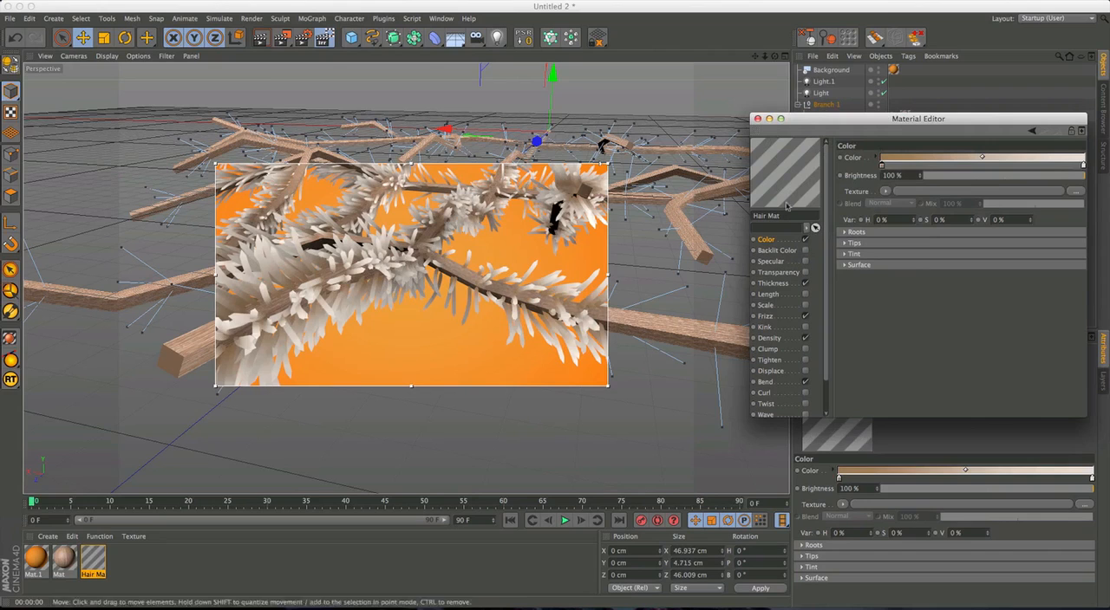
Refine the root knot of the hair color gradient to a slightly more saturated brown.
double_click(883, 166)
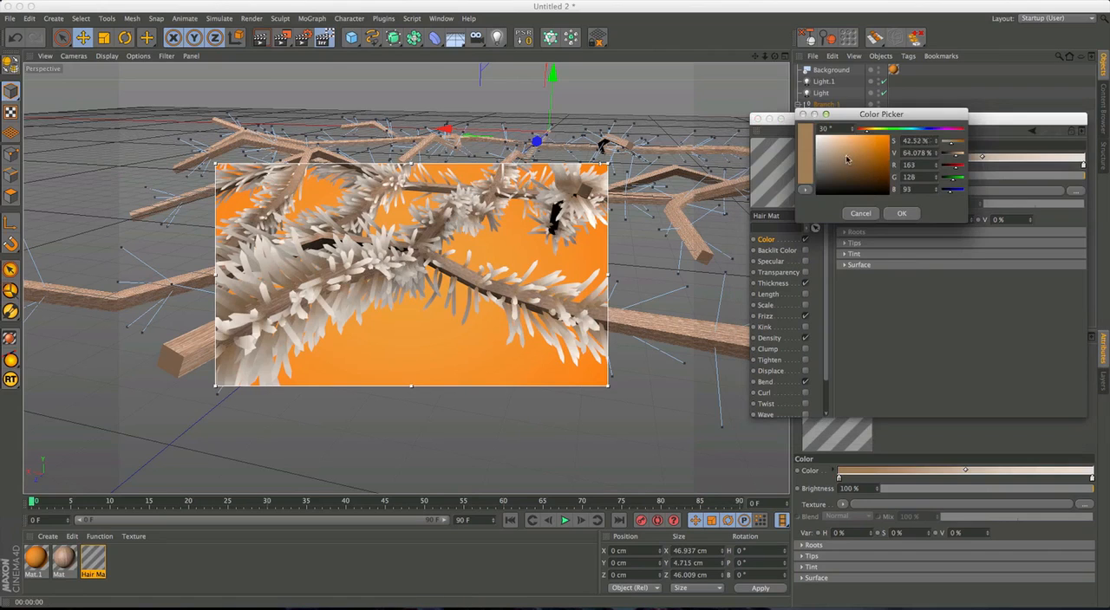
drag(847, 157, 852, 160)
click(902, 213)
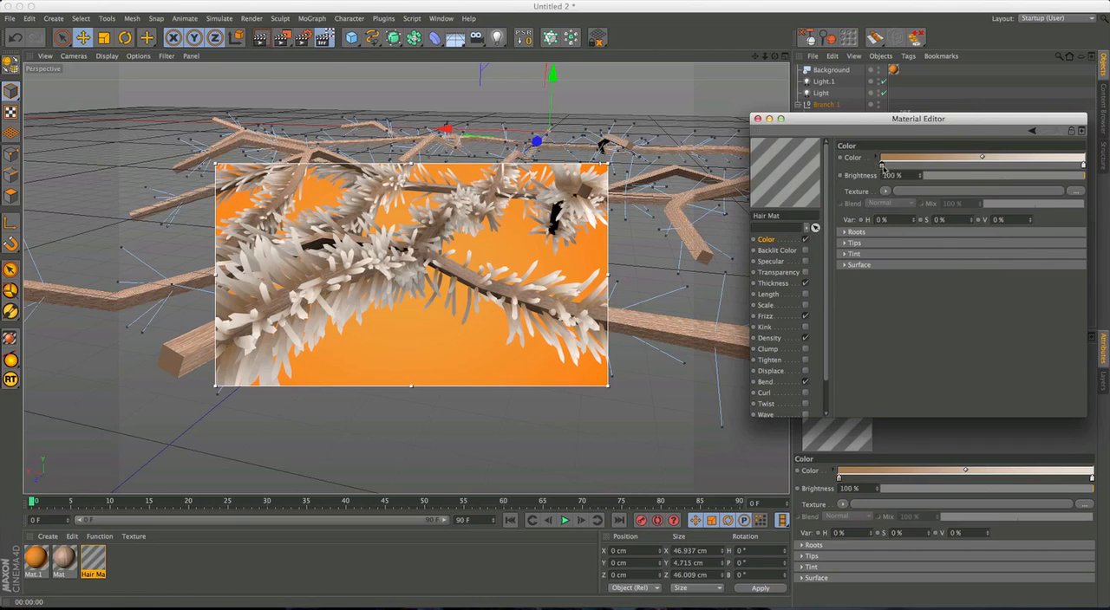
double_click(883, 166)
click(902, 213)
Add a pure white tip knot, RGB 255, 255, 255, to the hair gradient and place the existing light knot just before it.
drag(1084, 166, 1019, 166)
click(1083, 165)
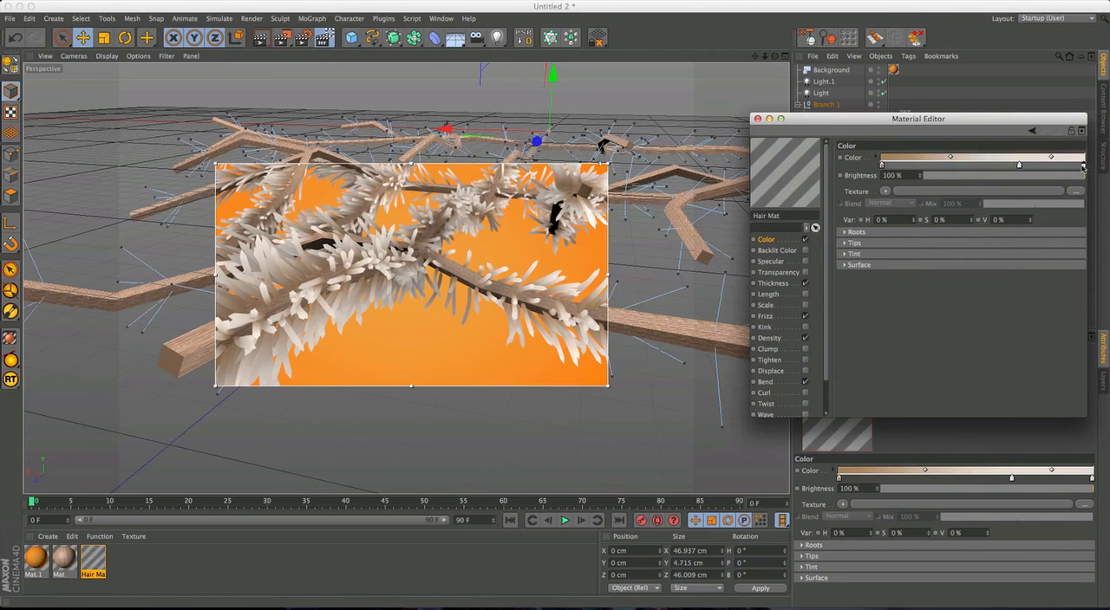
double_click(1083, 165)
drag(977, 150, 938, 132)
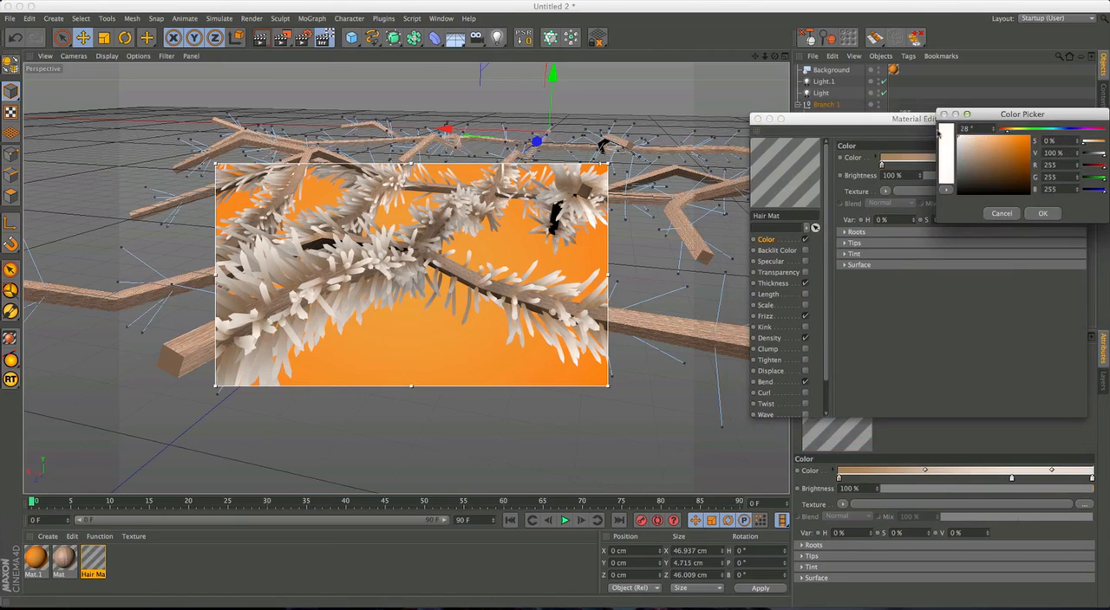
click(1044, 215)
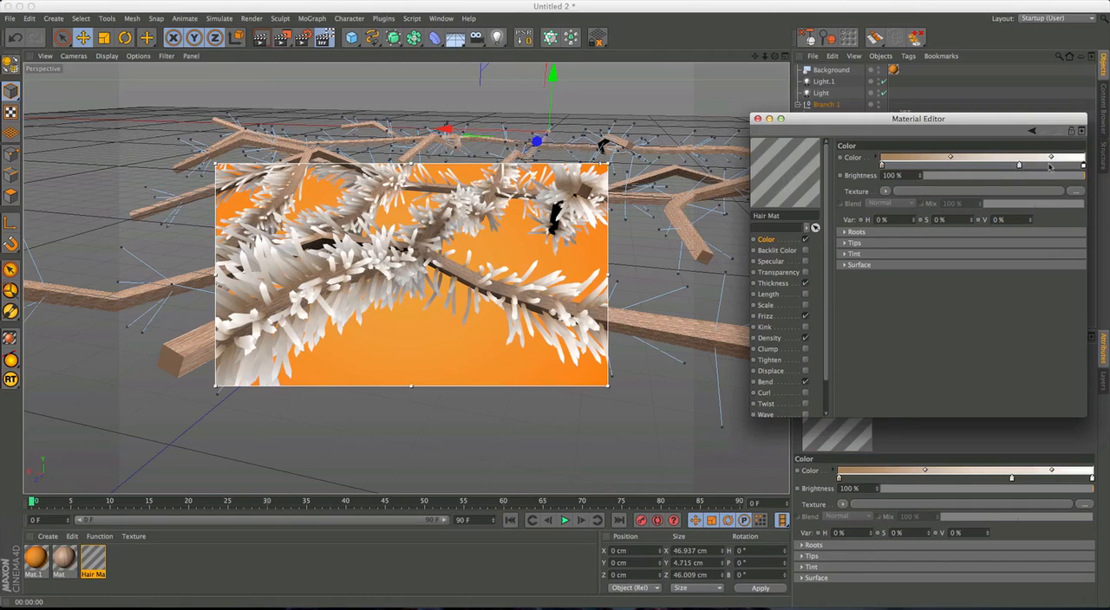
drag(1019, 166, 1064, 166)
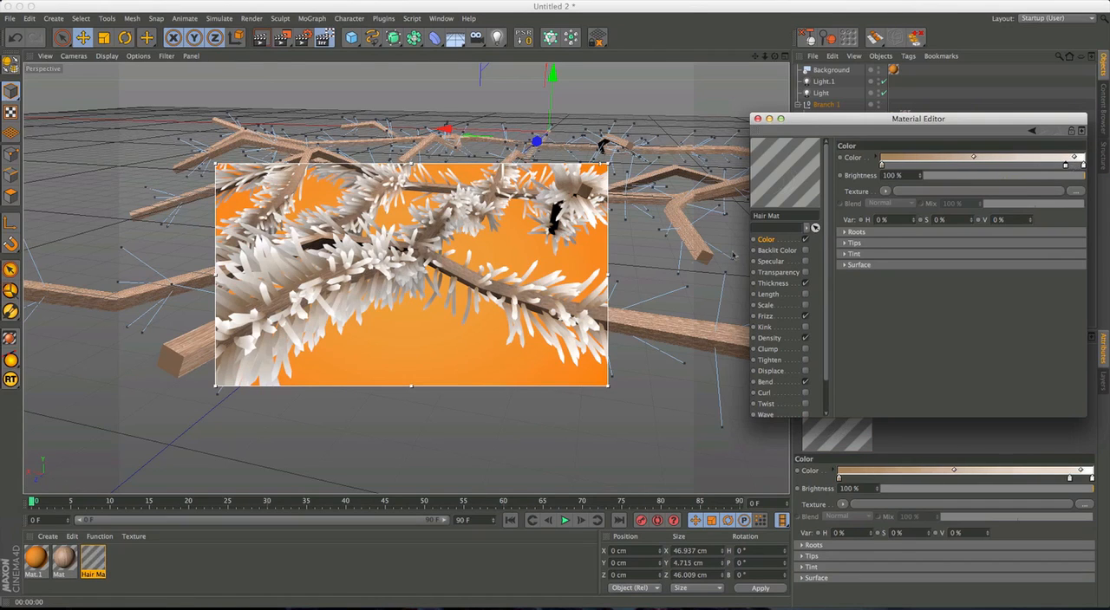
Add a knot about two thirds along the hair color gradient and give it a slightly darker tan color.
alt+middle_drag(487, 292, 609, 279)
alt+drag(431, 274, 411, 293)
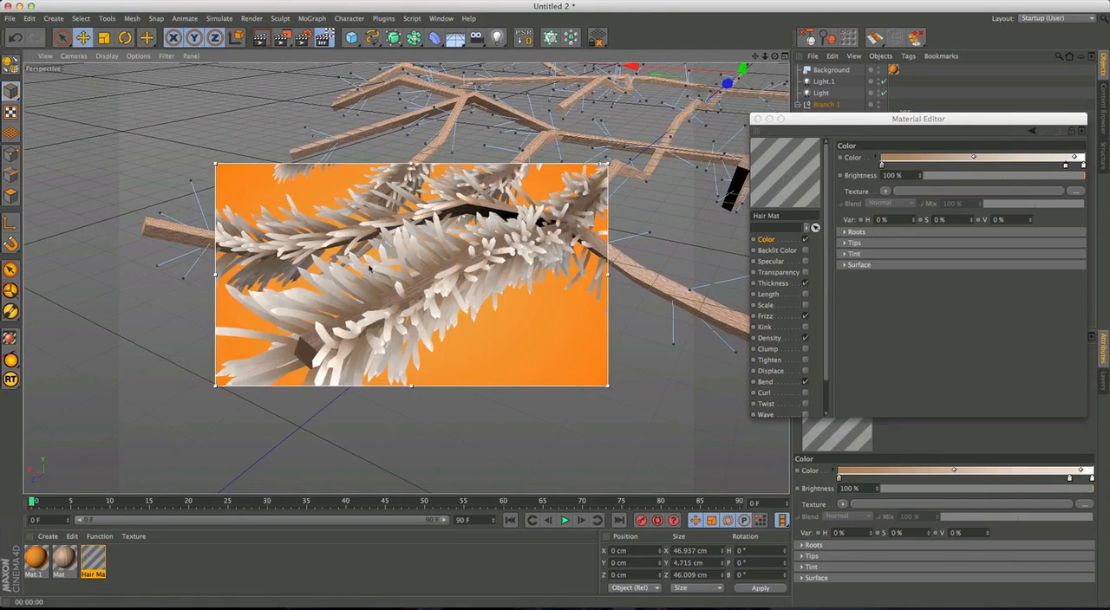
click(1008, 165)
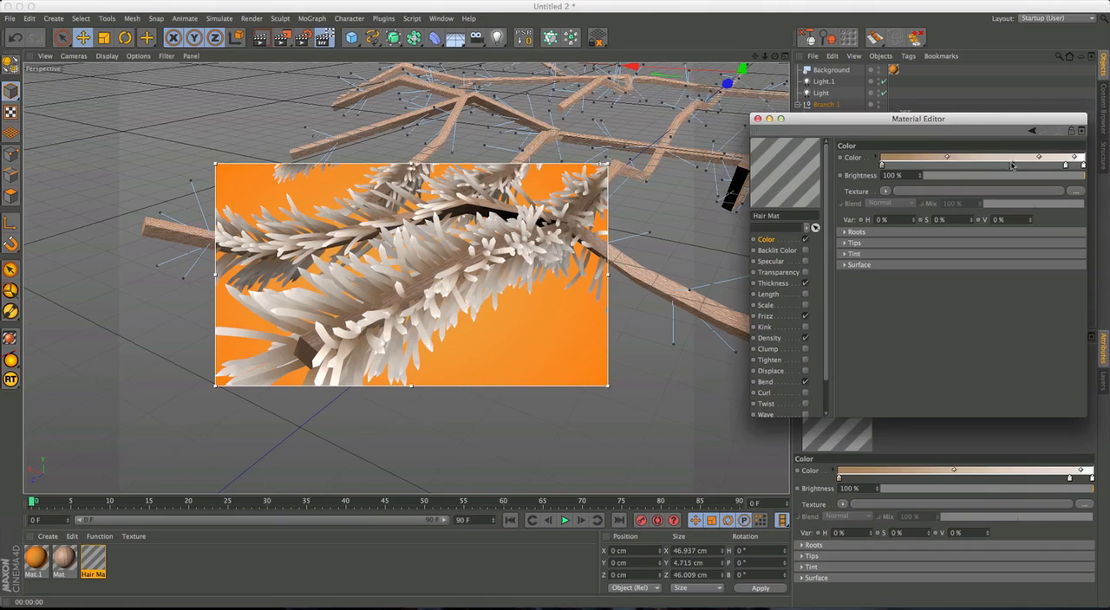
double_click(1009, 165)
drag(953, 145, 959, 148)
click(1039, 215)
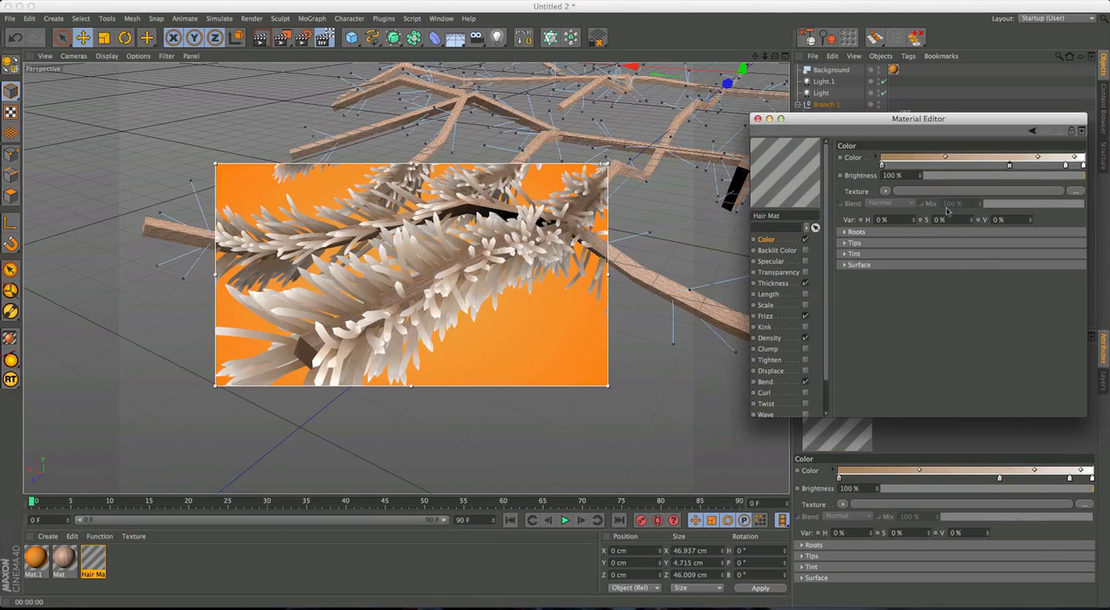
Shift the upper root-side point of the hair material's thickness curve to about 0.2 along the hair length.
scroll(492, 244, down, 5)
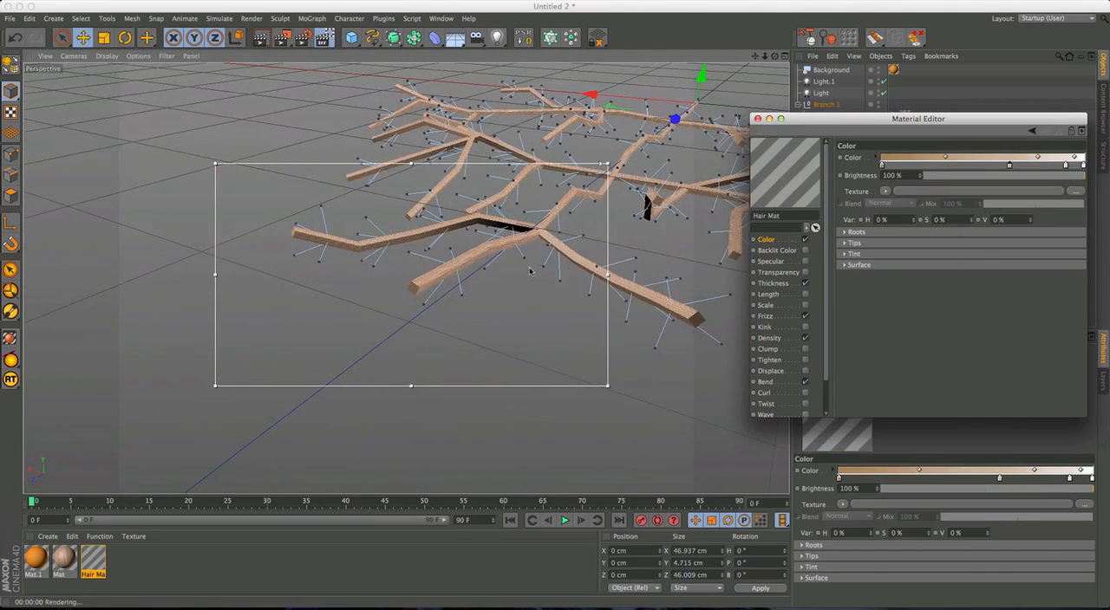
alt+middle_drag(515, 248, 480, 257)
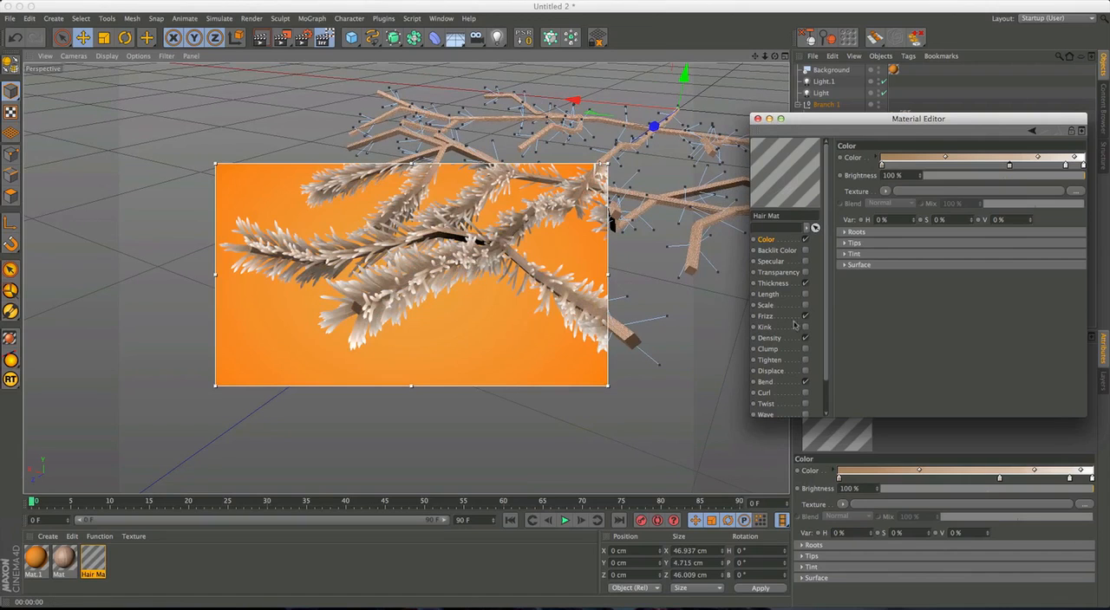
click(778, 283)
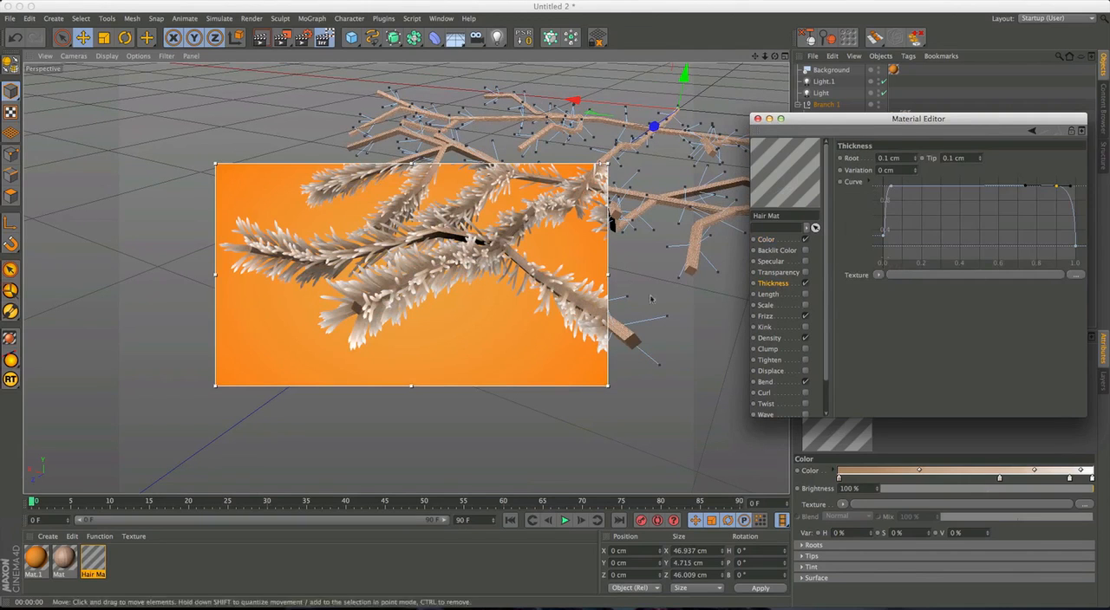
alt+middle_drag(427, 276, 463, 321)
alt+right_drag(415, 310, 482, 277)
alt+drag(482, 278, 515, 286)
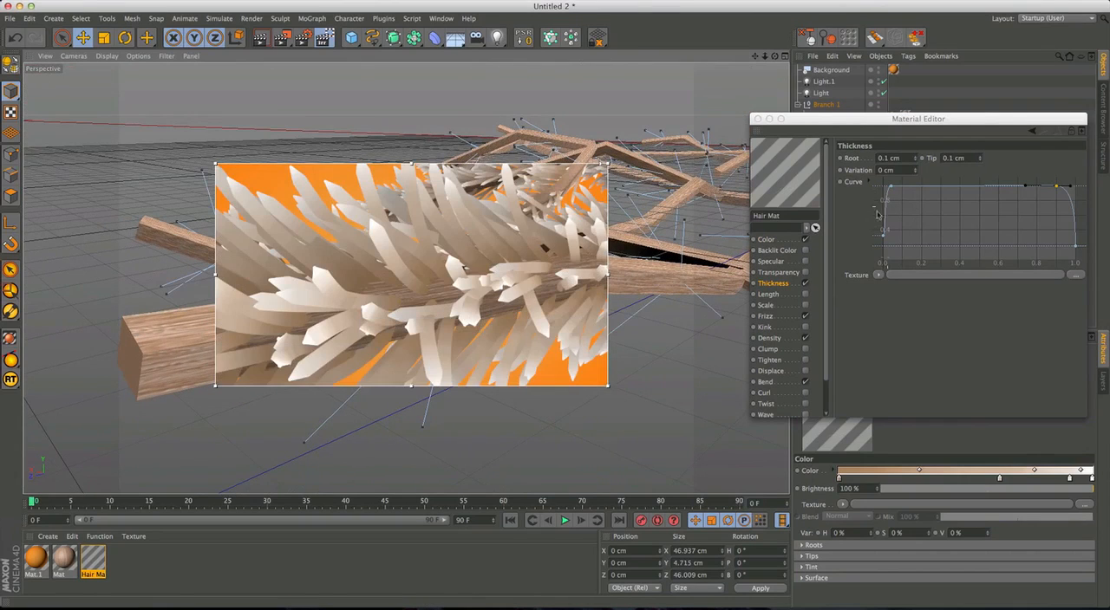
alt+middle_drag(574, 286, 524, 287)
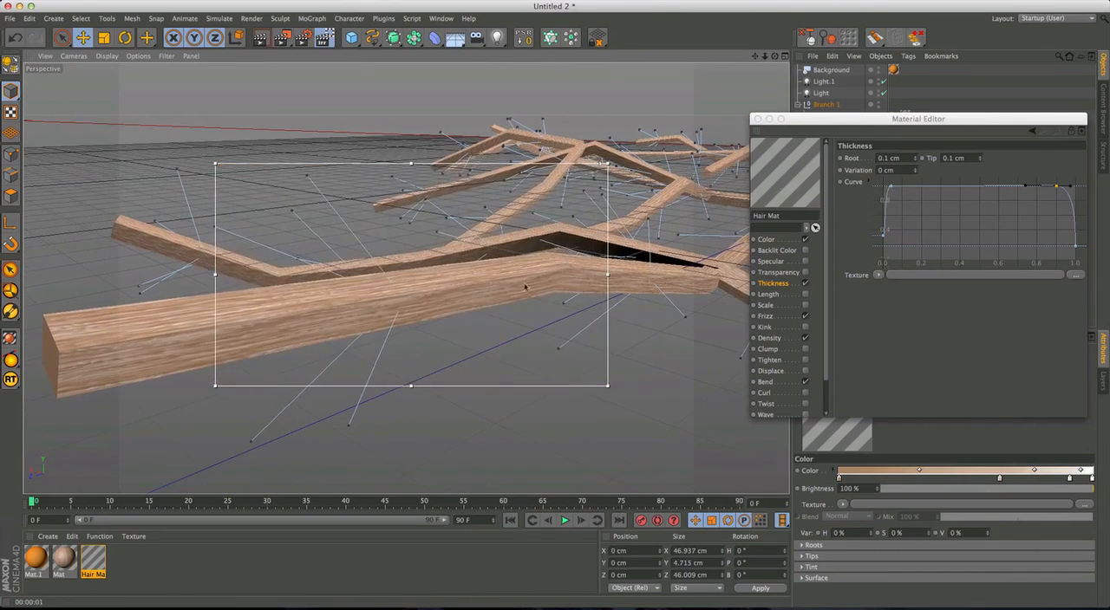
drag(891, 186, 921, 185)
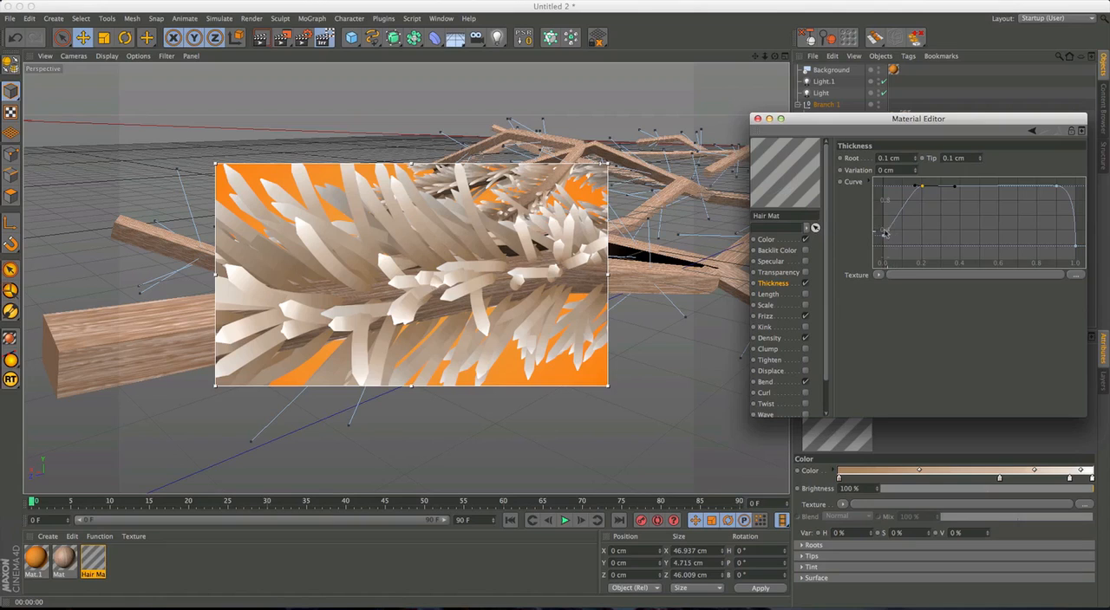
Add a low point at about 0.1 on the thickness curve and nudge the upper root-side point slightly toward the root.
mouse_move(894, 223)
ctrl+mouse_down()
mouse_move(910, 227)
mouse_move(932, 207)
mouse_move(938, 222)
mouse_move(910, 235)
ctrl+mouse_up()
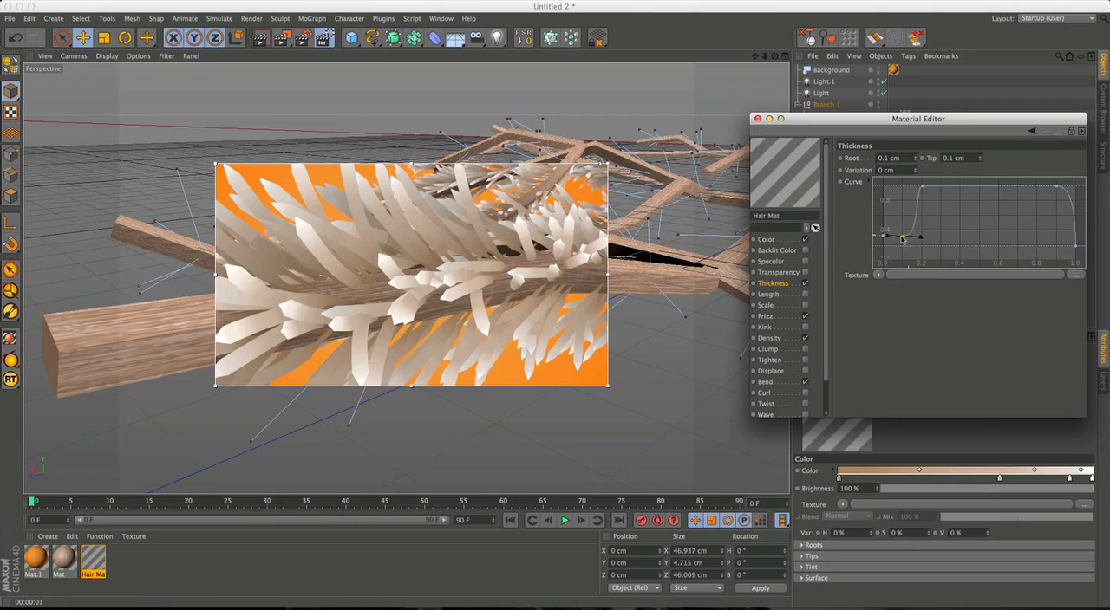
drag(900, 239, 899, 237)
click(900, 236)
drag(916, 240, 913, 238)
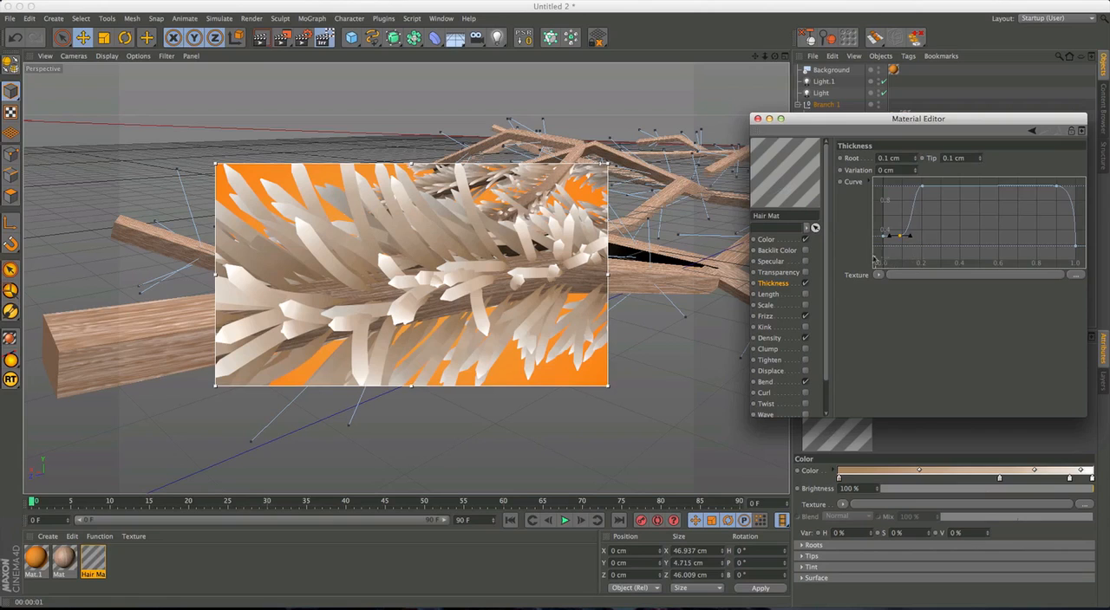
drag(922, 187, 918, 188)
Round the needle tips by raising the thickness curve's end point and moving its tip-side shoulder point back to about 0.83.
alt+middle_drag(459, 270, 471, 332)
mouse_move(470, 332)
alt+mouse_down()
mouse_move(460, 305)
mouse_move(487, 328)
alt+mouse_up()
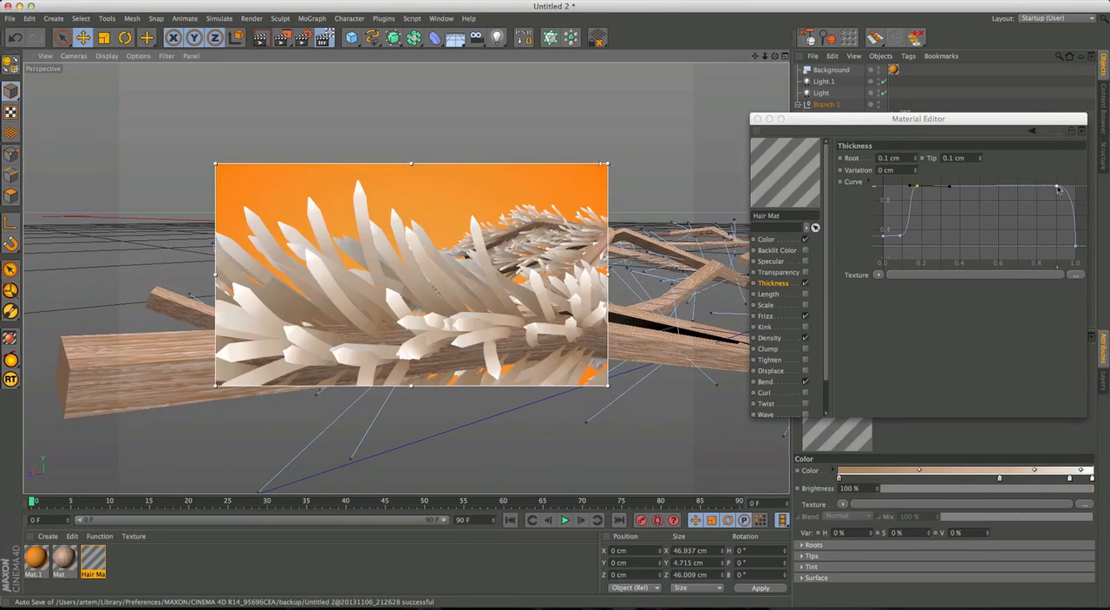
click(1077, 248)
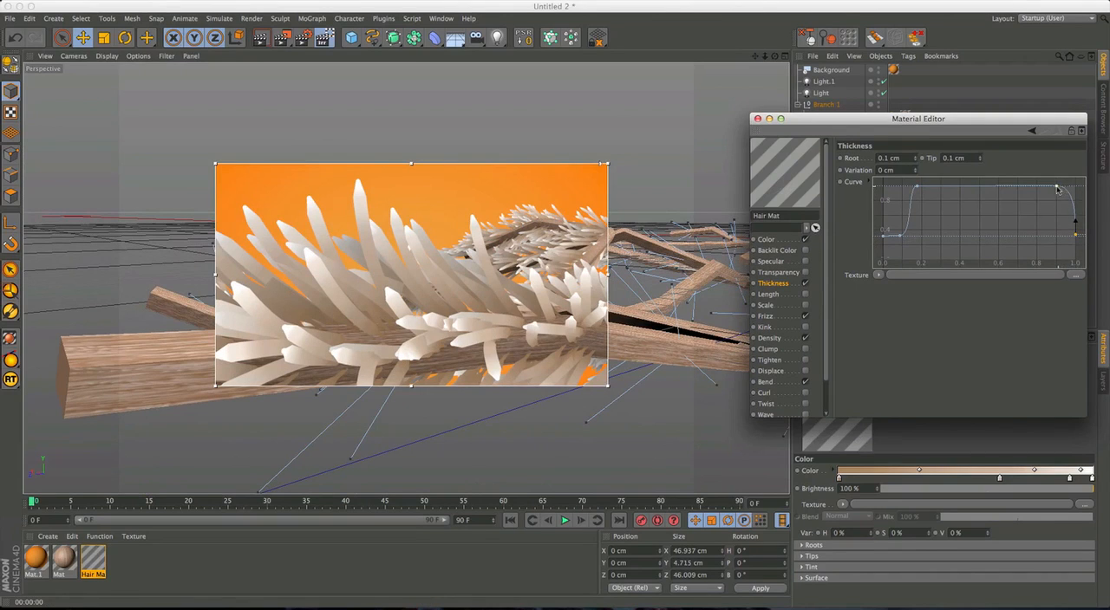
drag(1045, 189, 1045, 188)
click(1060, 189)
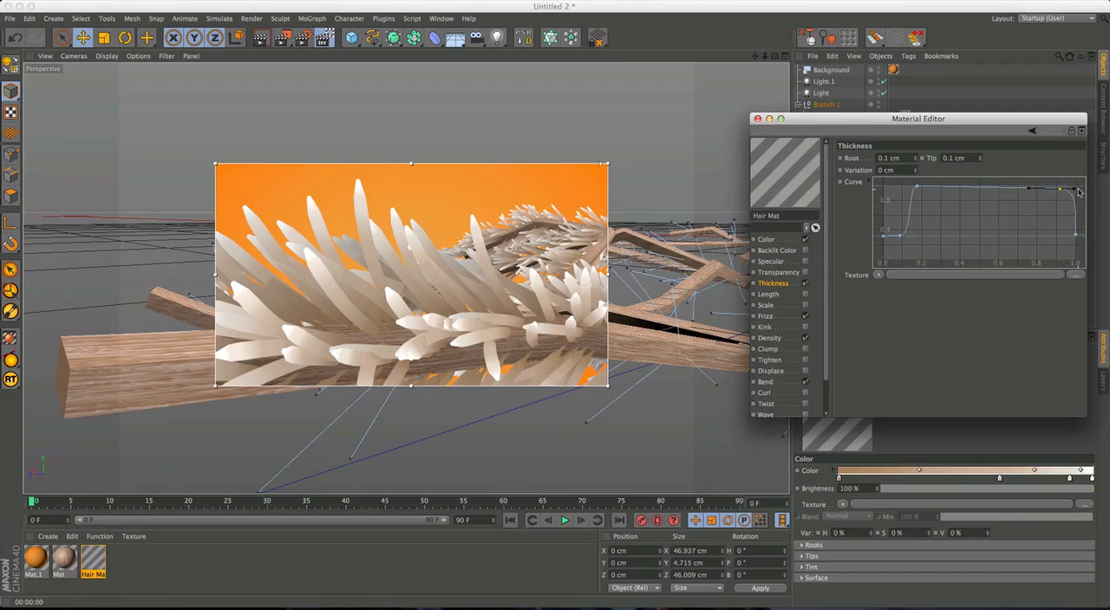
drag(1075, 194, 1058, 202)
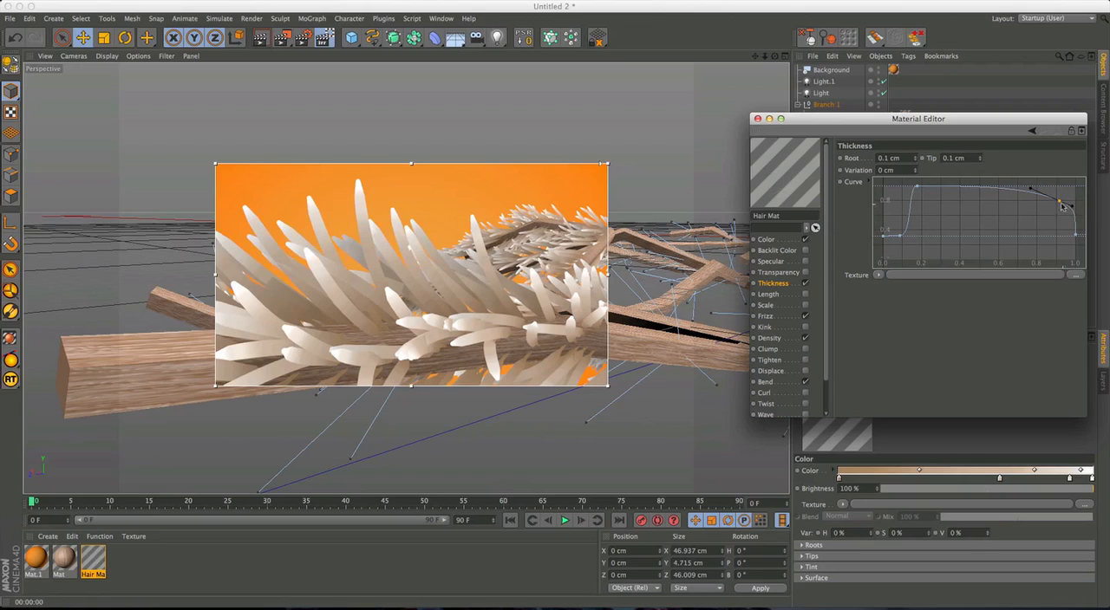
mouse_move(1056, 200)
mouse_down()
mouse_move(1032, 186)
mouse_move(1061, 189)
mouse_up()
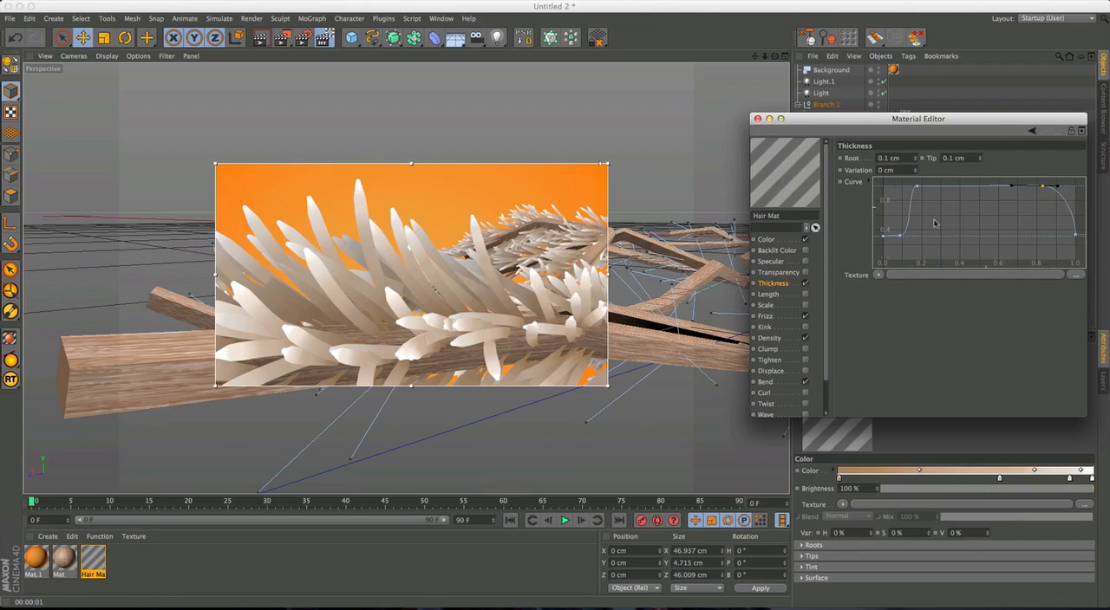
alt+drag(519, 275, 524, 357)
alt+middle_drag(523, 327, 524, 238)
alt+drag(514, 306, 547, 366)
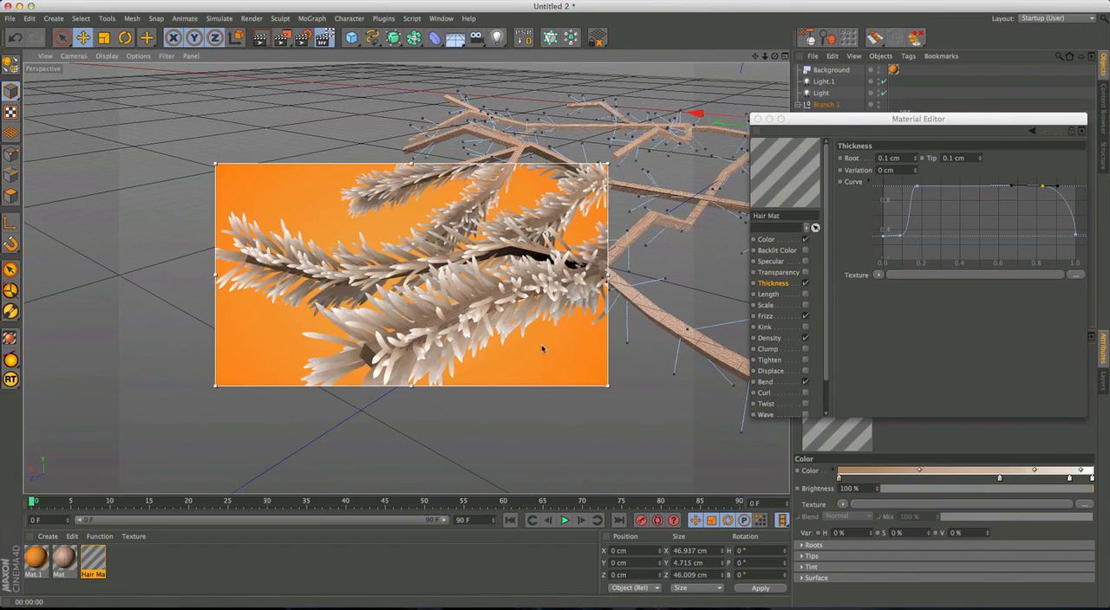
Recolor the hair gradient's knot at about two thirds to light tan (RGB 203, 183, 166) and shift the root-side blend midpoint toward the root.
click(776, 241)
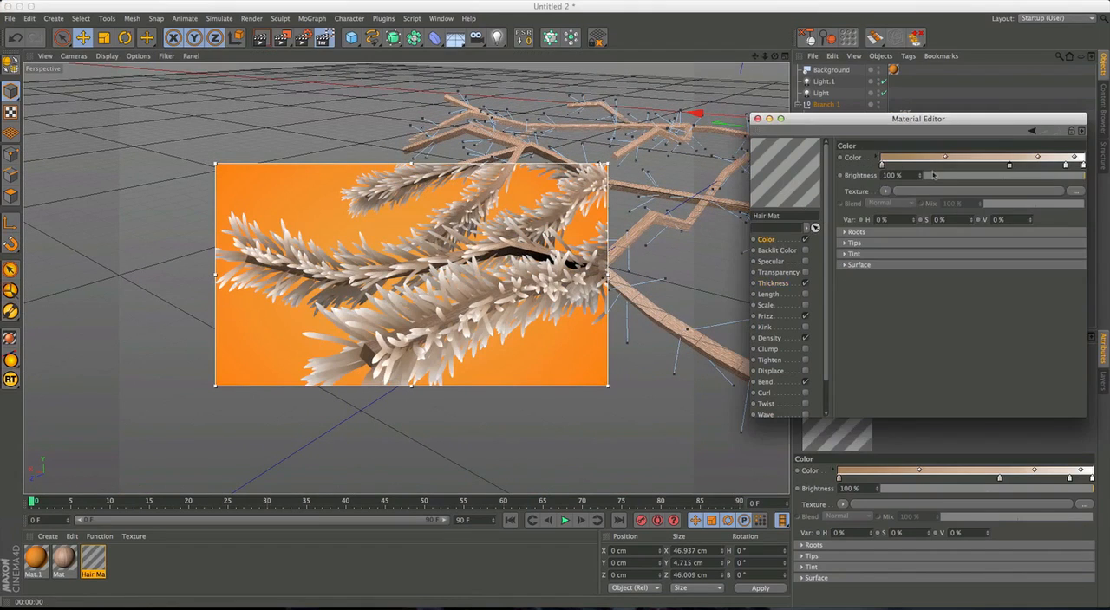
double_click(1008, 166)
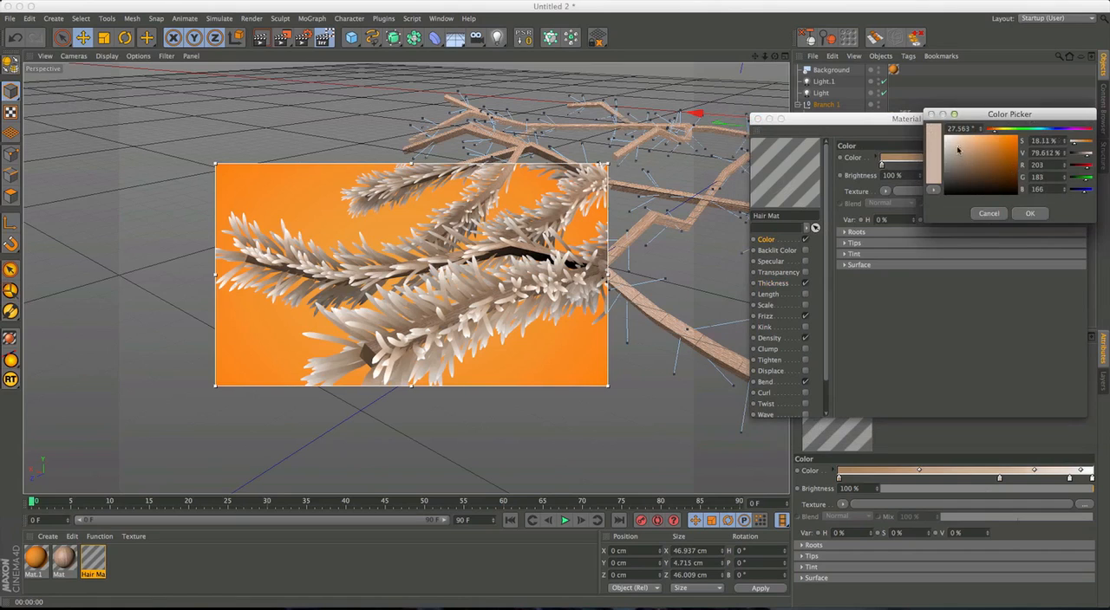
click(1020, 213)
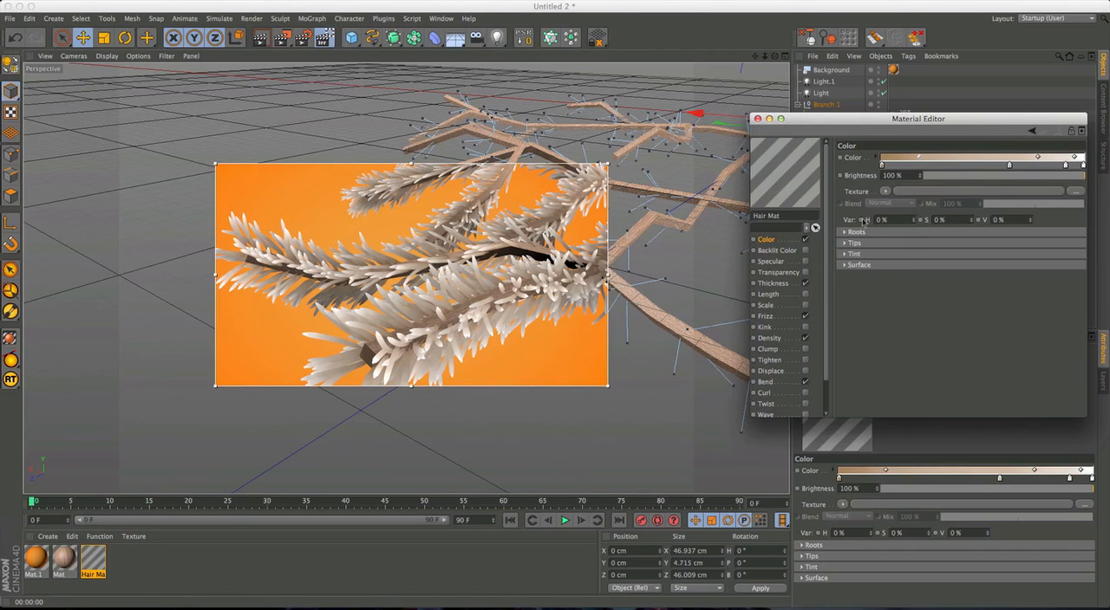
Turn off Frizz in the hair material, check the needles from several angles and close the Material Editor.
alt+middle_drag(564, 328, 519, 303)
scroll(517, 251, down, 4)
alt+middle_drag(517, 245, 466, 256)
alt+drag(466, 256, 501, 273)
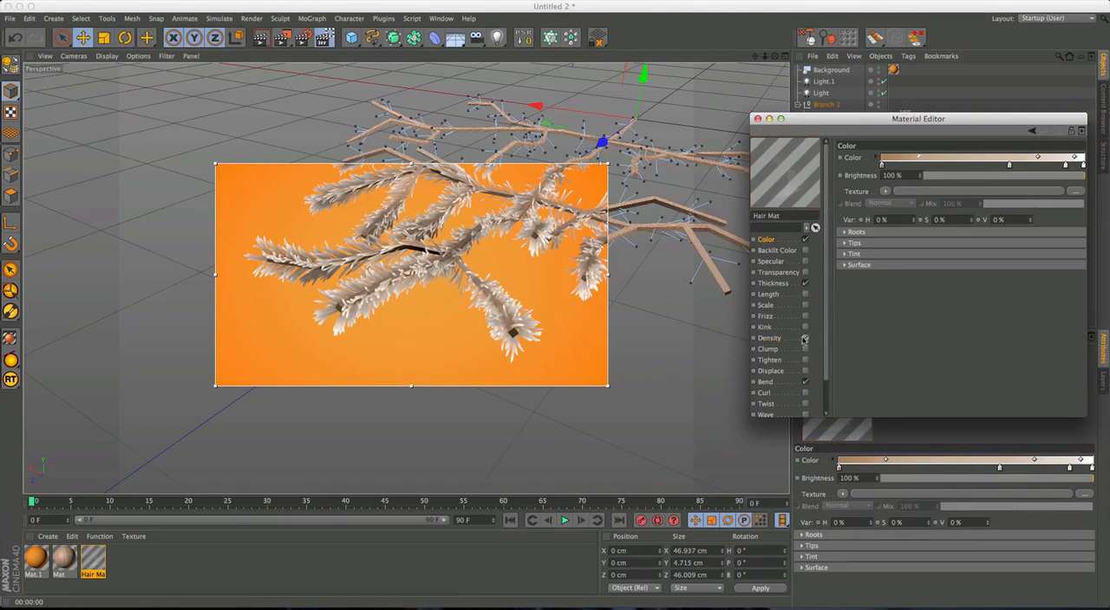
click(799, 338)
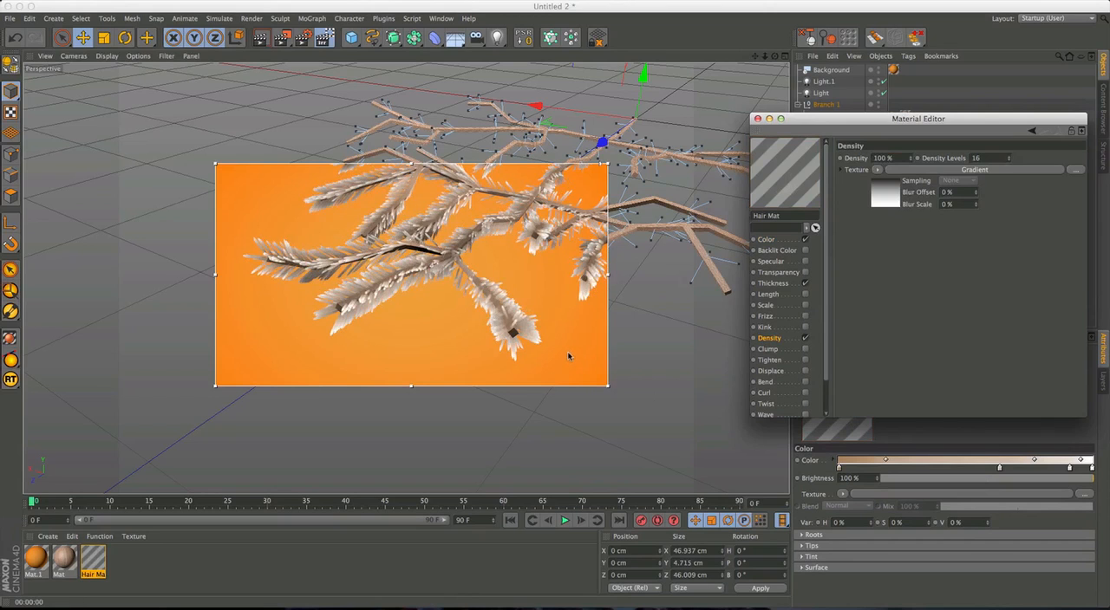
alt+drag(566, 354, 517, 308)
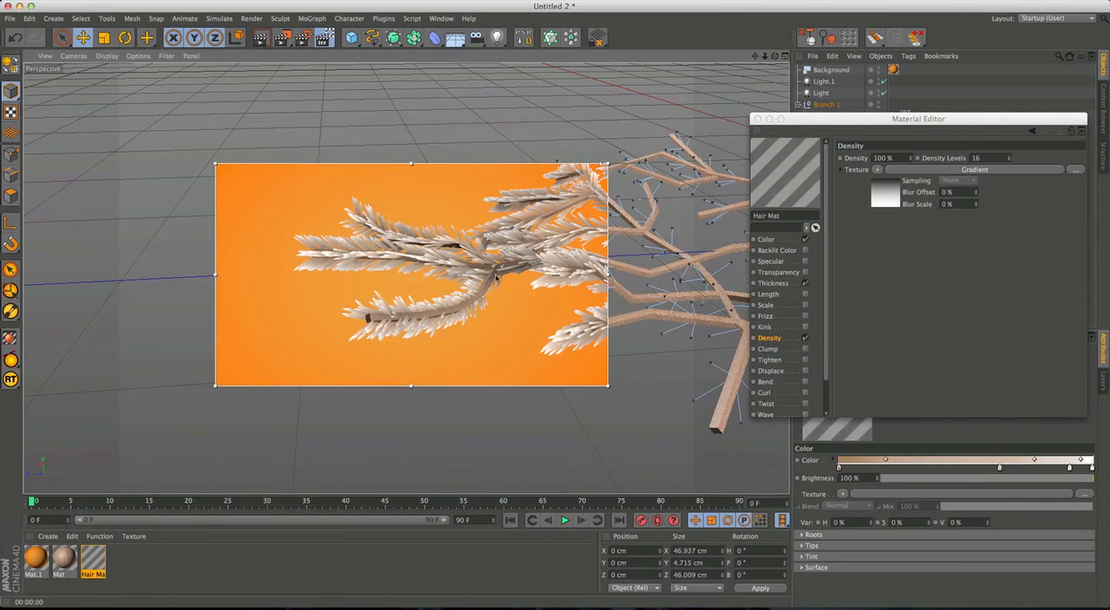
alt+drag(449, 314, 551, 331)
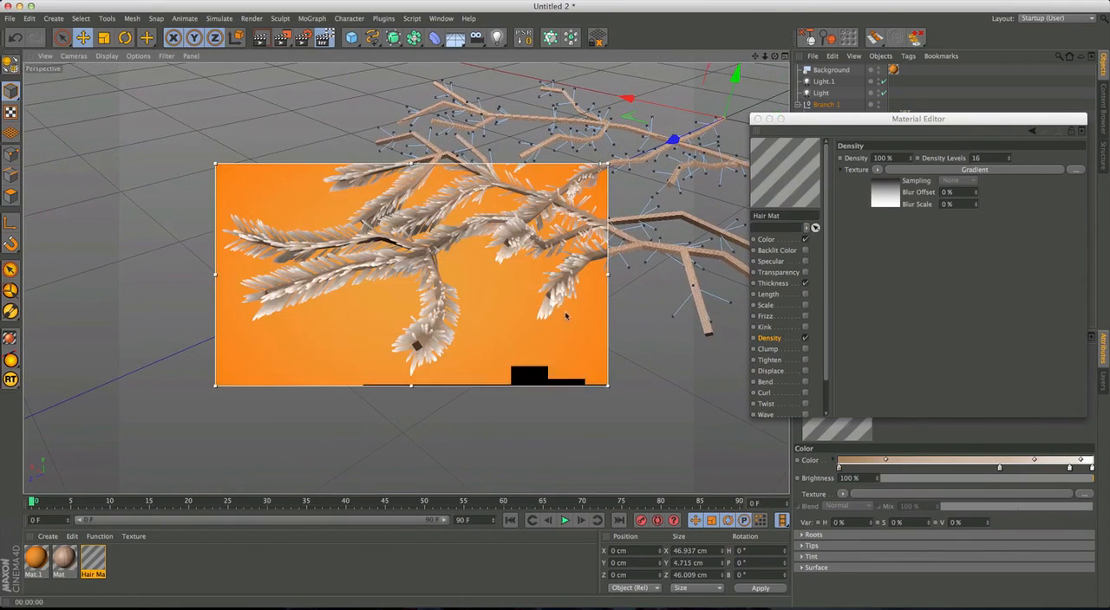
click(757, 119)
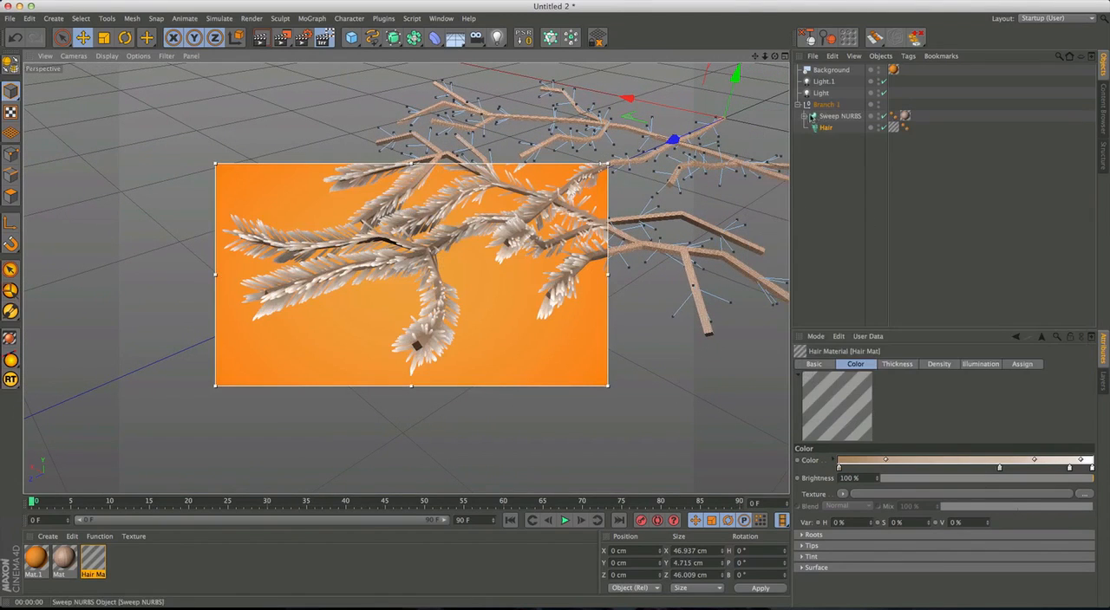
Set the n-side Profile inside the branch's Sweep NURBS to 6 sides.
click(805, 116)
click(835, 127)
click(877, 403)
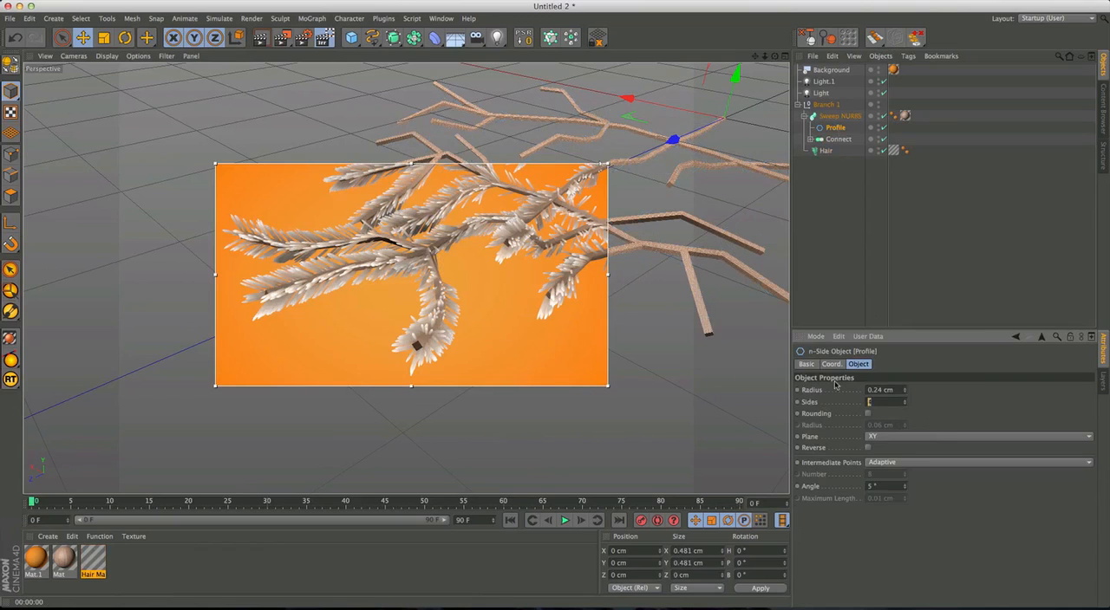
key(Return)
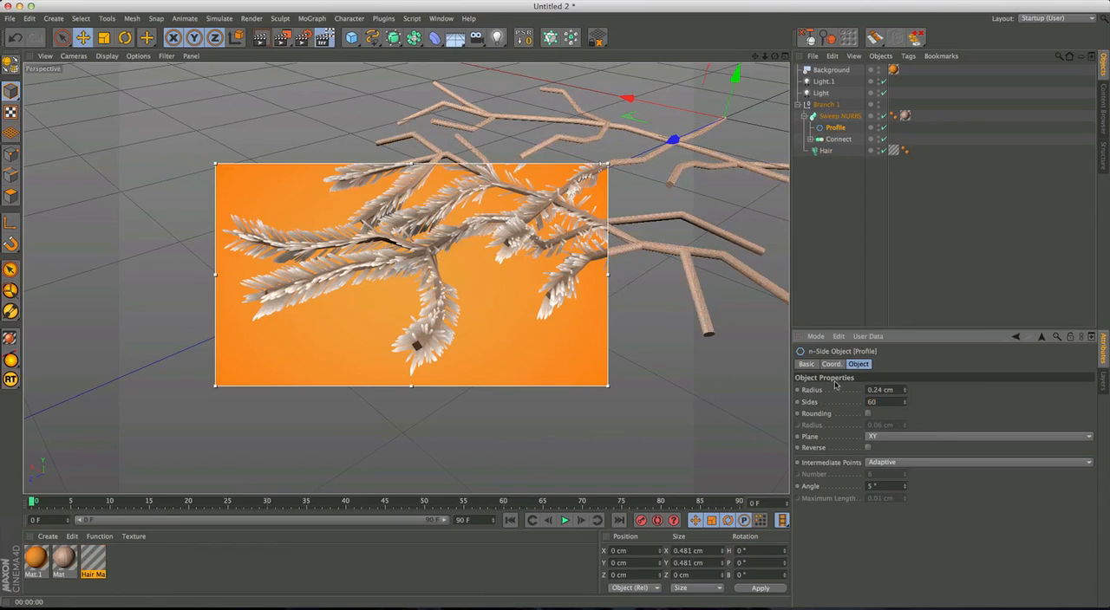
text(6)
key(Return)
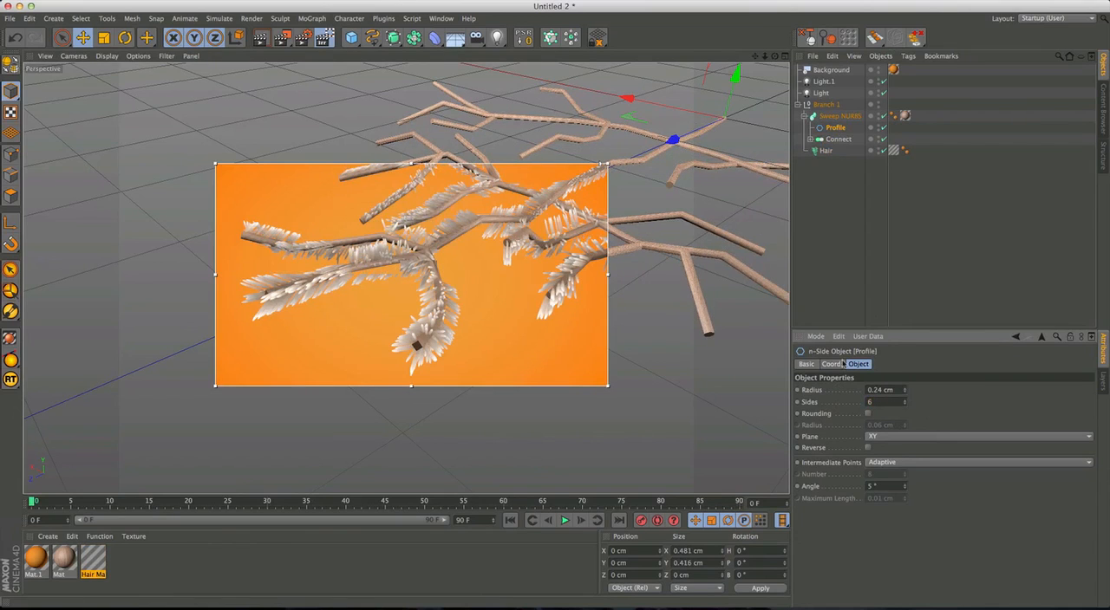
Switch to the Top view and disable the main stem's Spline in the Null under the Connect object.
middle_click(578, 311)
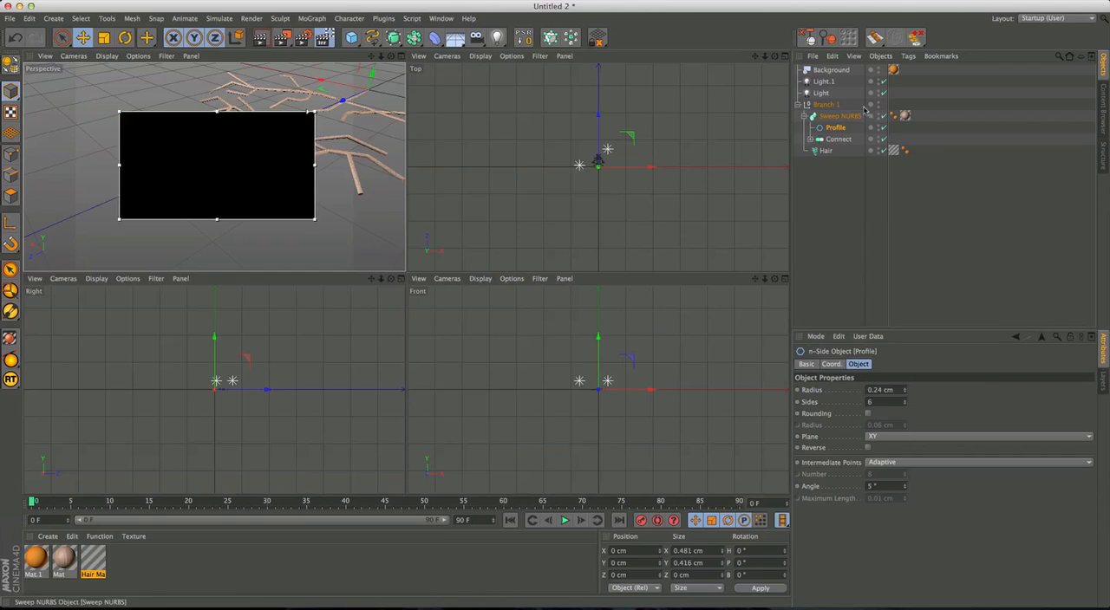
click(811, 140)
click(817, 151)
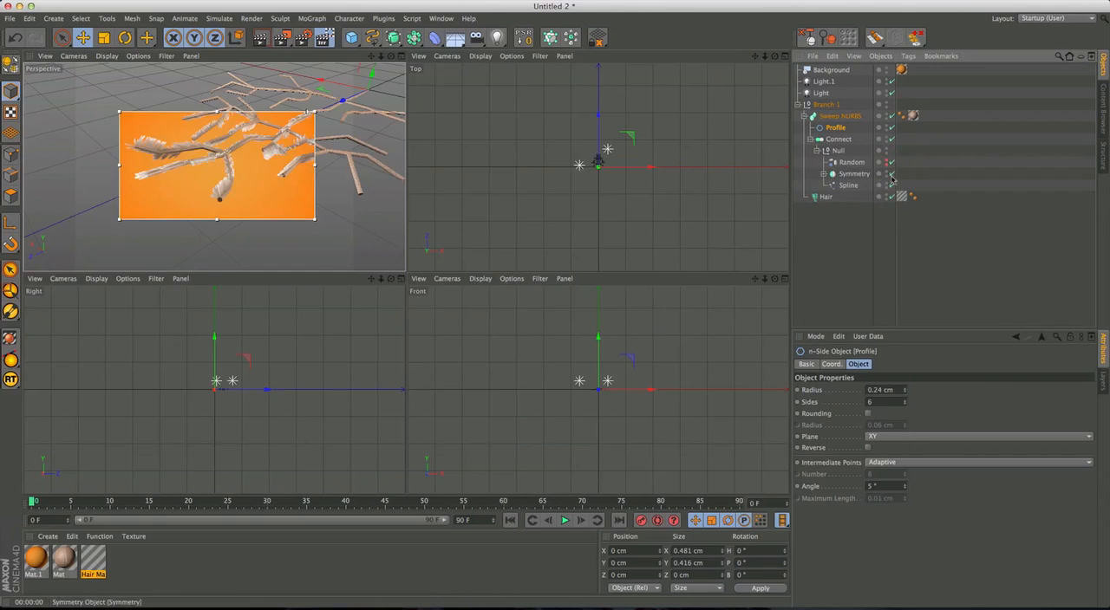
middle_click(600, 196)
scroll(403, 299, up, 5)
alt+middle_drag(515, 248, 465, 308)
alt+right_drag(460, 305, 499, 282)
alt+middle_drag(499, 282, 501, 313)
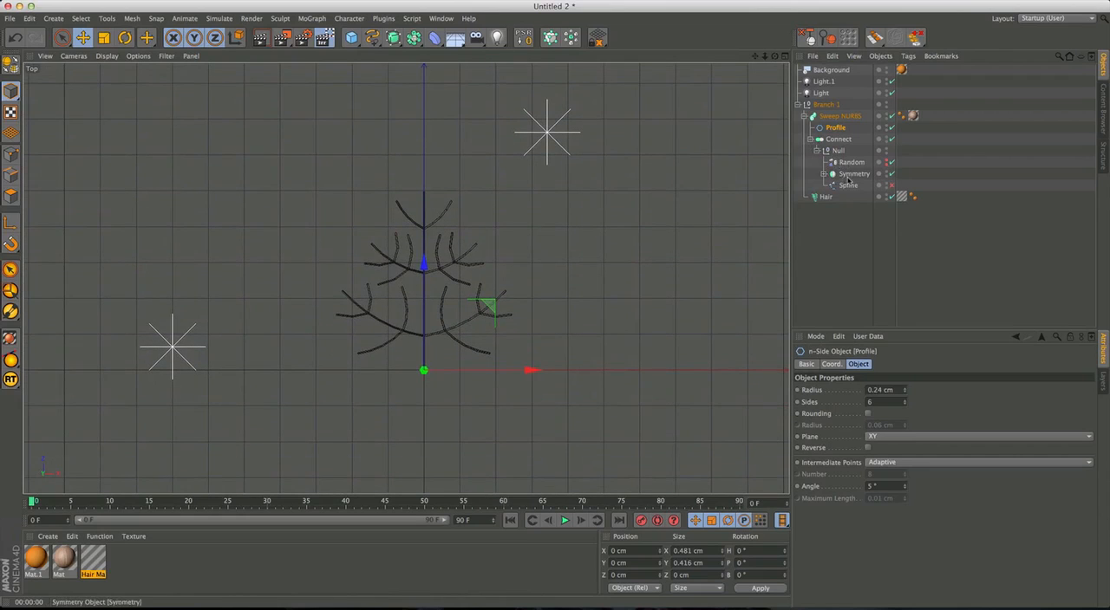
Re-root the Hair object's guides on the branch using its guide editing options.
click(824, 199)
scroll(438, 344, up, 5)
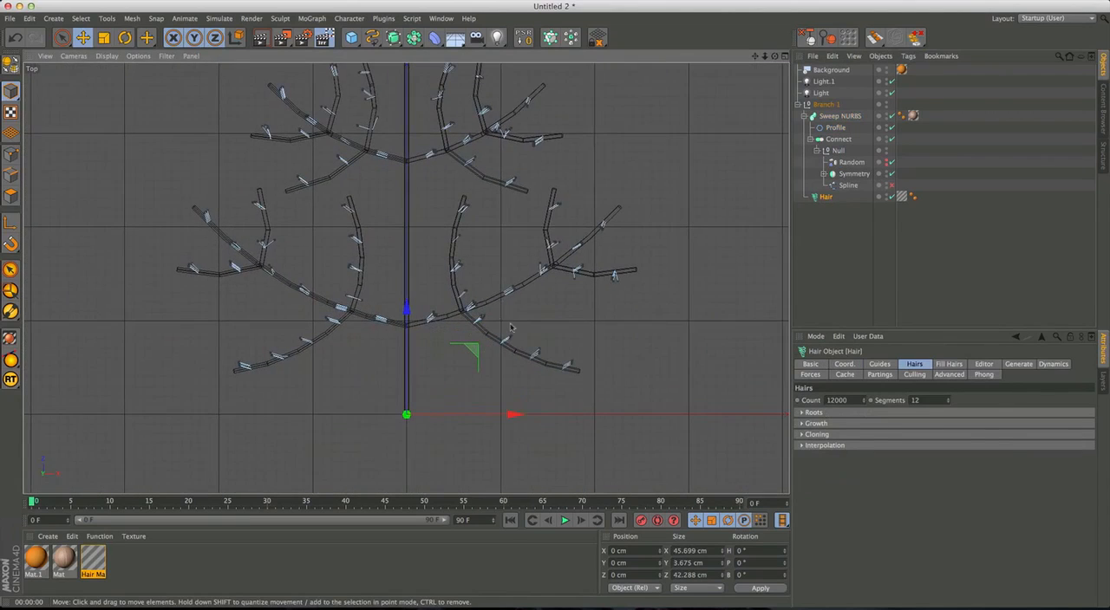
click(879, 364)
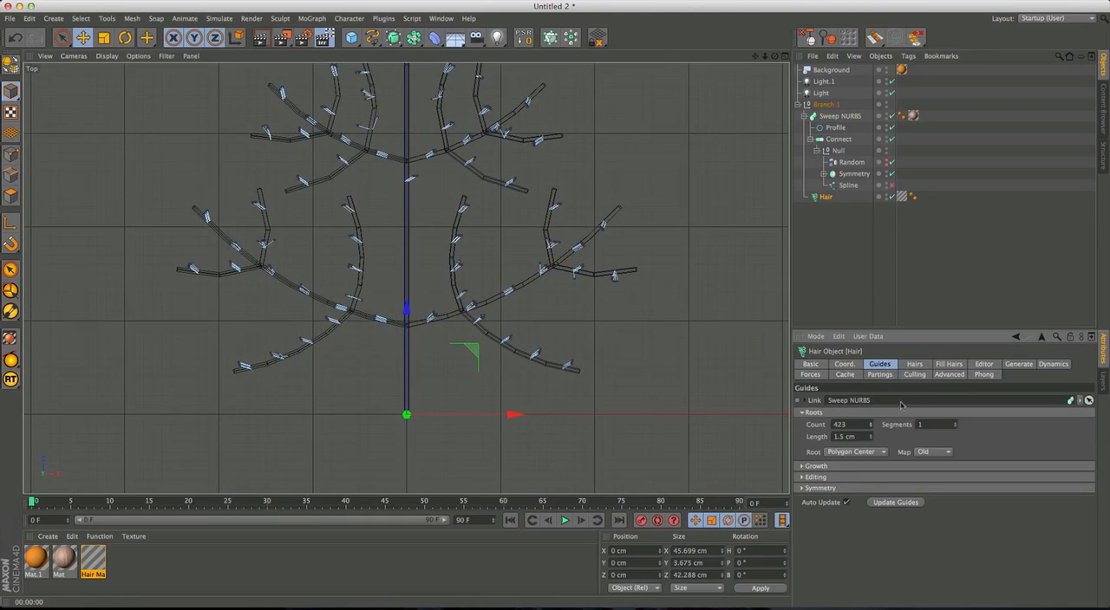
click(802, 489)
click(802, 477)
click(826, 521)
scroll(642, 303, down, 4)
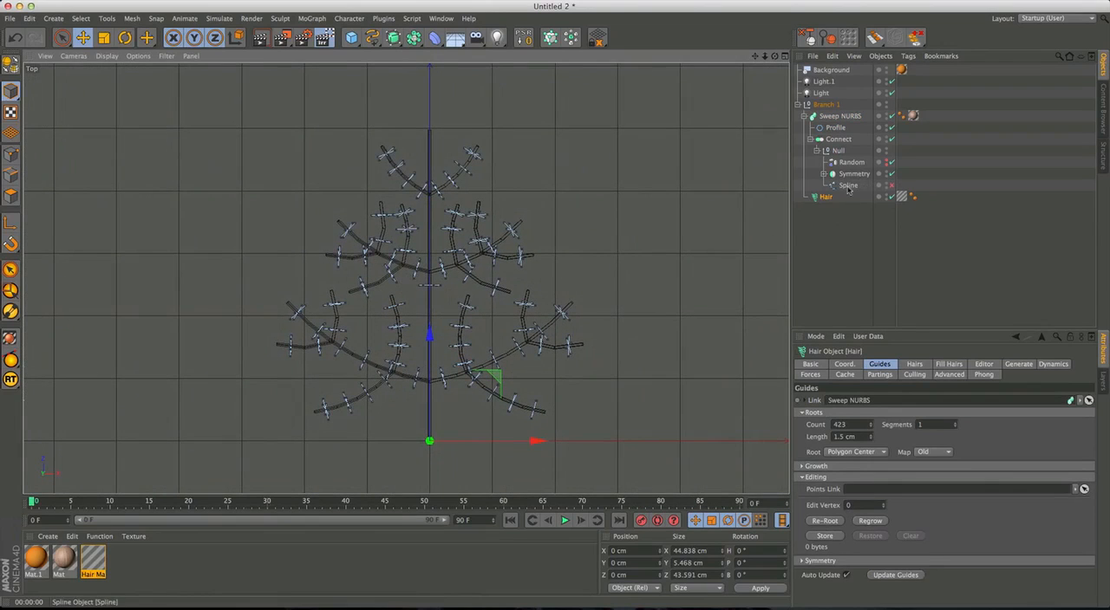
Disable the Random effector in the branch and activate the hair Brush tool.
click(891, 162)
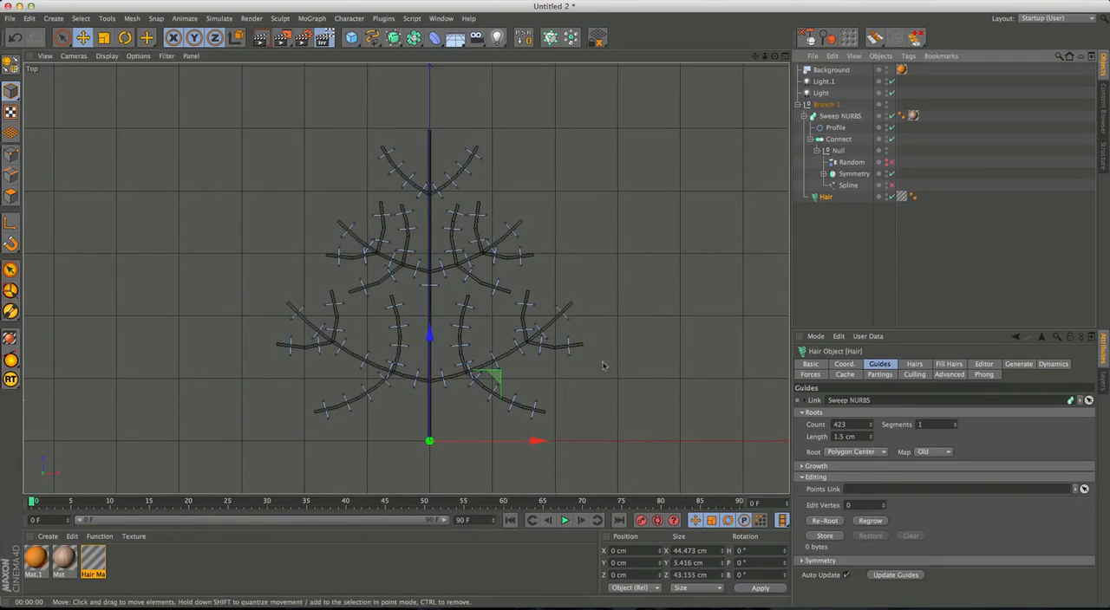
alt+middle_drag(556, 362, 567, 344)
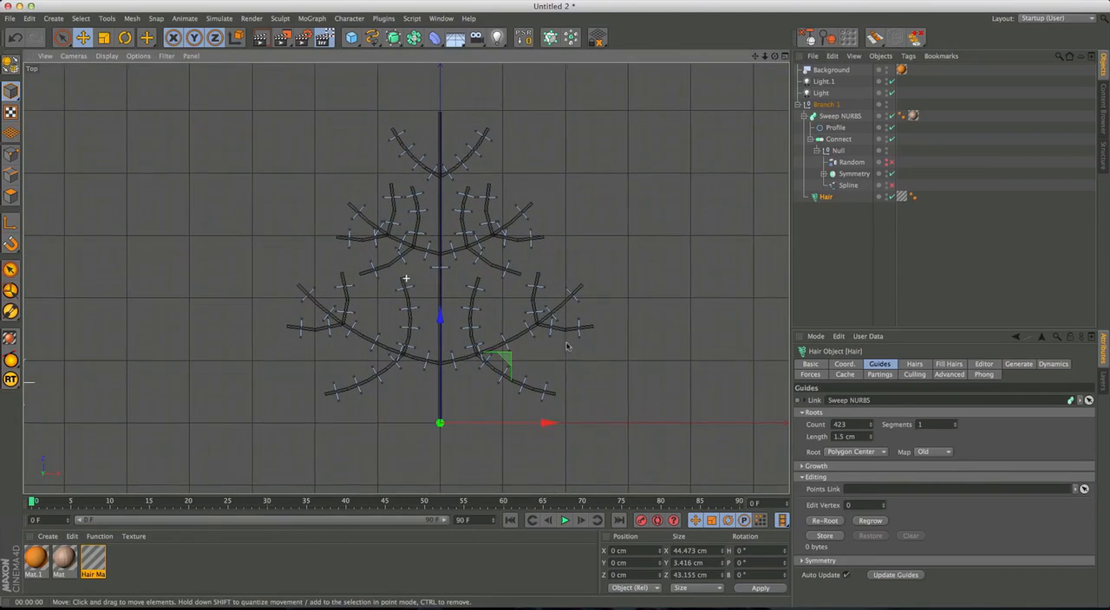
click(219, 18)
mouse_move(234, 140)
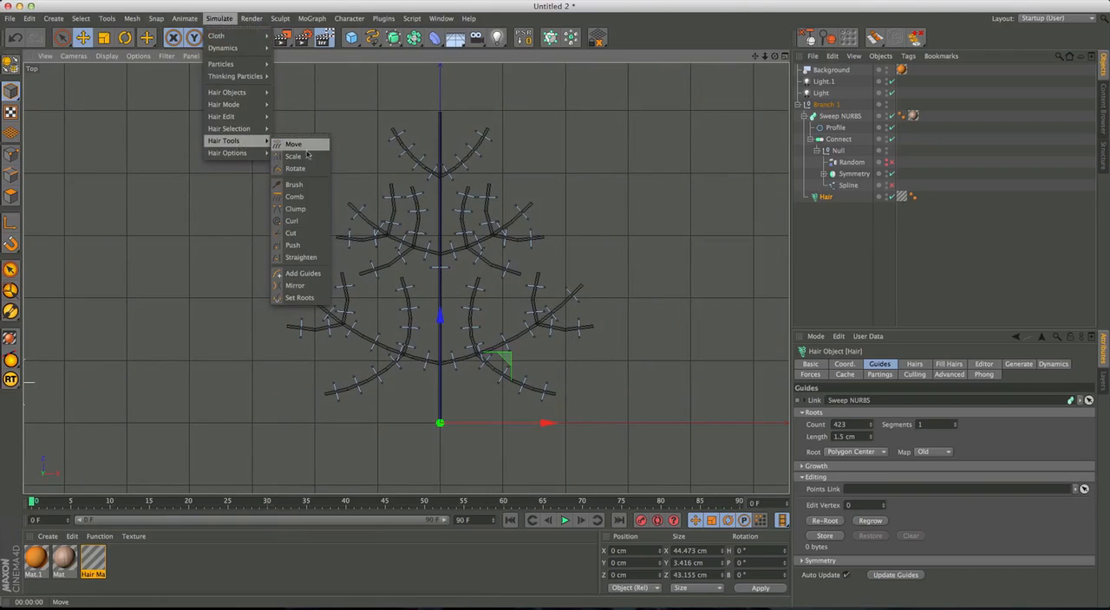
click(294, 183)
Test the Brush on the guides near the lowest fork, reducing its radius to 45 and its strength to 27%.
alt+middle_drag(441, 372, 439, 351)
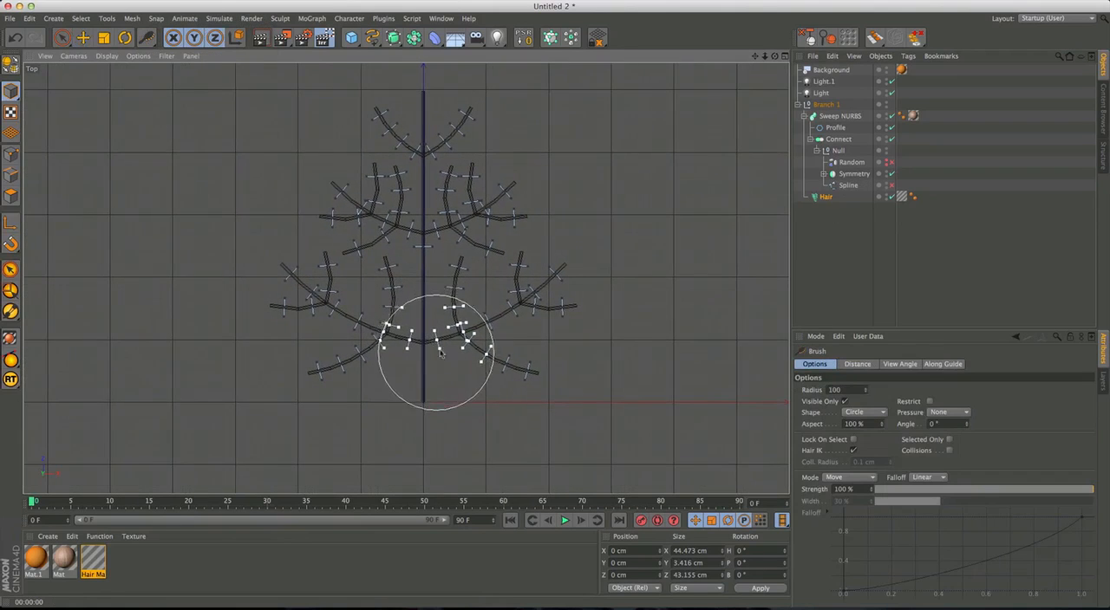
drag(440, 351, 438, 351)
mouse_move(444, 343)
middle_down()
mouse_move(443, 370)
mouse_move(425, 351)
middle_up()
mouse_move(437, 362)
mouse_down()
mouse_move(428, 368)
mouse_move(441, 340)
mouse_up()
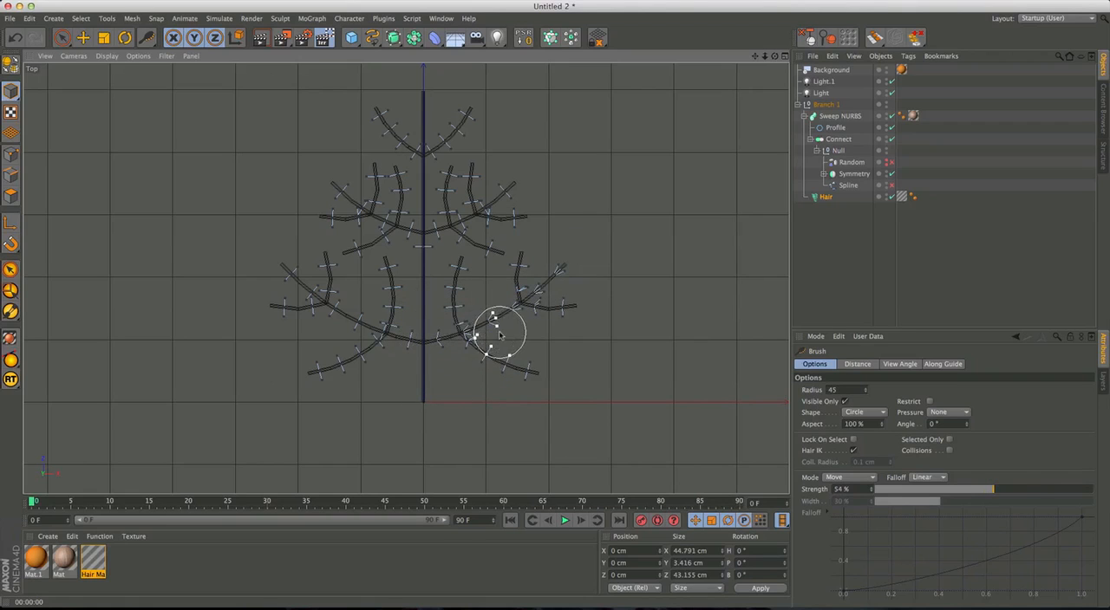
middle_drag(473, 340, 473, 357)
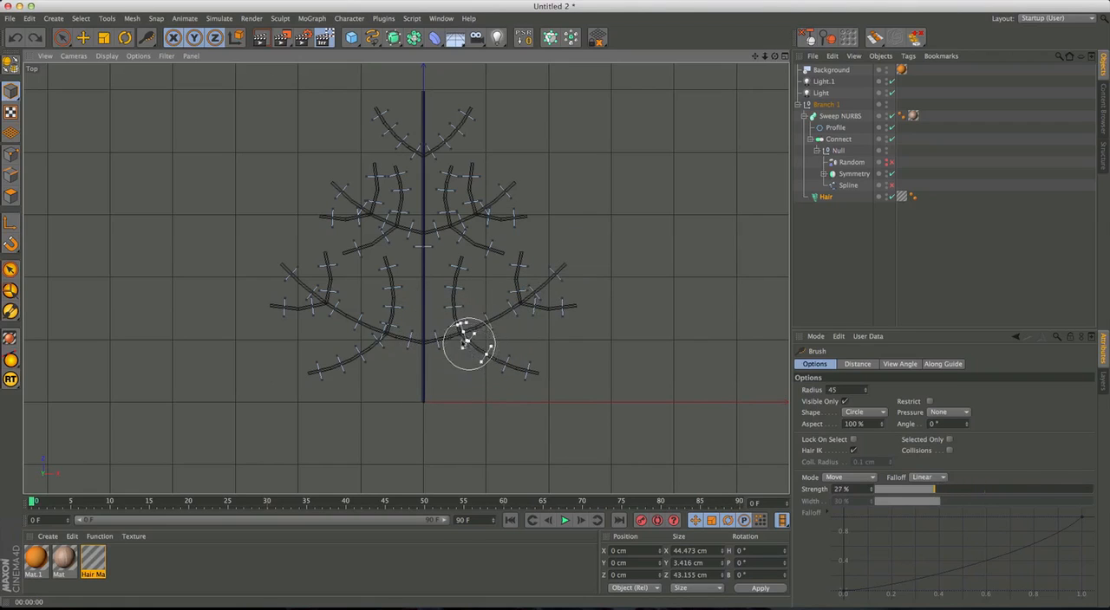
Try brushing the hair guides on the lower twigs to one side of the stem, and undo the strokes.
mouse_move(582, 253)
mouse_down()
mouse_move(491, 336)
mouse_move(465, 334)
mouse_up()
drag(578, 378, 463, 322)
drag(456, 243, 458, 293)
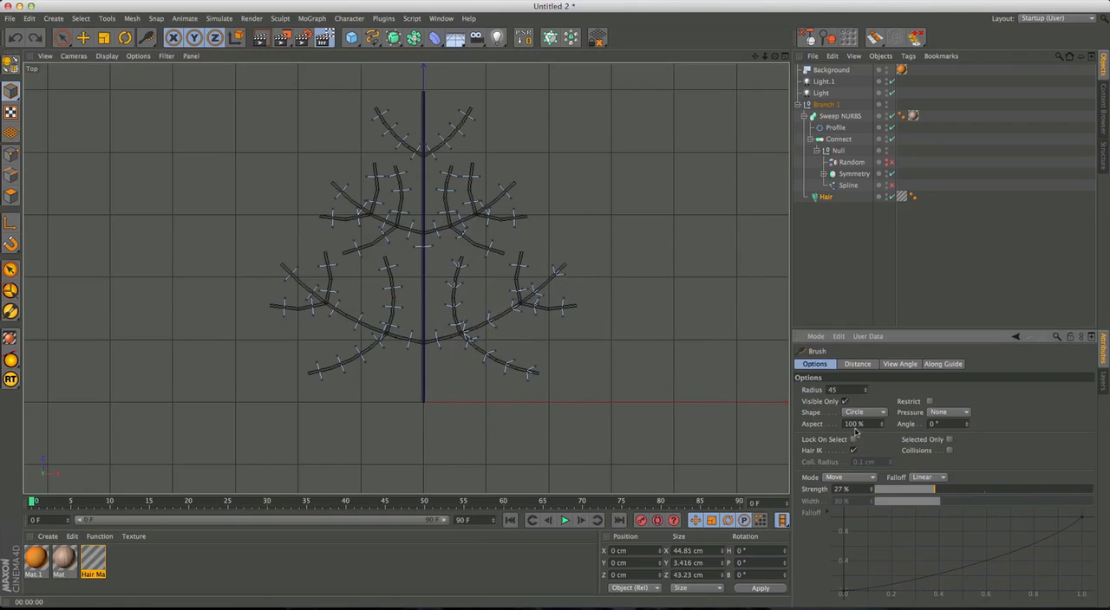
key(super+z)
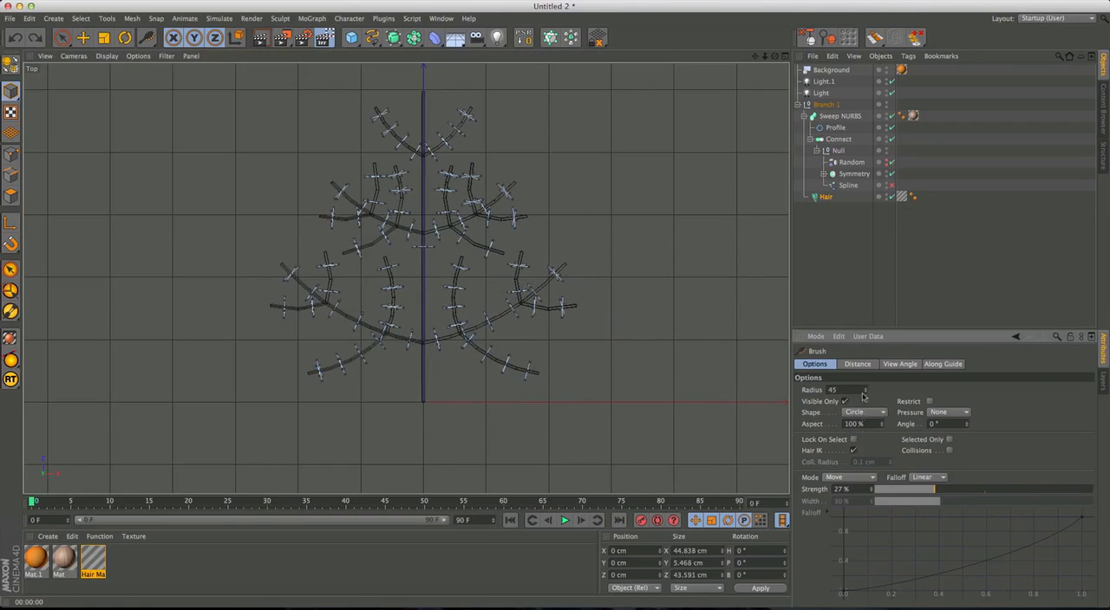
Disable the Random effector again and turn off the Brush's Visible Only option.
click(890, 162)
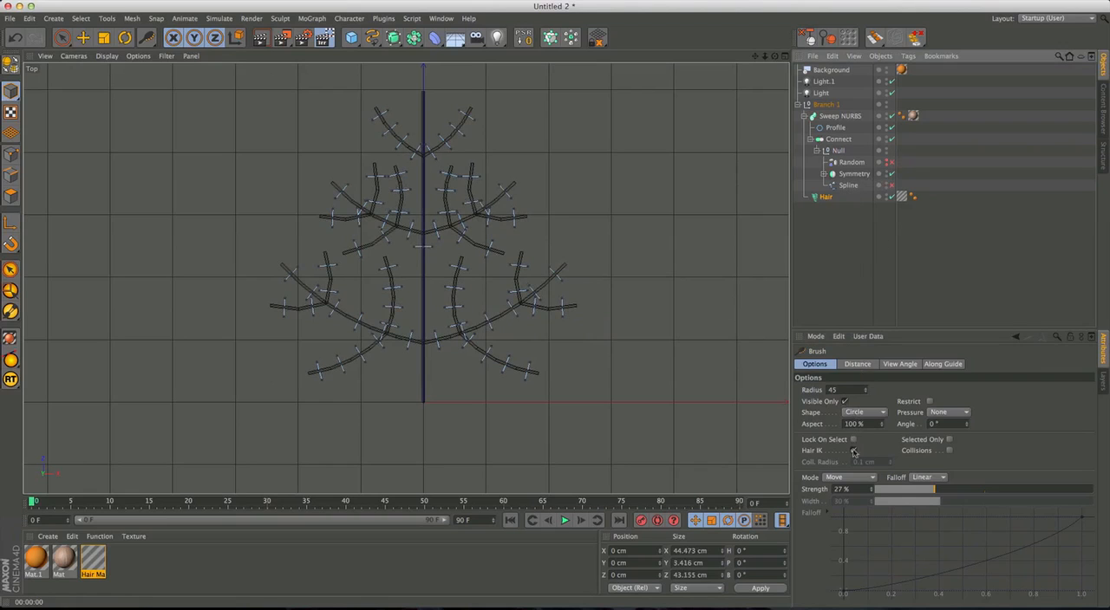
click(845, 402)
Brush the hair guides of the lower and upper side twigs on both sides of the stem toward the twig tips.
alt+middle_drag(511, 355, 512, 369)
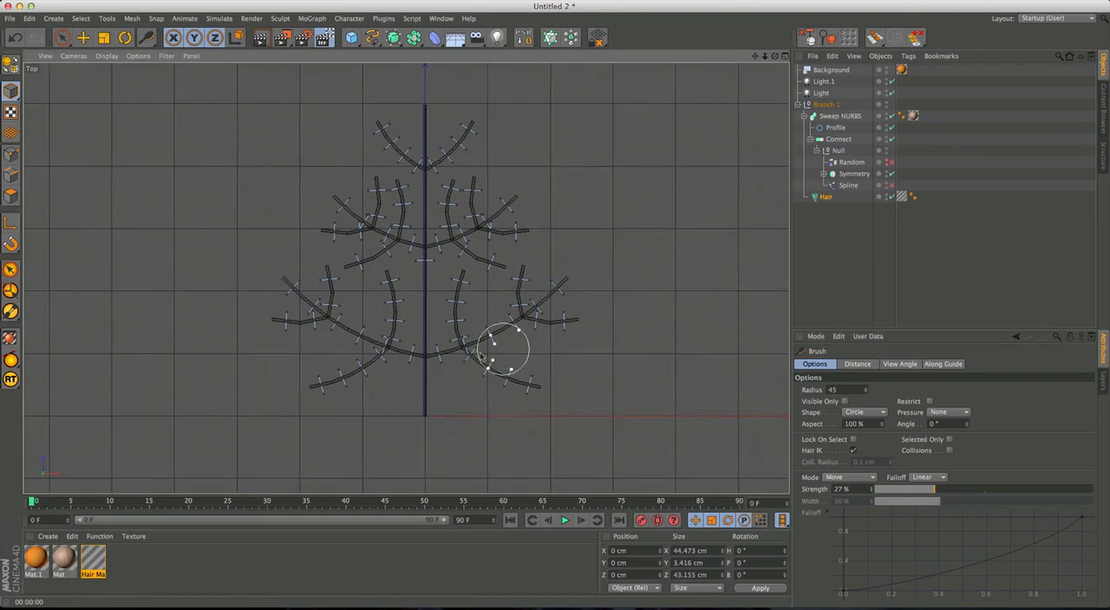
drag(562, 286, 595, 268)
mouse_move(484, 358)
mouse_down()
mouse_move(458, 284)
mouse_move(477, 339)
mouse_move(568, 321)
mouse_move(562, 330)
mouse_move(520, 286)
mouse_move(540, 318)
mouse_up()
mouse_move(440, 368)
mouse_down()
mouse_move(443, 351)
mouse_move(377, 346)
mouse_up()
mouse_move(274, 297)
mouse_down()
mouse_move(336, 329)
mouse_move(339, 317)
mouse_move(349, 372)
mouse_move(295, 317)
mouse_move(384, 352)
mouse_move(426, 321)
mouse_move(384, 260)
mouse_move(384, 243)
mouse_move(404, 235)
mouse_move(360, 224)
mouse_move(437, 253)
mouse_move(431, 241)
mouse_move(453, 230)
mouse_move(425, 241)
mouse_move(441, 283)
mouse_up()
scroll(442, 284, up, 8)
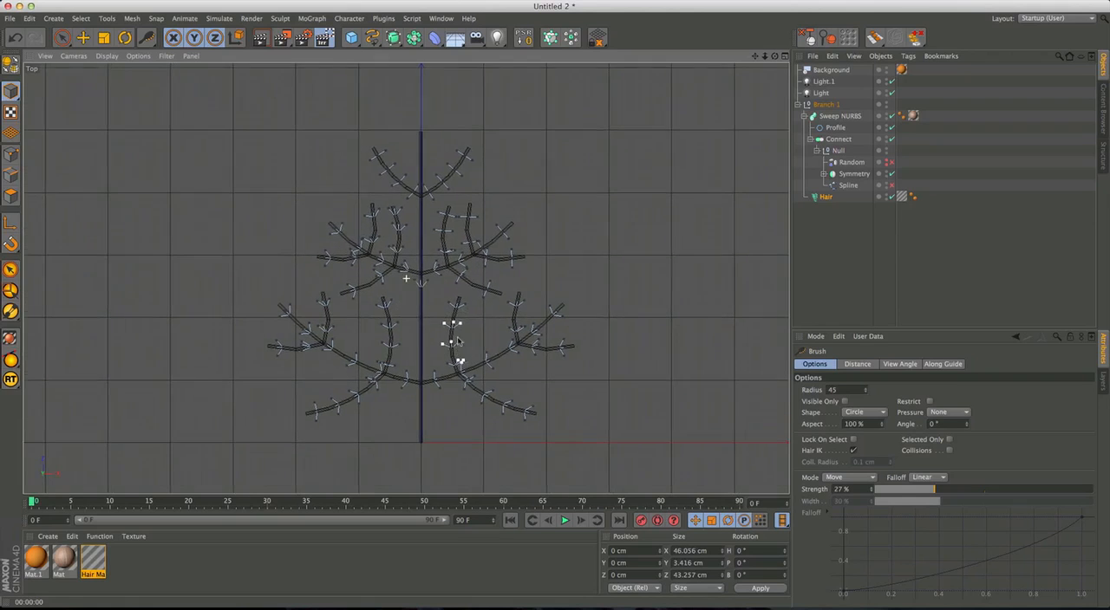
scroll(443, 303, down, 3)
alt+middle_drag(436, 329, 425, 392)
alt+middle_drag(399, 350, 401, 425)
scroll(402, 416, down, 3)
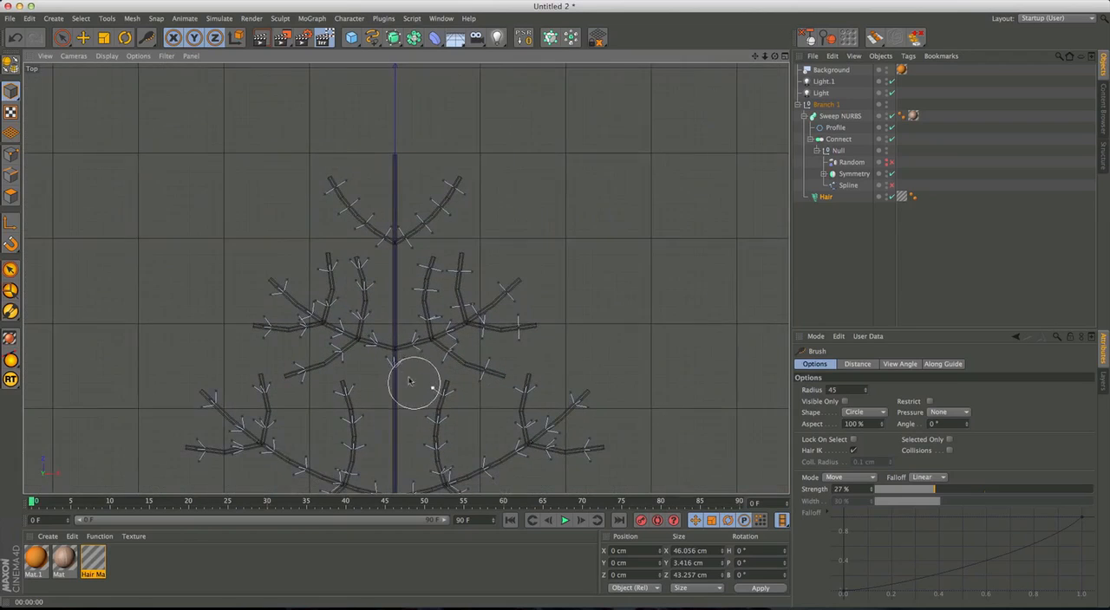
Re-enable the main stem's Spline and regrow the Hair object's guides.
click(848, 186)
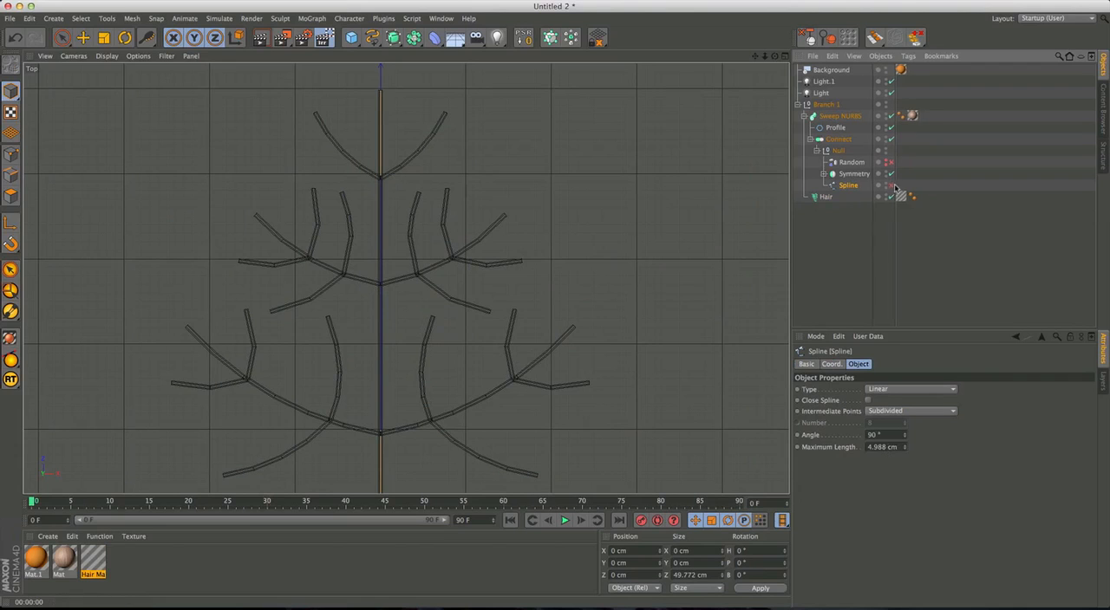
alt+middle_drag(505, 347, 509, 277)
click(824, 198)
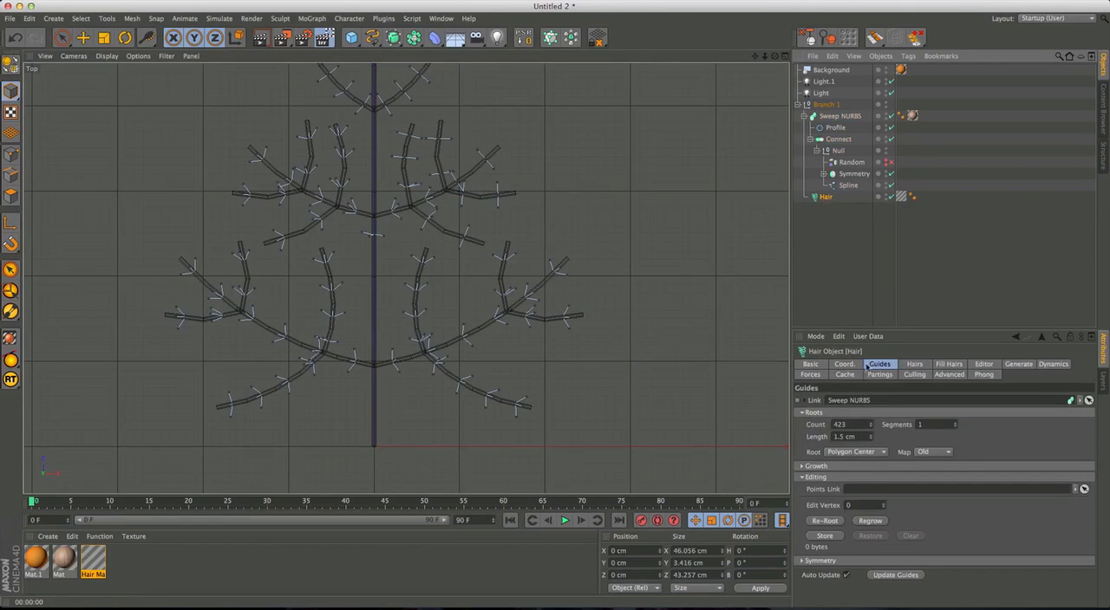
click(870, 521)
Try brushing the hair guides of the lower right side twigs and the main stem toward their tips.
scroll(473, 377, down, 4)
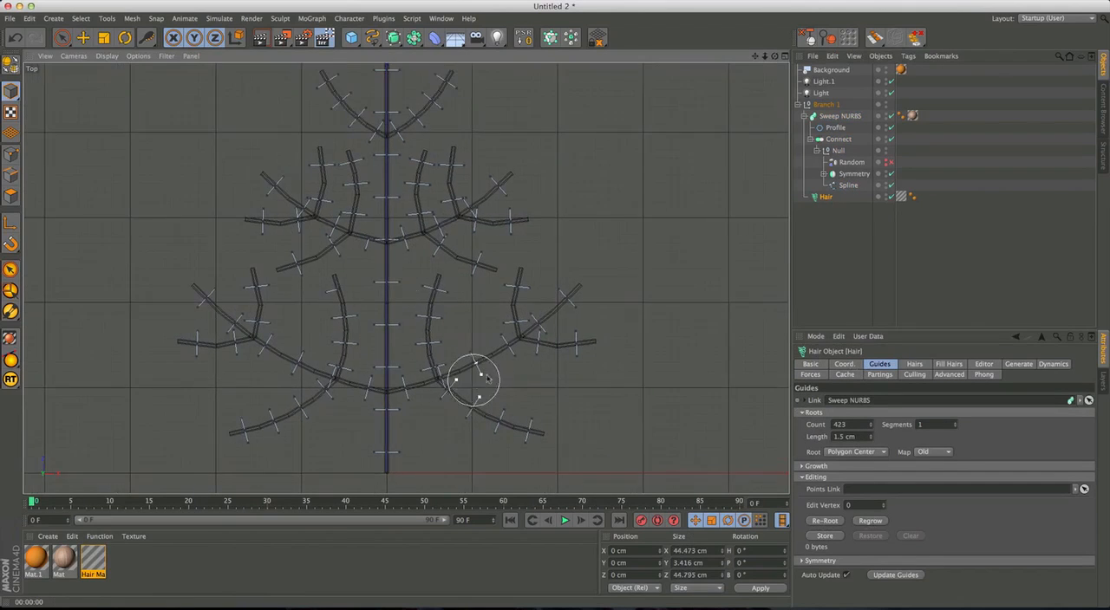
alt+middle_drag(476, 379, 463, 382)
drag(411, 389, 555, 303)
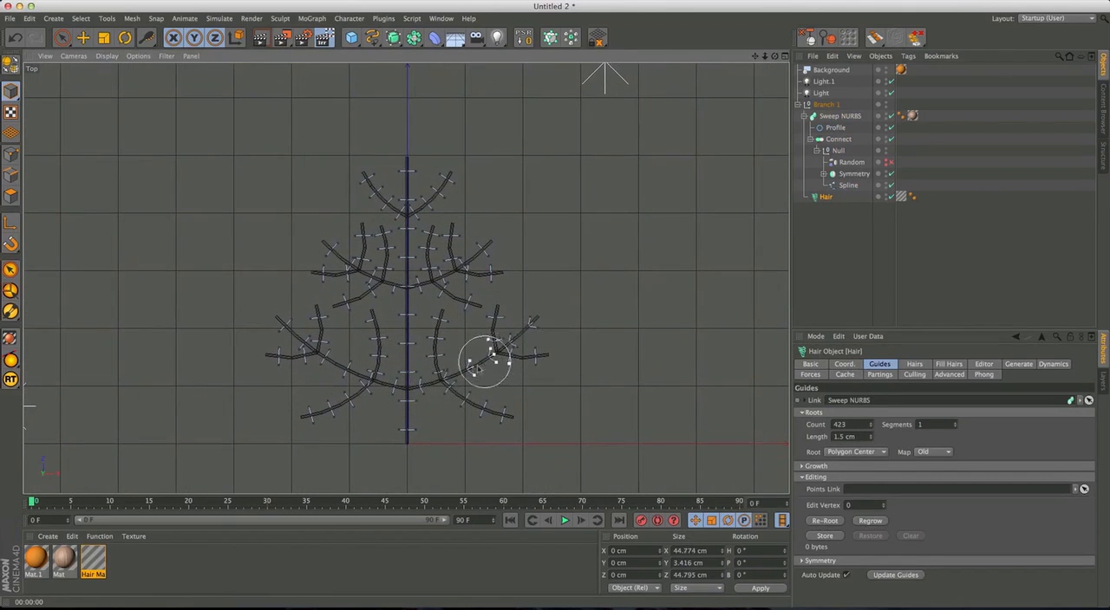
mouse_move(499, 357)
mouse_down()
mouse_move(558, 356)
mouse_move(500, 293)
mouse_up()
mouse_move(436, 376)
mouse_down()
mouse_move(560, 428)
mouse_move(448, 290)
mouse_up()
drag(411, 386, 409, 126)
drag(407, 433, 416, 387)
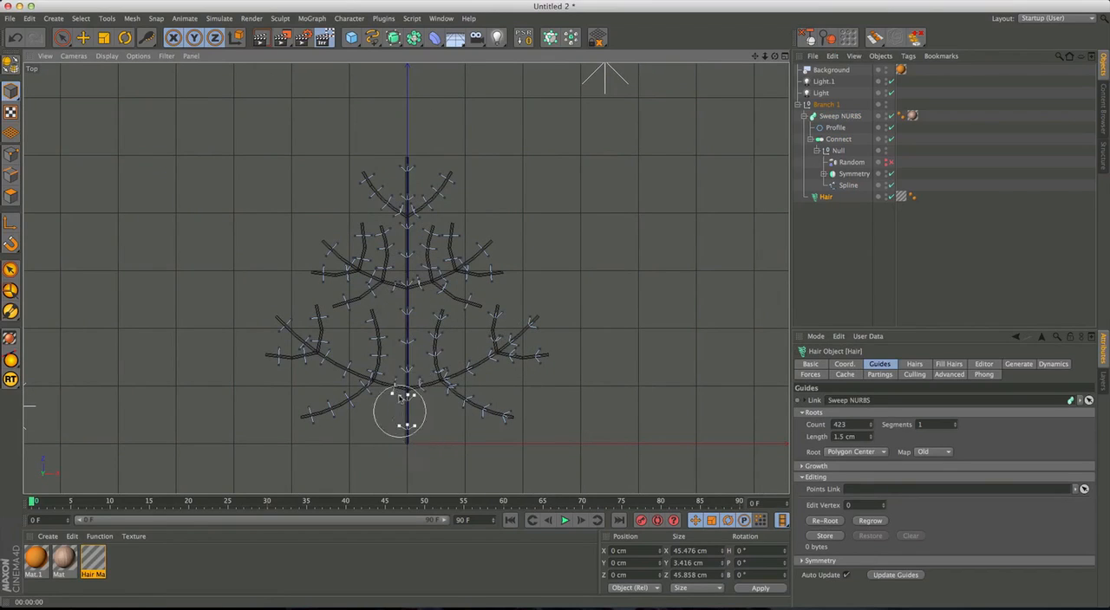
scroll(375, 336, up, 4)
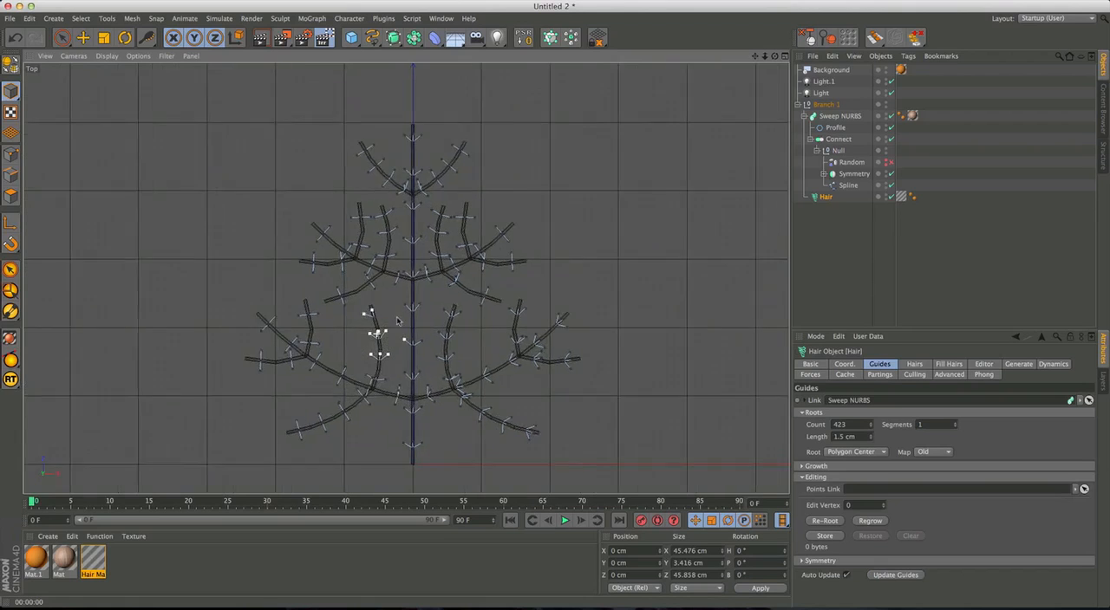
Set the Hair object's guide Count to 480 and regrow the guides.
drag(869, 424, 889, 332)
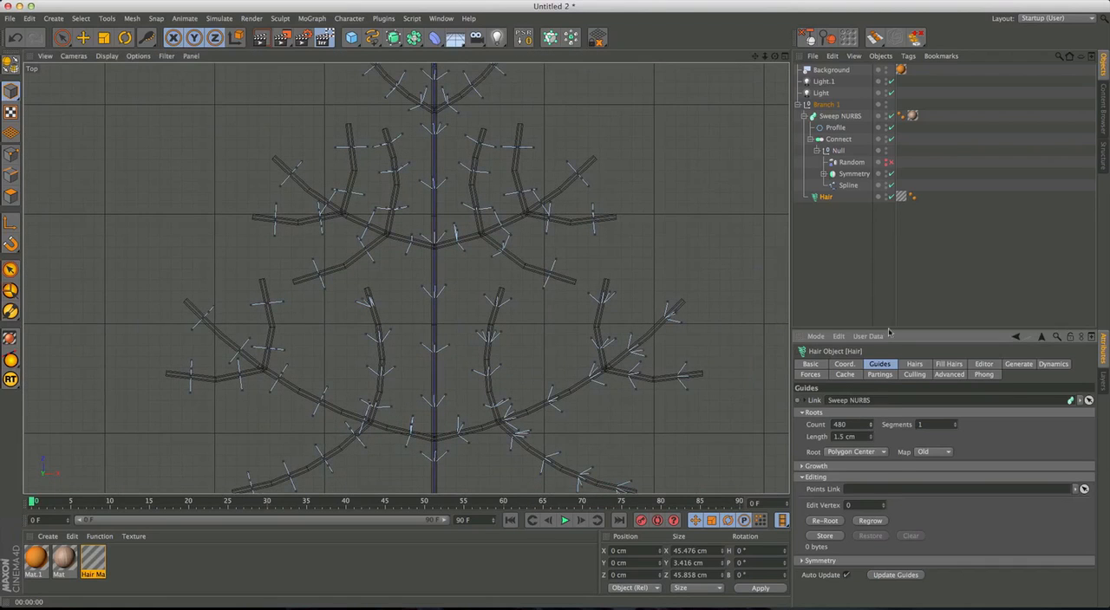
click(861, 524)
Brush the regrown hair guides of the lower right side twigs outward and those along the main stem toward its tip.
scroll(520, 373, down, 3)
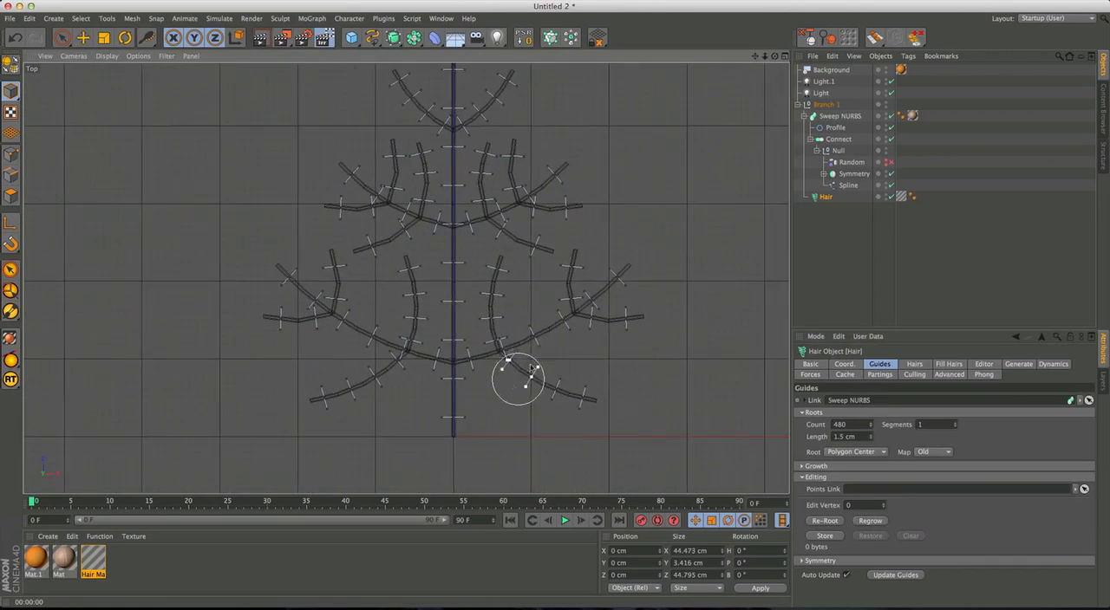
mouse_move(433, 387)
mouse_down()
mouse_move(554, 343)
mouse_move(647, 272)
mouse_up()
drag(487, 374, 583, 430)
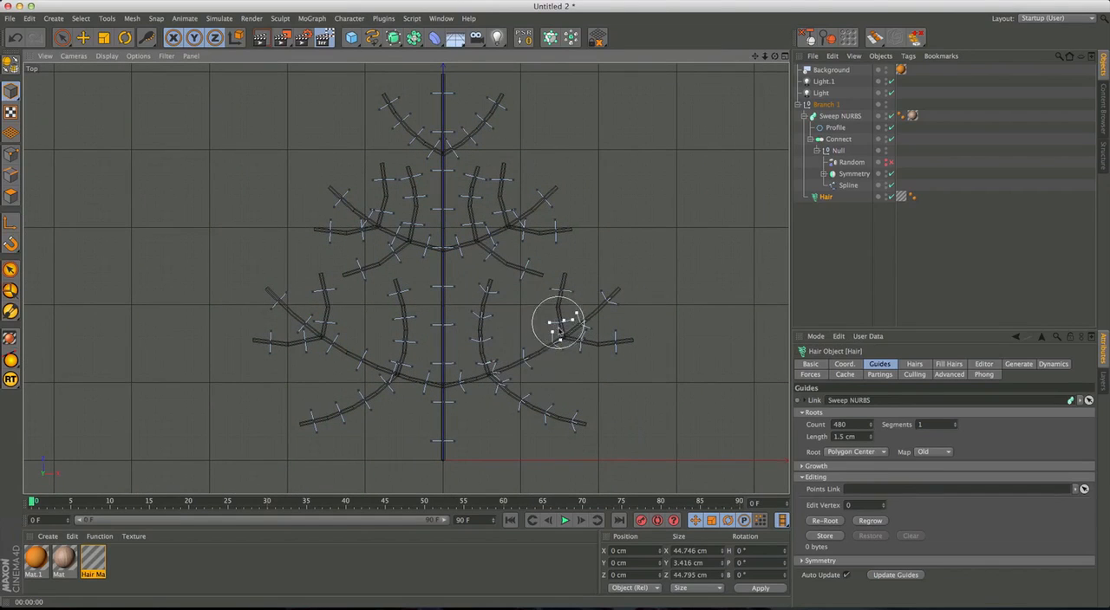
drag(575, 342, 655, 349)
mouse_move(521, 435)
mouse_down()
mouse_move(567, 379)
mouse_move(660, 337)
mouse_up()
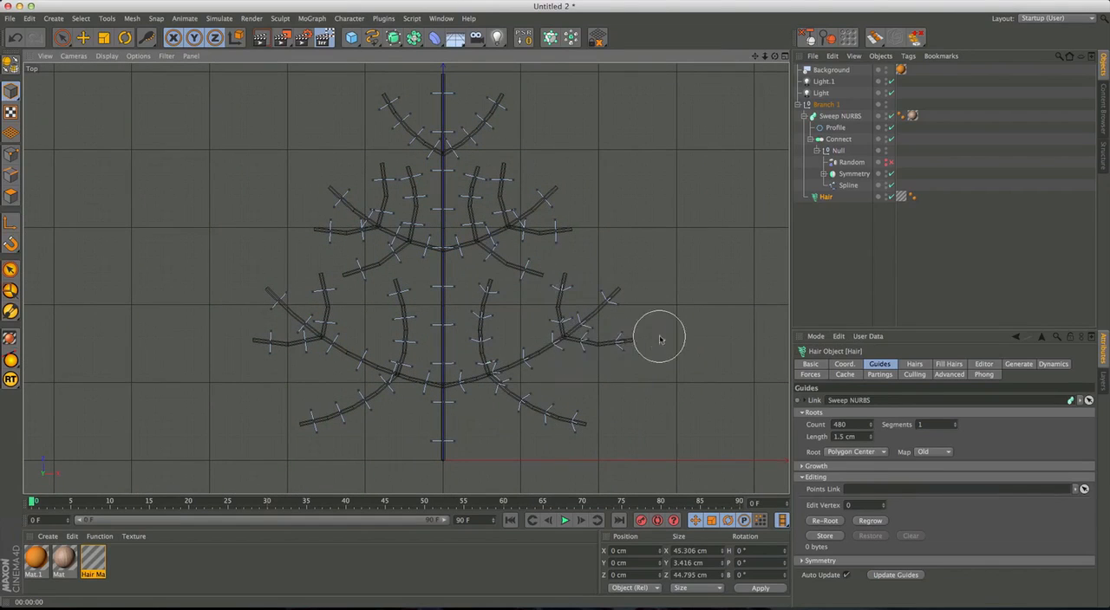
drag(442, 441, 443, 82)
alt+middle_drag(451, 159, 454, 226)
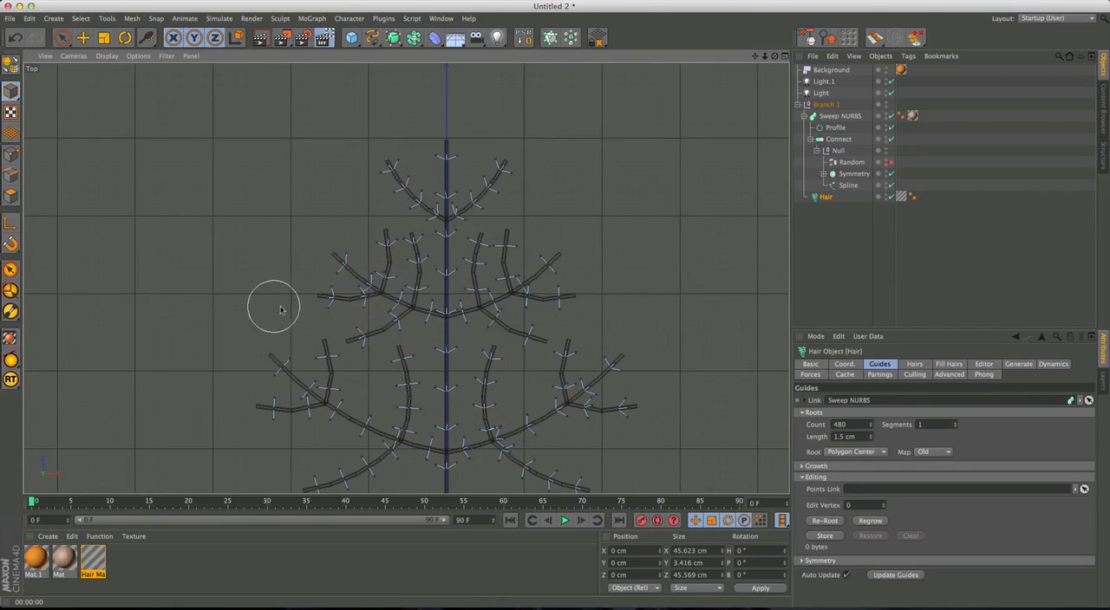
Brush the hair guides of the lower left side branch and its twigs toward the twig tips.
drag(256, 357, 249, 353)
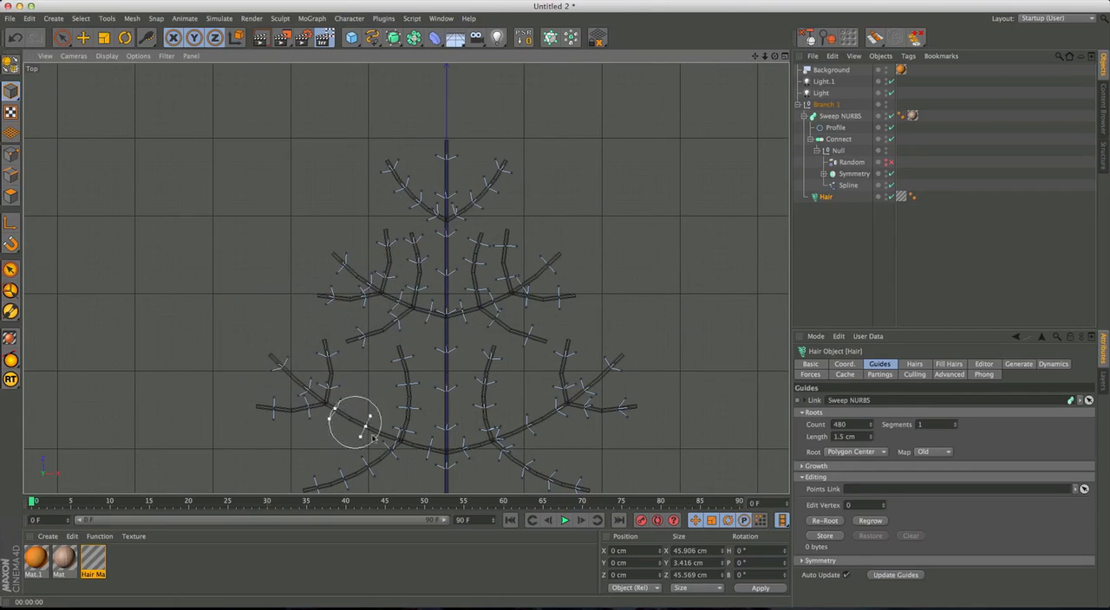
drag(456, 447, 279, 363)
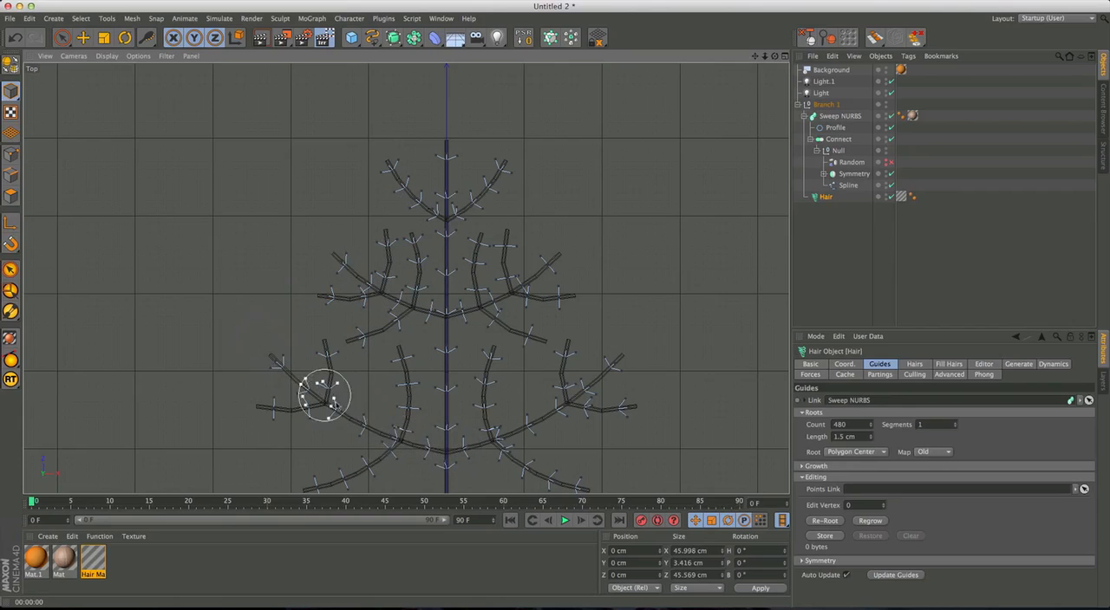
mouse_move(422, 462)
mouse_down()
mouse_move(322, 415)
mouse_move(218, 343)
mouse_up()
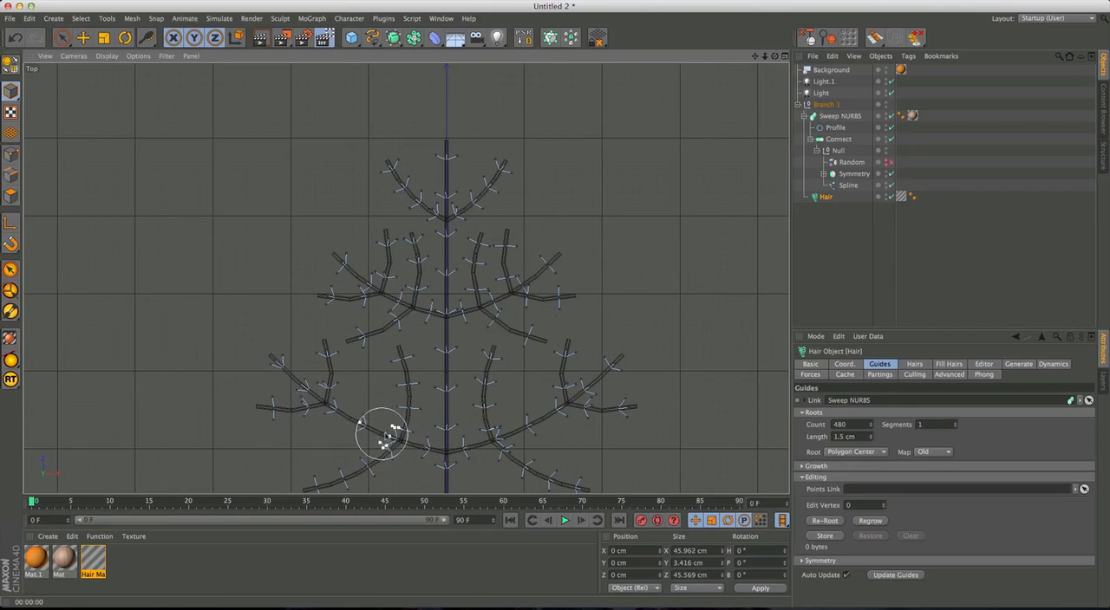
alt+middle_drag(395, 423, 385, 367)
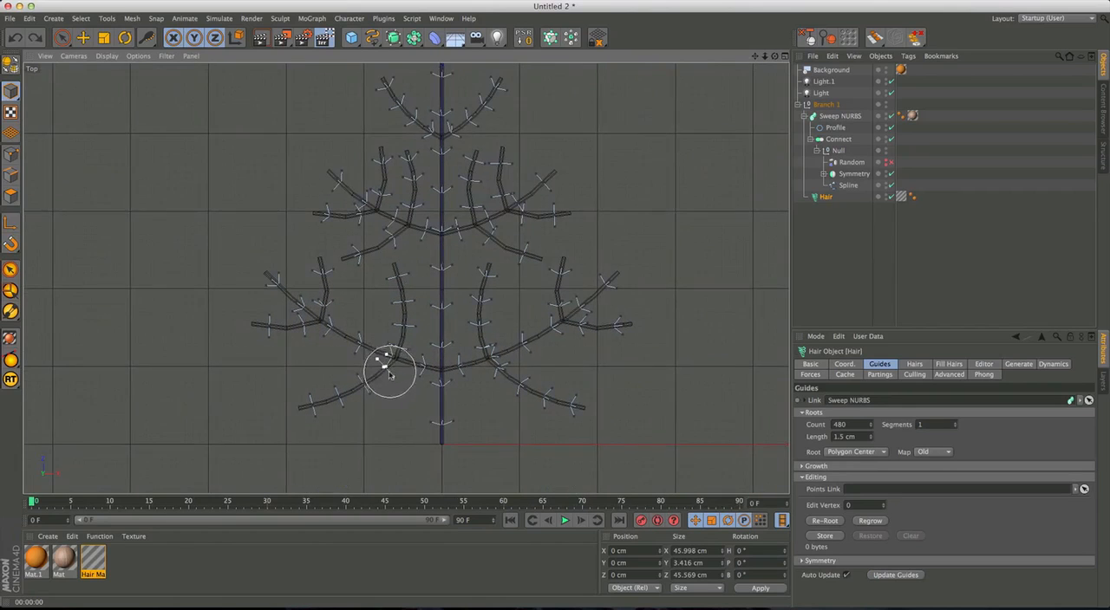
mouse_move(322, 320)
mouse_down()
mouse_move(277, 325)
mouse_move(332, 344)
mouse_move(321, 302)
mouse_up()
Brush the hair guides of the middle side twigs on both sides of the stem toward their tips.
alt+middle_drag(405, 253, 406, 282)
alt+middle_drag(531, 299, 508, 317)
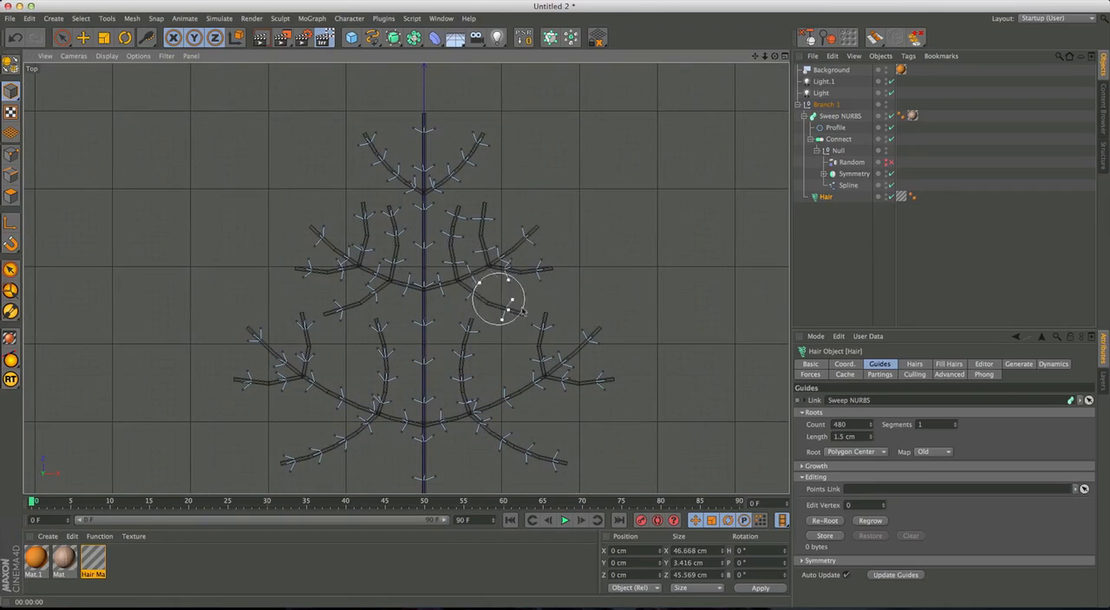
mouse_move(484, 287)
mouse_down()
mouse_move(450, 274)
mouse_move(491, 252)
mouse_up()
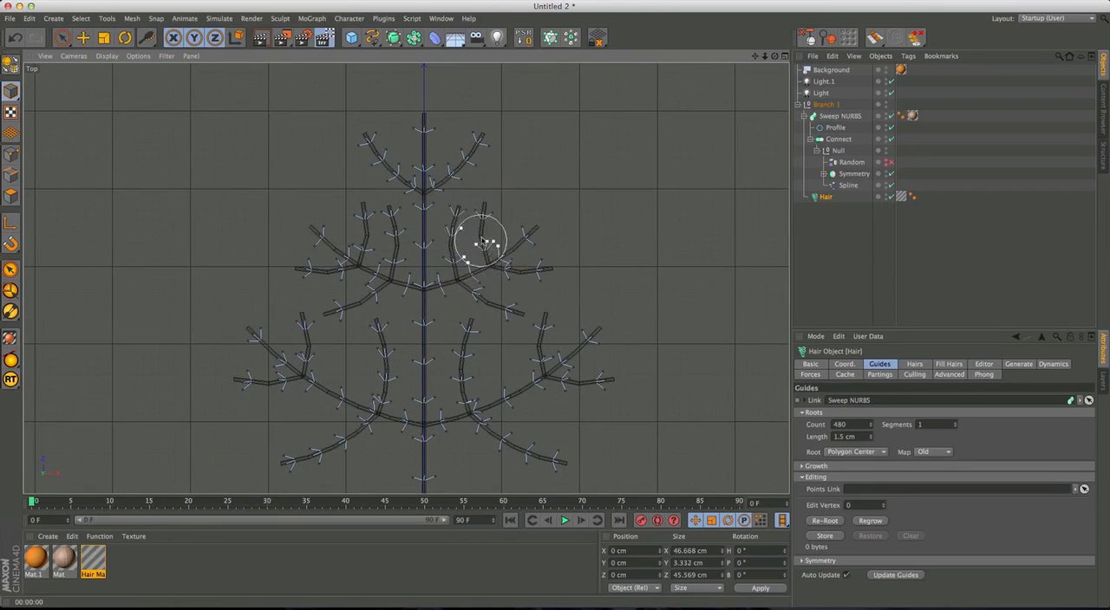
mouse_move(603, 345)
alt+middle_down()
mouse_move(590, 327)
mouse_move(544, 351)
mouse_move(527, 342)
alt+middle_up()
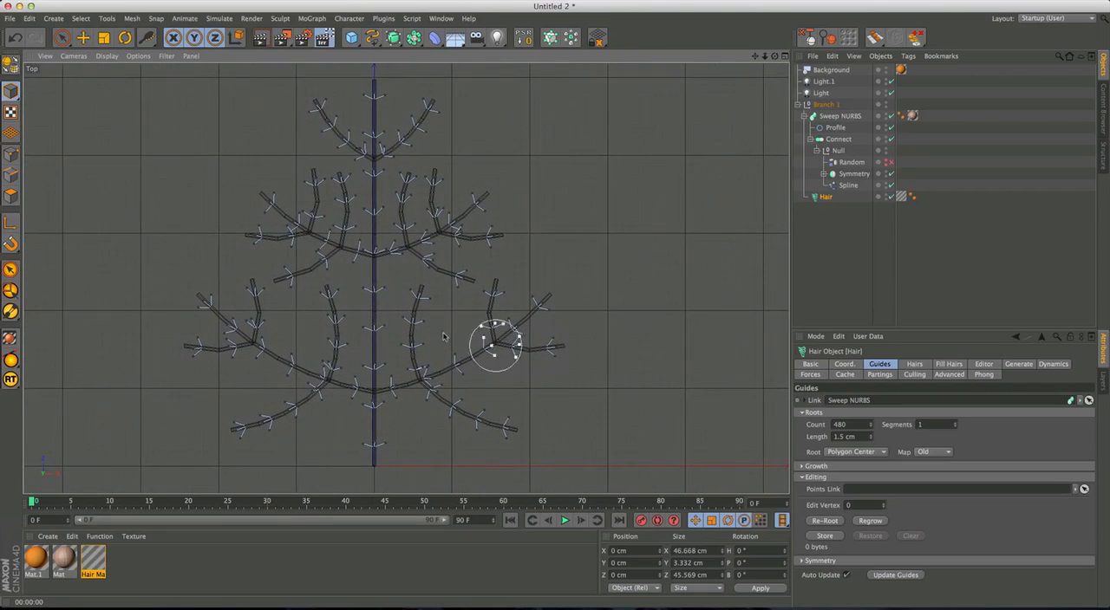
drag(365, 258, 334, 249)
drag(283, 222, 258, 201)
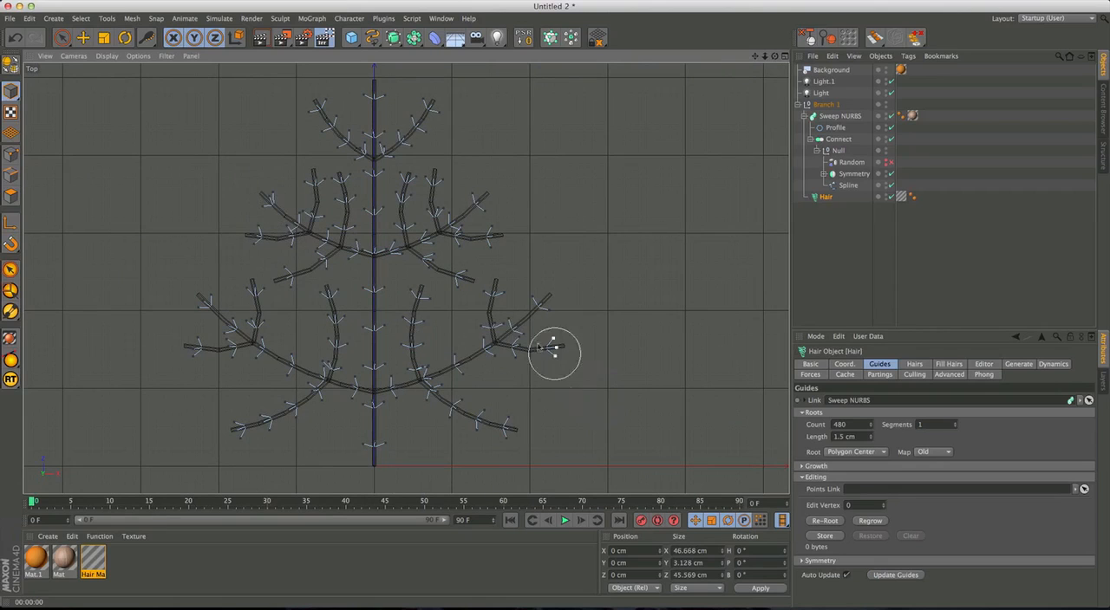
alt+middle_drag(504, 298, 508, 317)
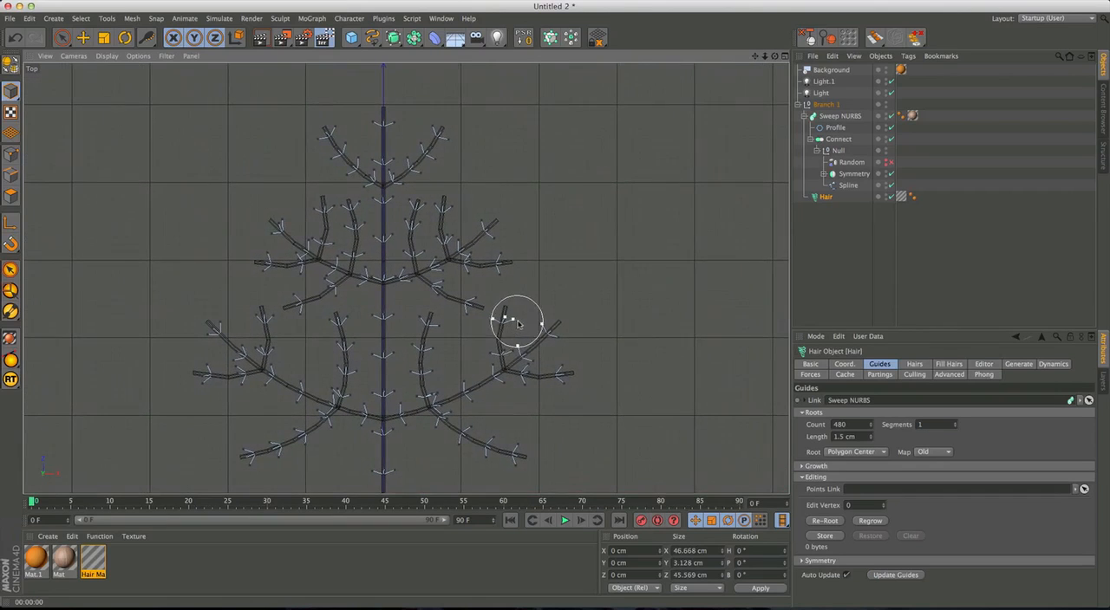
Enable the Density property of the Hair Mat material while previewing the branch in the perspective view.
middle_click(515, 322)
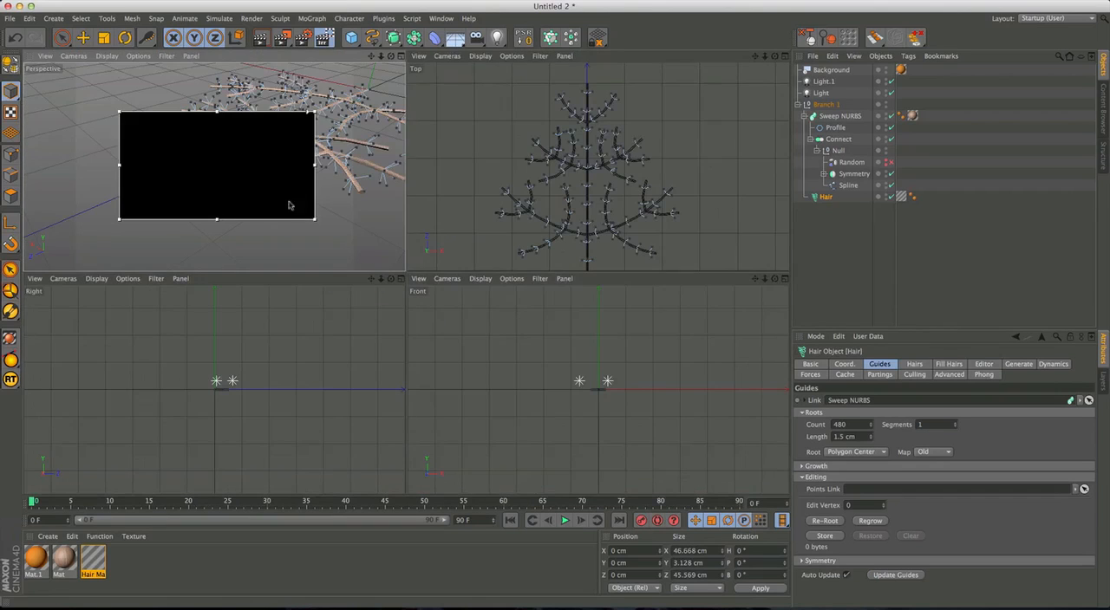
middle_click(256, 171)
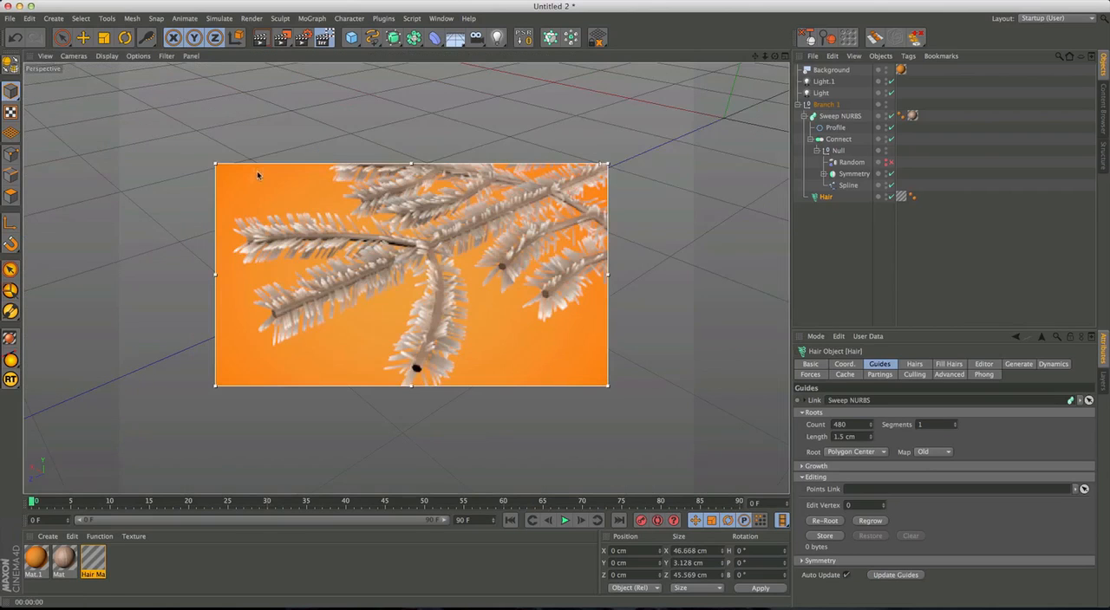
alt+drag(509, 260, 434, 267)
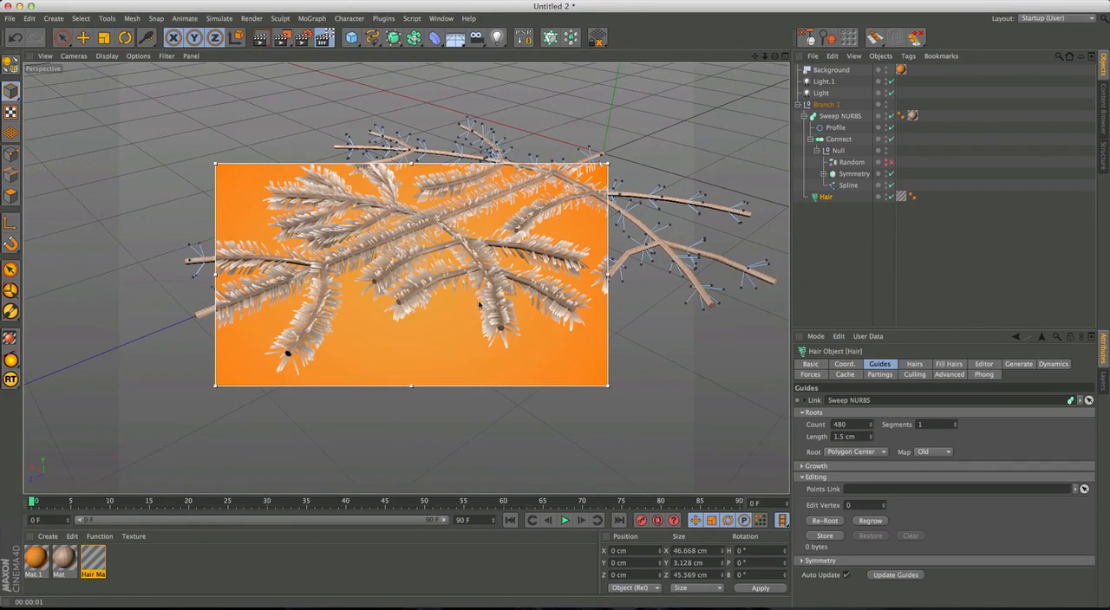
double_click(99, 562)
drag(286, 67, 831, 73)
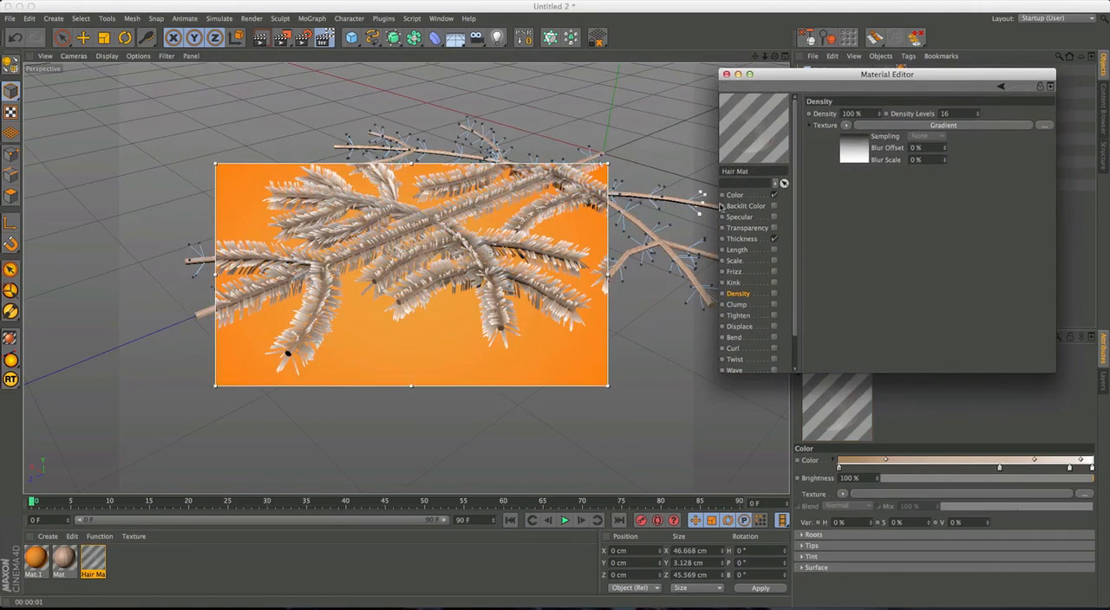
alt+middle_drag(607, 234, 511, 271)
alt+right_drag(511, 267, 437, 262)
alt+drag(437, 262, 519, 278)
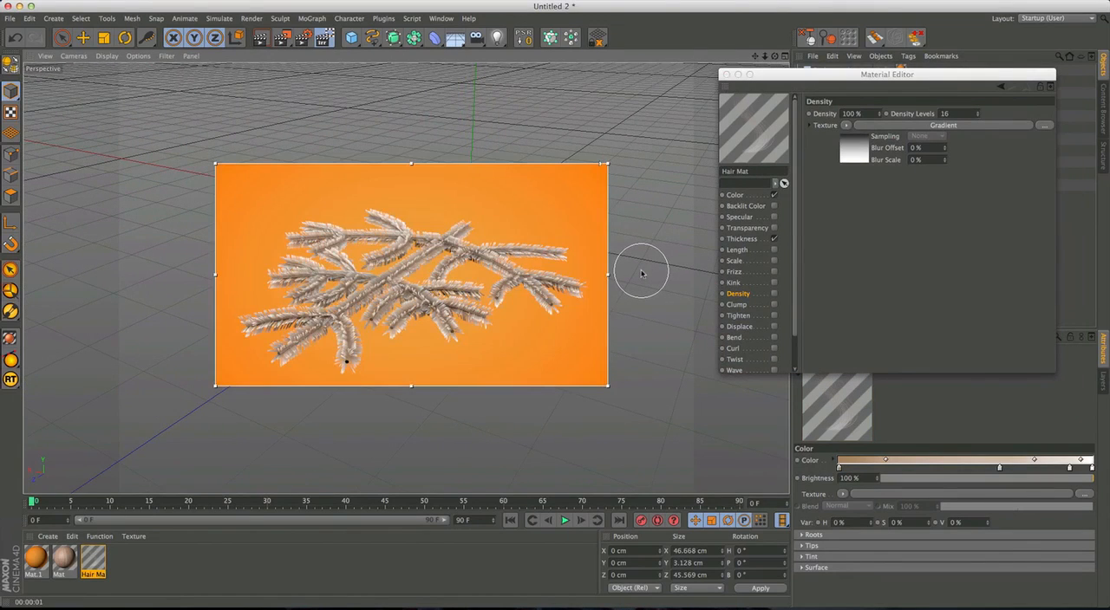
click(774, 293)
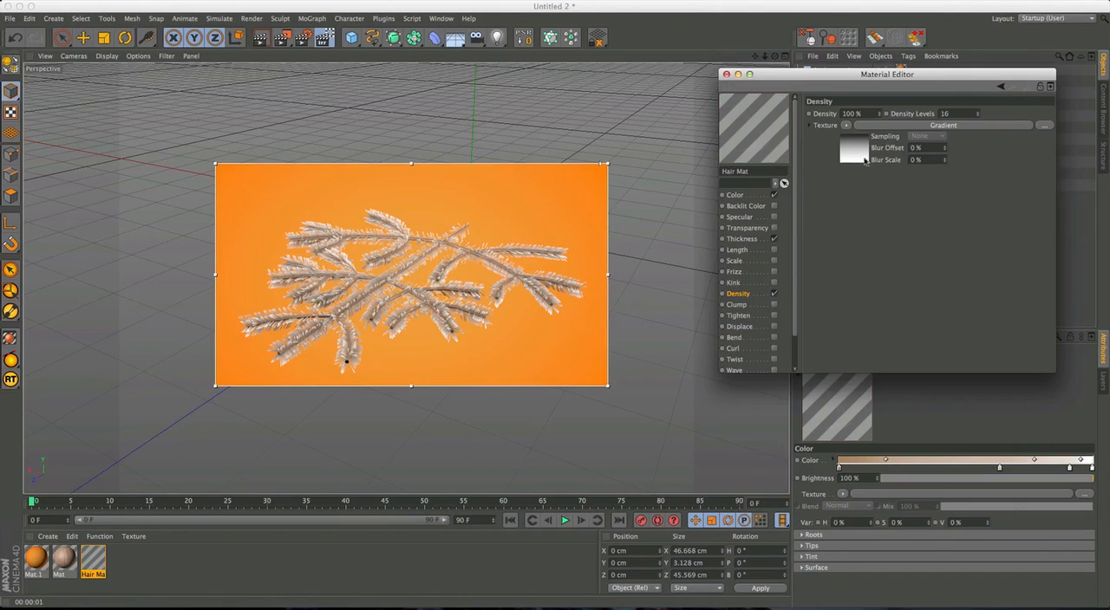
Lighten the dark end knot of the Density gradient to gray RGB 54, 54, 54 and close the material's settings.
click(854, 149)
double_click(1052, 202)
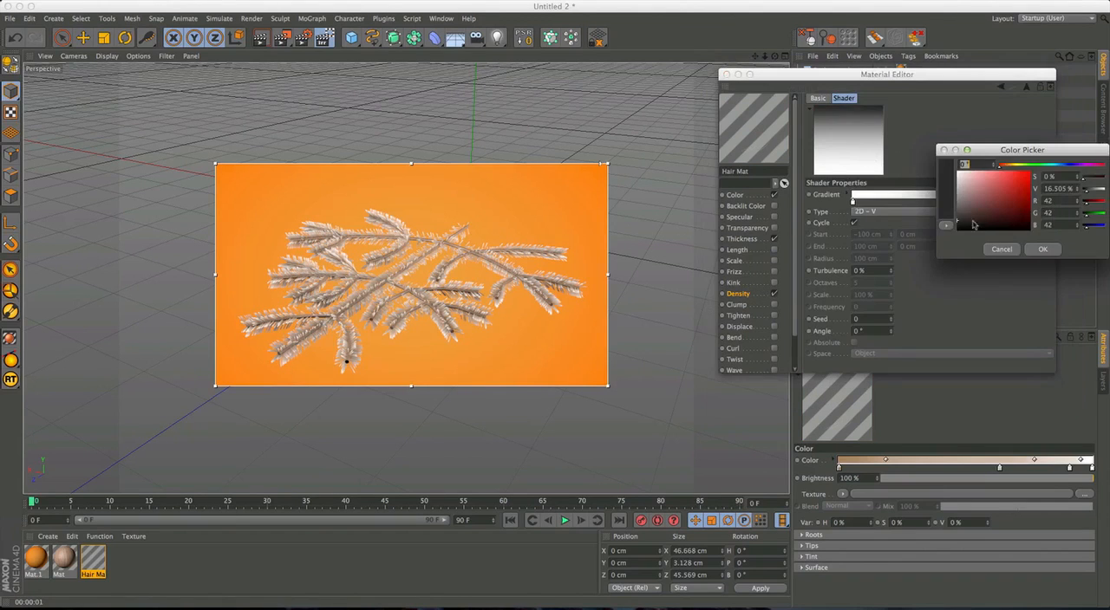
drag(957, 226, 954, 222)
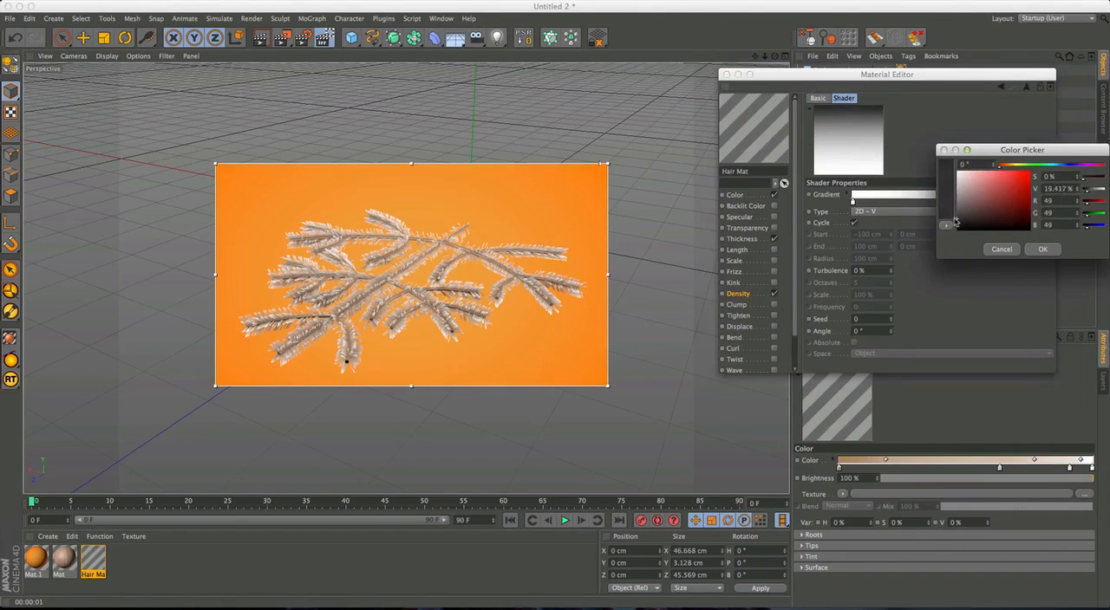
click(1042, 249)
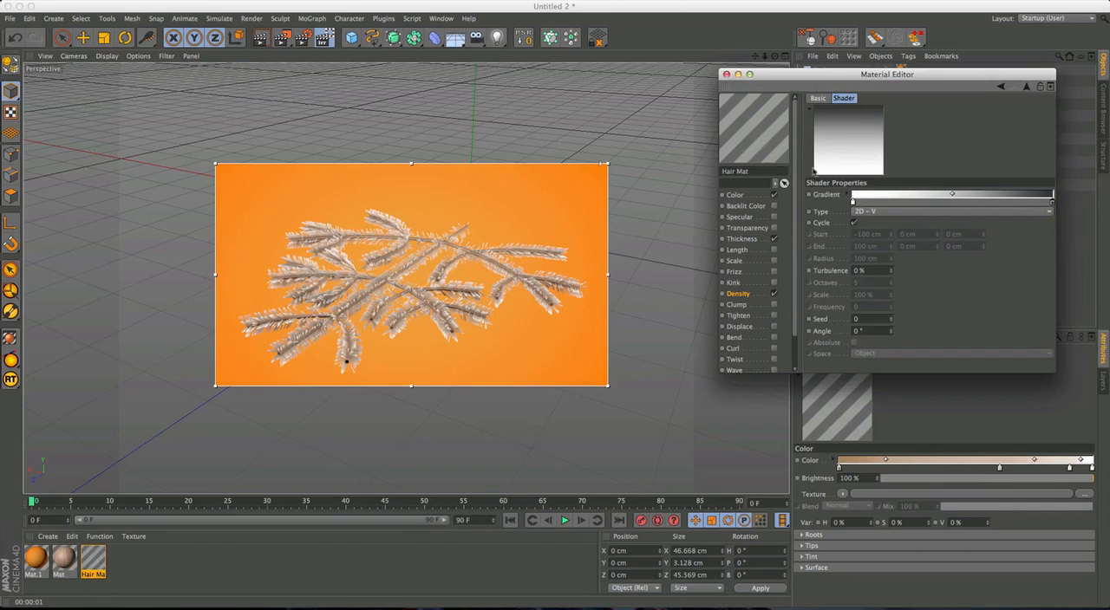
click(725, 74)
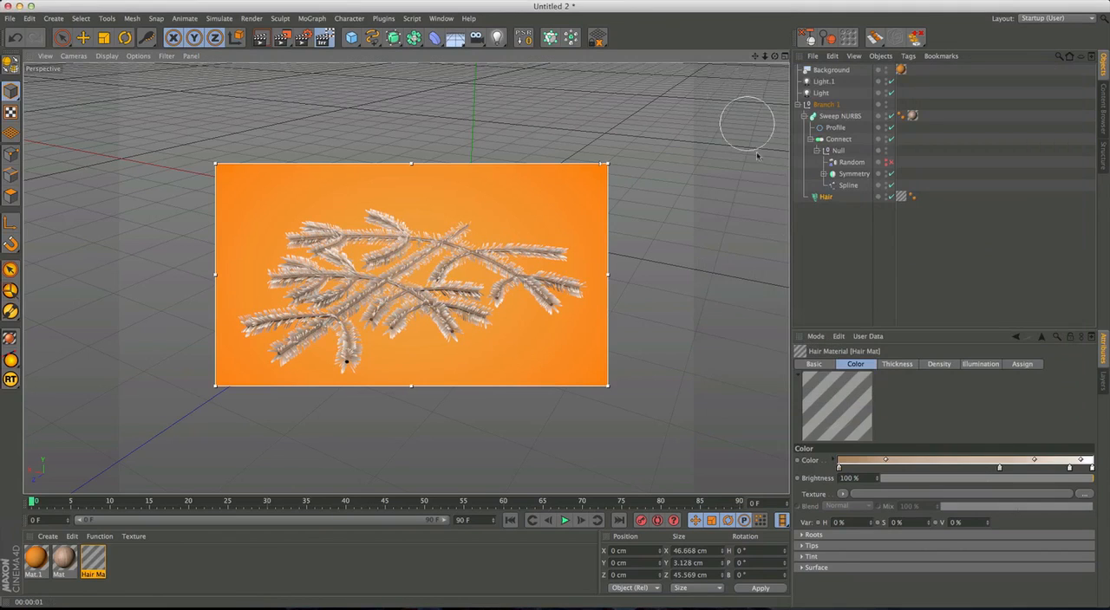
Enable the Frizz and Bend properties of the Hair Mat material and close its settings.
double_click(94, 562)
drag(360, 67, 846, 91)
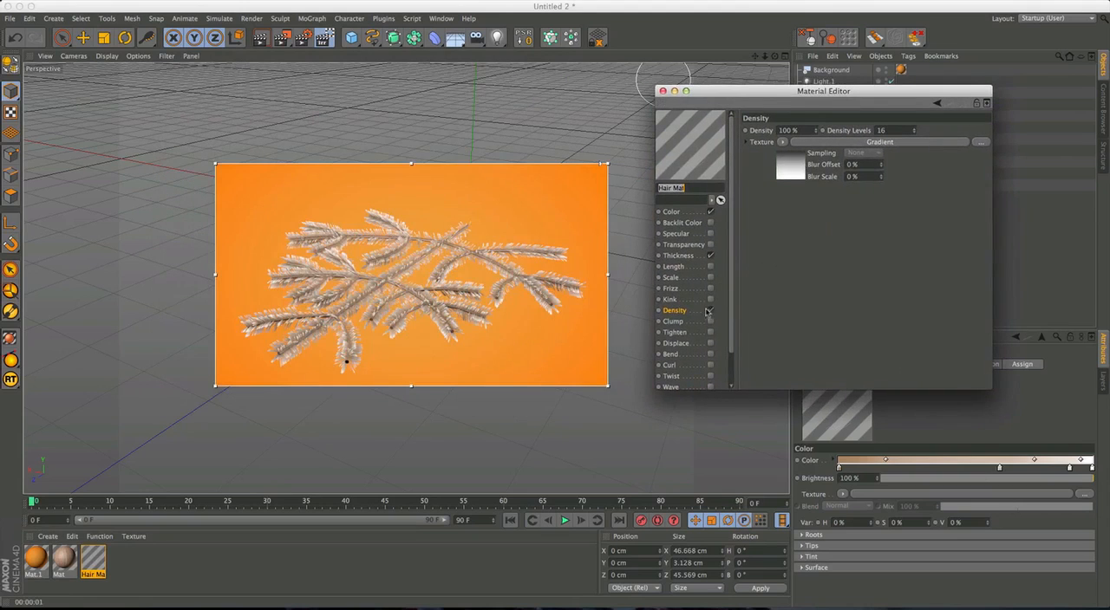
click(710, 287)
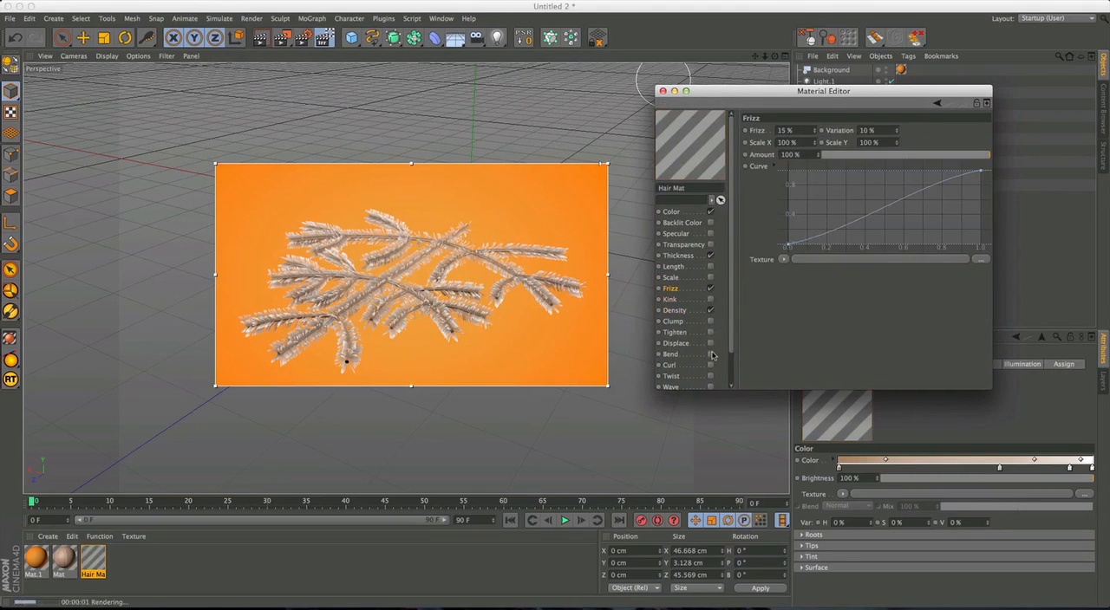
click(711, 355)
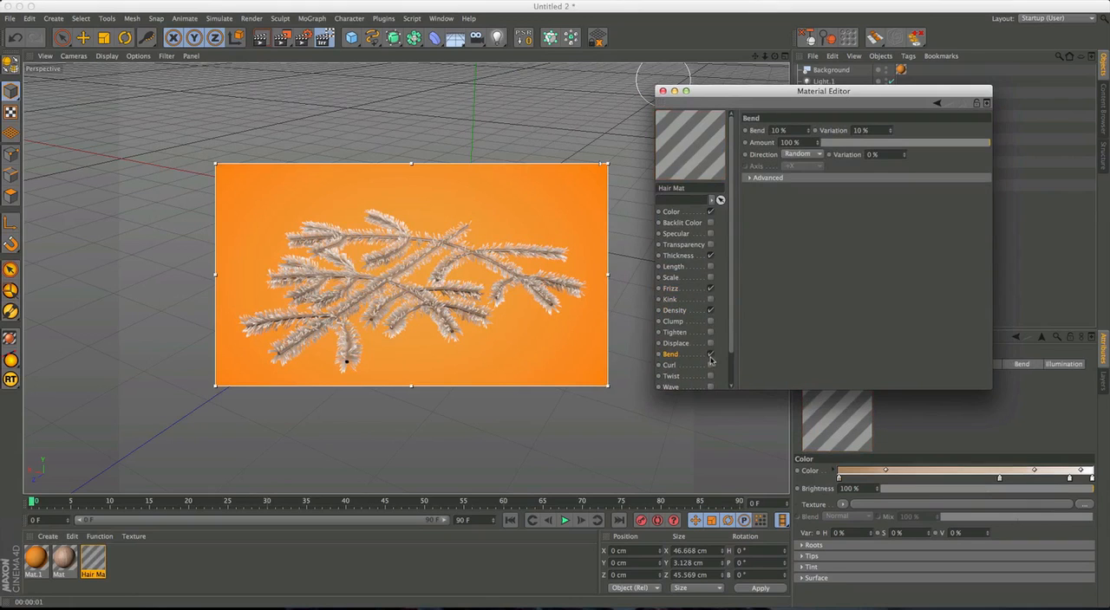
click(663, 91)
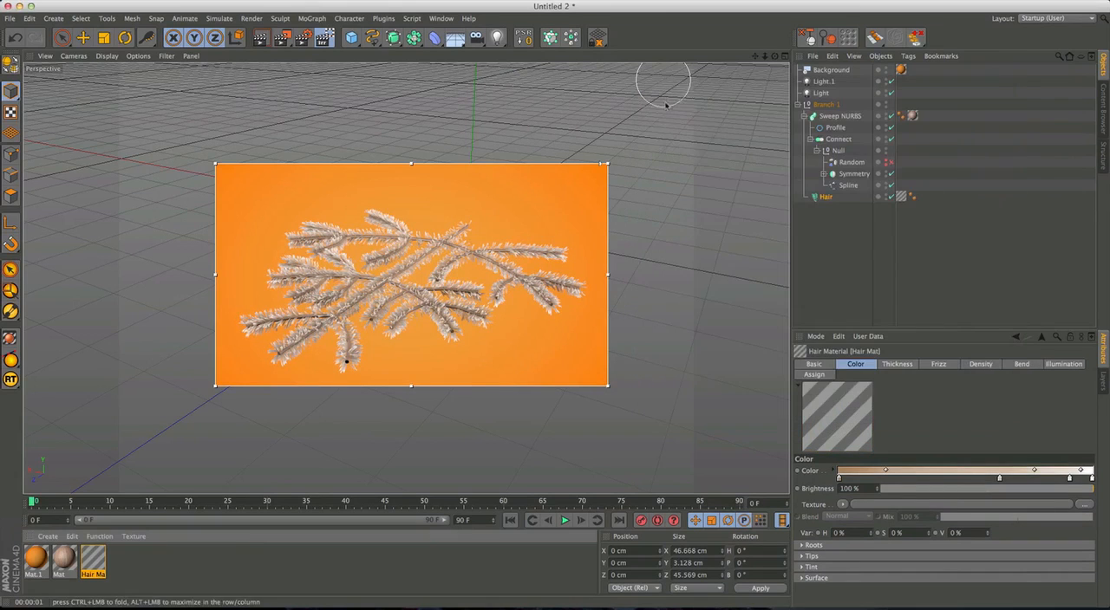
Examine the Hair object's guide settings and the branch from low and high angles in the perspective view.
click(826, 197)
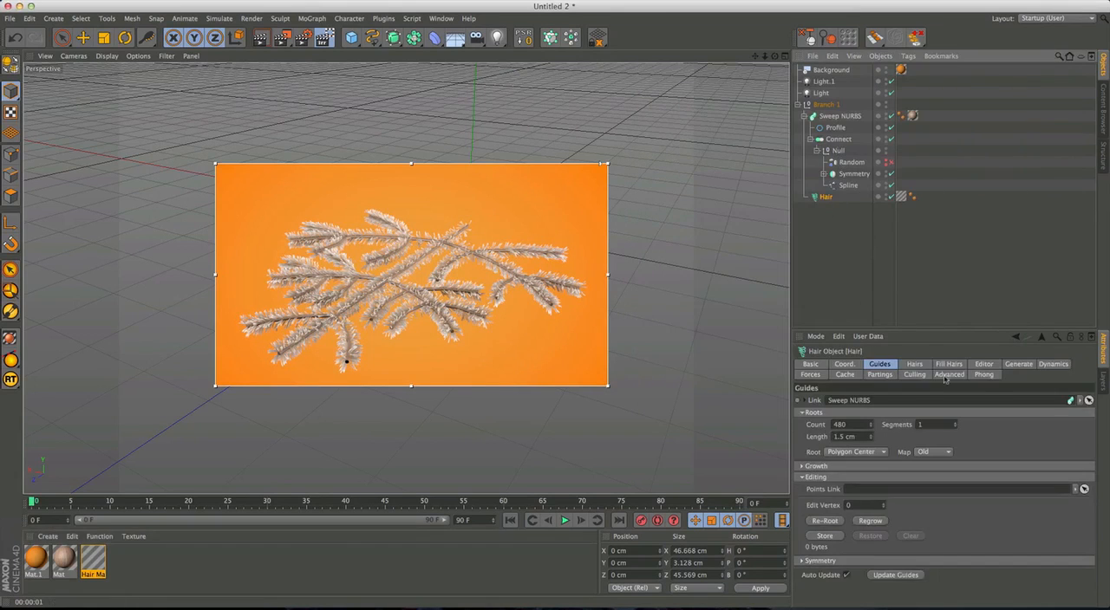
click(846, 437)
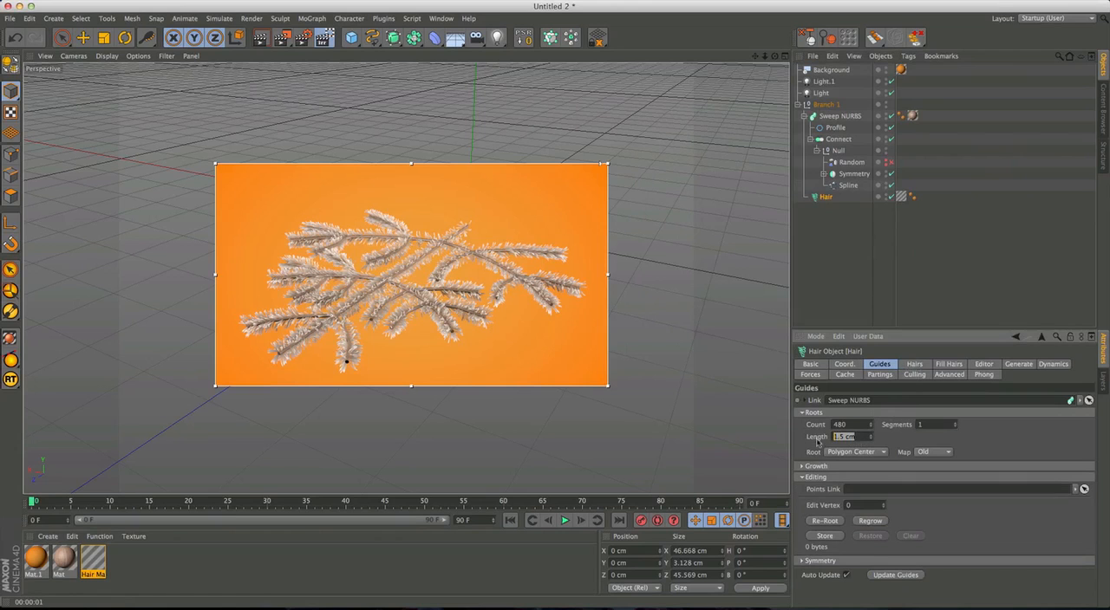
alt+drag(381, 334, 333, 300)
alt+right_drag(322, 300, 351, 301)
alt+drag(351, 302, 429, 234)
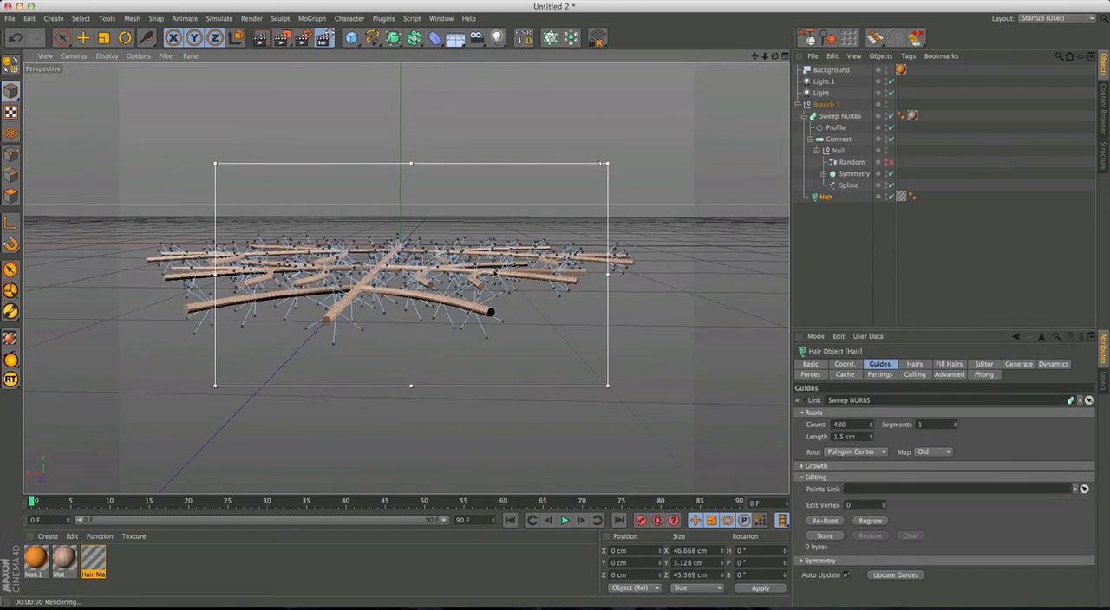
alt+drag(468, 281, 442, 328)
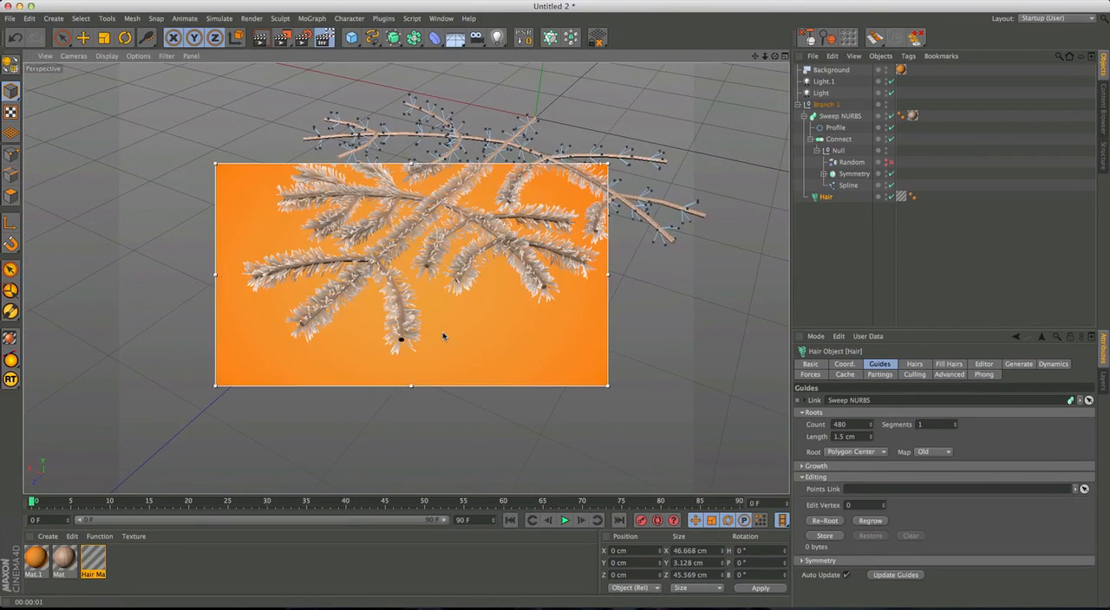
scroll(435, 319, down, 5)
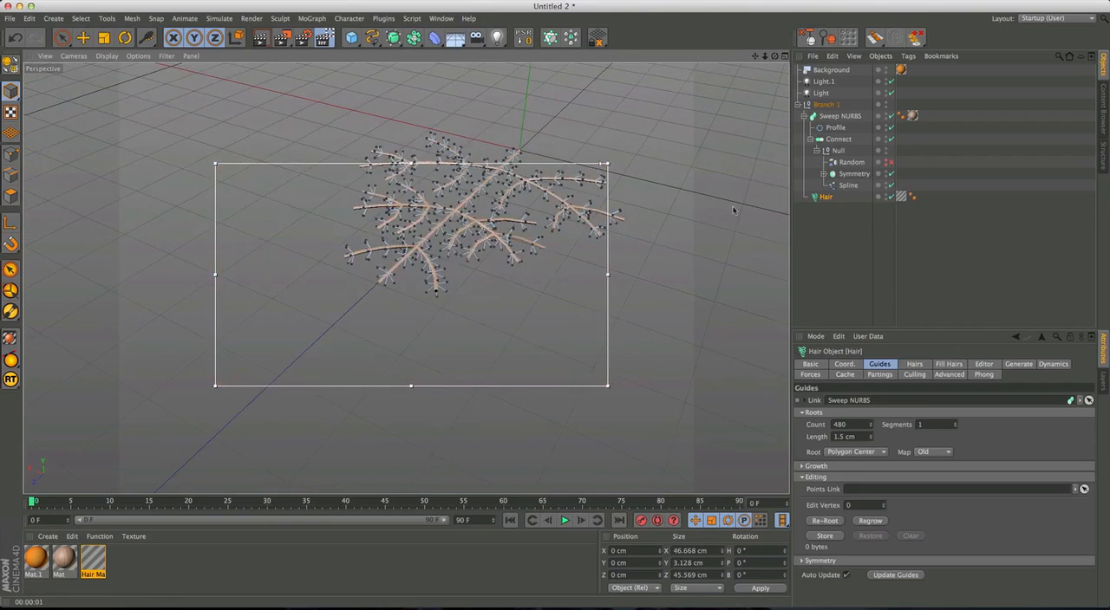
Enable the Random effector of the branch and switch to the Live Selection tool.
click(891, 163)
alt+middle_drag(510, 259, 451, 314)
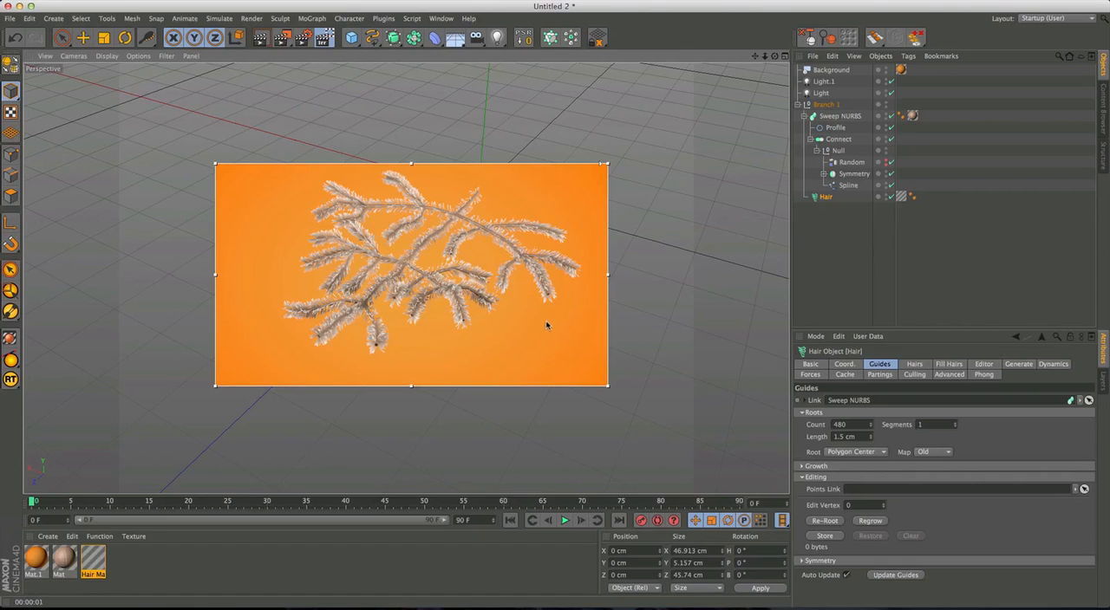
alt+drag(542, 325, 229, 66)
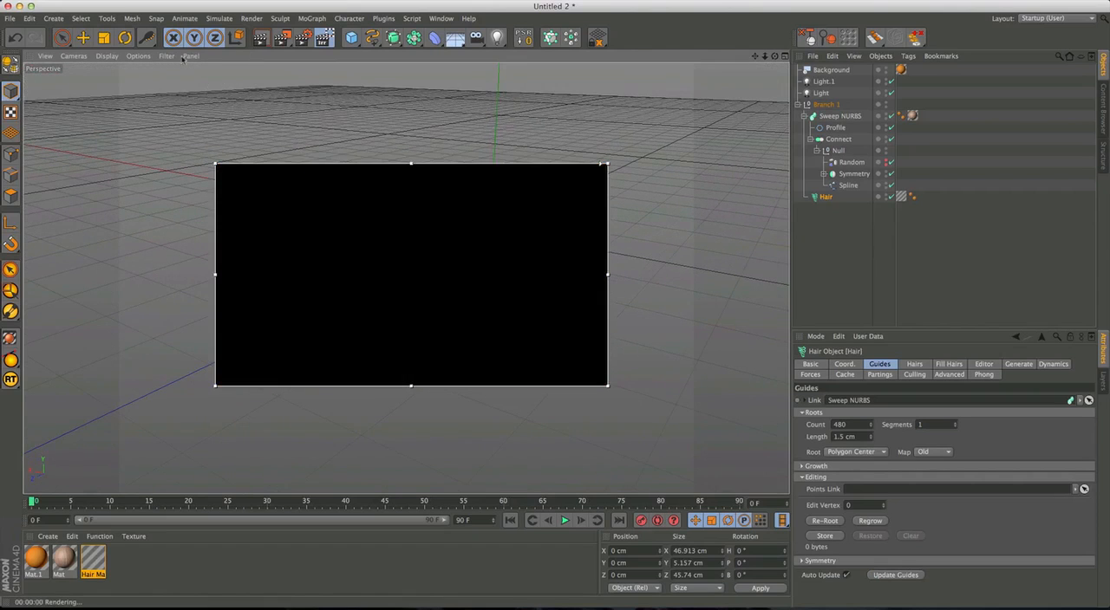
click(61, 38)
alt+drag(433, 302, 566, 309)
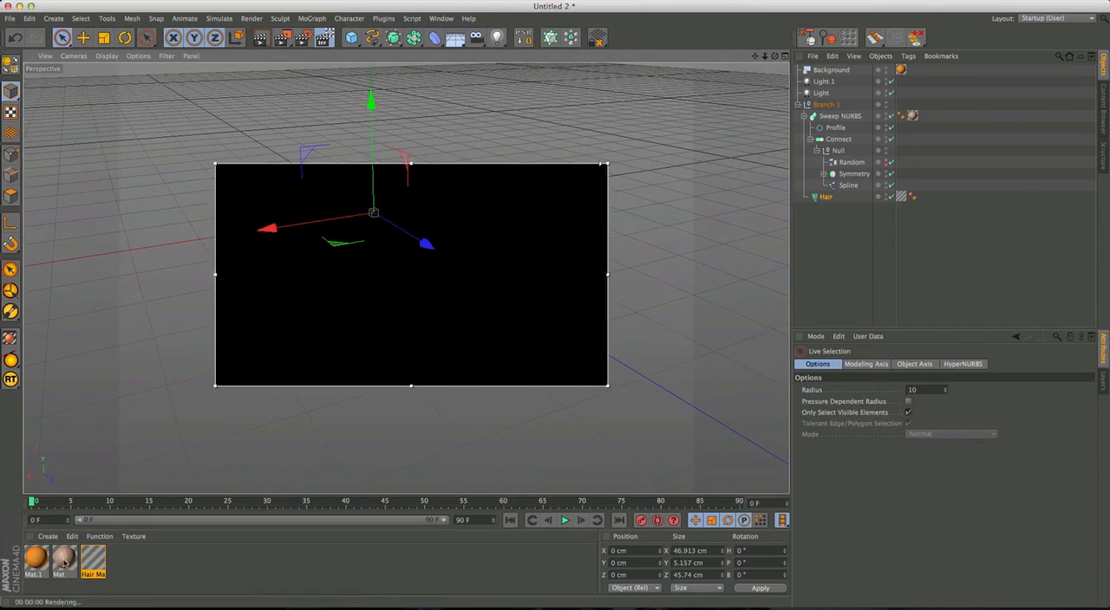
Enable Luminance in the wood material Mat with a dark brown color of RGB 94, 44, 25 at 73% brightness.
double_click(64, 559)
drag(347, 72, 867, 77)
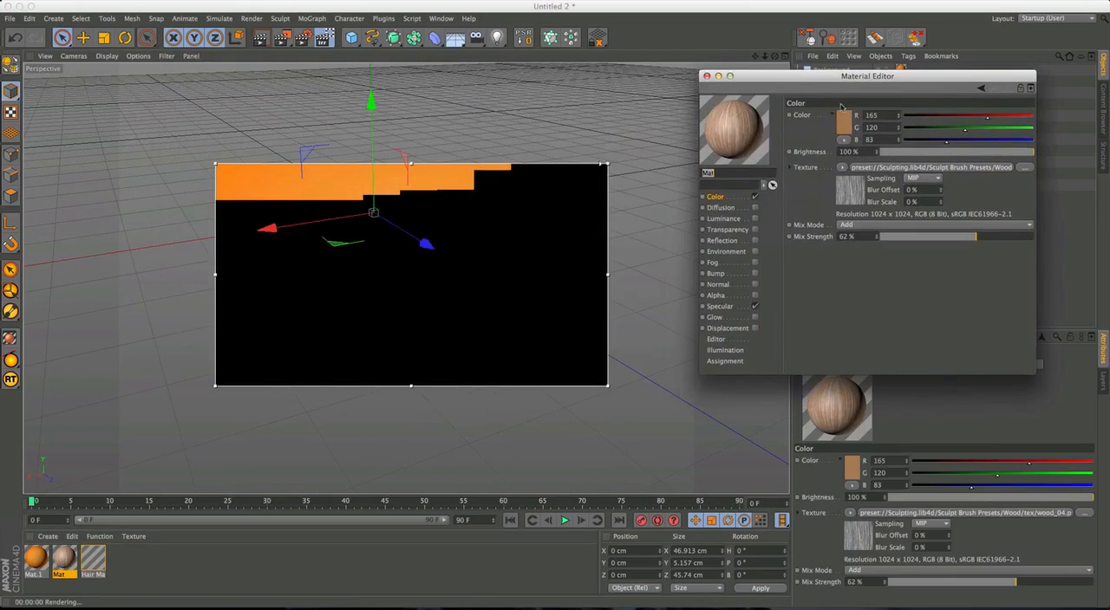
click(754, 219)
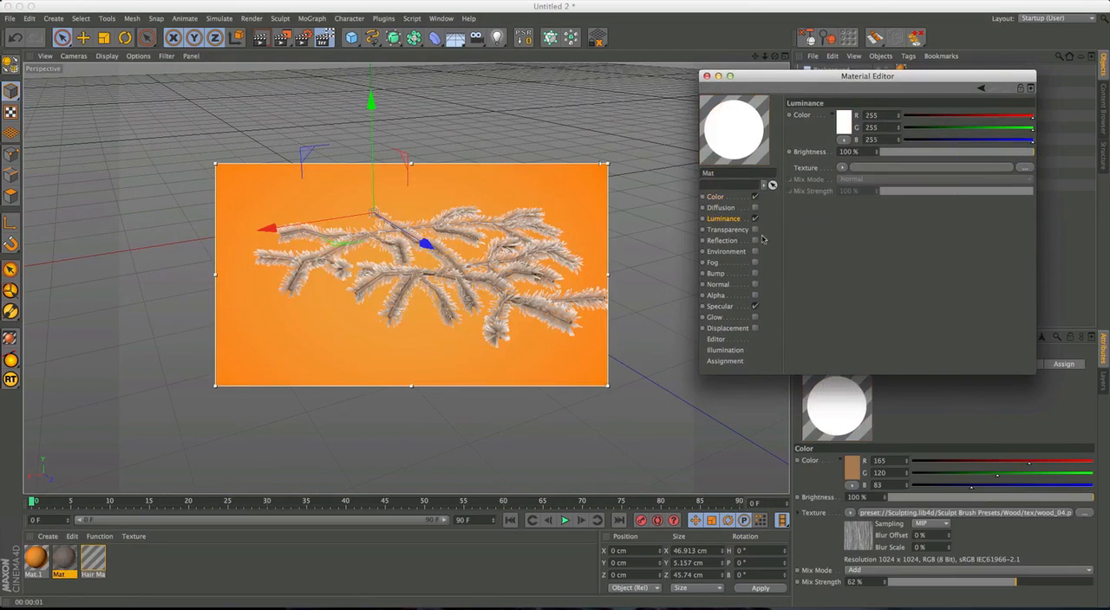
click(843, 128)
drag(816, 117, 829, 140)
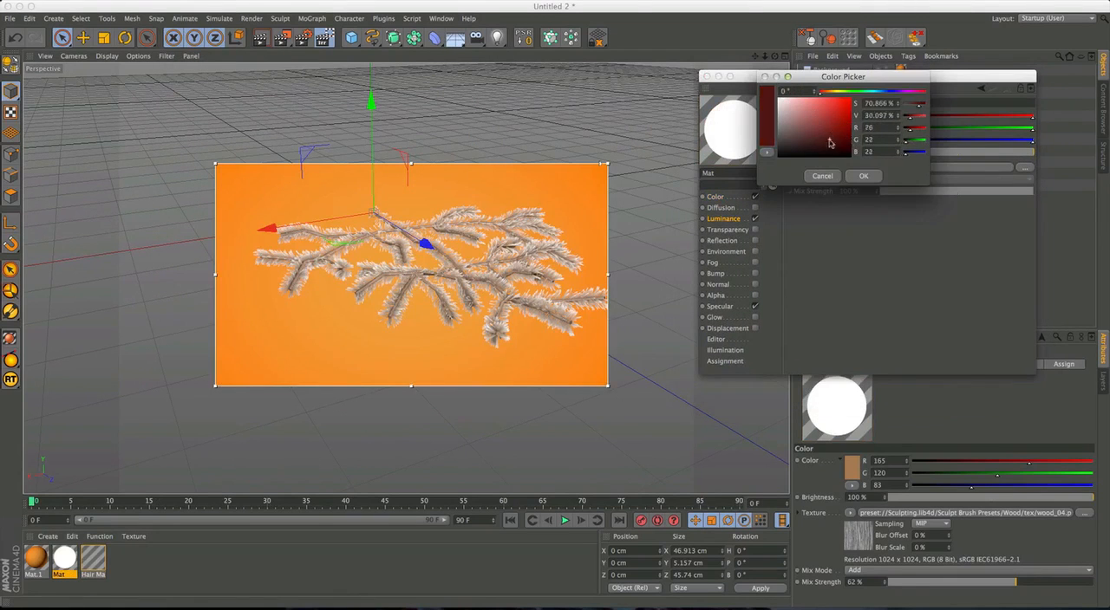
drag(823, 92, 826, 92)
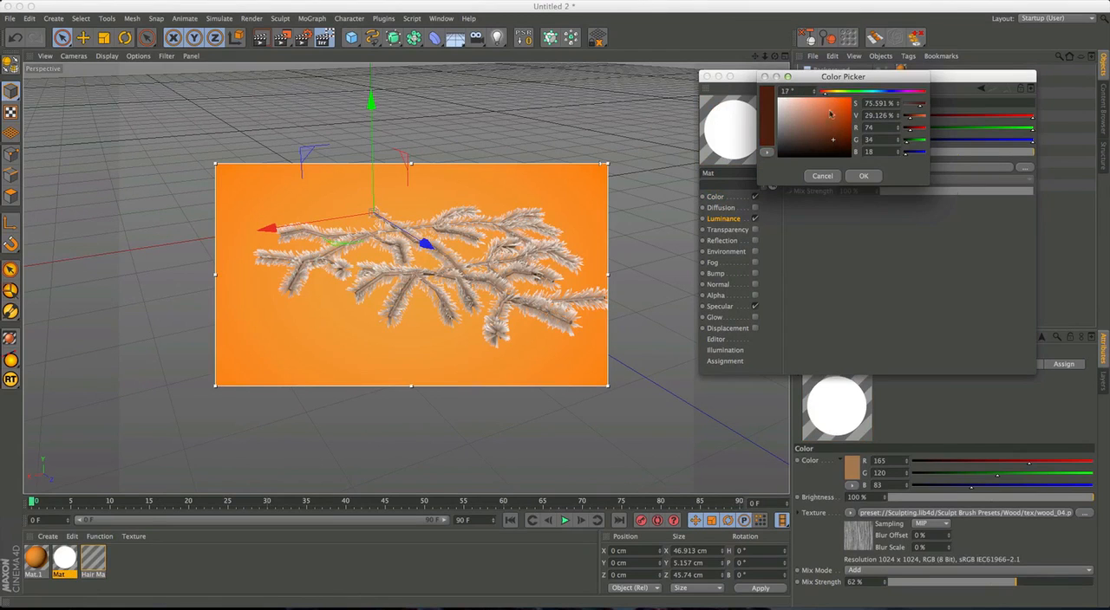
drag(835, 143, 843, 152)
click(863, 176)
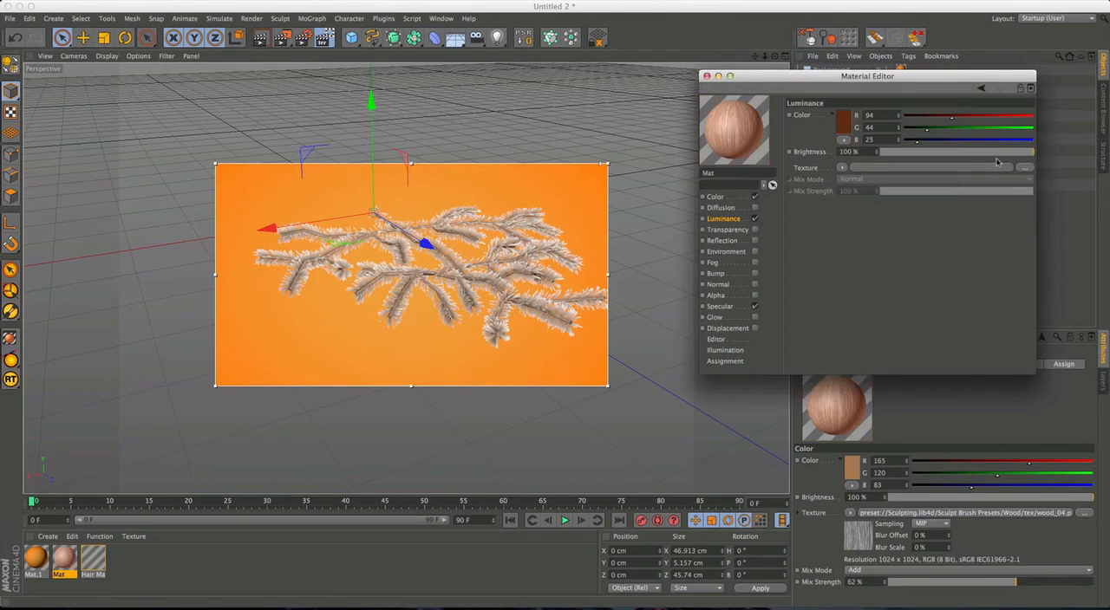
drag(1025, 153, 993, 159)
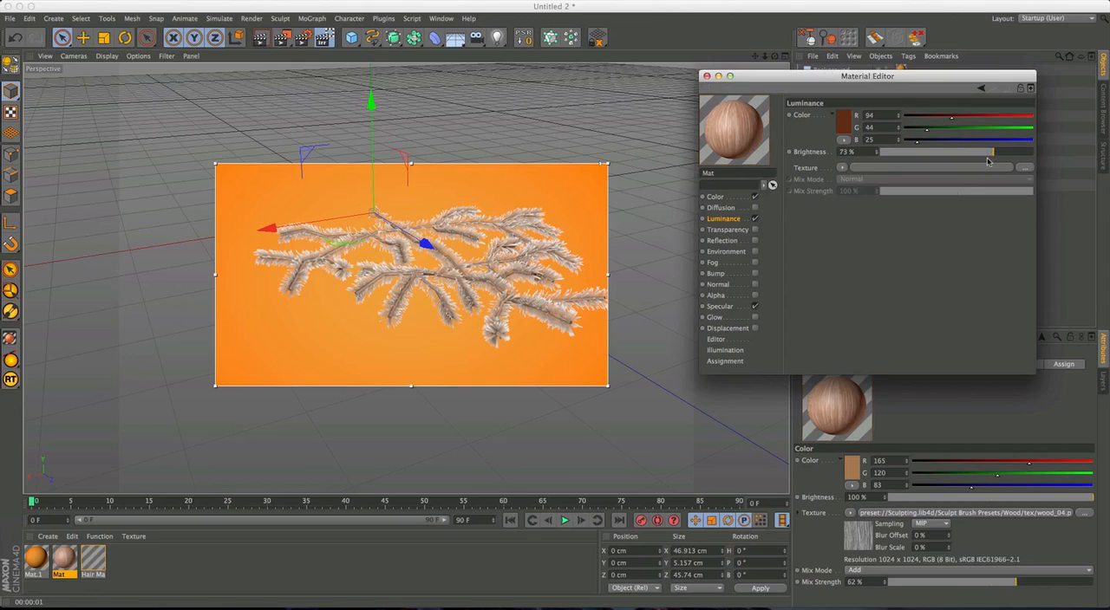
Examine the wood stems and needles of the branch up close from several angles in the rendered preview.
alt+middle_drag(532, 322, 496, 306)
alt+right_drag(496, 306, 528, 299)
alt+drag(528, 299, 519, 314)
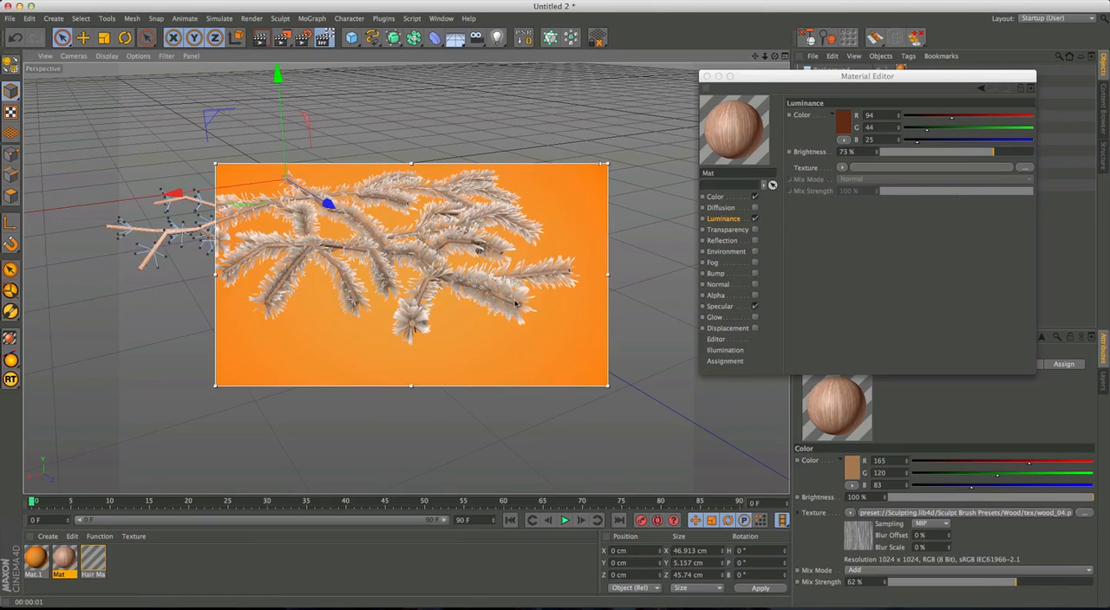
alt+drag(505, 298, 525, 319)
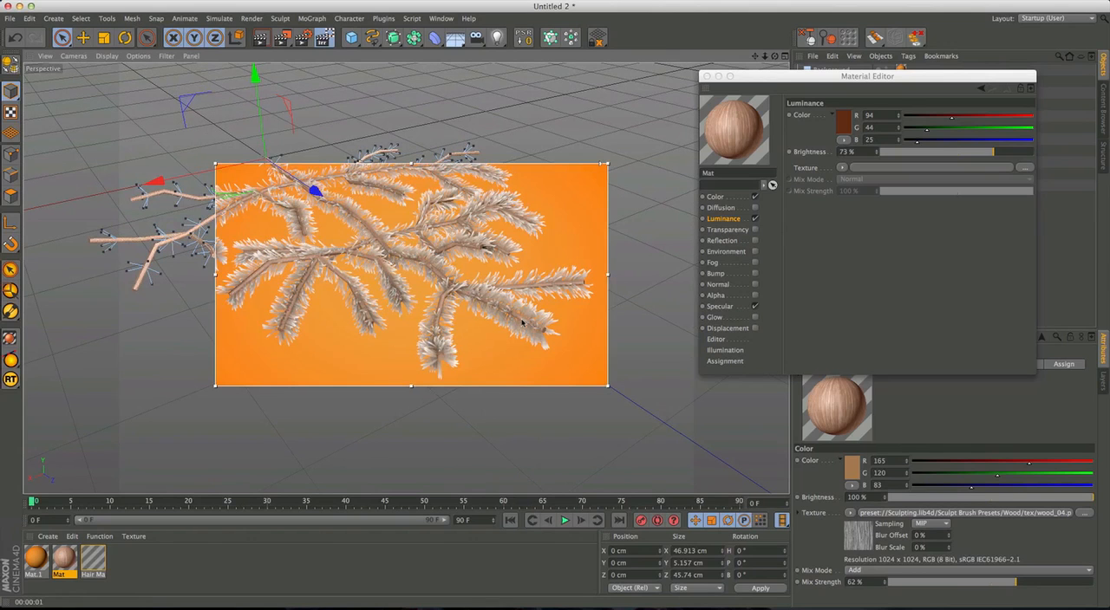
alt+middle_drag(353, 219, 412, 262)
alt+drag(412, 262, 432, 275)
alt+right_drag(434, 254, 529, 228)
alt+drag(411, 311, 440, 237)
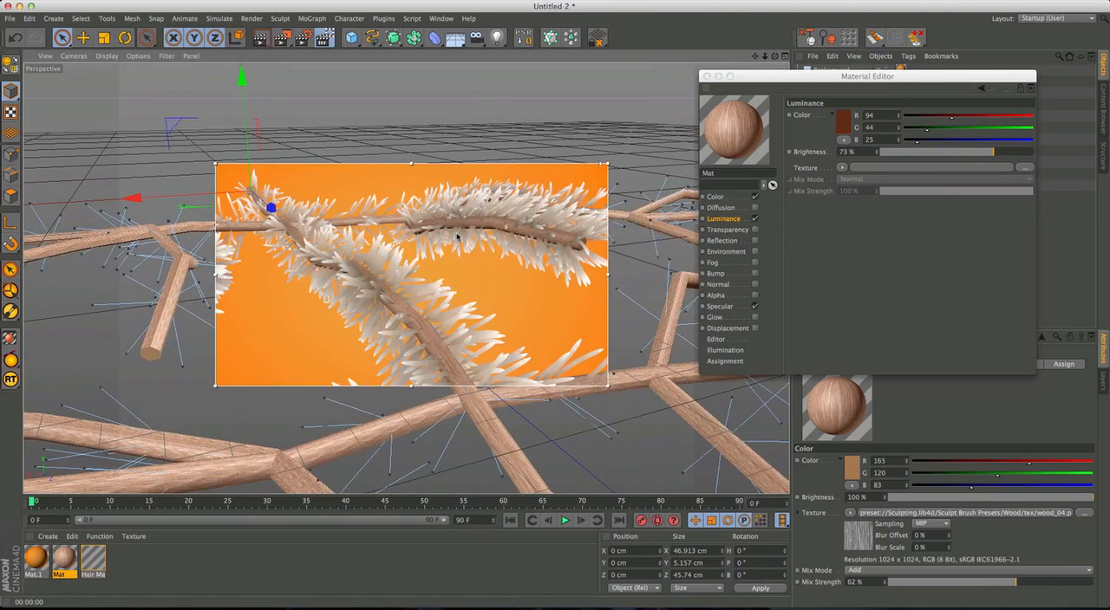
alt+drag(408, 327, 383, 298)
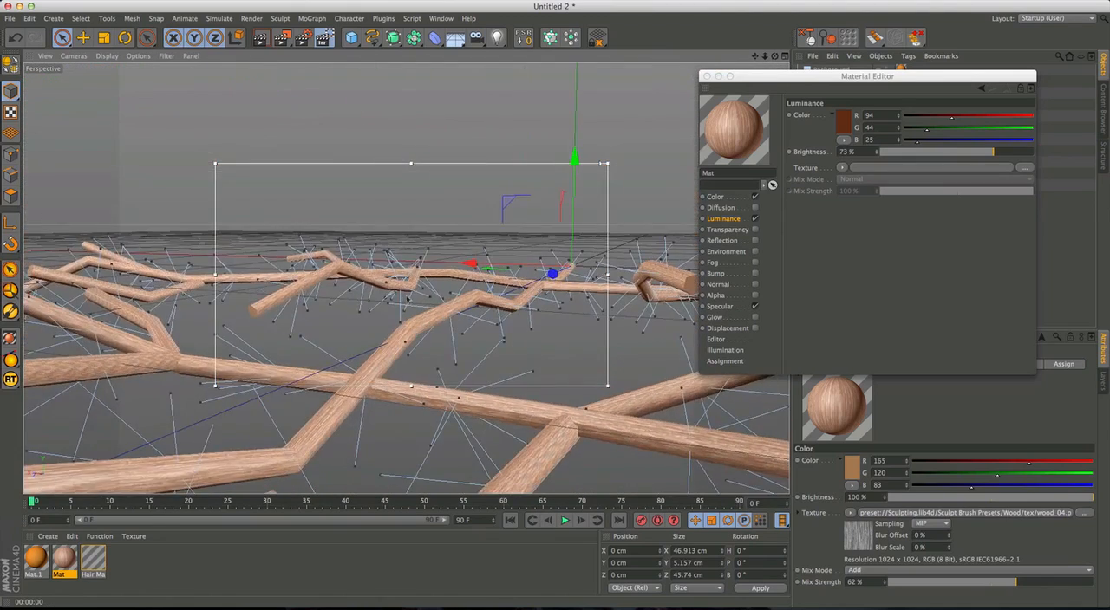
mouse_move(449, 305)
alt+mouse_down()
mouse_move(433, 312)
mouse_move(448, 302)
alt+mouse_up()
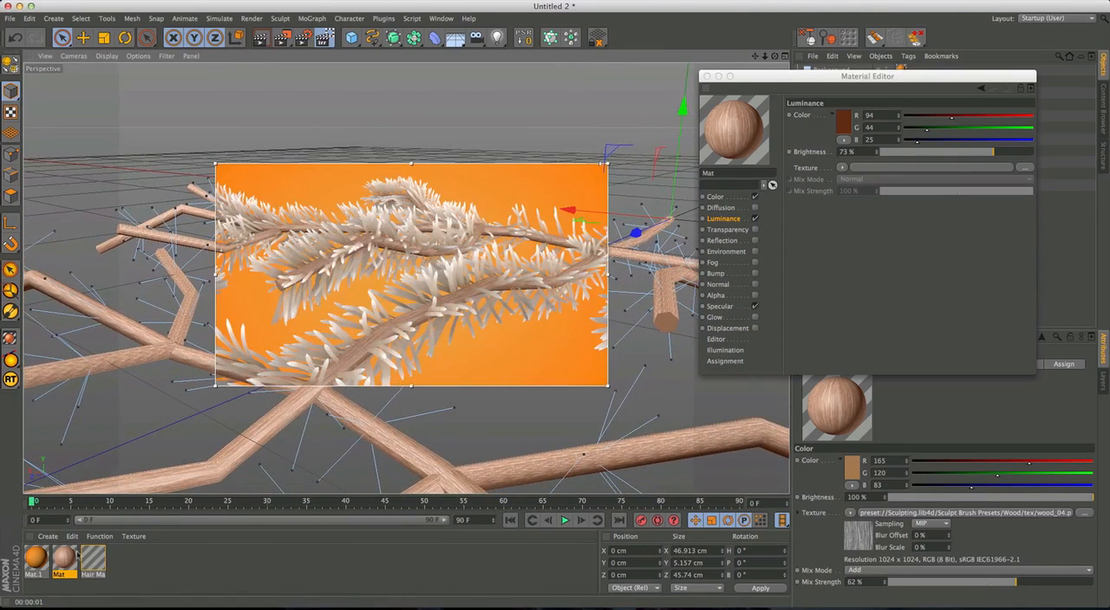
Set the Hair Mat material's Illumination to 70% Reflectiveness and 45% Translucence.
click(93, 560)
drag(777, 217, 778, 258)
click(724, 369)
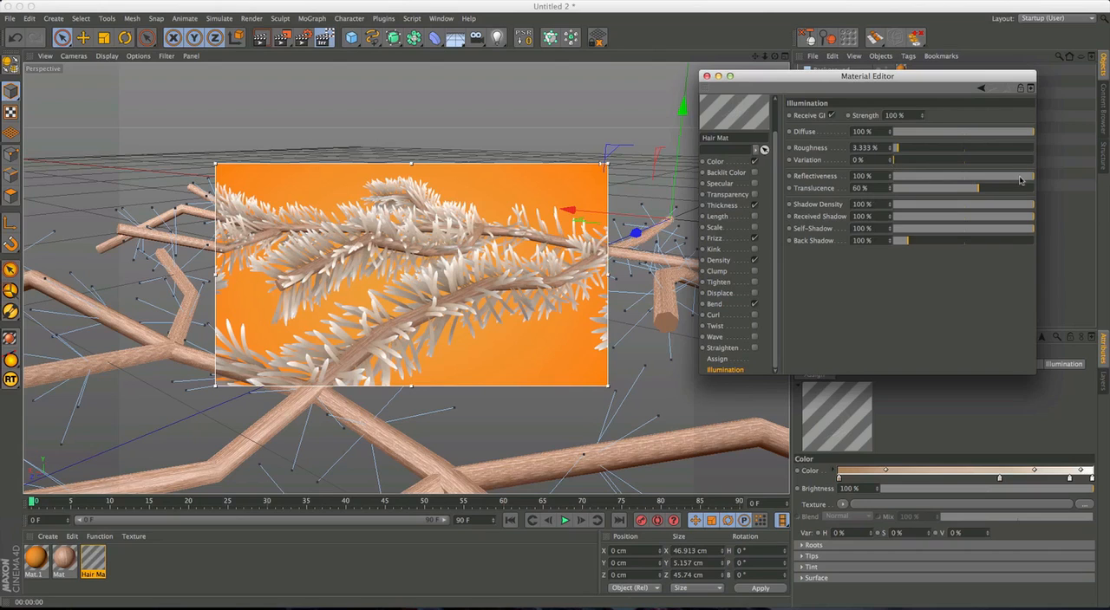
click(964, 178)
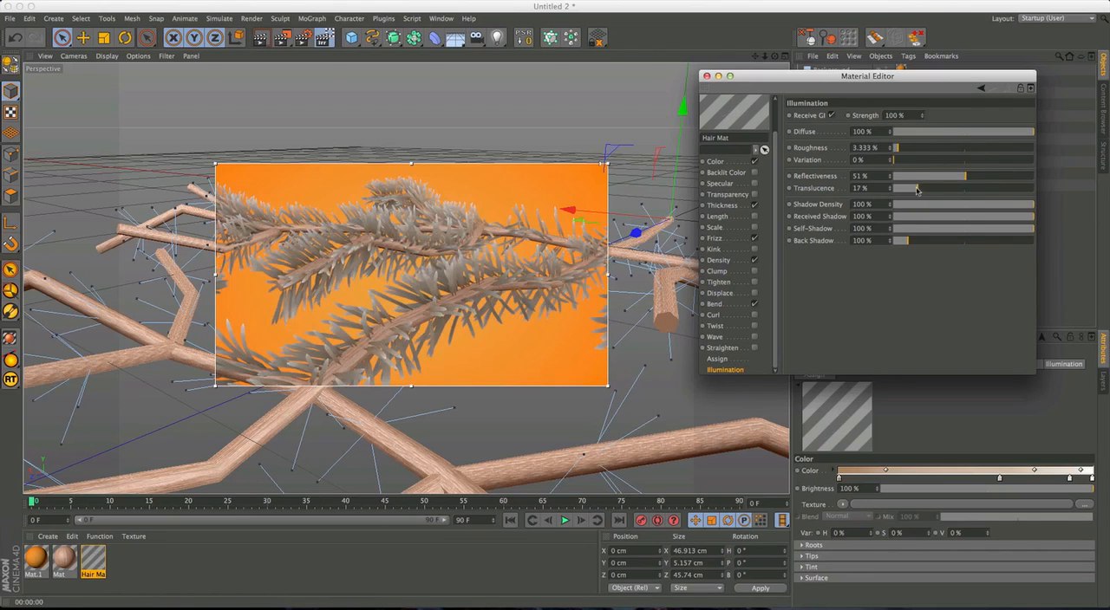
click(928, 188)
click(991, 177)
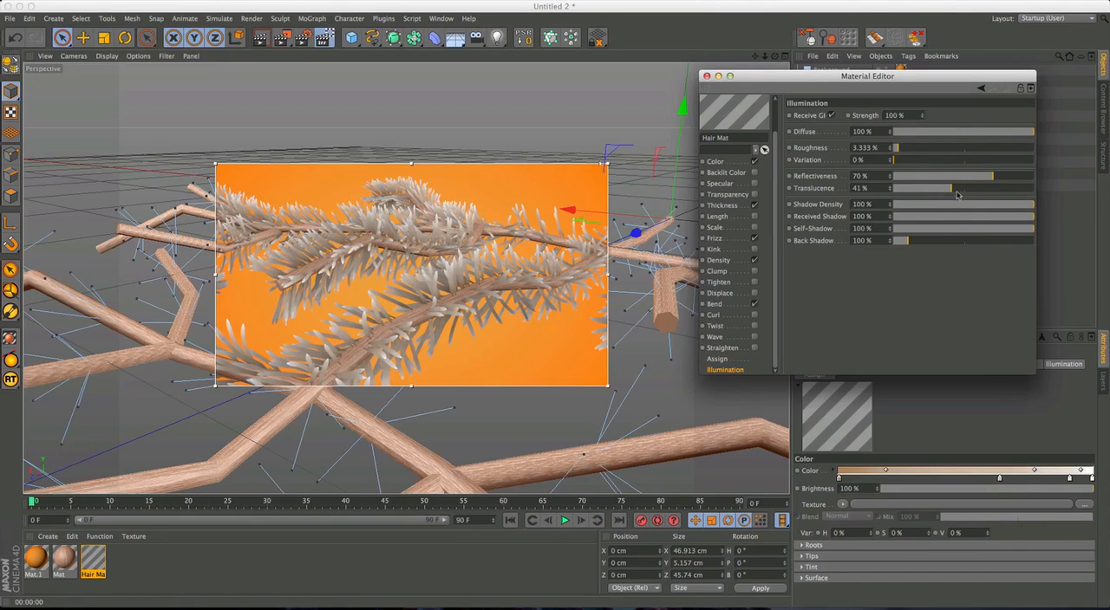
drag(959, 192, 957, 193)
Adjust the Hair Mat Illumination to 67% Reflectiveness and 74% Translucence while checking the needles up close.
alt+drag(555, 291, 421, 286)
alt+right_drag(477, 304, 401, 315)
alt+middle_drag(401, 316, 347, 338)
alt+drag(429, 295, 378, 306)
alt+right_drag(430, 301, 511, 257)
alt+drag(511, 258, 461, 306)
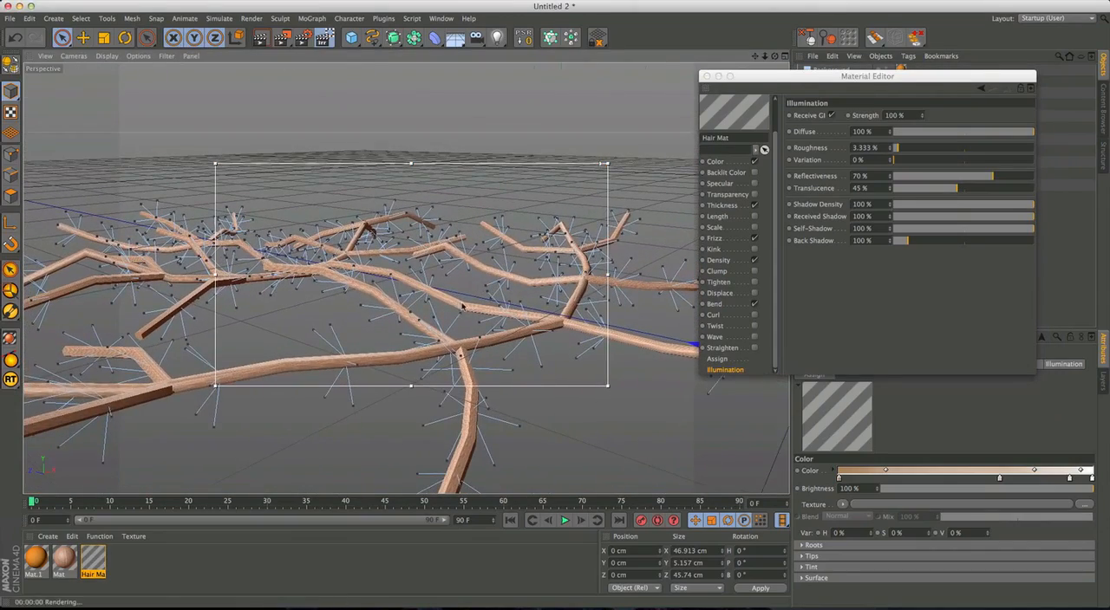
drag(958, 189, 987, 178)
click(985, 177)
click(998, 189)
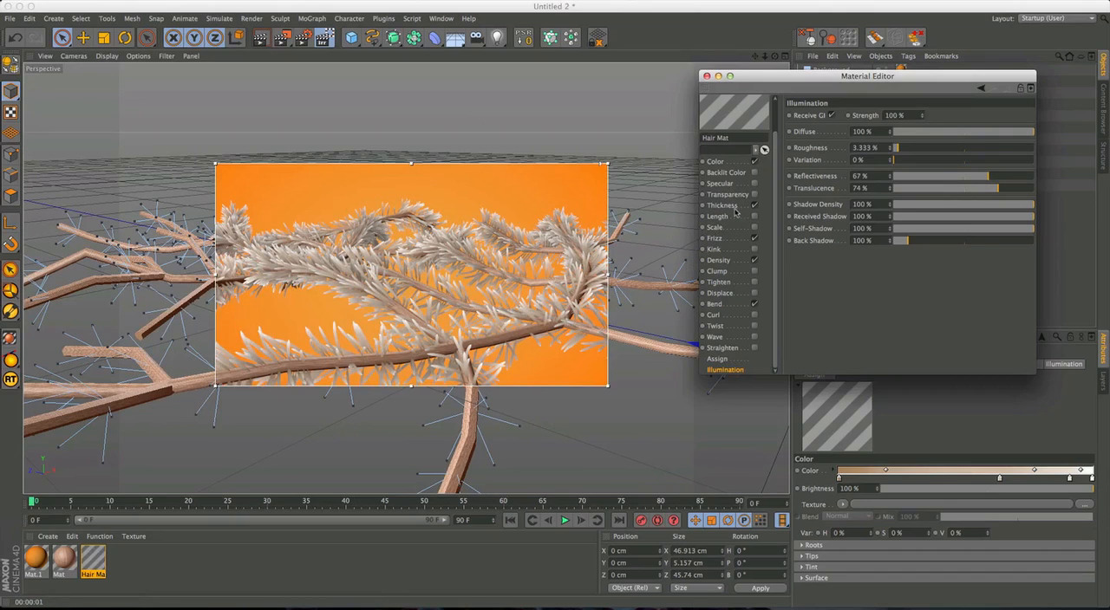
Raise the Hair Mat Illumination to 84% Reflectiveness and 82% Translucence with the whole branch in the preview.
alt+drag(498, 279, 572, 302)
alt+right_drag(572, 302, 497, 340)
alt+middle_drag(634, 329, 538, 318)
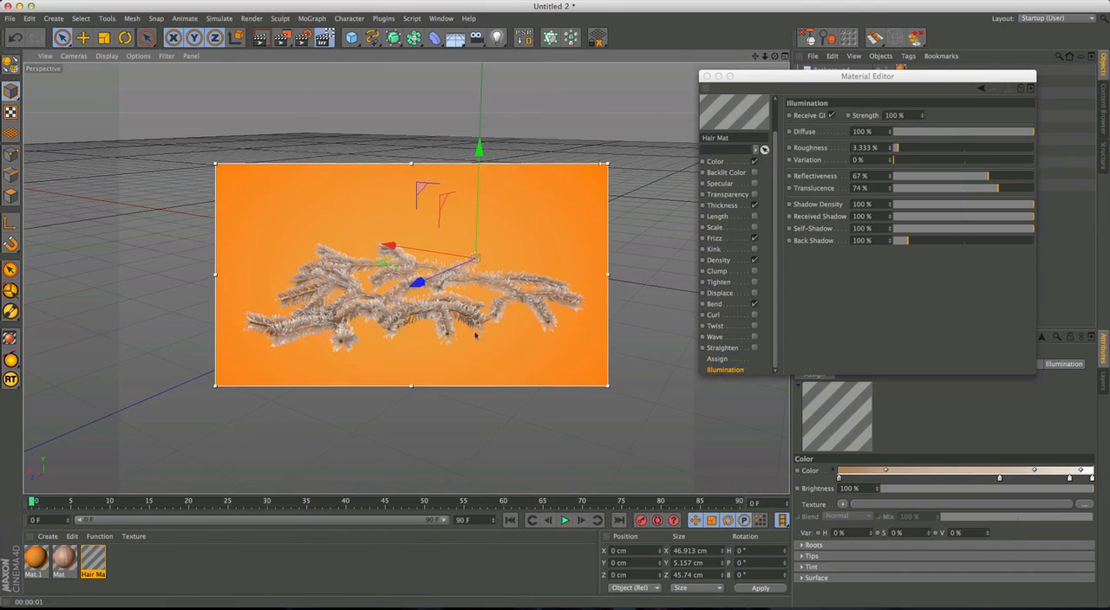
drag(988, 177, 1021, 177)
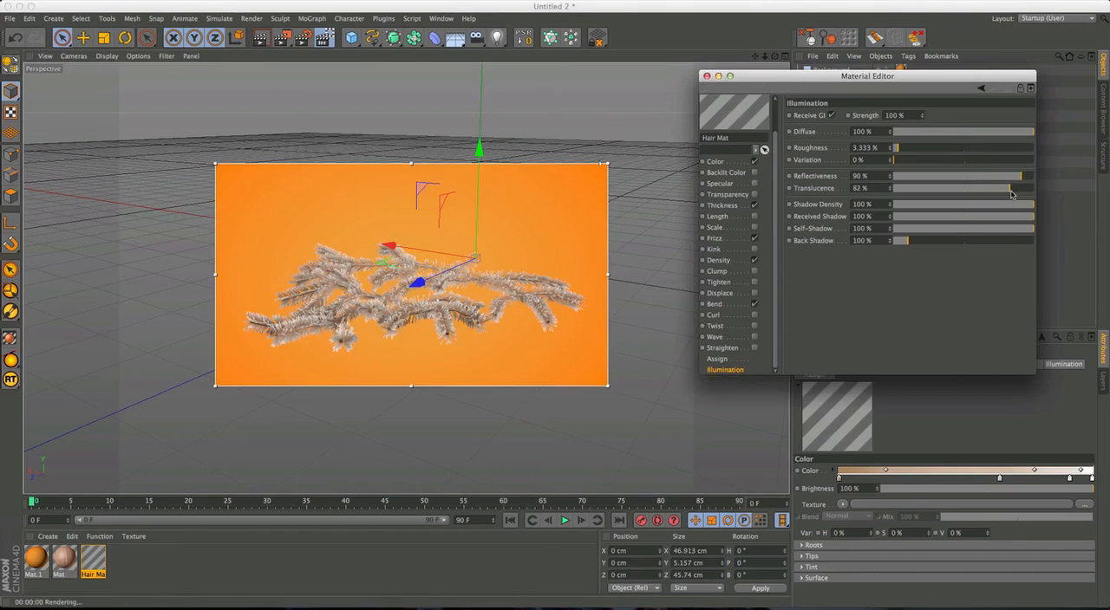
drag(1019, 179, 1010, 187)
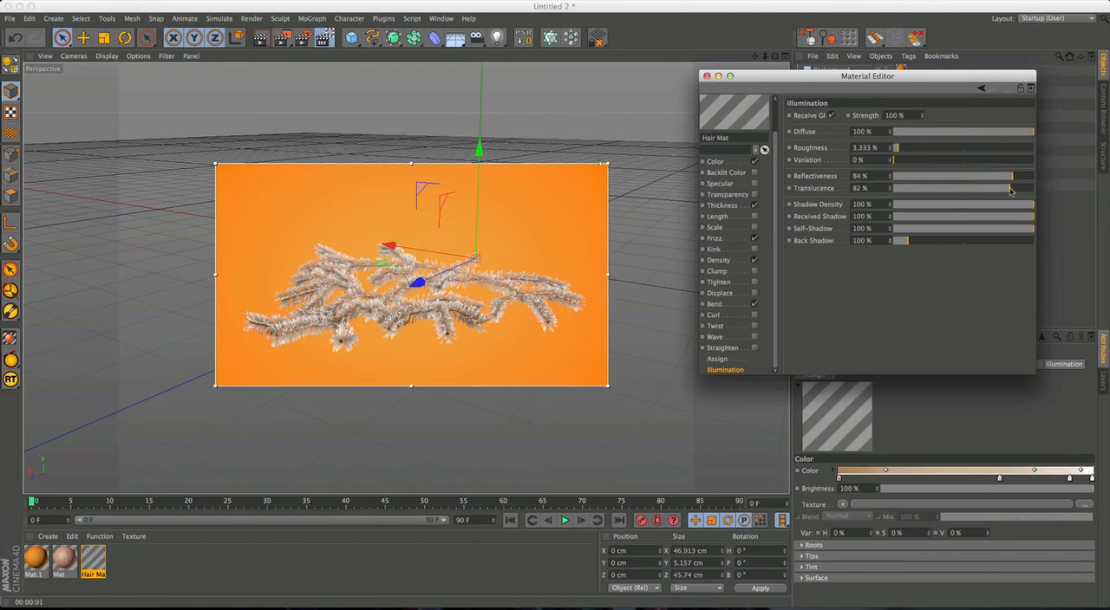
Change the second knot of the Hair Mat Color gradient to light beige RGB 225, 208, 196.
click(716, 161)
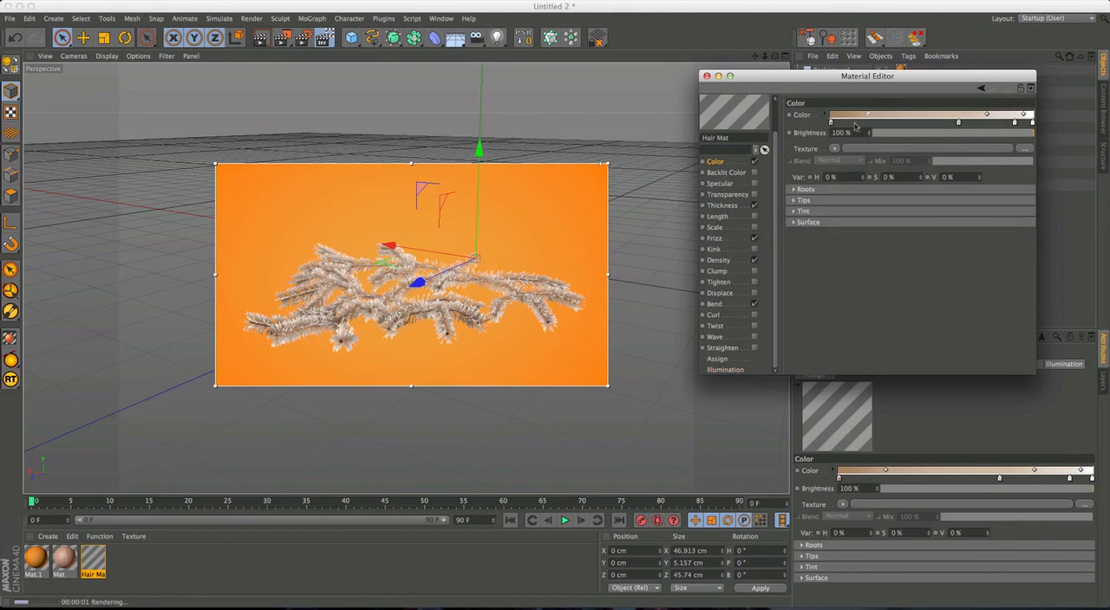
double_click(958, 123)
click(903, 102)
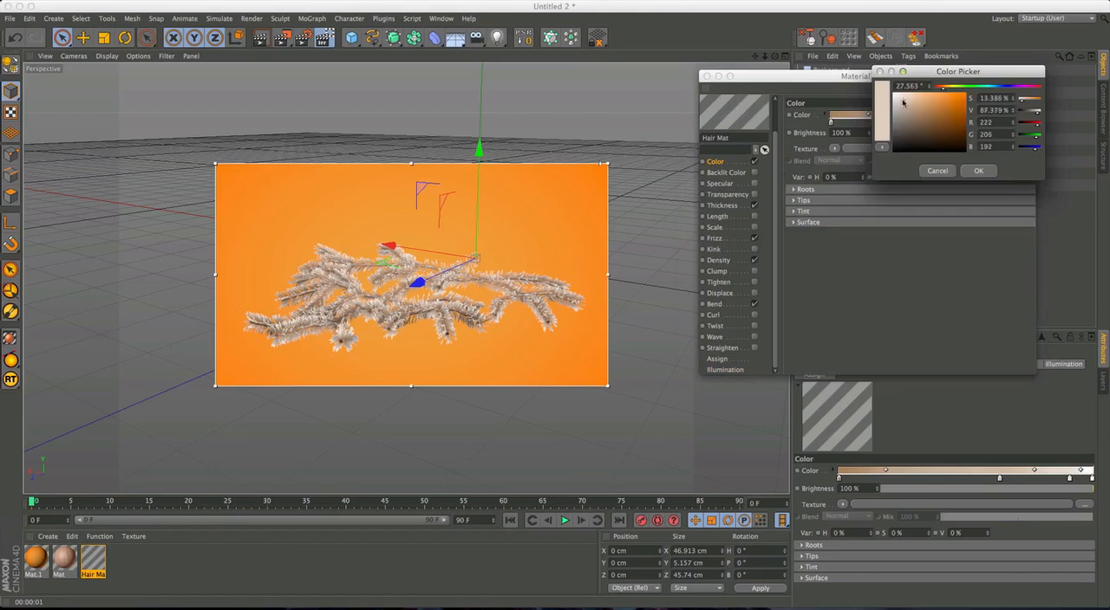
click(974, 170)
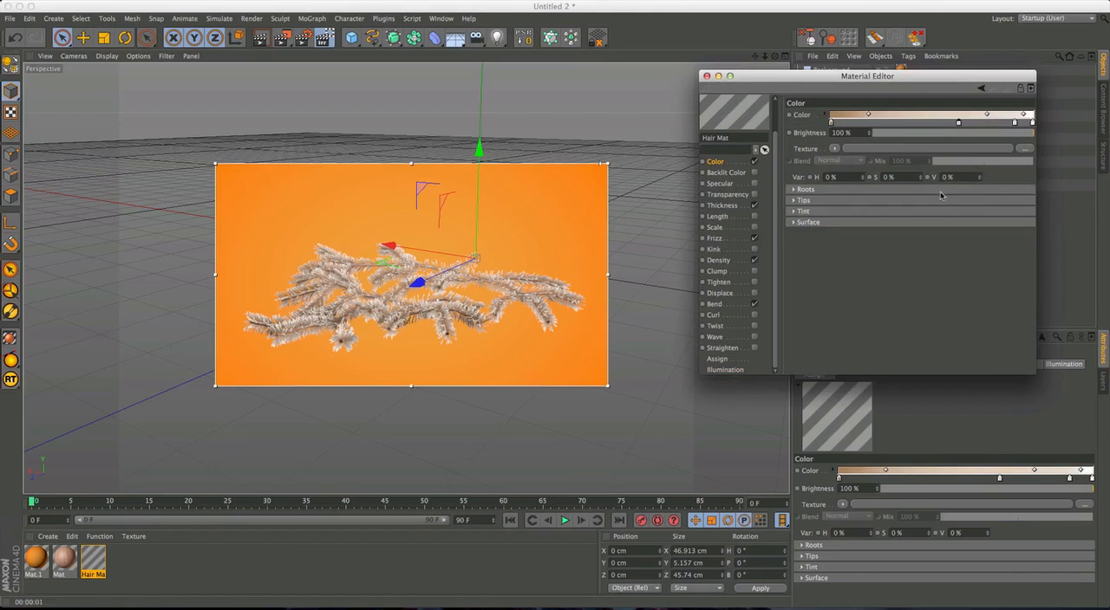
Lighten the first knot of the Hair Mat Color gradient to tan RGB 185, 153, 121 and check the branch.
alt+drag(411, 290, 479, 311)
double_click(830, 122)
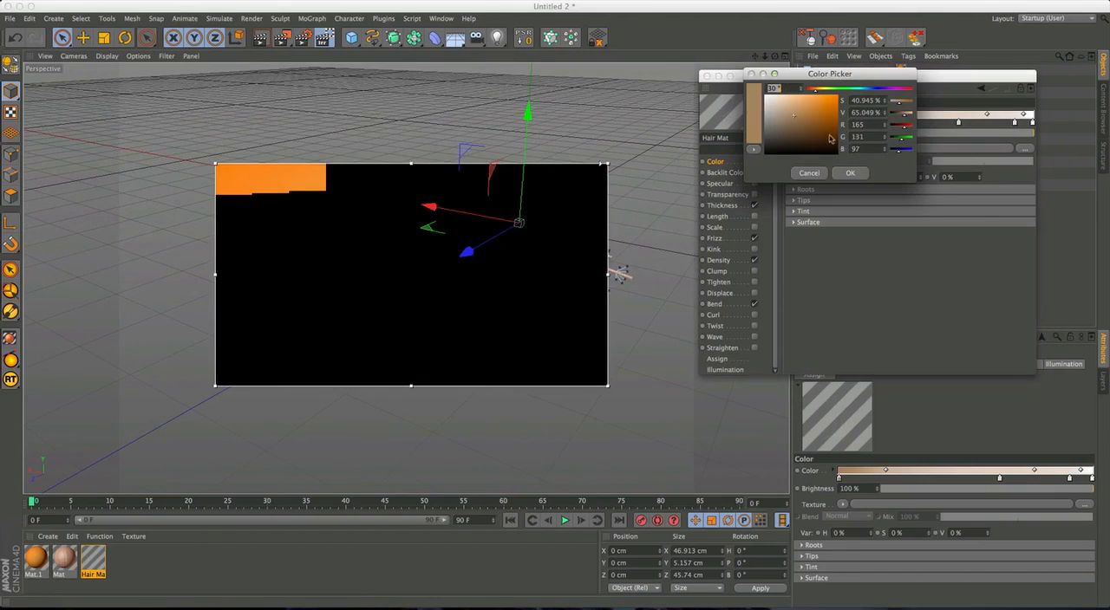
drag(798, 121, 790, 114)
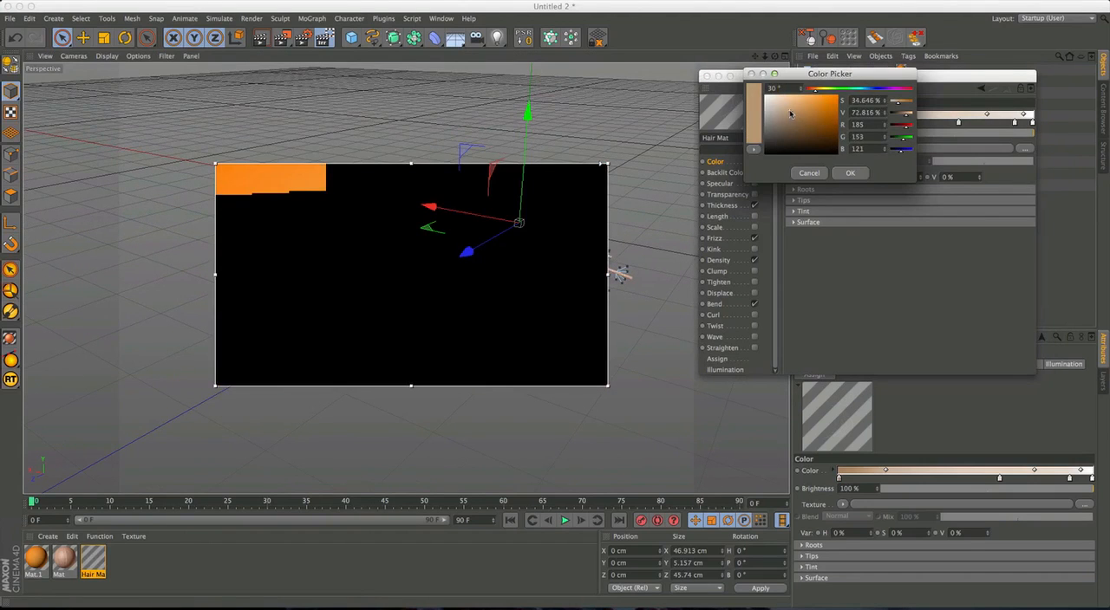
click(849, 173)
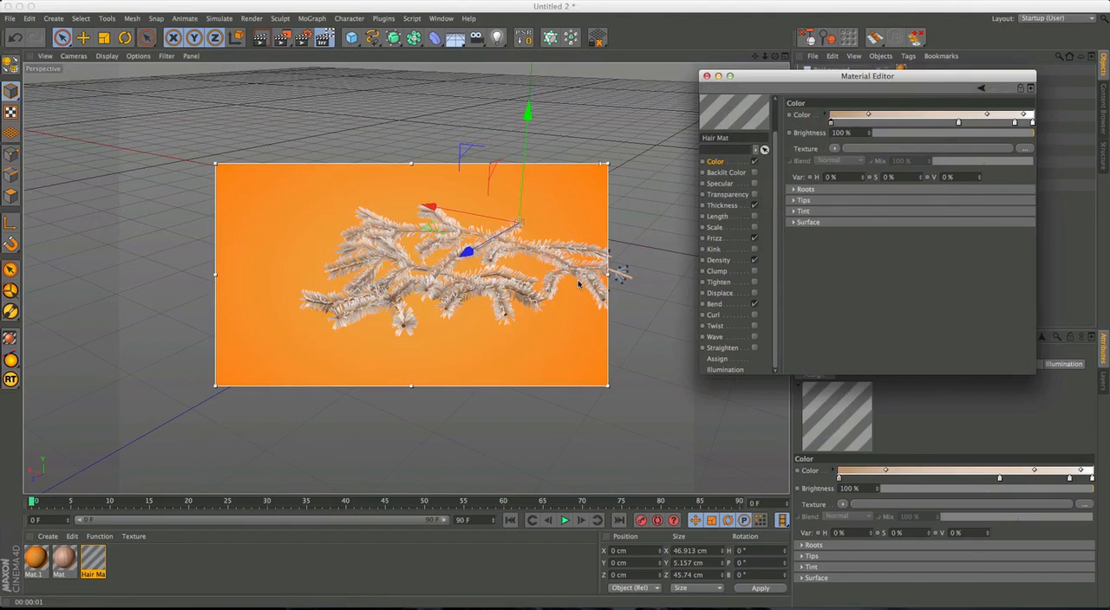
alt+middle_drag(573, 282, 520, 259)
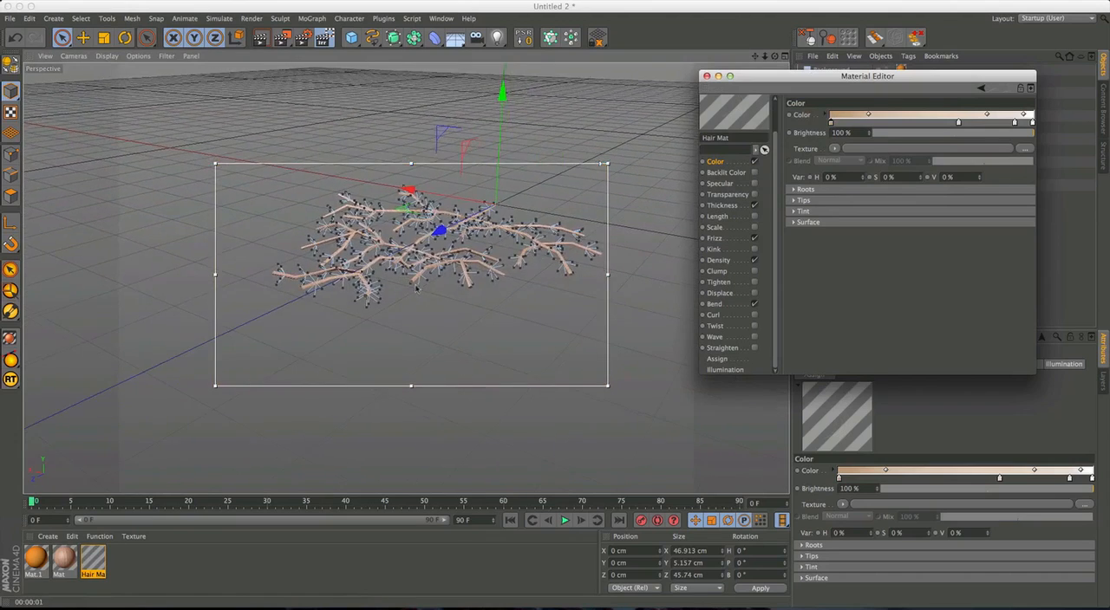
scroll(416, 288, up, 10)
alt+drag(435, 240, 576, 260)
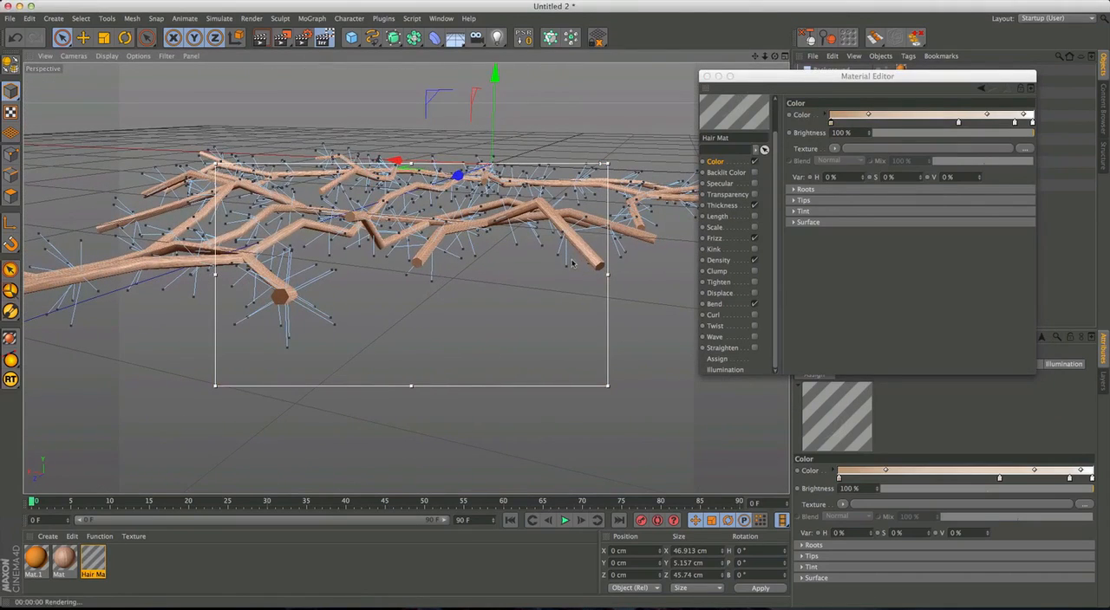
Set the Interpolation Variation of the Hair object's hairs to 326%.
alt+drag(528, 259, 387, 298)
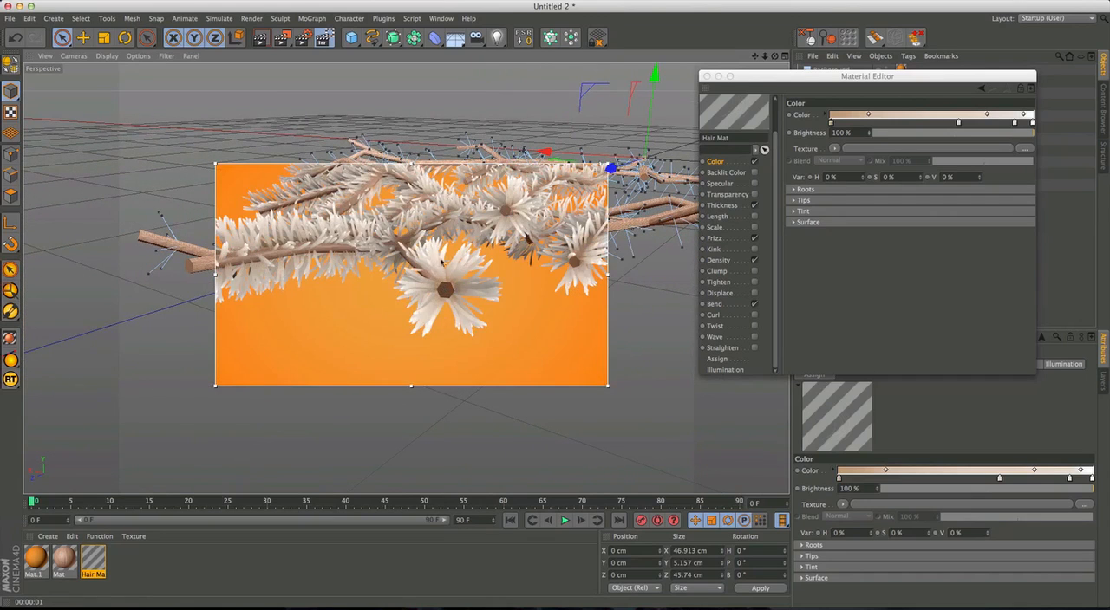
alt+drag(443, 290, 419, 282)
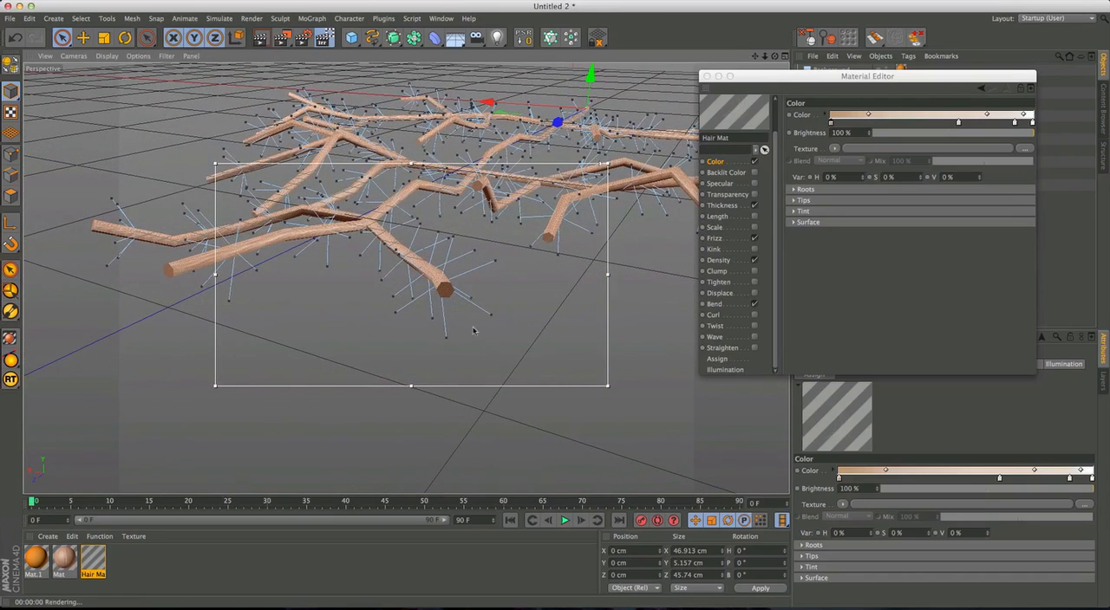
drag(781, 78, 784, 93)
click(707, 91)
click(838, 196)
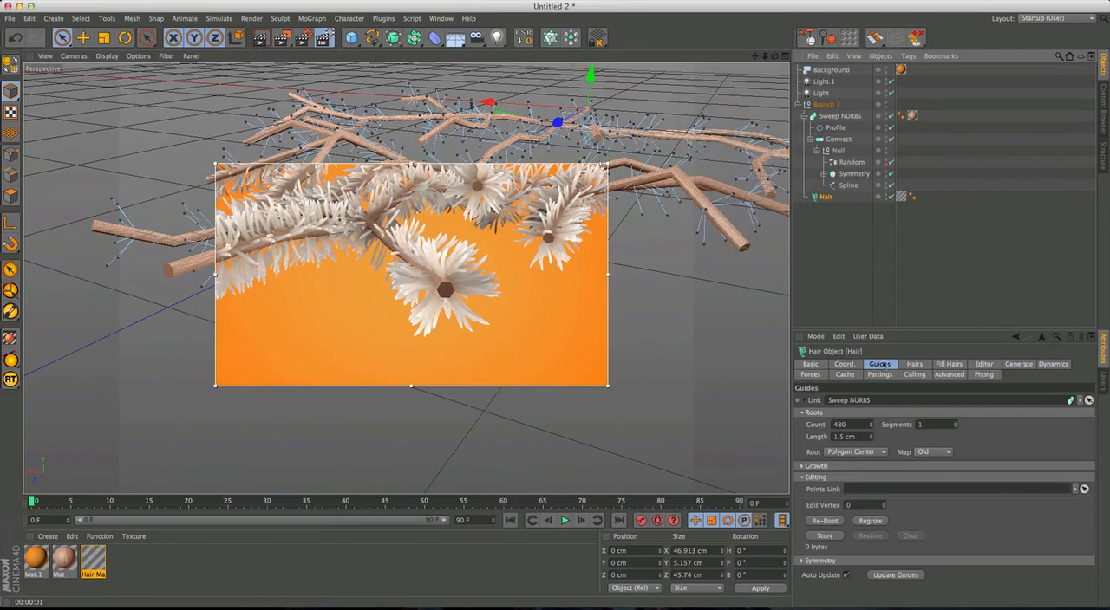
click(915, 364)
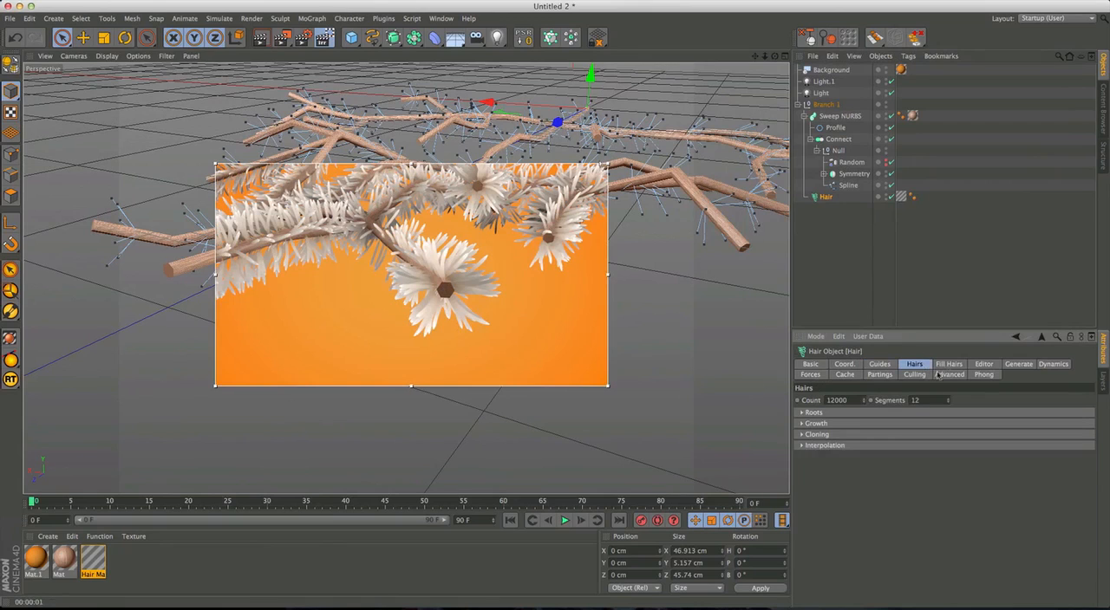
click(802, 446)
drag(968, 470, 986, 305)
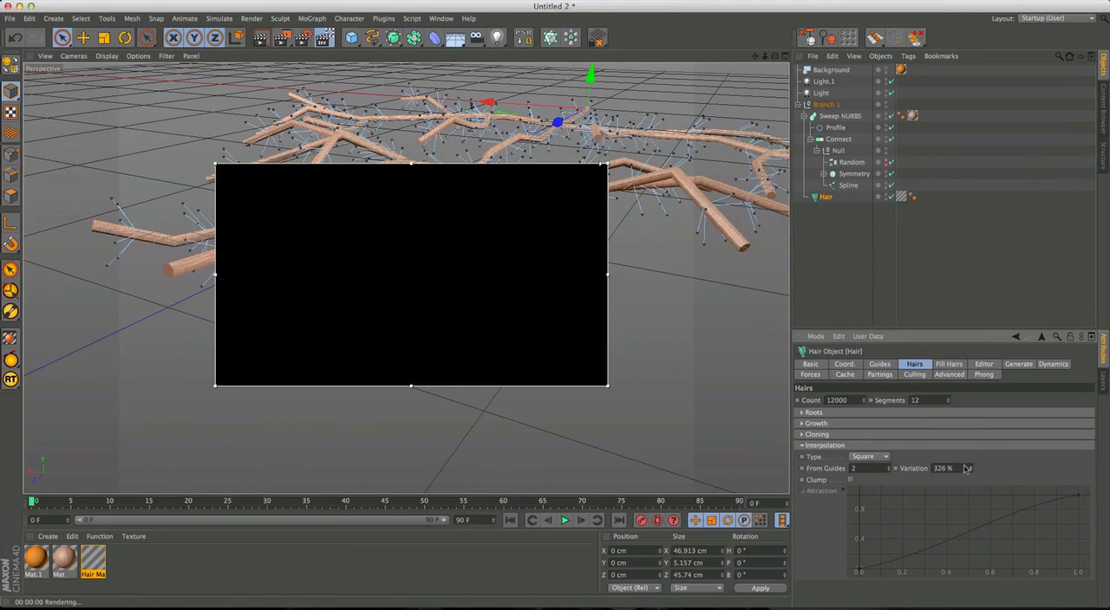
Lighten the dark end knot of the gradient in the Hair Mat Density texture with the whole branch in the preview.
alt+drag(511, 317, 572, 338)
alt+right_drag(555, 334, 468, 309)
alt+middle_drag(468, 308, 510, 295)
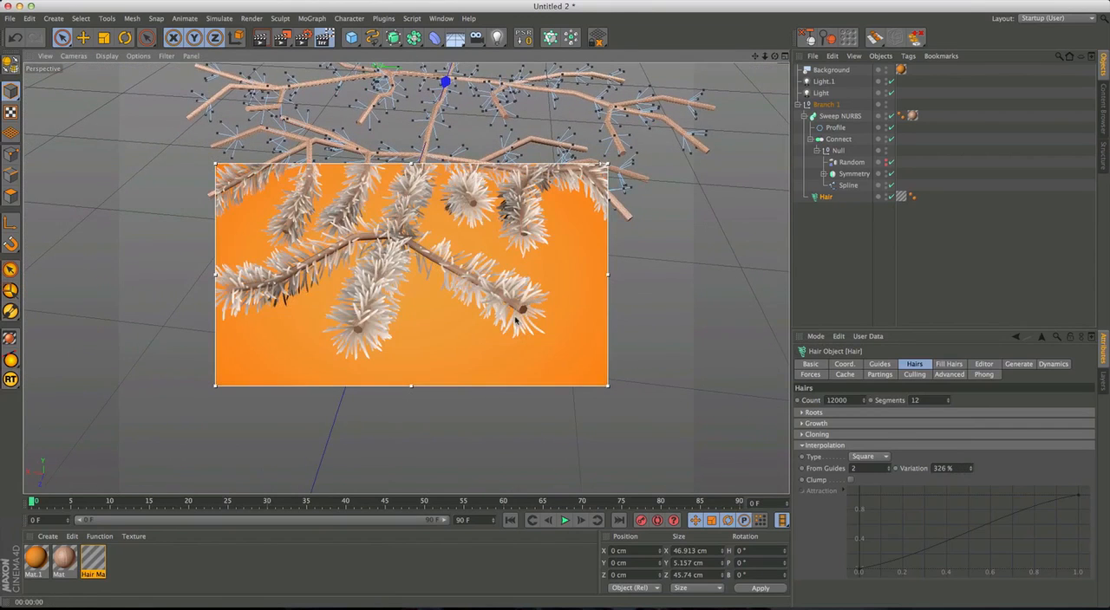
alt+drag(520, 300, 491, 323)
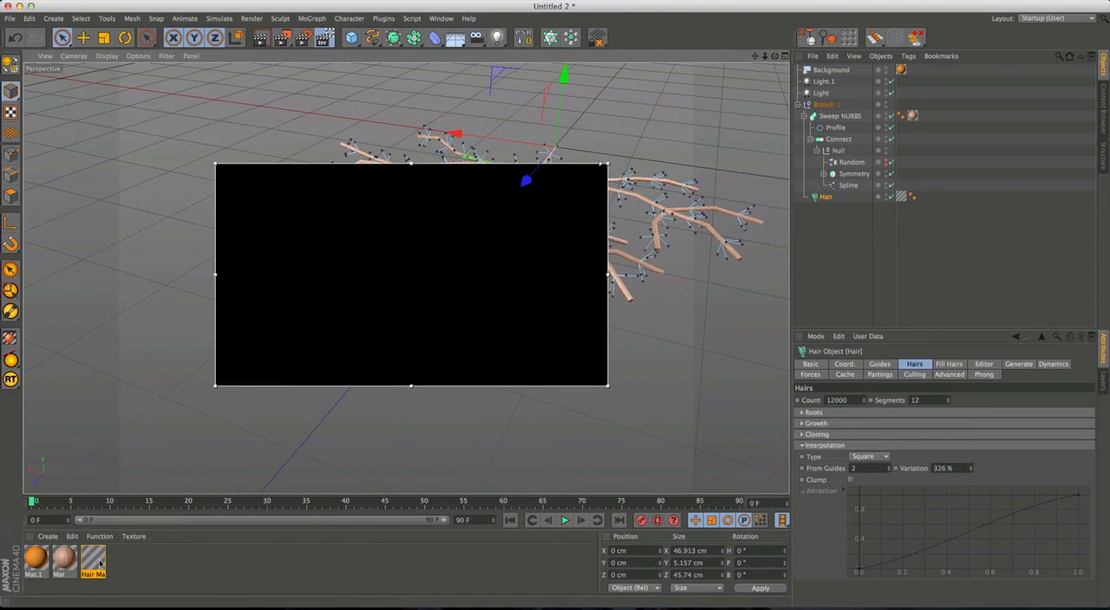
alt+drag(465, 292, 408, 309)
scroll(425, 300, down, 6)
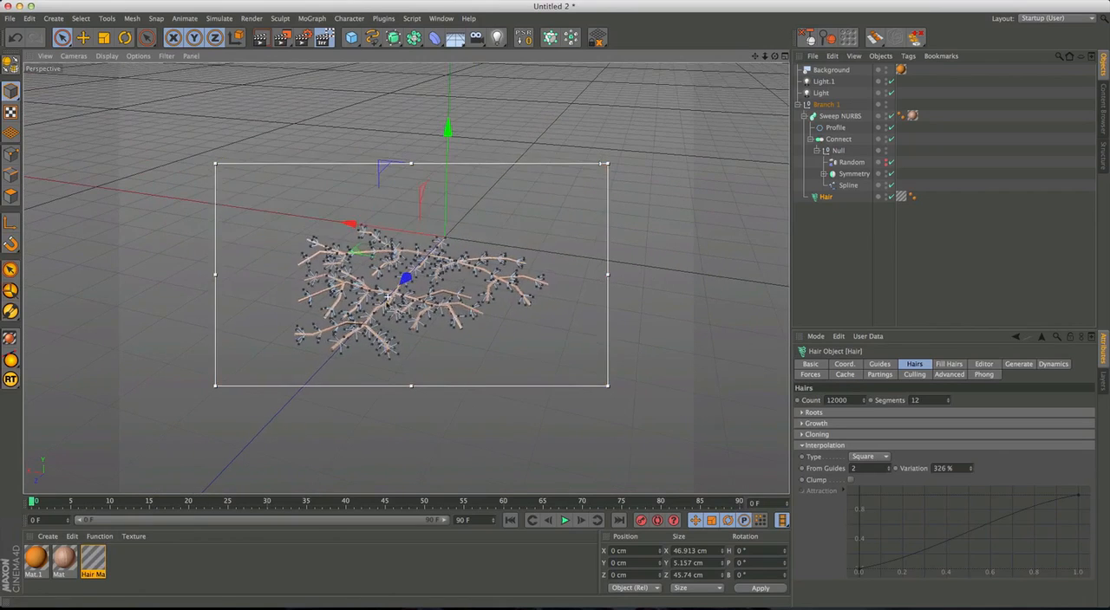
double_click(92, 561)
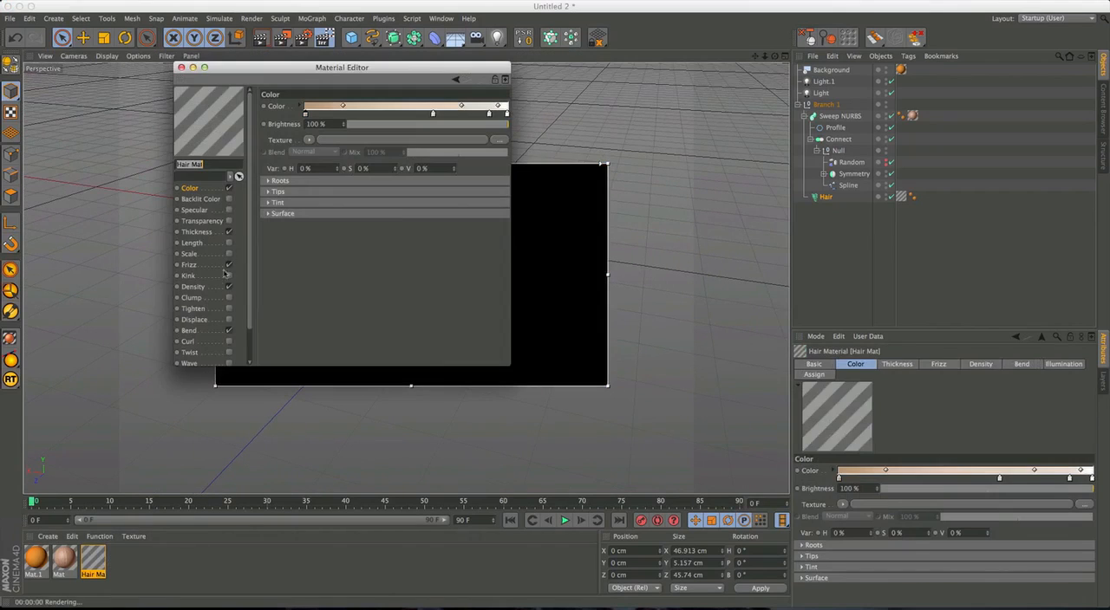
click(193, 287)
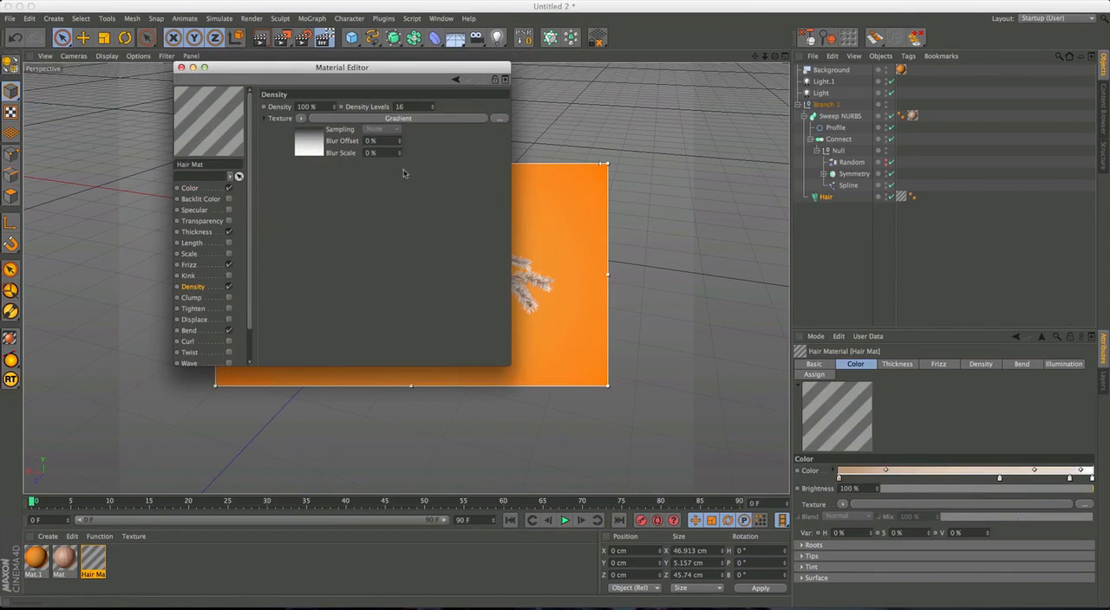
click(313, 143)
double_click(507, 197)
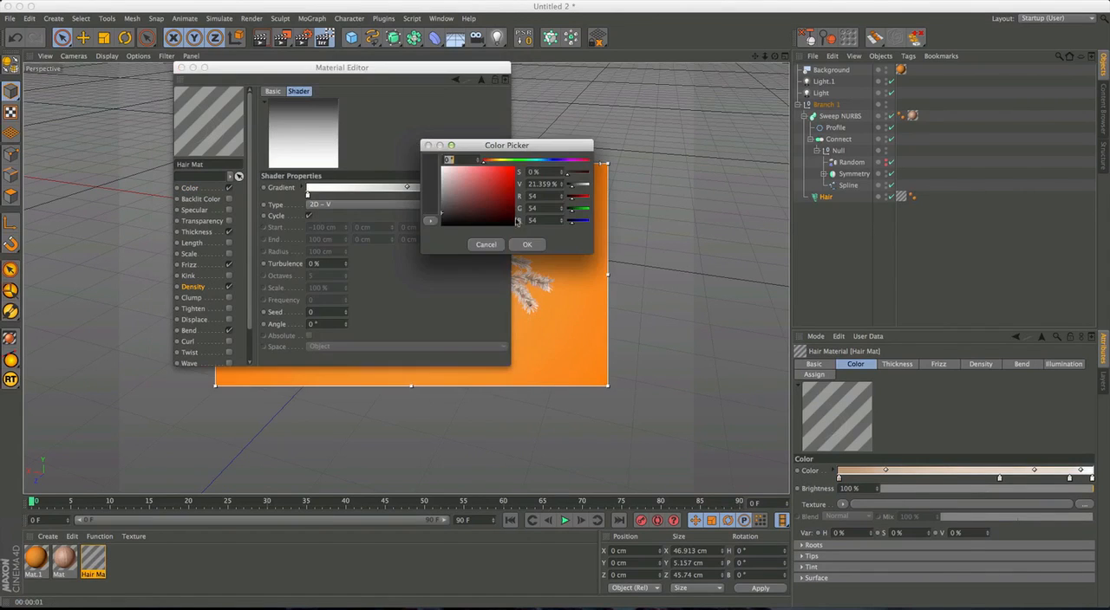
click(527, 246)
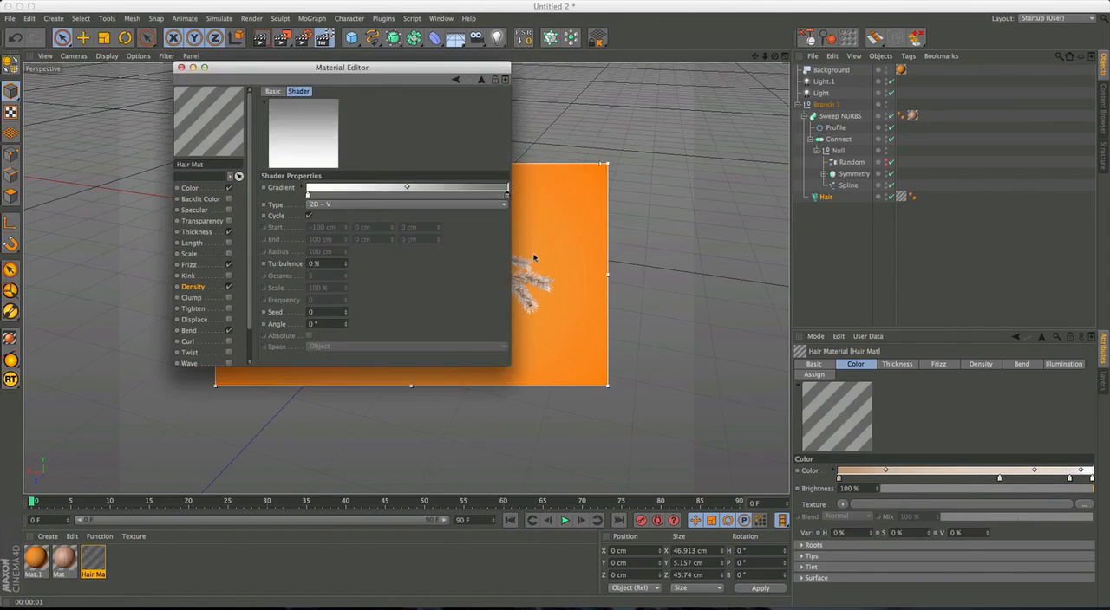
drag(422, 69, 979, 129)
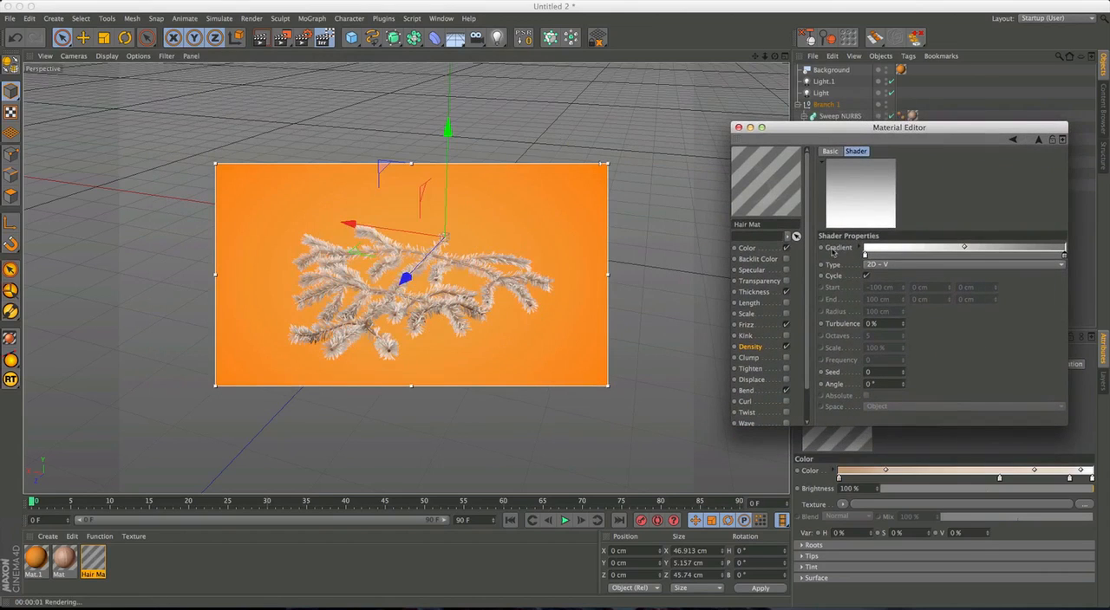
Shift the Density gradient's midpoint toward its dark end and darken the end knot.
drag(971, 249, 1002, 249)
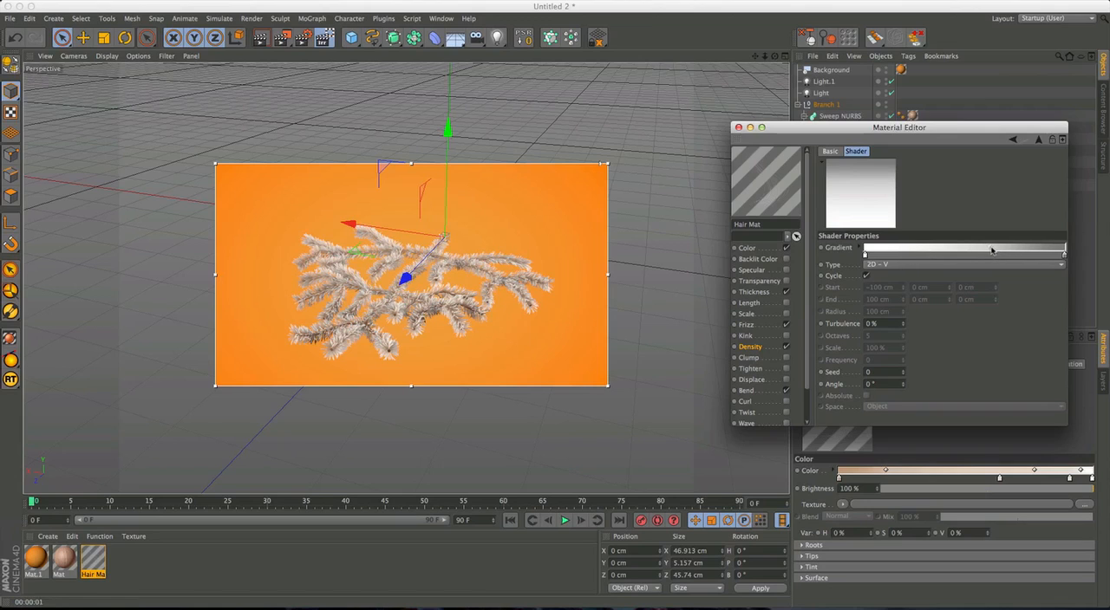
double_click(1065, 255)
drag(955, 263, 950, 272)
click(1039, 303)
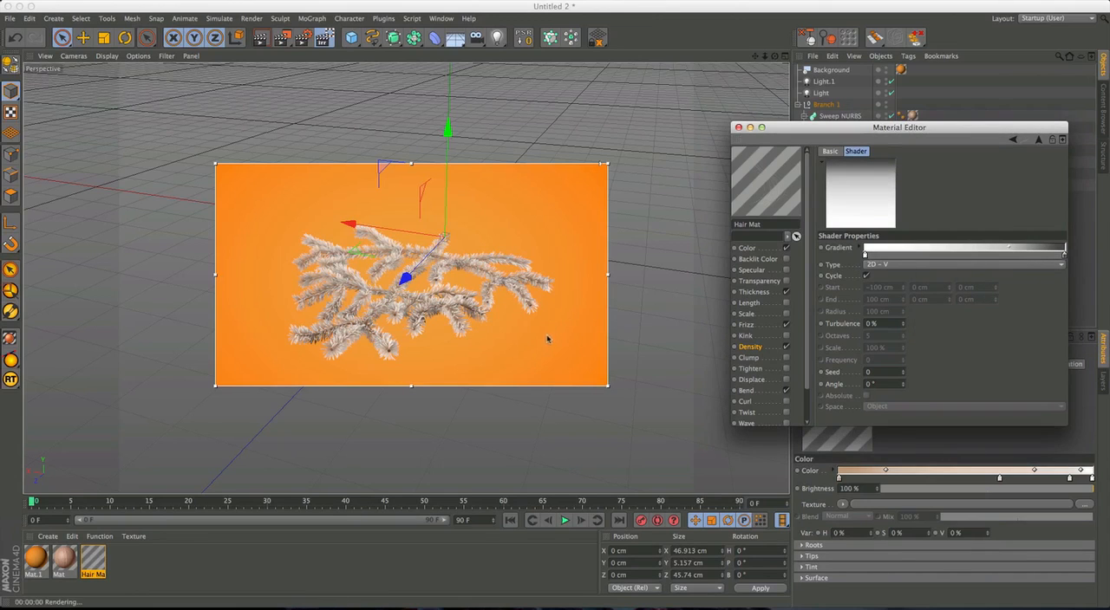
Try enabling Backlit Color on the Hair Mat with both knots of its gradient lightened to pale beige tones.
alt+drag(354, 327, 421, 282)
scroll(382, 295, up, 5)
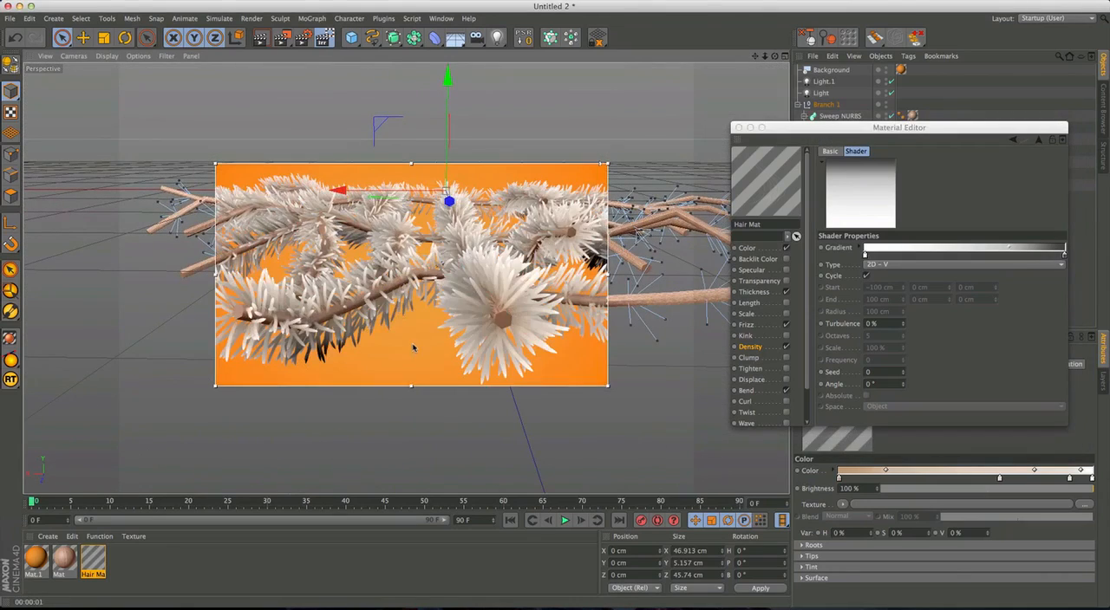
alt+drag(400, 338, 394, 291)
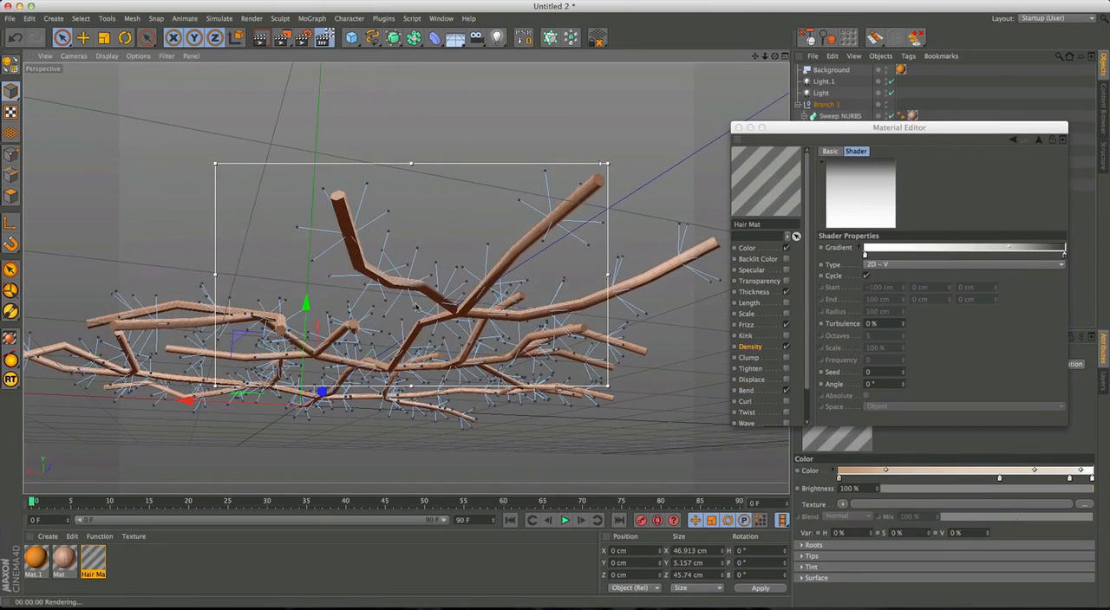
alt+drag(475, 333, 442, 300)
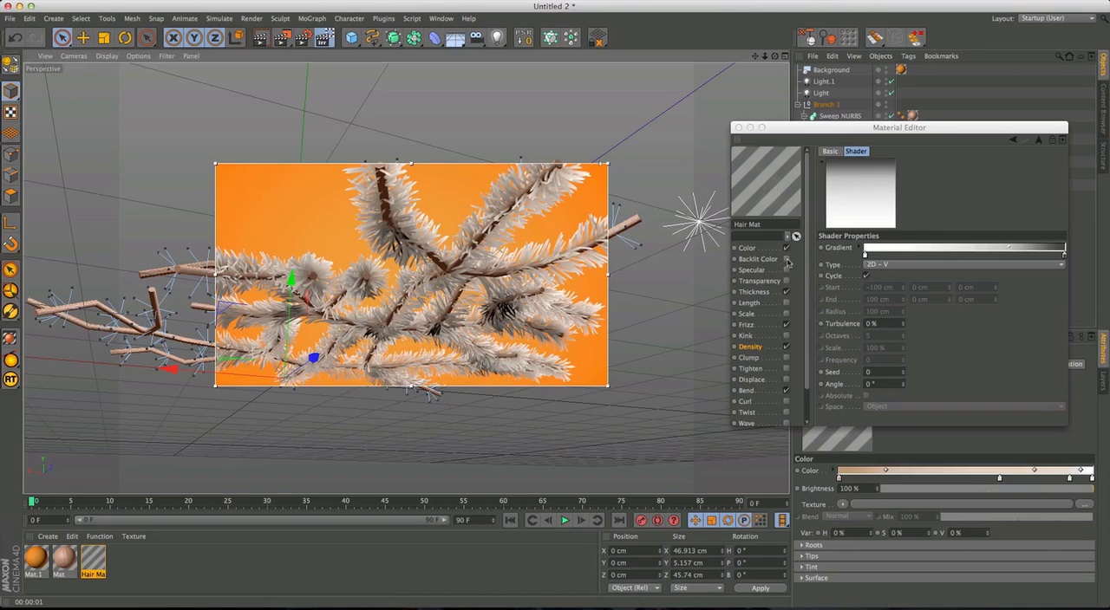
click(787, 259)
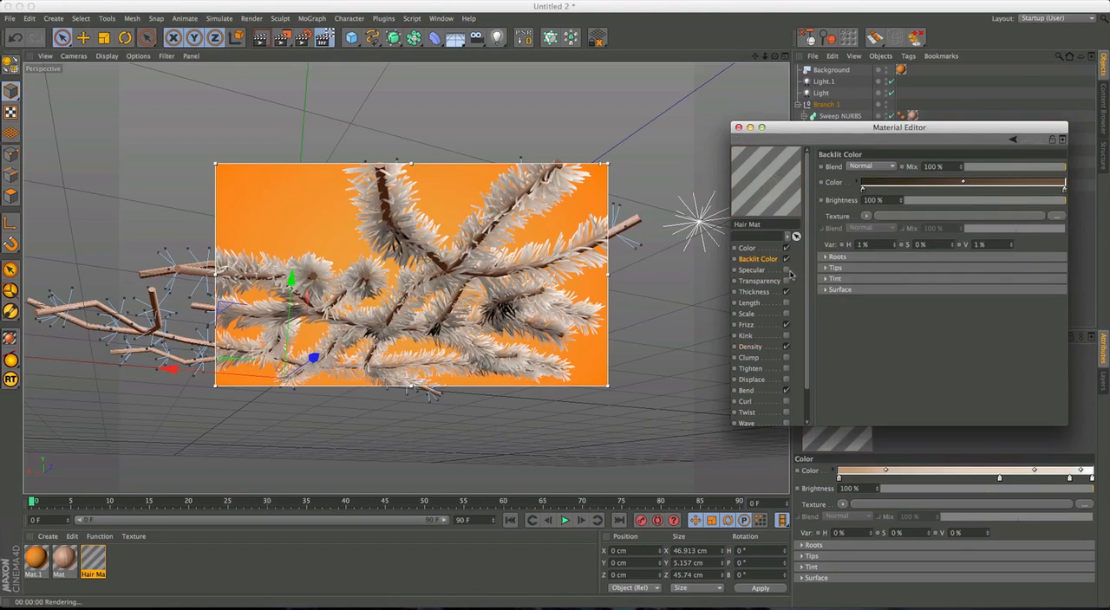
click(863, 191)
double_click(863, 192)
drag(813, 184, 807, 171)
click(886, 240)
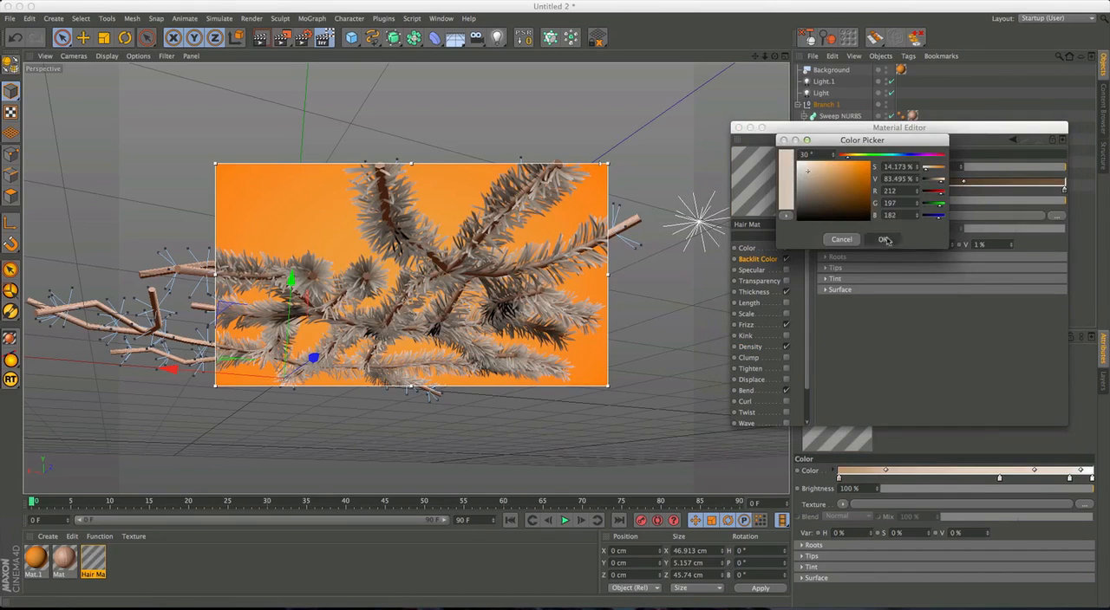
double_click(1064, 190)
drag(984, 193, 963, 167)
click(1041, 236)
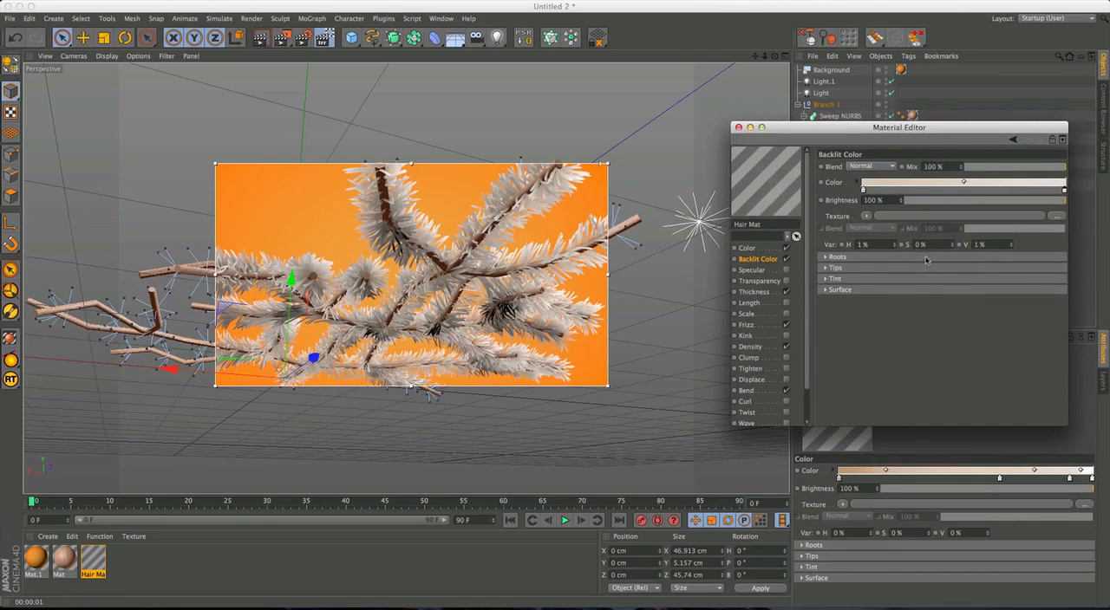
Lower the Hair Mat Illumination Diffuse to 78%.
scroll(781, 329, down, 3)
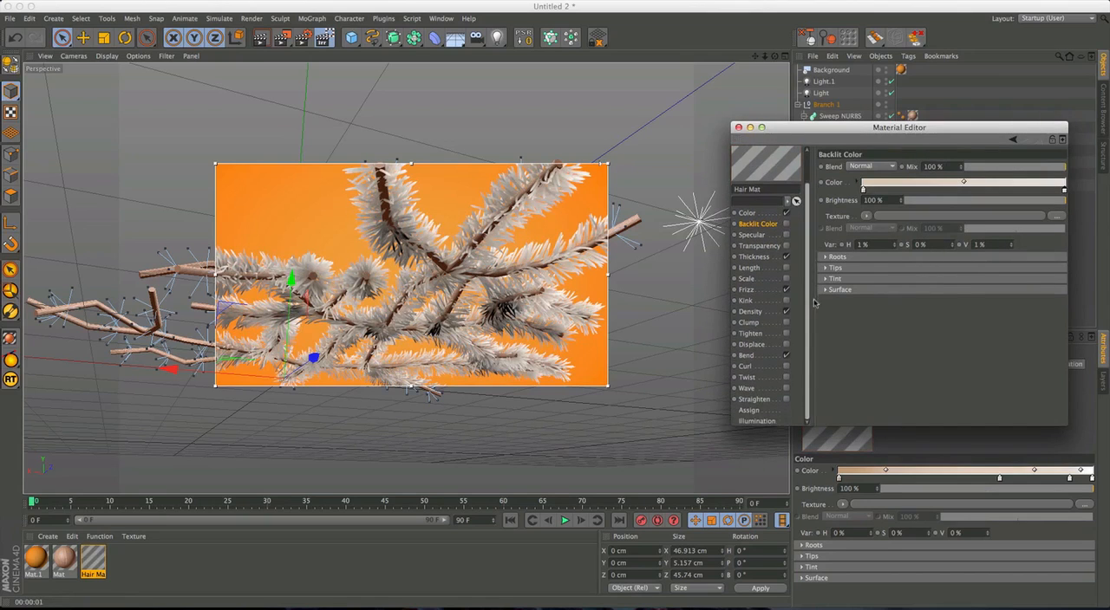
click(757, 421)
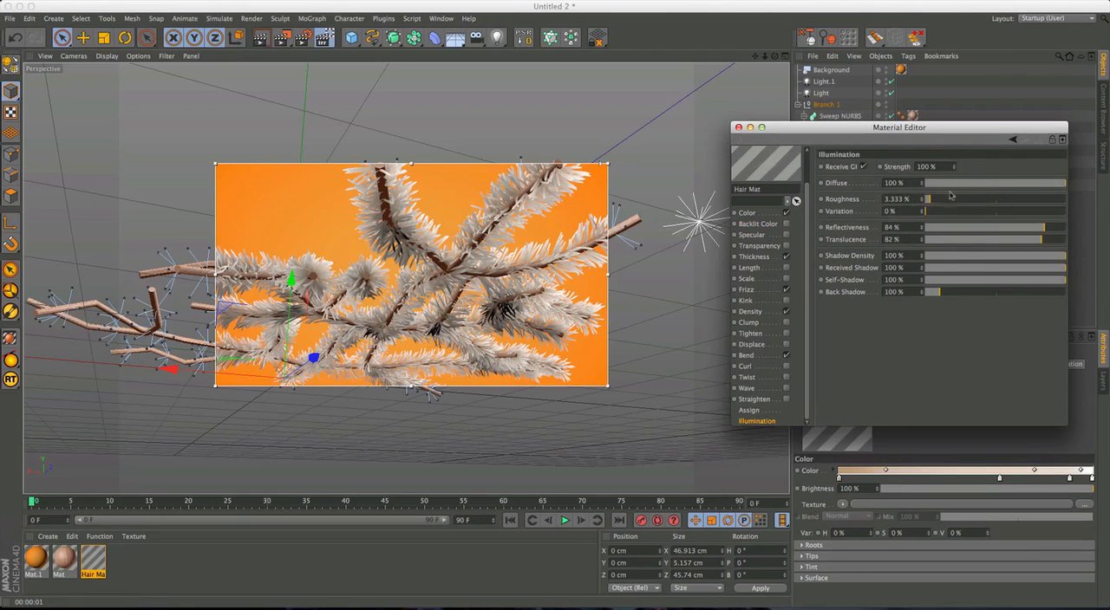
drag(1064, 183, 1015, 183)
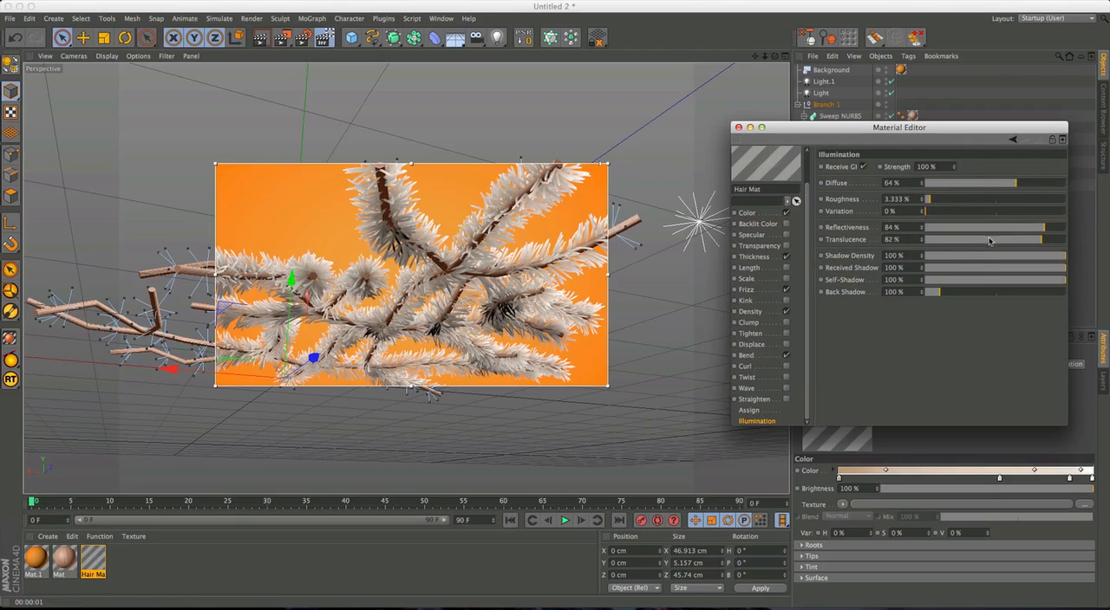
drag(1023, 184, 1036, 184)
Try several lower Back Shadow strengths in the Hair Mat Illumination and set the value to 80%.
drag(939, 299, 929, 297)
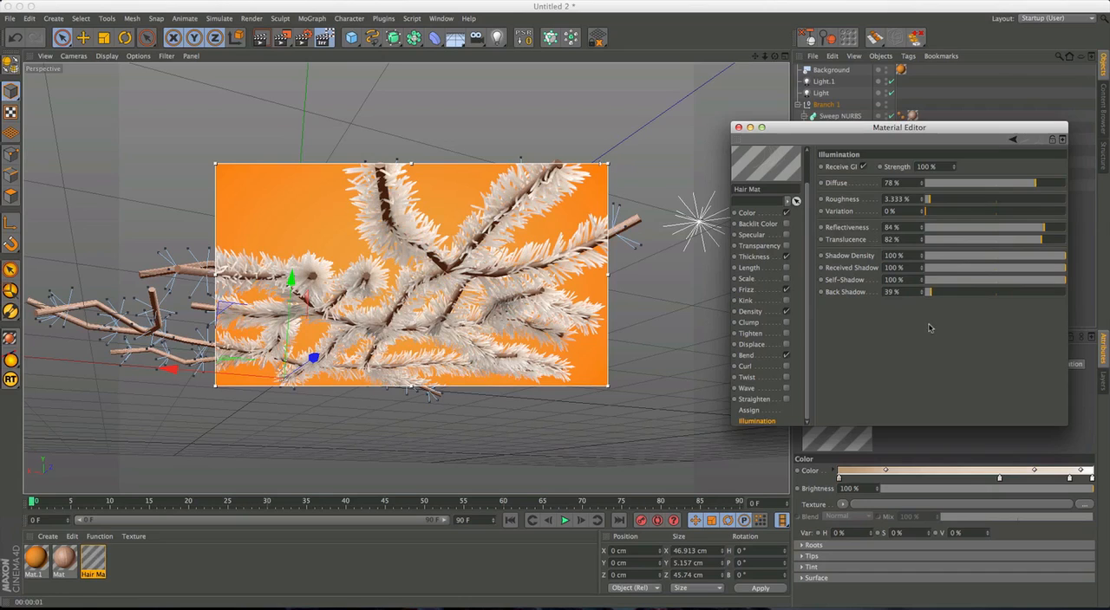
drag(934, 294, 939, 297)
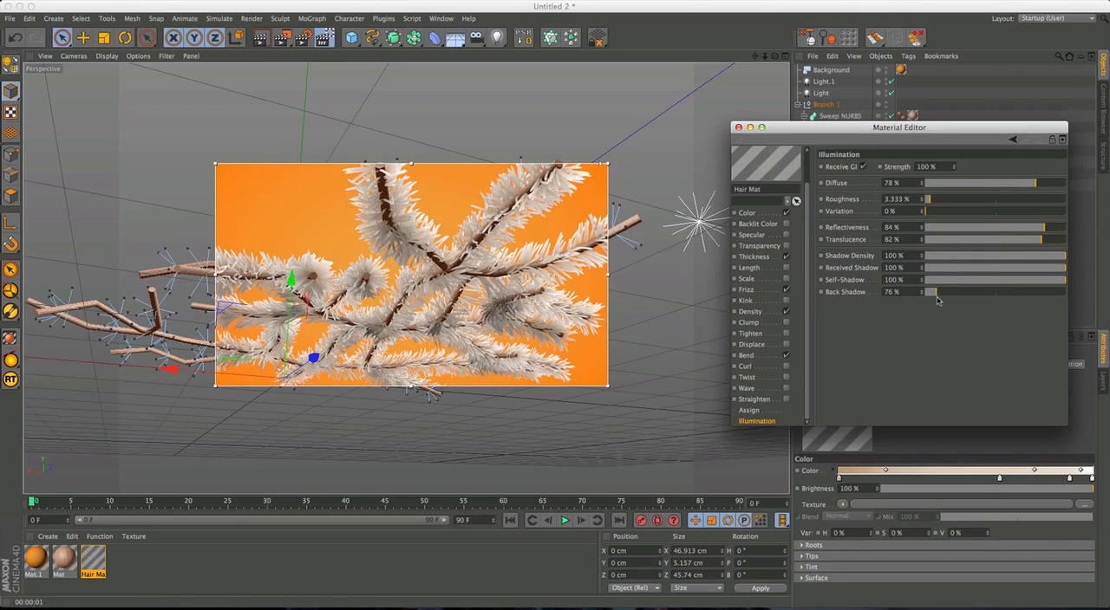
drag(935, 296, 937, 296)
click(893, 293)
text(80)
key(Return)
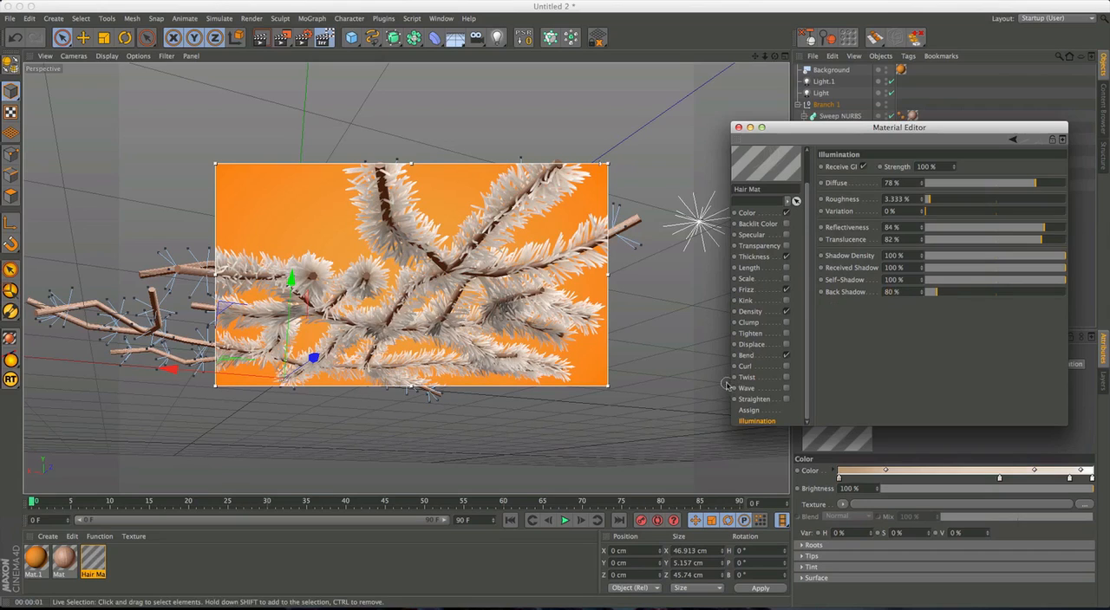
Examine the rendered needles on the branch from several angles, both from a distance and close up.
alt+drag(340, 247, 512, 319)
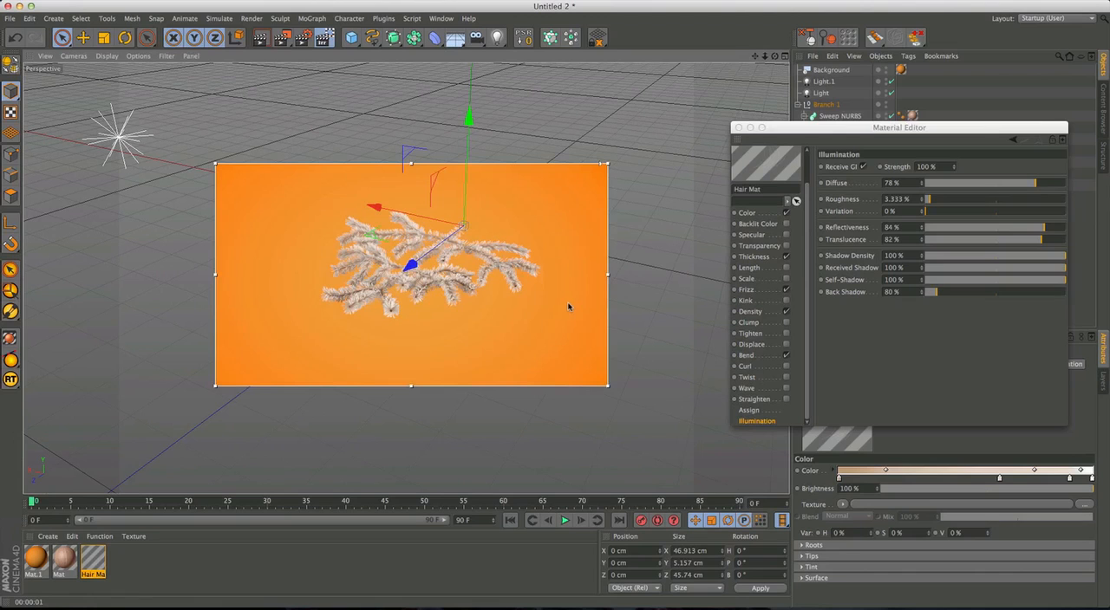
alt+drag(441, 278, 405, 277)
alt+drag(508, 307, 541, 301)
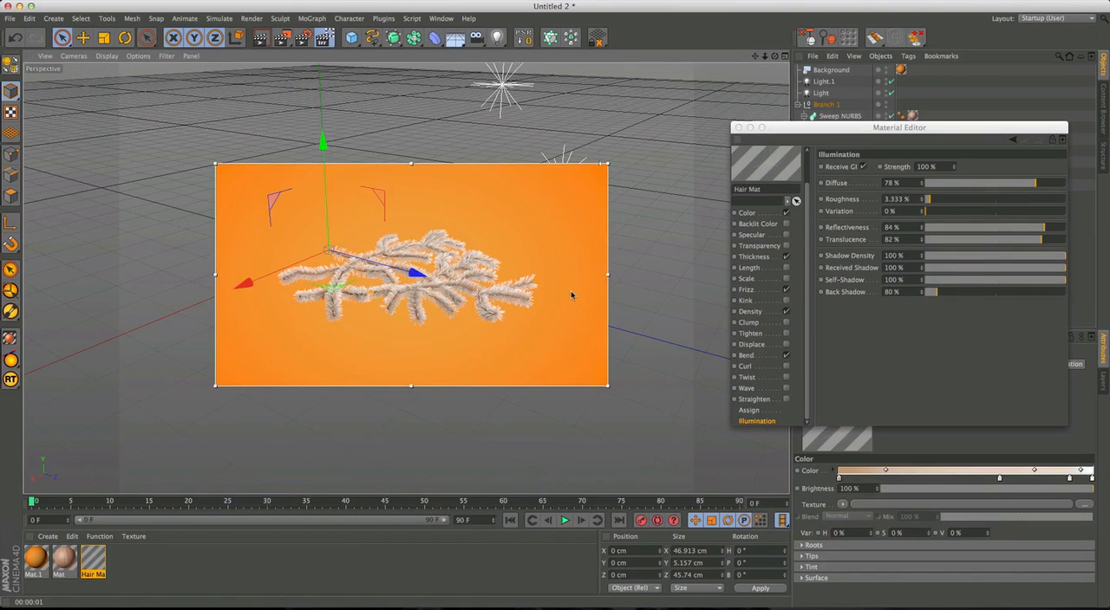
alt+right_drag(352, 318, 376, 277)
alt+middle_drag(354, 232, 400, 334)
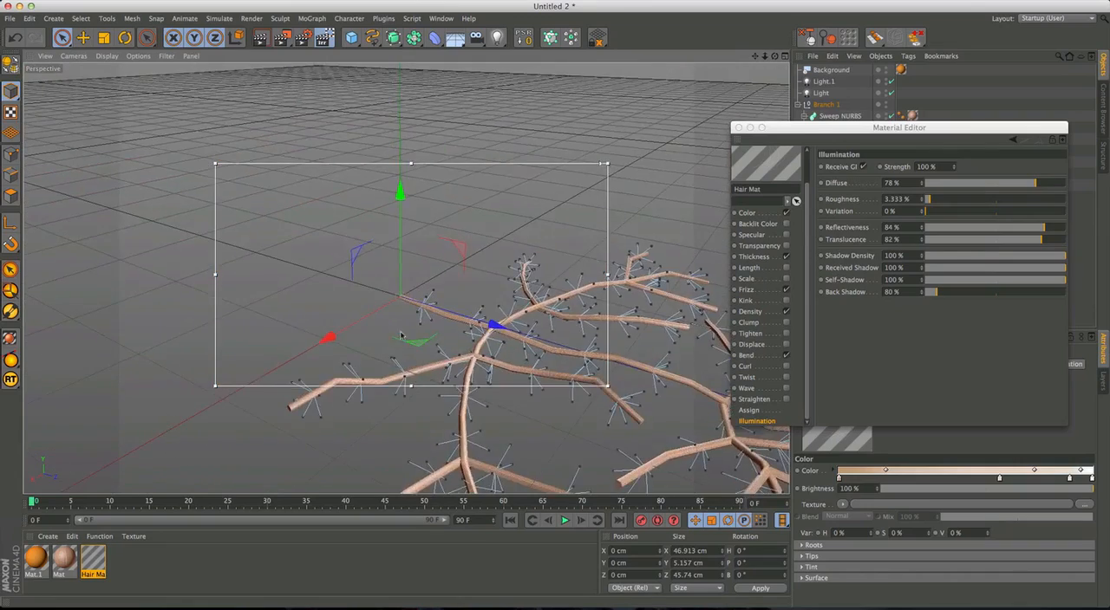
mouse_move(401, 335)
alt+mouse_down()
mouse_move(407, 286)
mouse_move(392, 297)
mouse_move(373, 271)
mouse_move(406, 278)
mouse_move(410, 332)
alt+mouse_up()
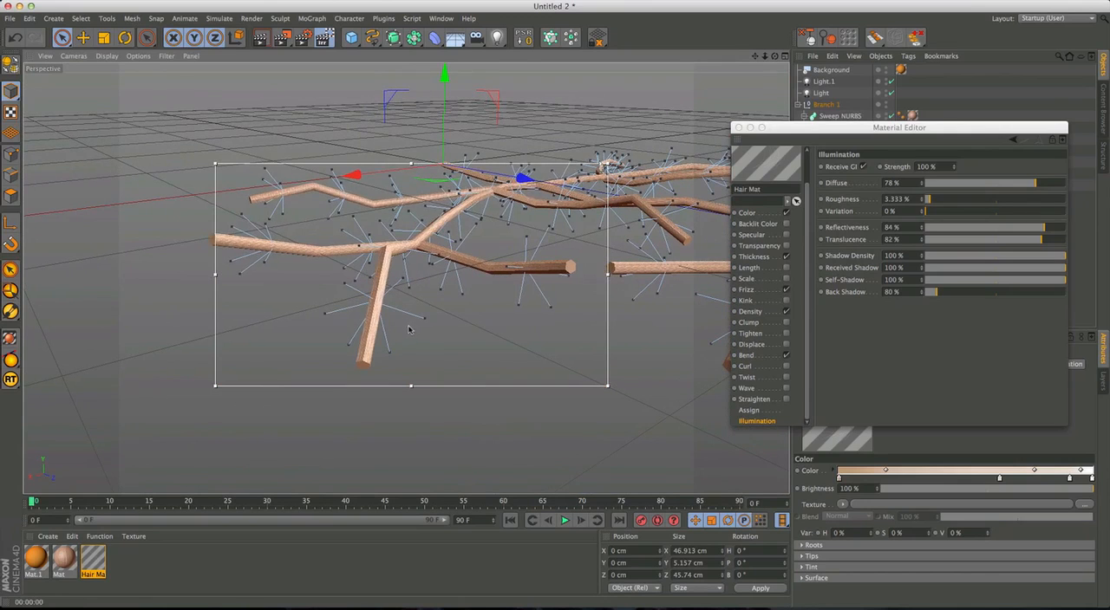
alt+drag(366, 357, 388, 305)
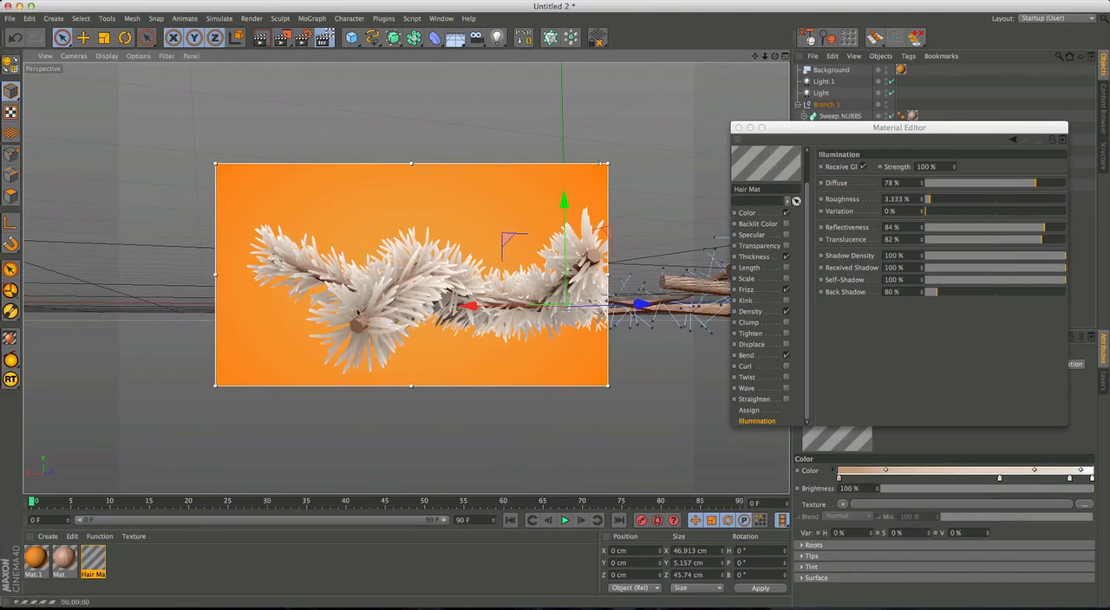
alt+drag(412, 276, 449, 287)
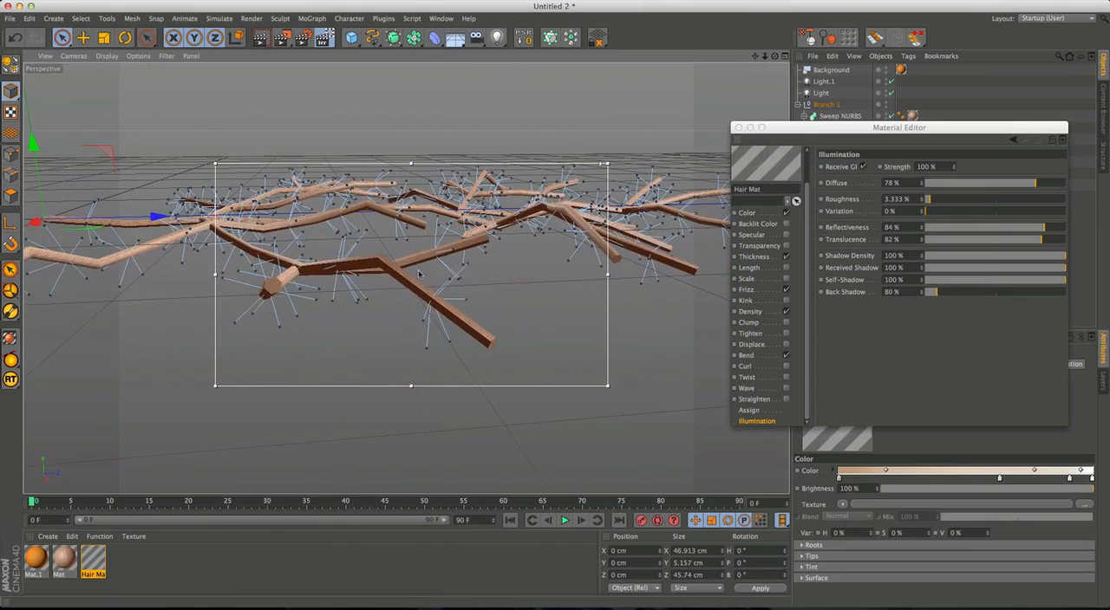
alt+drag(449, 287, 521, 326)
alt+right_drag(464, 248, 417, 258)
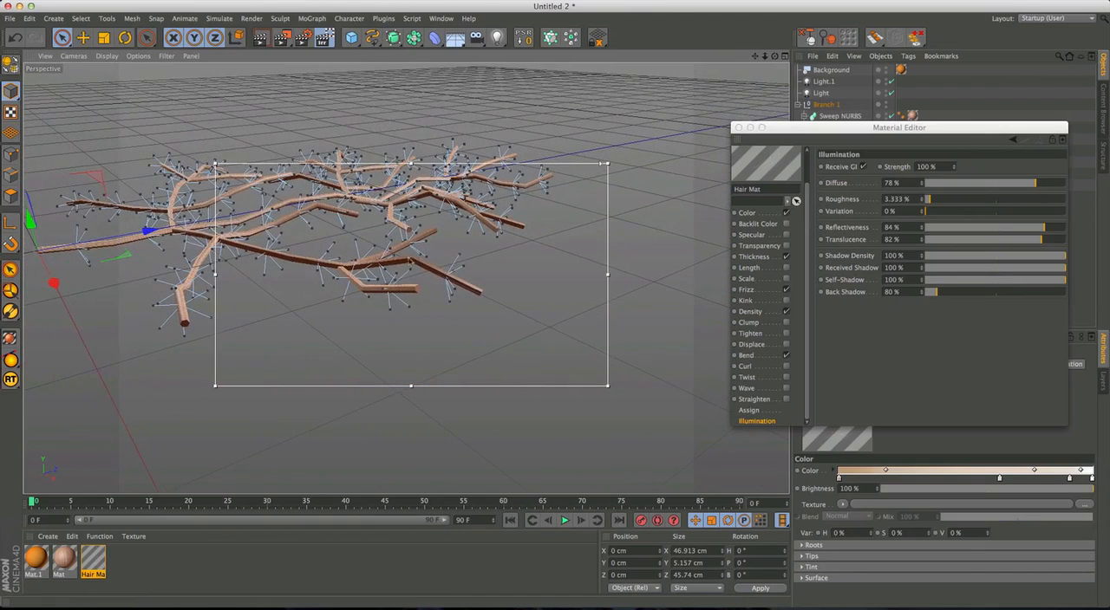
Close the Material Editor and show the branch in an enlarged Top view.
middle_click(418, 258)
drag(787, 135, 823, 162)
click(774, 154)
middle_click(627, 237)
mouse_move(470, 371)
alt+right_down()
mouse_move(422, 346)
mouse_move(486, 381)
alt+right_up()
Comb the hair guides on both sides of the branch in the Top view with the hair Brush, and return to the Perspective view.
click(220, 18)
mouse_move(232, 141)
click(296, 181)
alt+middle_drag(400, 221, 395, 420)
alt+middle_drag(550, 403, 518, 283)
alt+middle_drag(512, 429, 609, 366)
drag(523, 356, 495, 271)
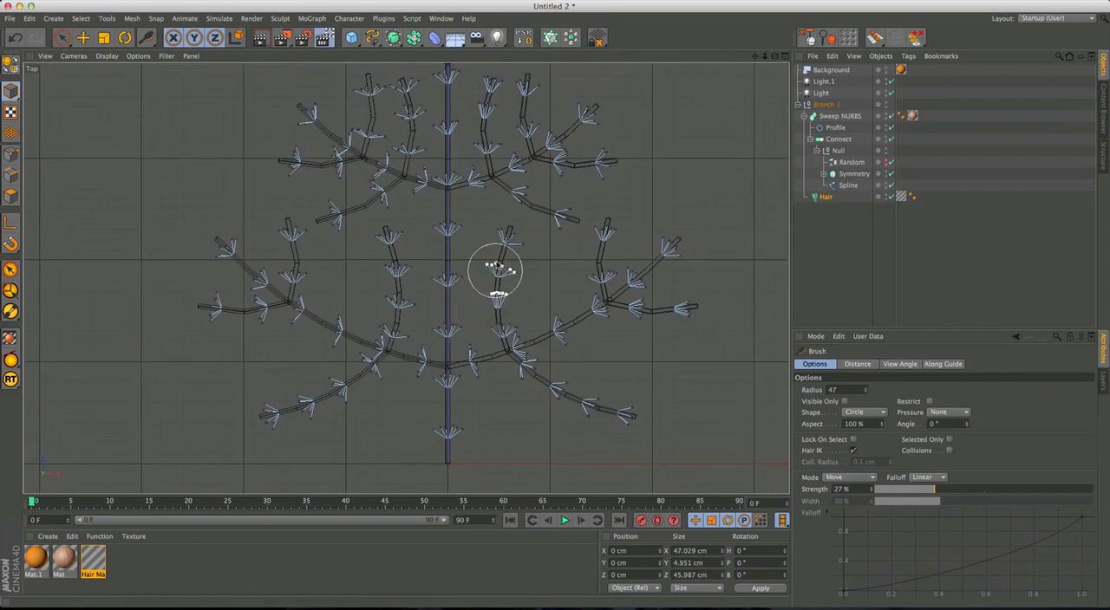
drag(228, 249, 215, 307)
alt+middle_drag(636, 382, 540, 357)
alt+right_drag(617, 307, 577, 248)
middle_click(540, 292)
middle_click(226, 202)
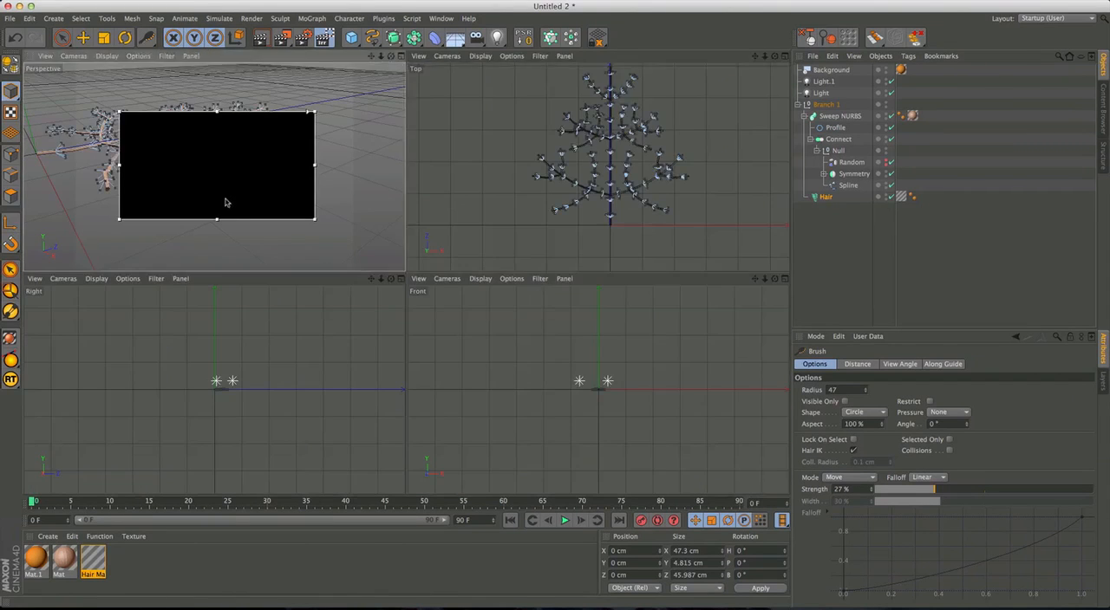
Raise the Mat material's Luminance brightness to 84% and lighten its luminance color to RGB 116, 72, 54.
middle_click(225, 202)
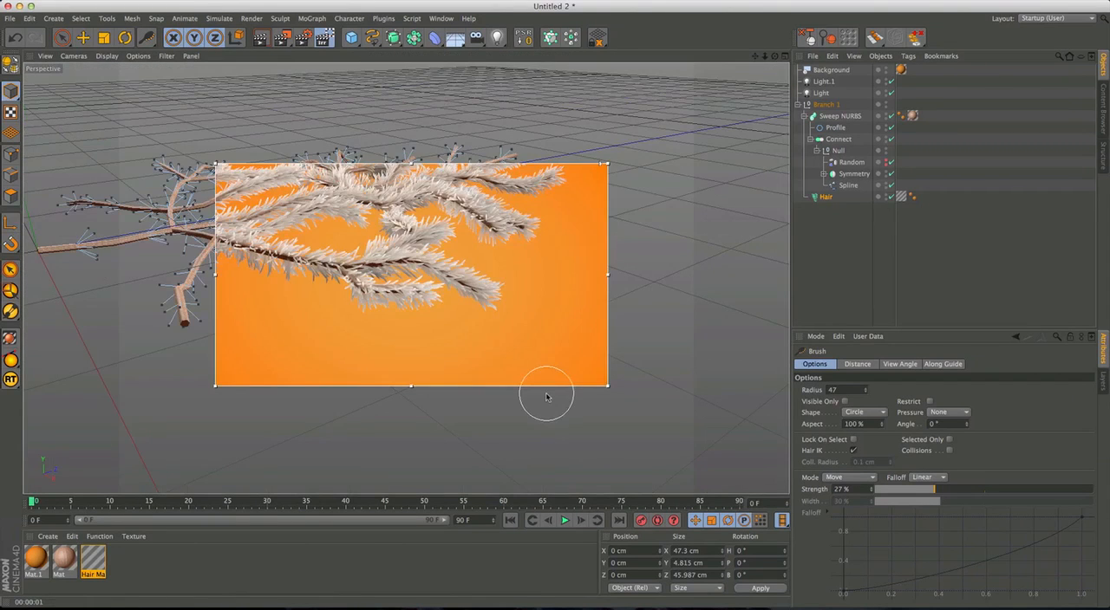
alt+drag(463, 294, 503, 385)
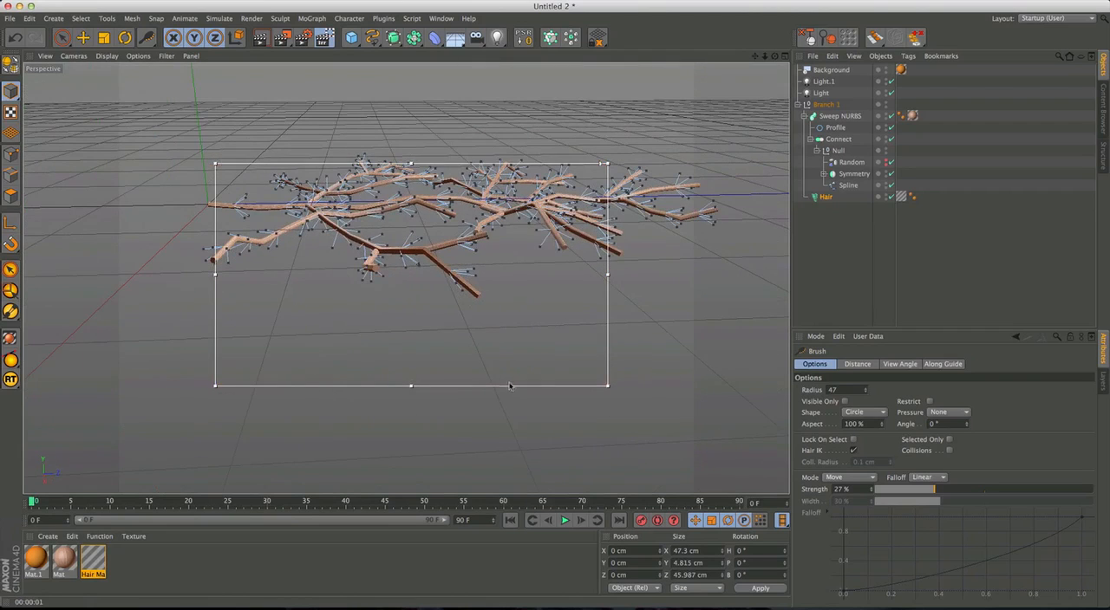
alt+drag(492, 327, 462, 338)
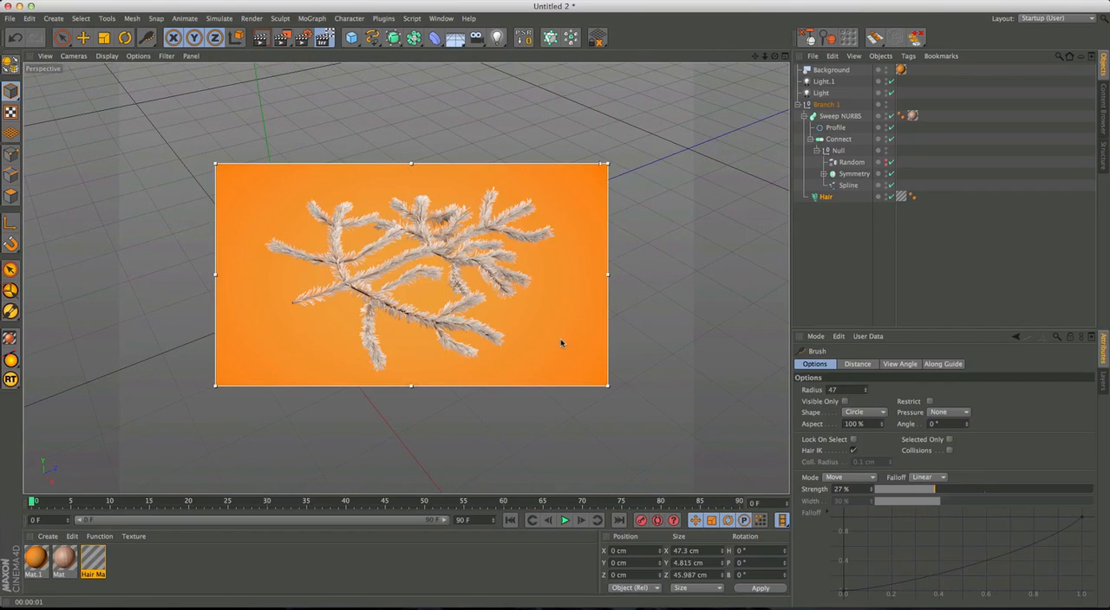
double_click(64, 559)
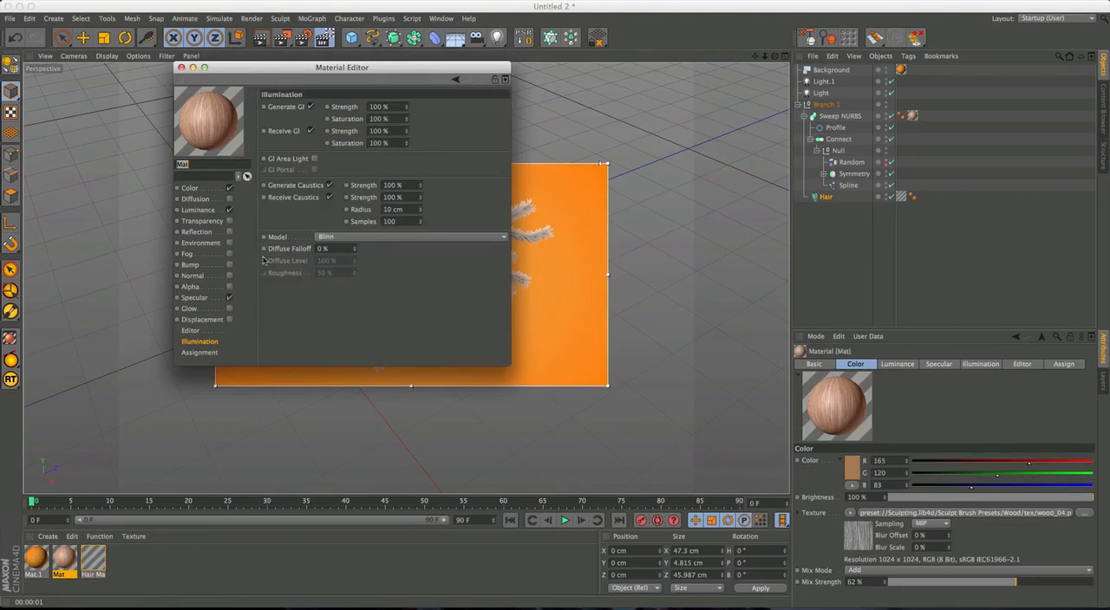
click(197, 210)
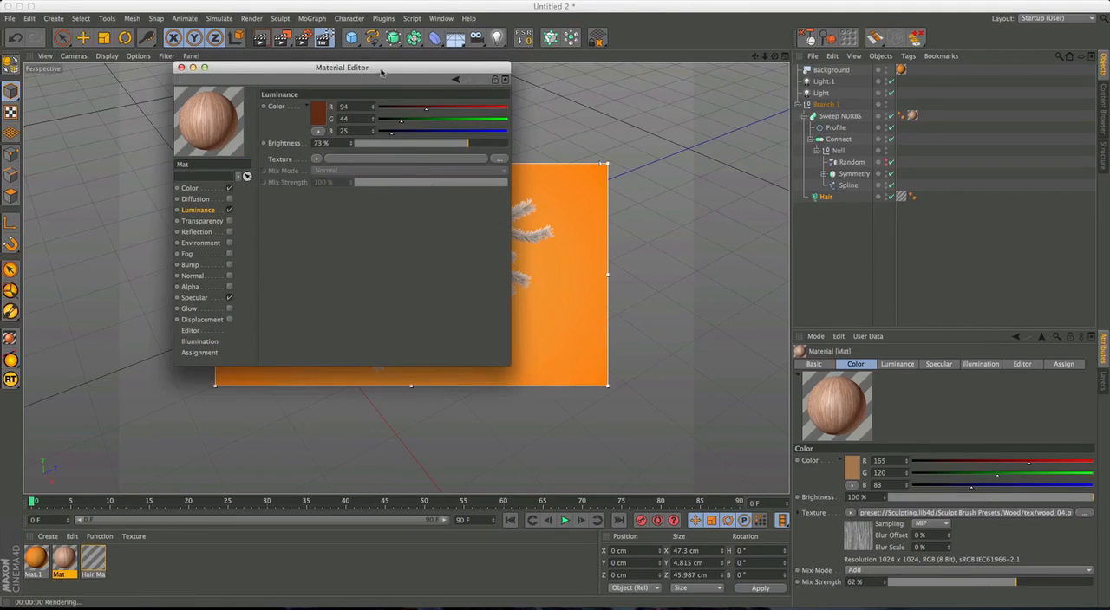
drag(364, 66, 766, 92)
drag(872, 170, 884, 171)
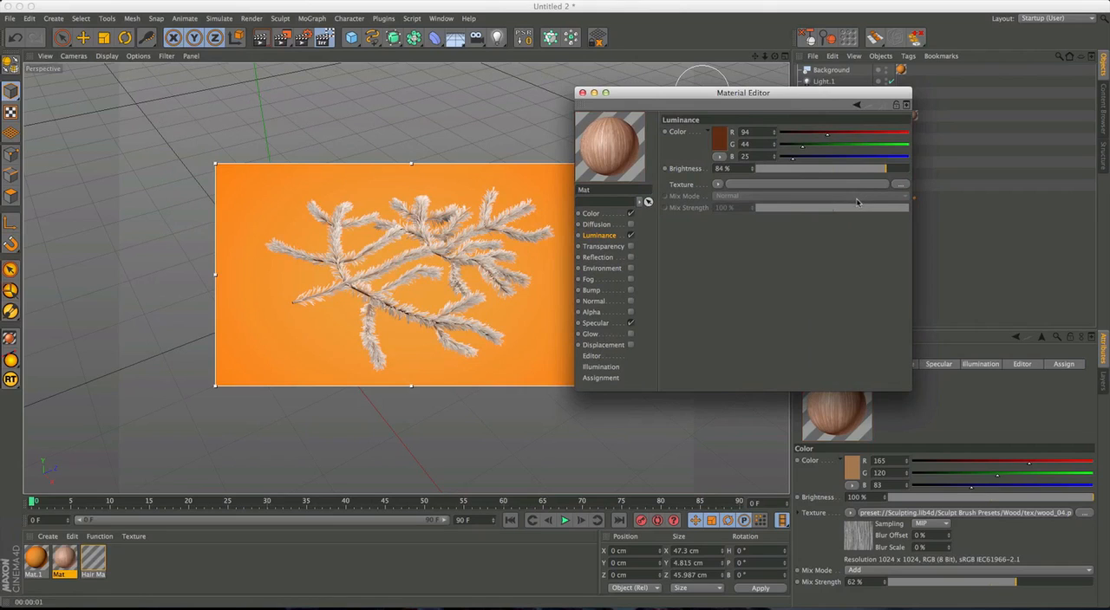
click(719, 143)
drag(704, 153, 696, 149)
click(741, 192)
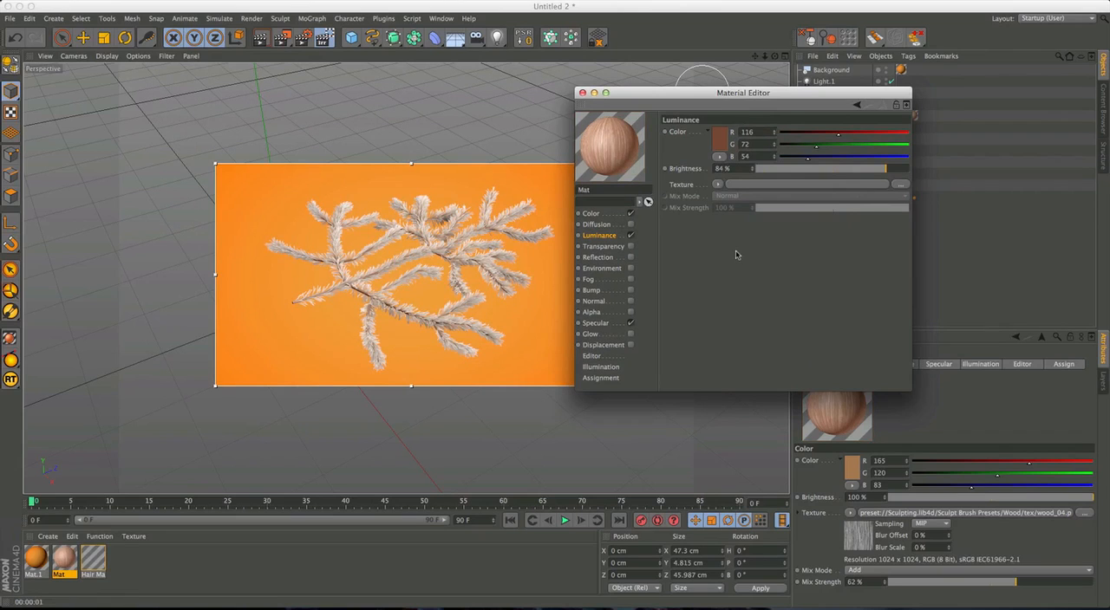
Lower the Mat material's Specular height to 7% and further to 0%, checking the rendered bark up close.
scroll(420, 305, up, 10)
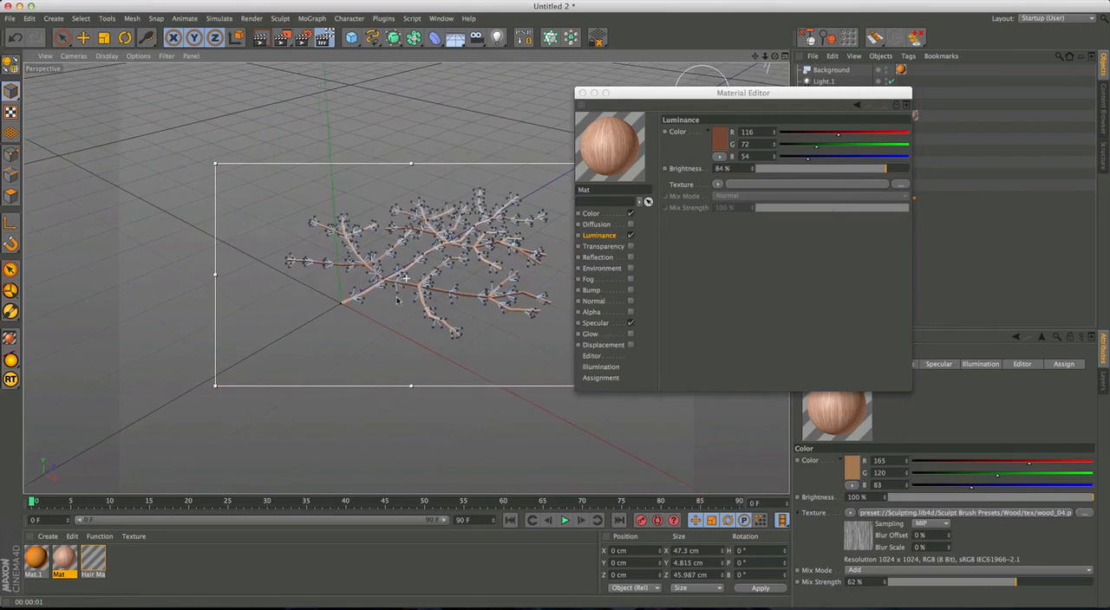
alt+drag(422, 294, 458, 252)
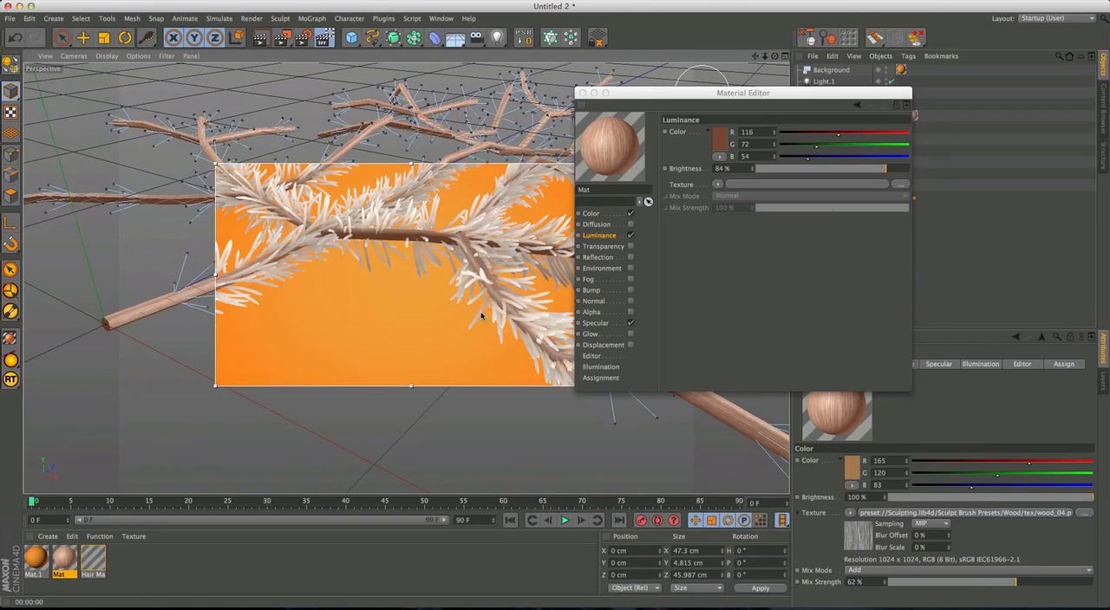
alt+drag(460, 261, 503, 275)
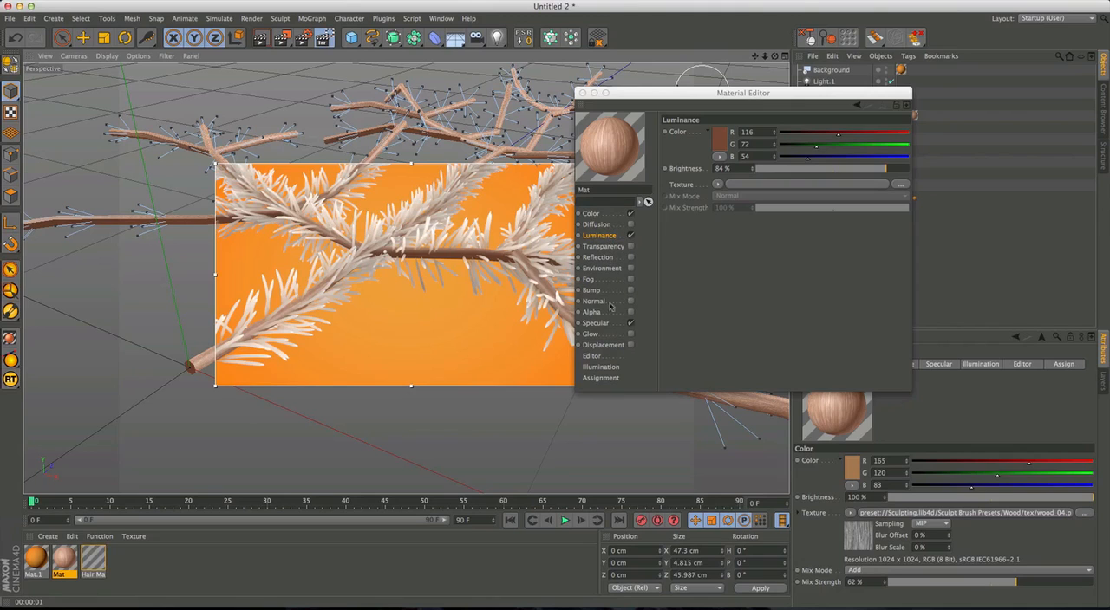
click(630, 325)
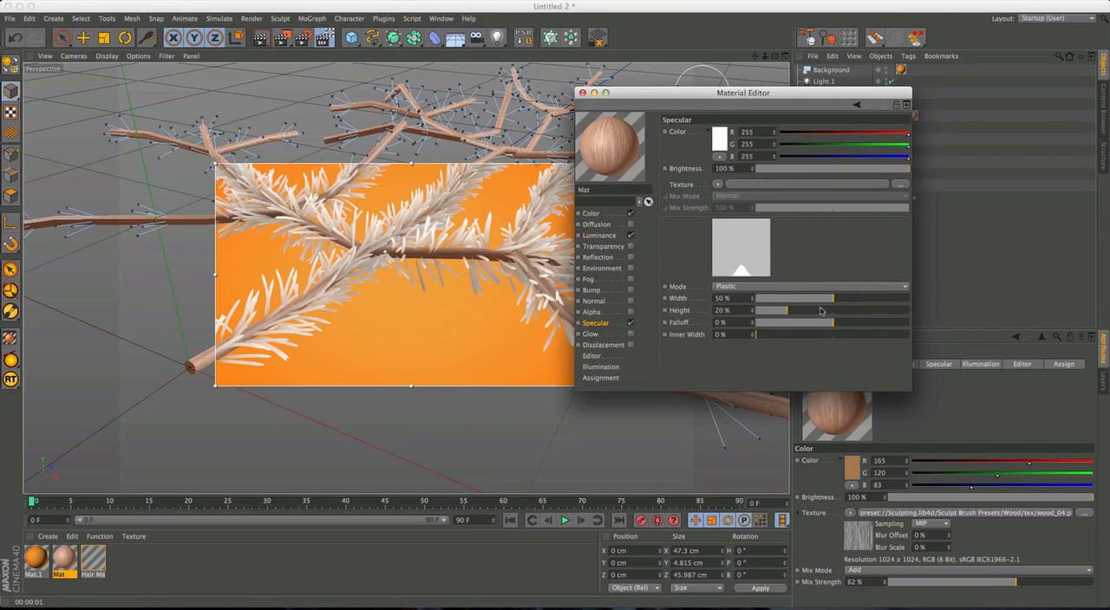
drag(790, 315, 767, 316)
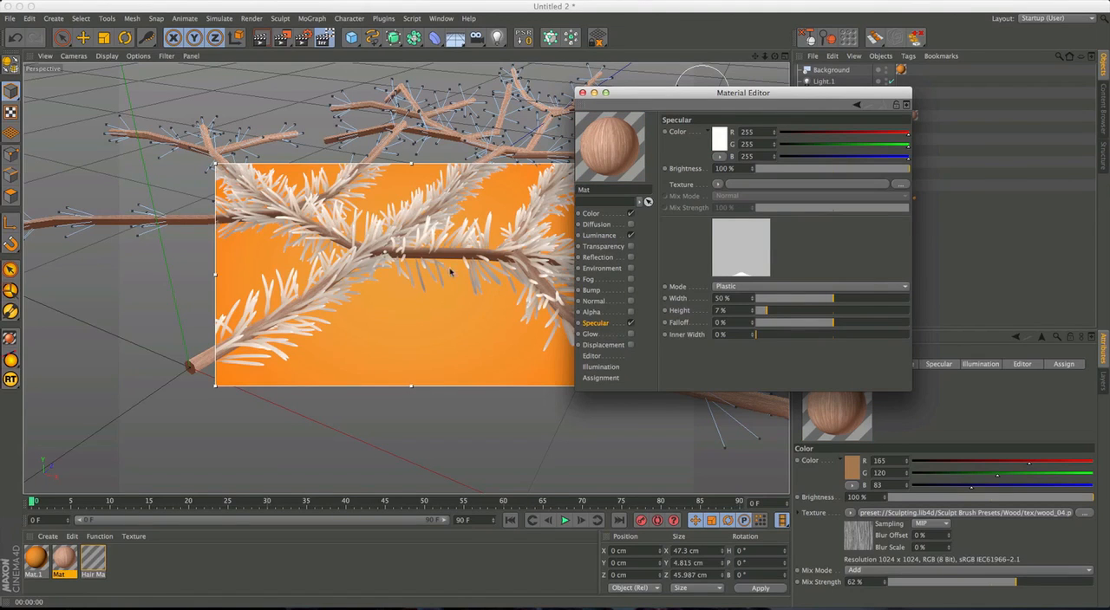
alt+drag(450, 276, 452, 318)
alt+right_drag(453, 318, 385, 314)
alt+drag(386, 314, 408, 316)
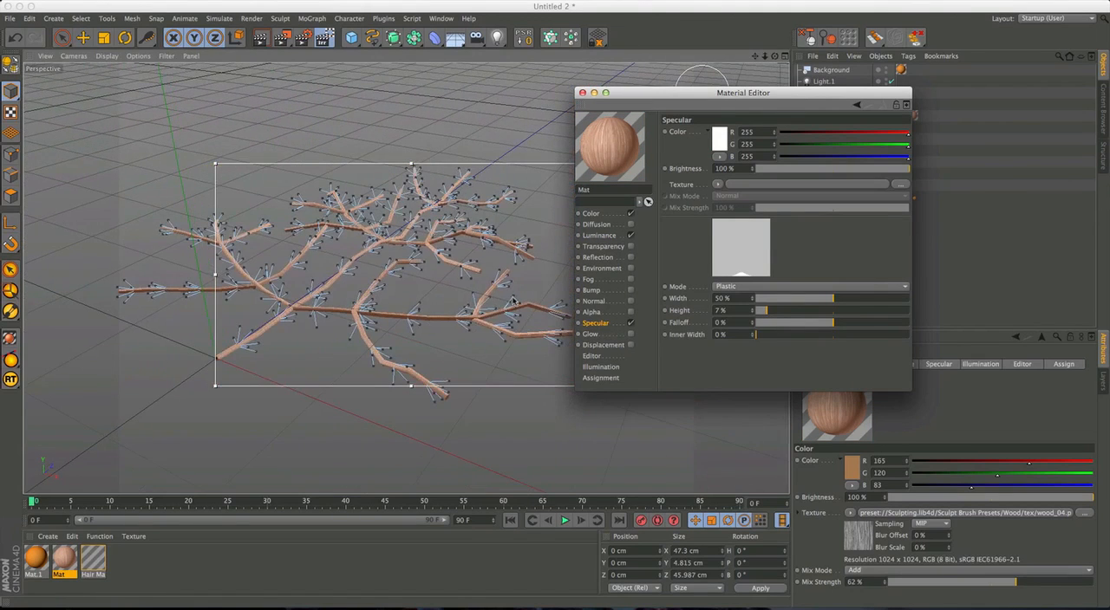
drag(766, 312, 748, 314)
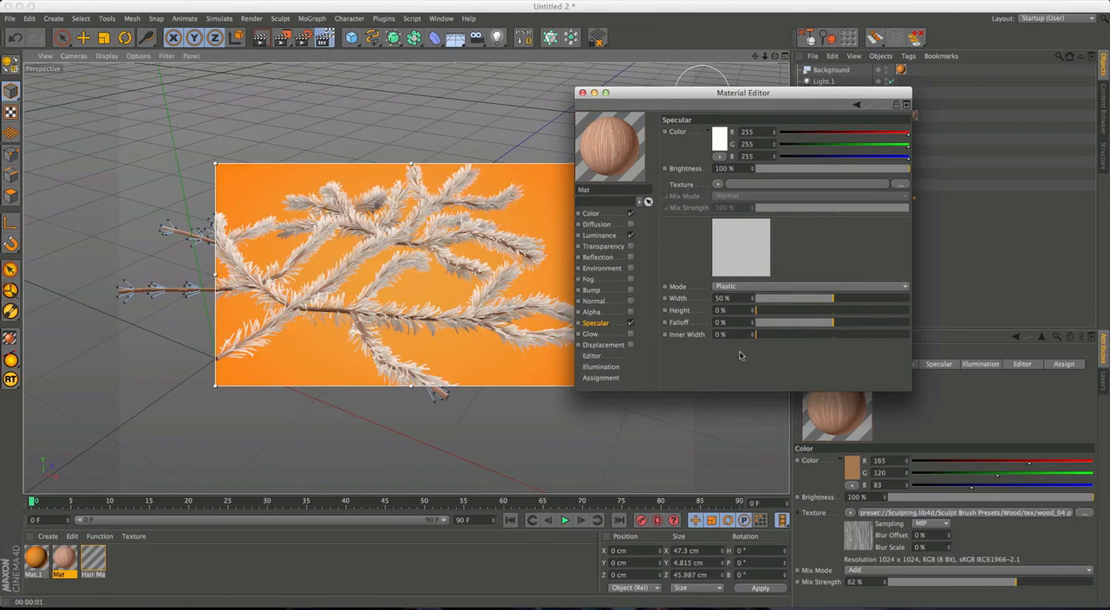
Examine the rendered branch from several angles and close the Material Editor.
alt+drag(512, 270, 477, 312)
alt+right_drag(477, 312, 440, 310)
alt+middle_drag(441, 310, 347, 328)
alt+drag(451, 306, 337, 309)
alt+middle_drag(336, 309, 261, 300)
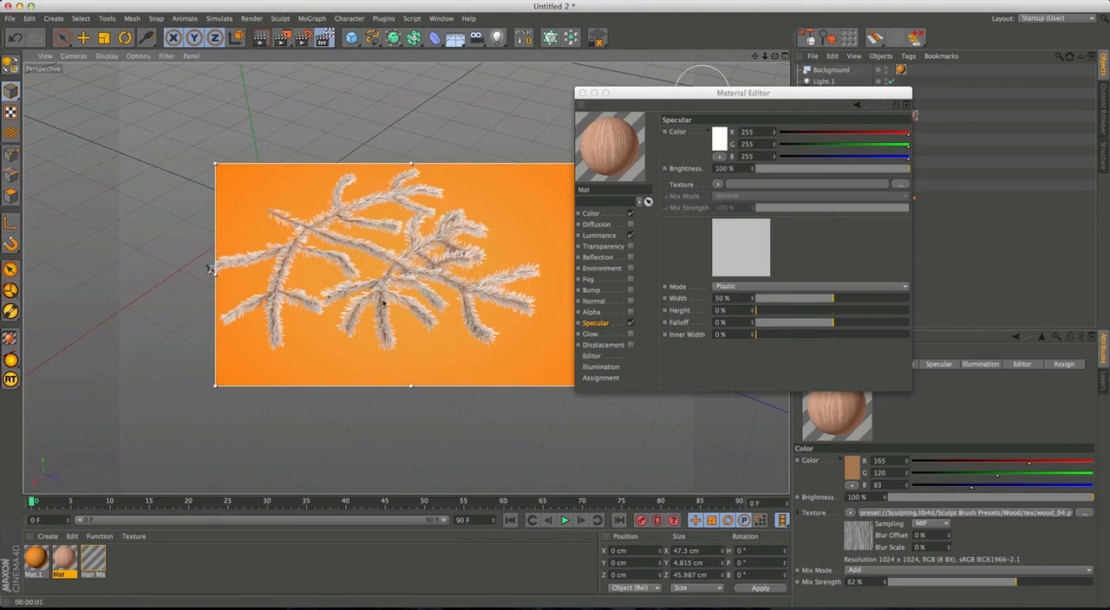
alt+middle_drag(390, 282, 404, 296)
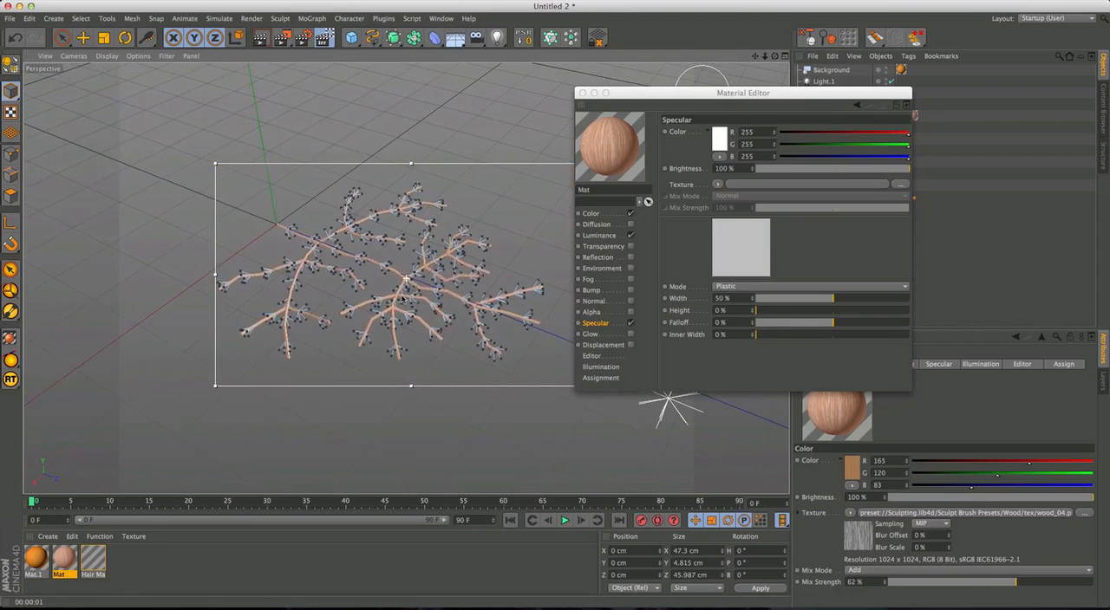
click(582, 93)
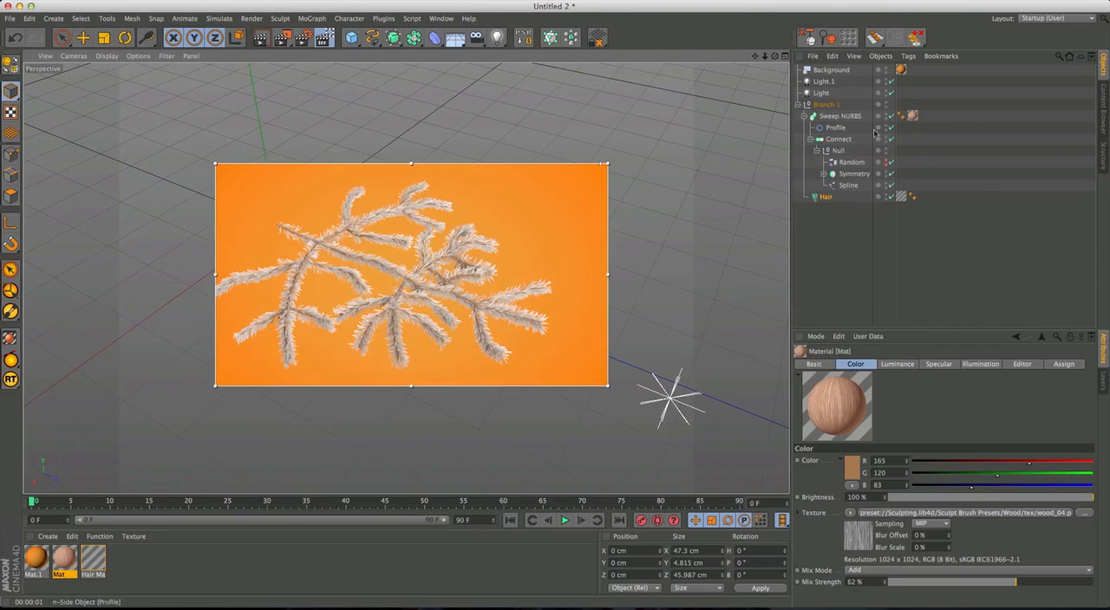
Duplicate Branch 1 and move the copy about 3.5 cm up and about 4.8 cm along the Z axis.
click(825, 104)
key(e)
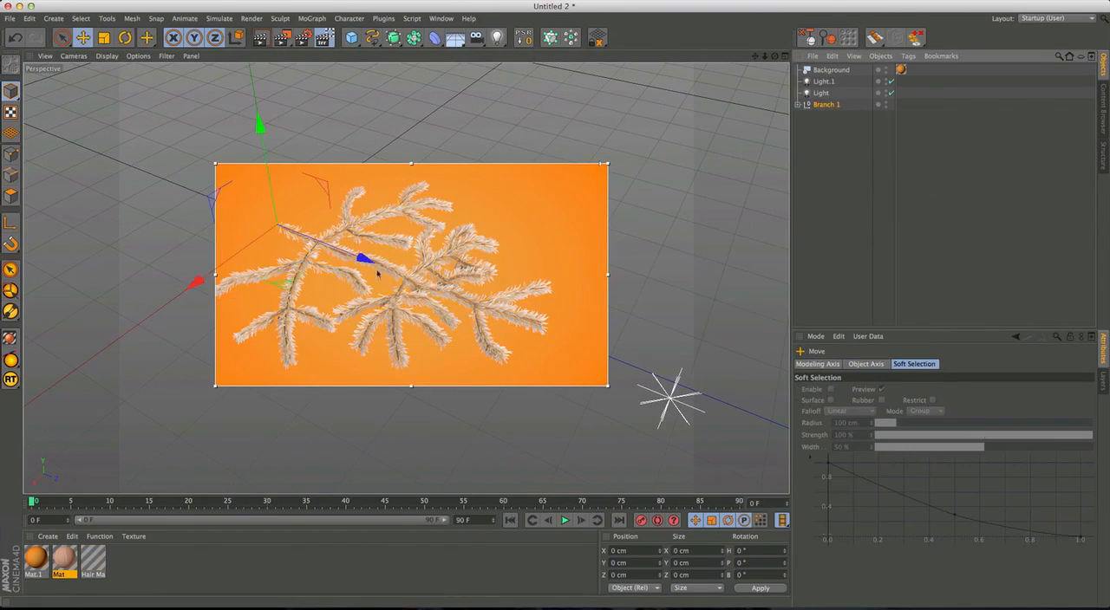
drag(271, 185, 267, 168)
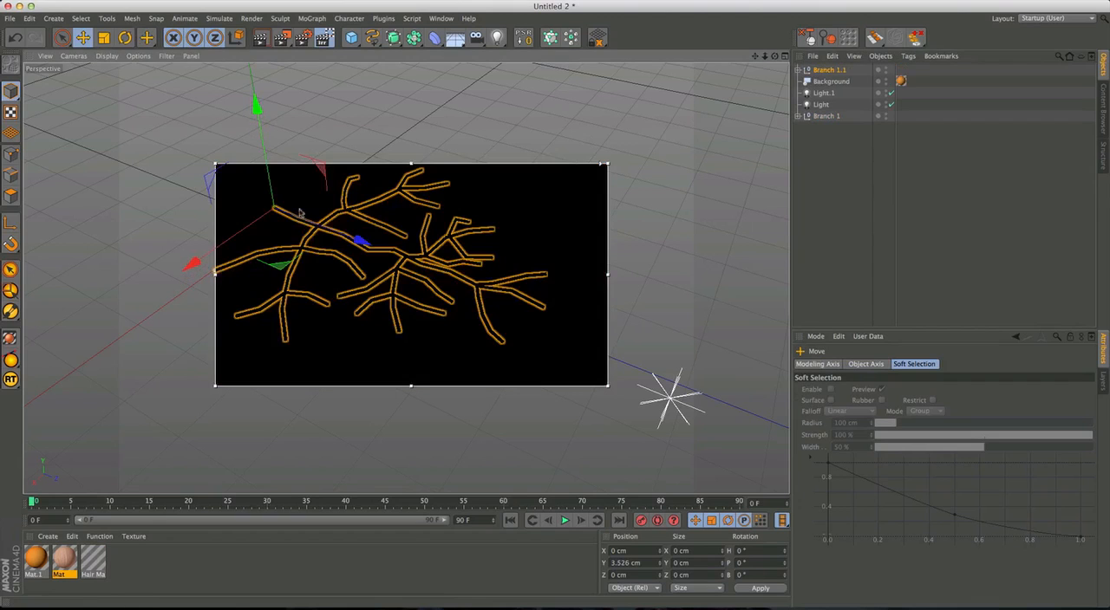
drag(352, 238, 376, 246)
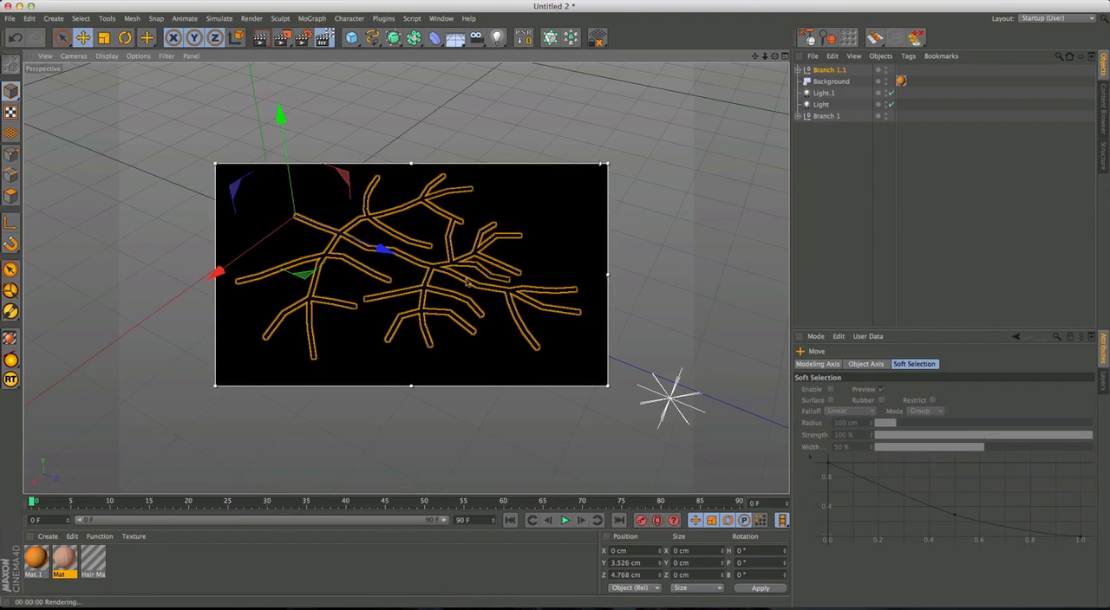
Check the two overlapping branches from a low side view and open the Illumination settings of the Hair Mat material.
mouse_move(455, 286)
alt+mouse_down()
mouse_move(399, 319)
mouse_move(503, 326)
alt+mouse_up()
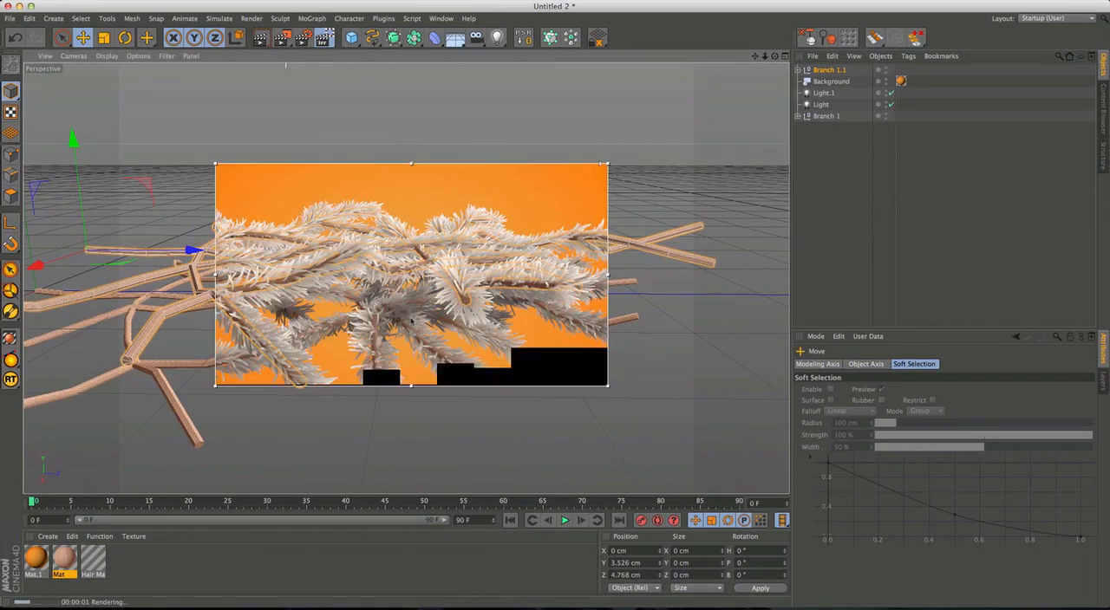
alt+drag(401, 319, 437, 267)
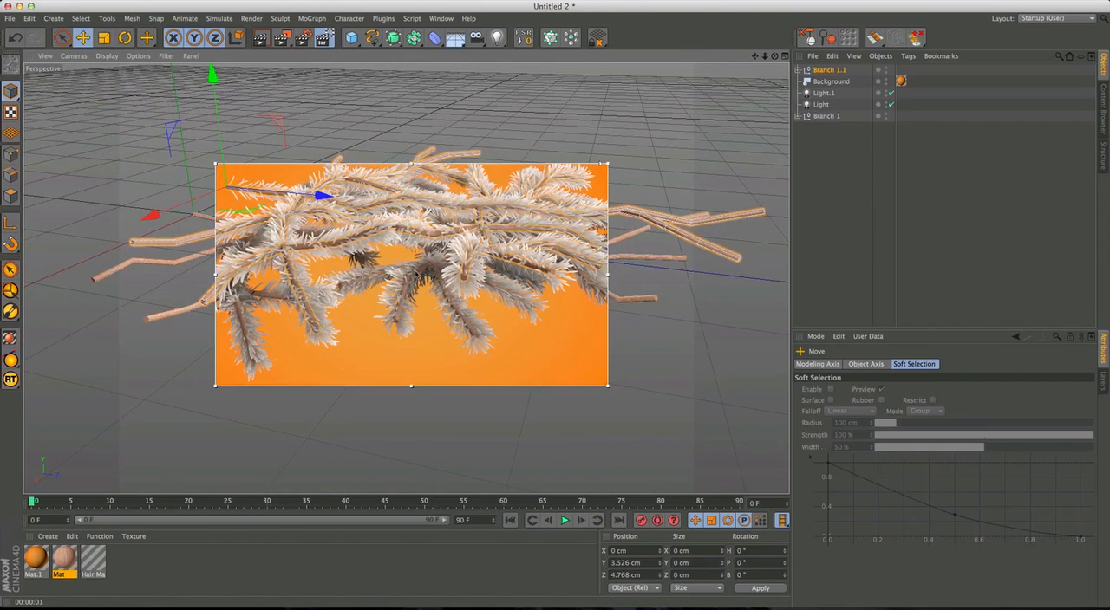
alt+drag(362, 271, 409, 248)
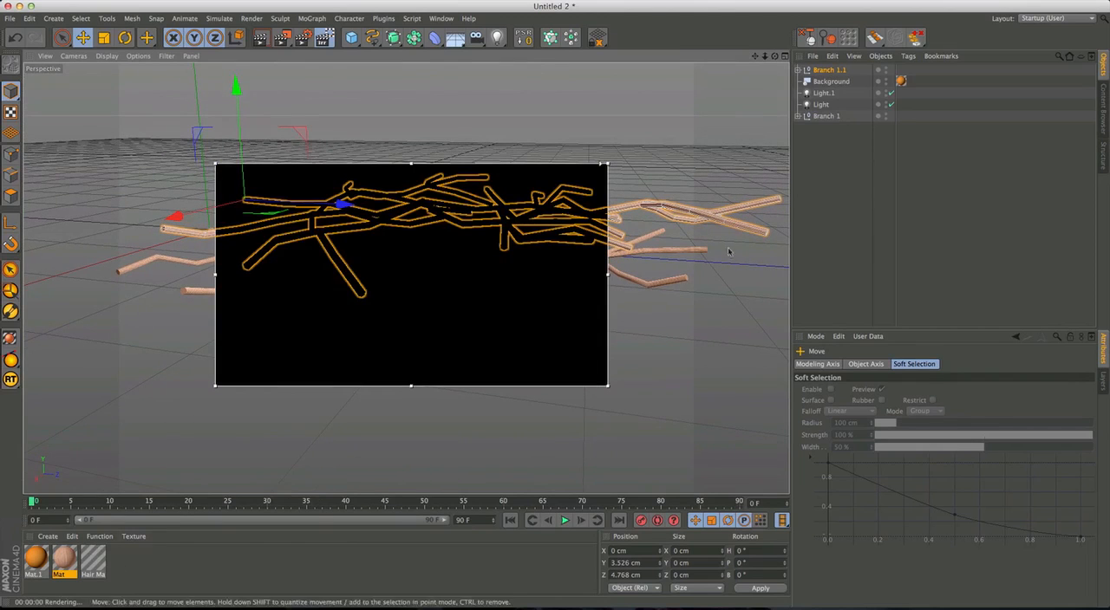
double_click(94, 562)
drag(350, 69, 854, 94)
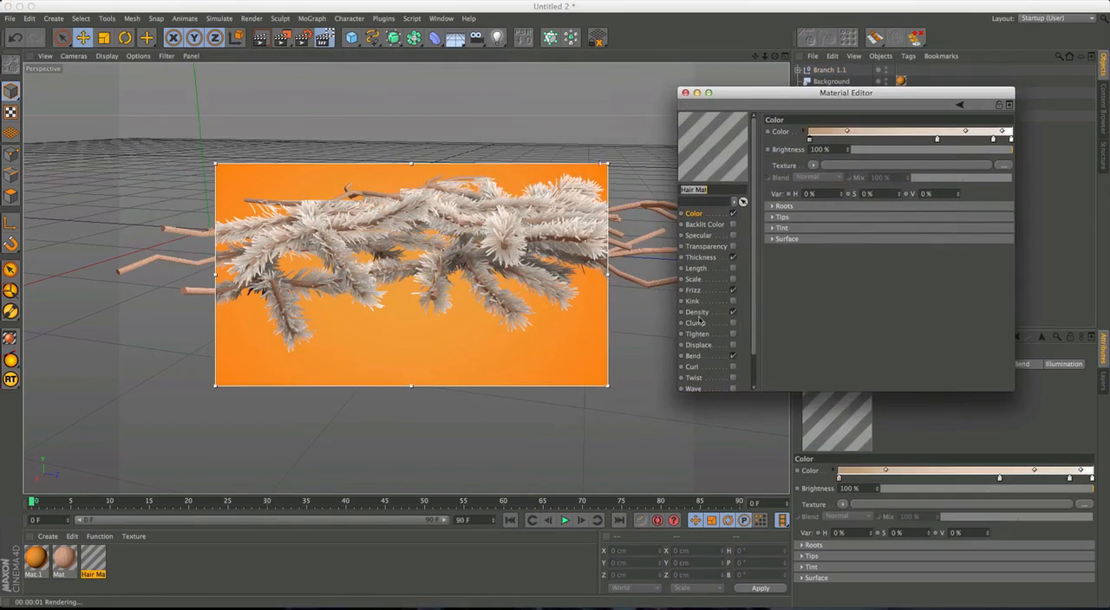
drag(749, 327, 744, 378)
click(708, 388)
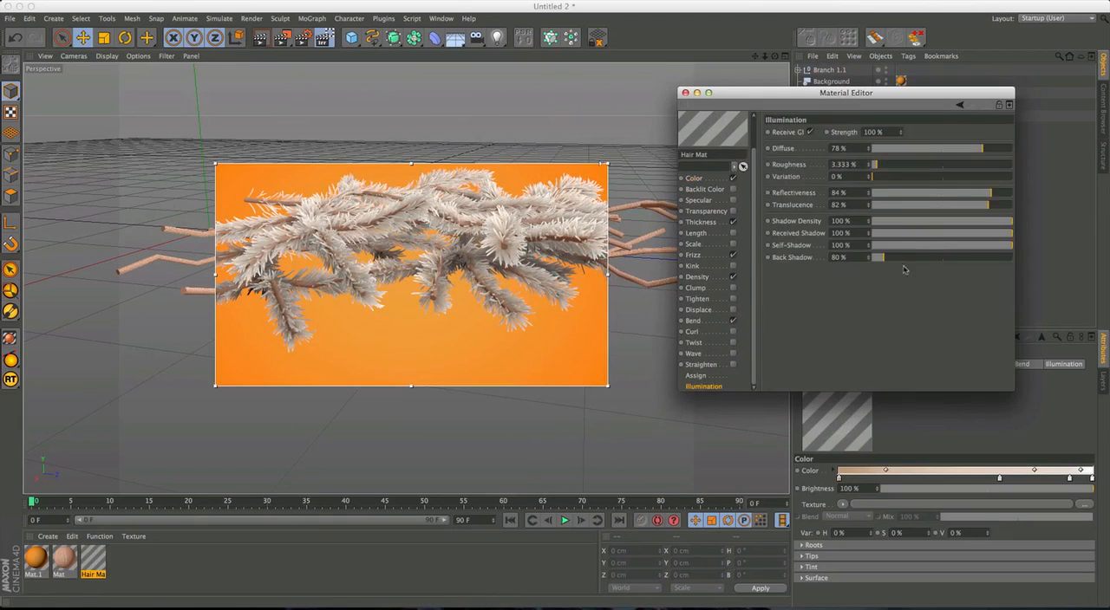
Try softer shadow strengths for the Hair Mat, settling on Shadow Density 59%, Received Shadow 79%, Self-Shadow 100% and Back Shadow 70%.
drag(1004, 222, 944, 222)
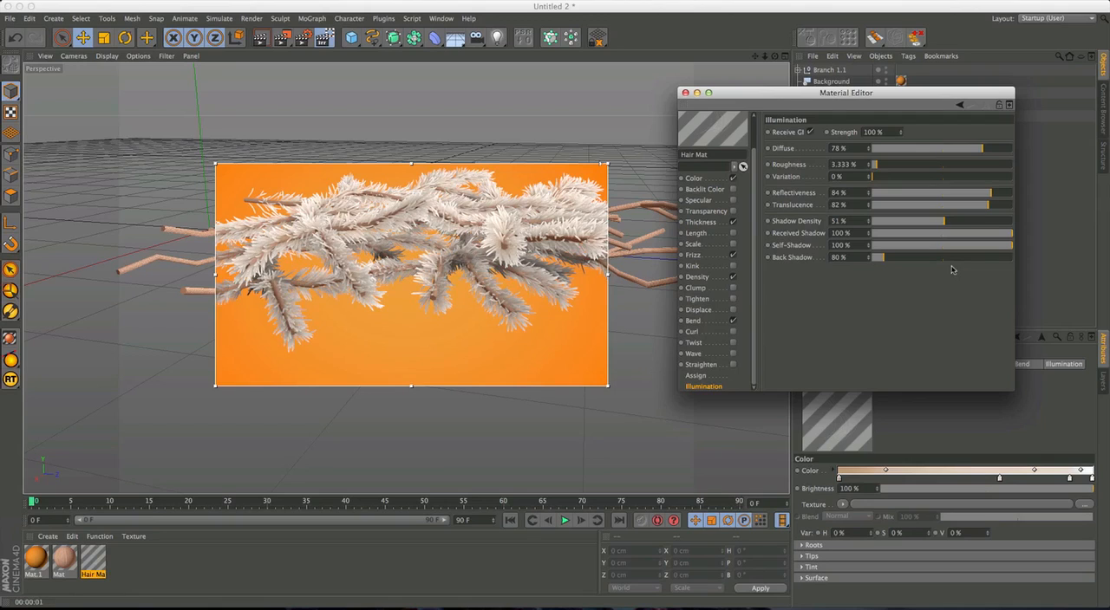
click(1011, 221)
drag(1011, 233, 944, 233)
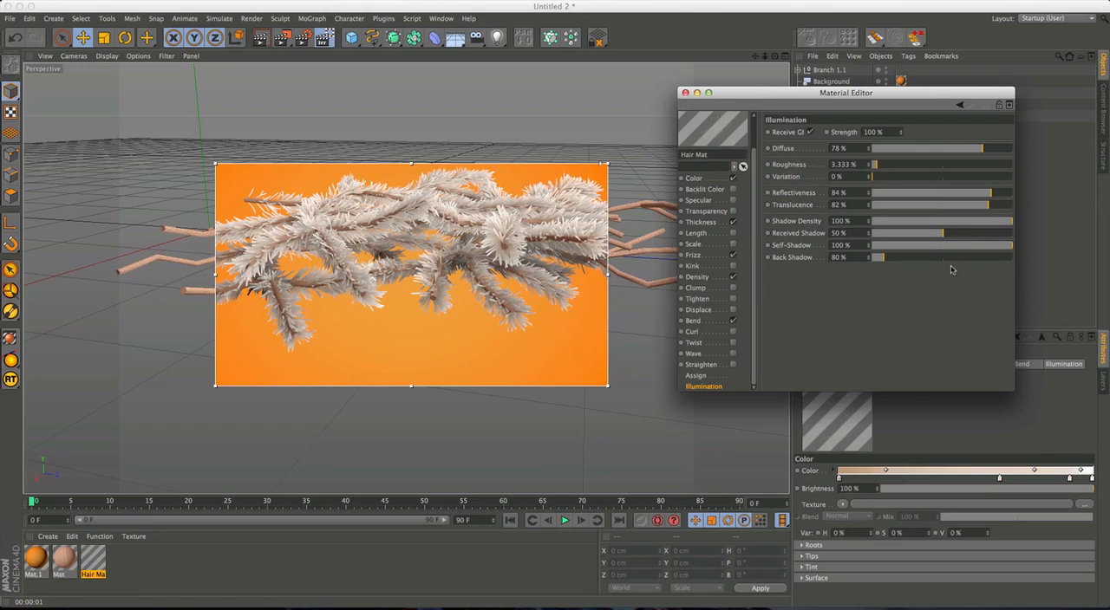
drag(954, 237, 983, 247)
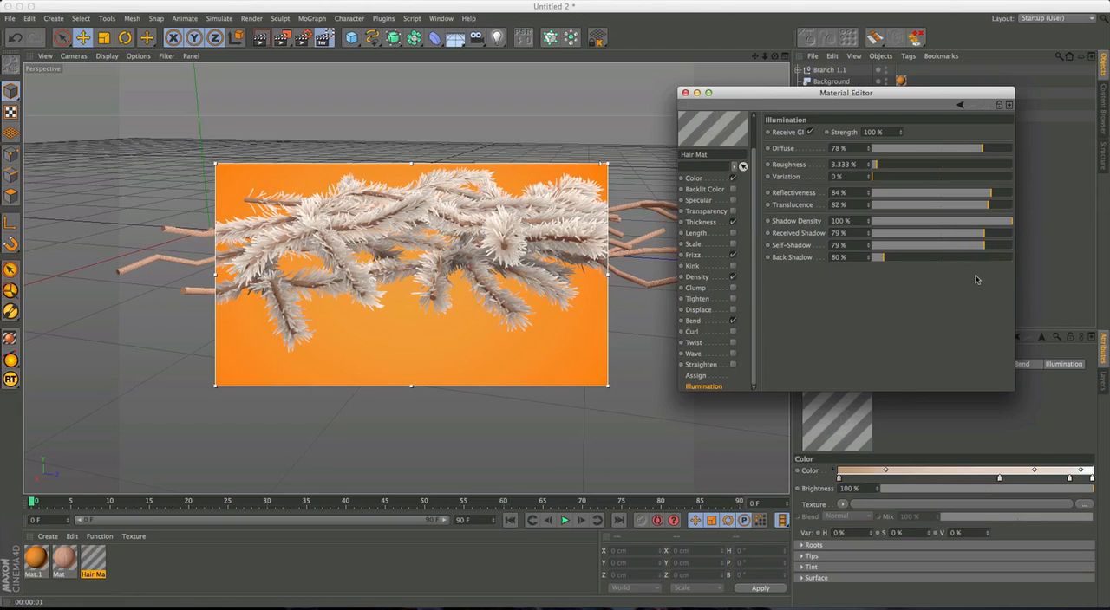
drag(991, 247, 956, 223)
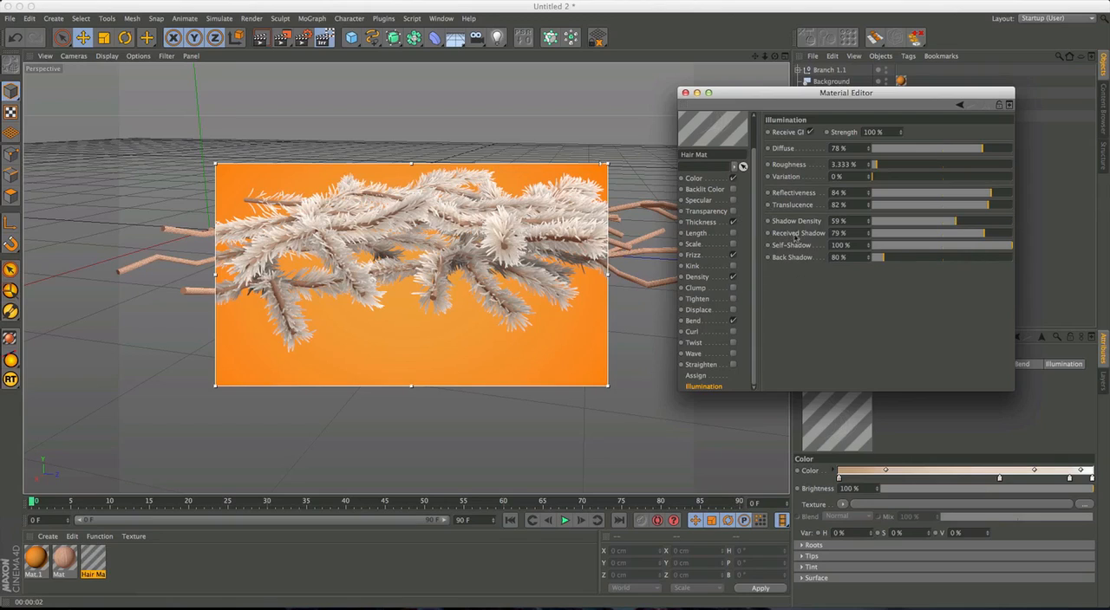
click(838, 257)
key(BackSpace)
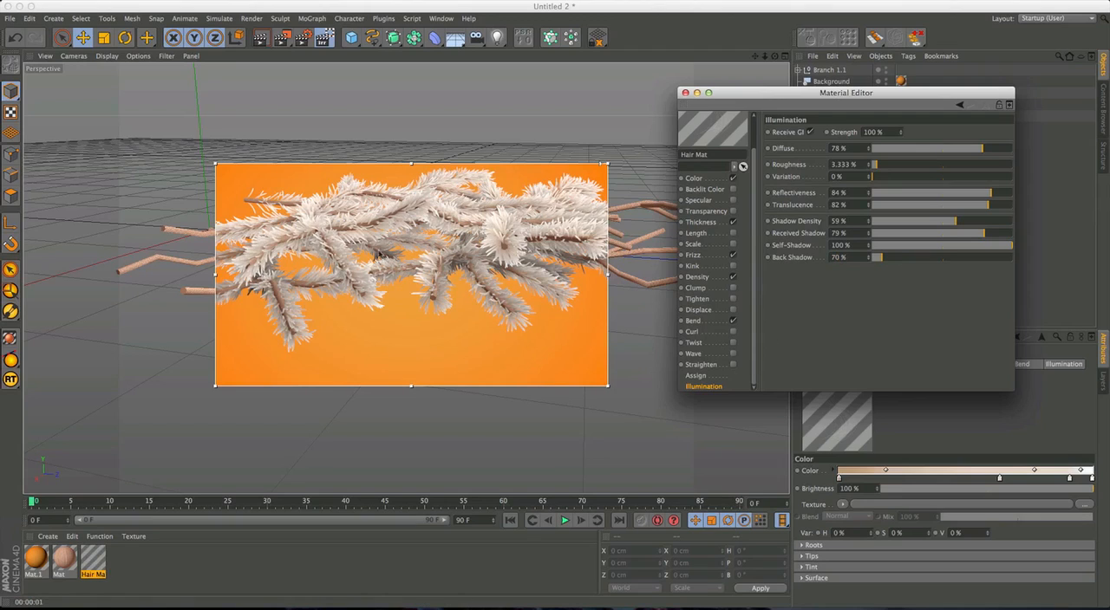
Duplicate Light.1 and move the copy along the Z axis to about Z 33.9 cm above the branches.
click(466, 265)
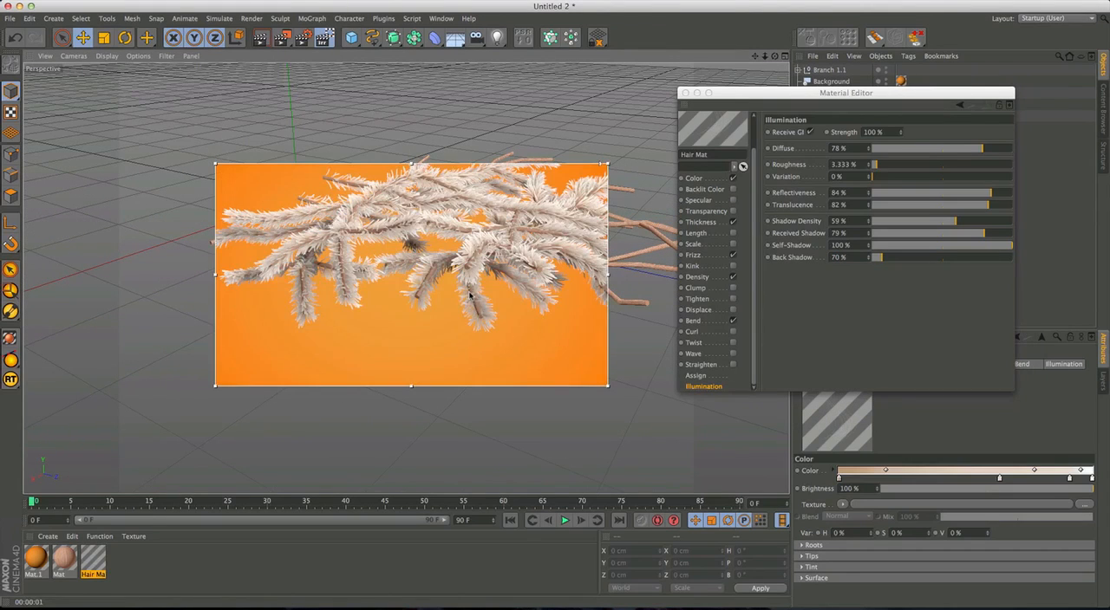
alt+drag(469, 297, 482, 249)
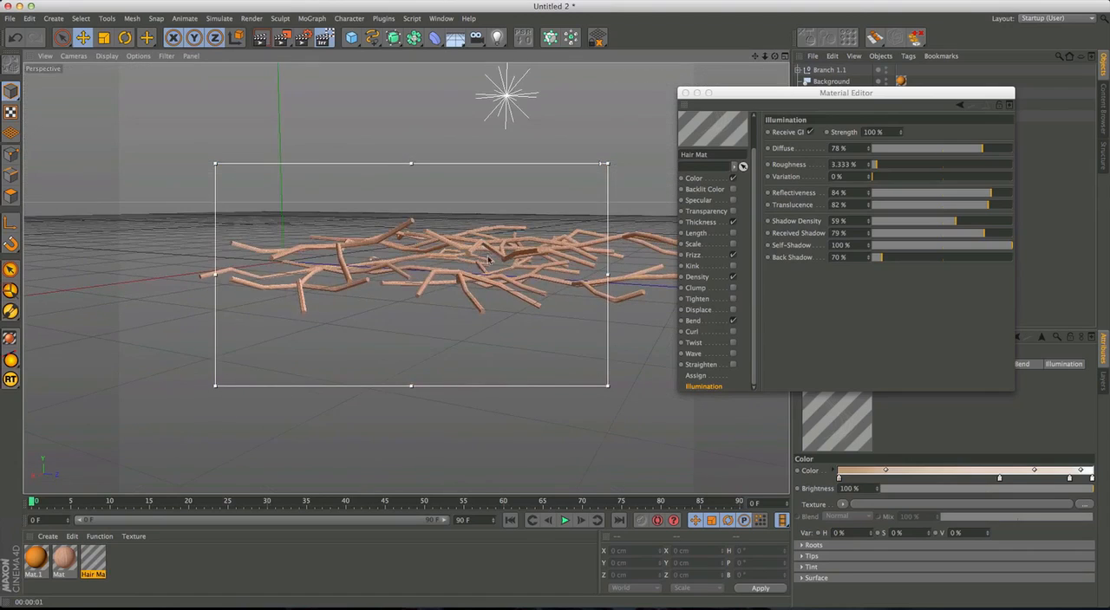
drag(868, 94, 732, 328)
click(824, 94)
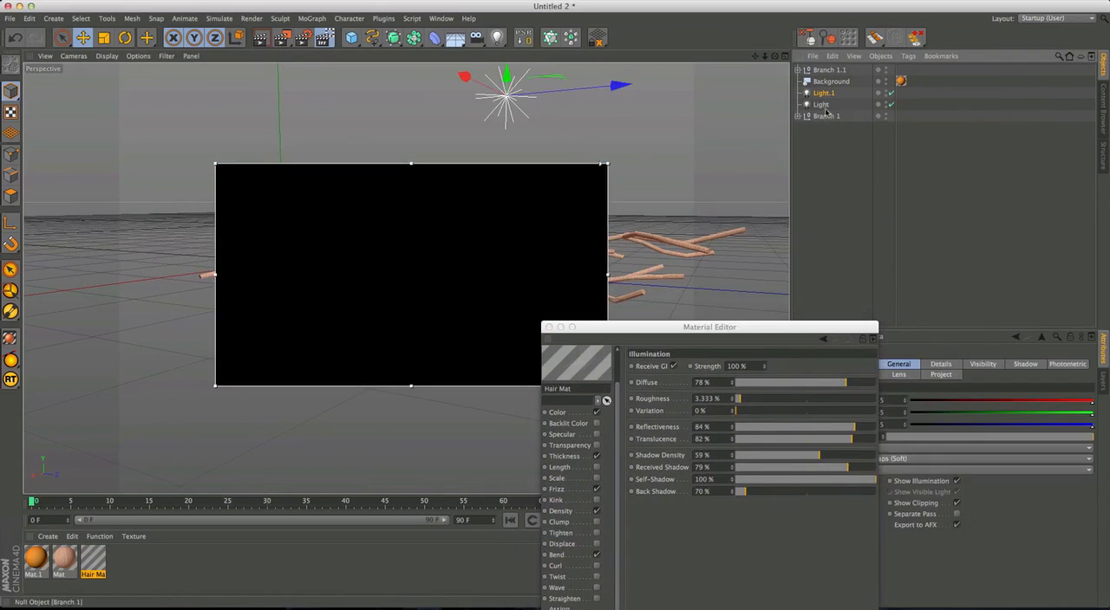
ctrl+drag(625, 87, 750, 79)
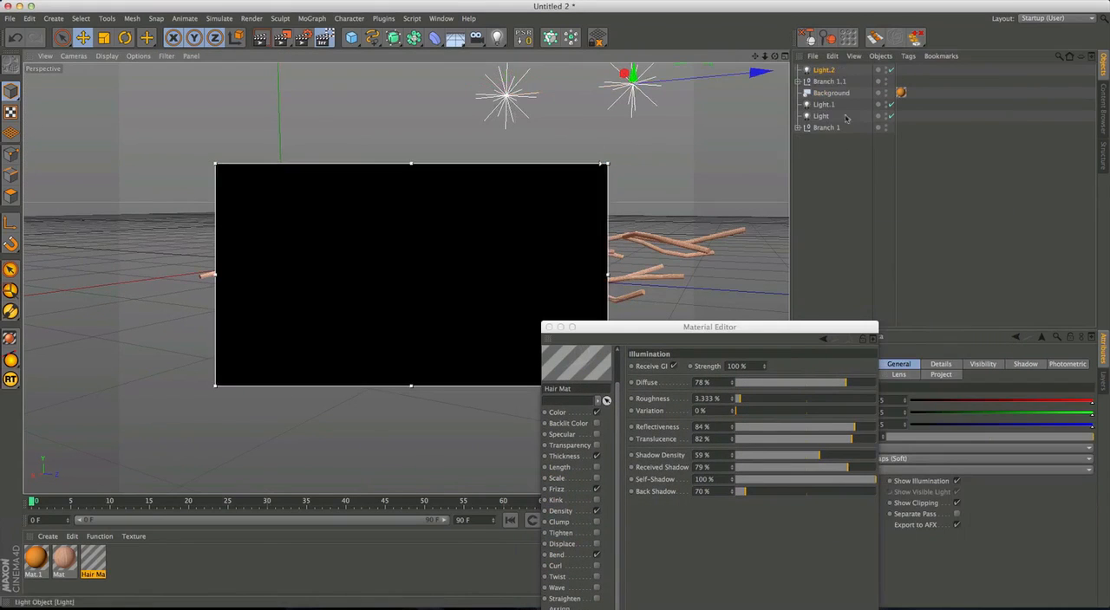
drag(810, 334, 545, 414)
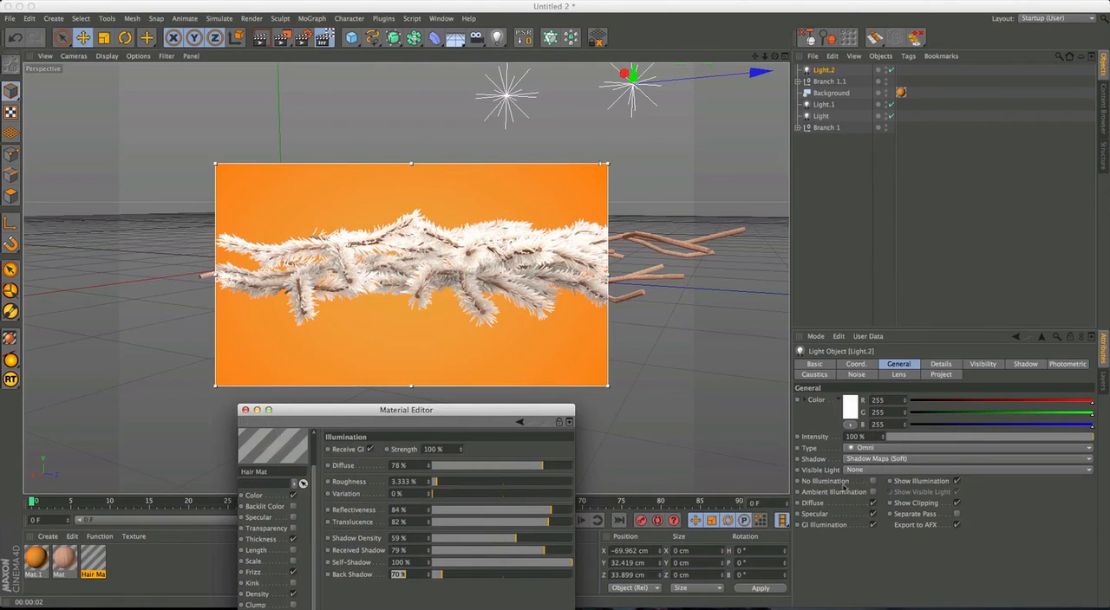
Make Light.2 an ambient illumination light at 21% intensity with no shadow, isolating it by disabling Light and Light.1.
click(872, 492)
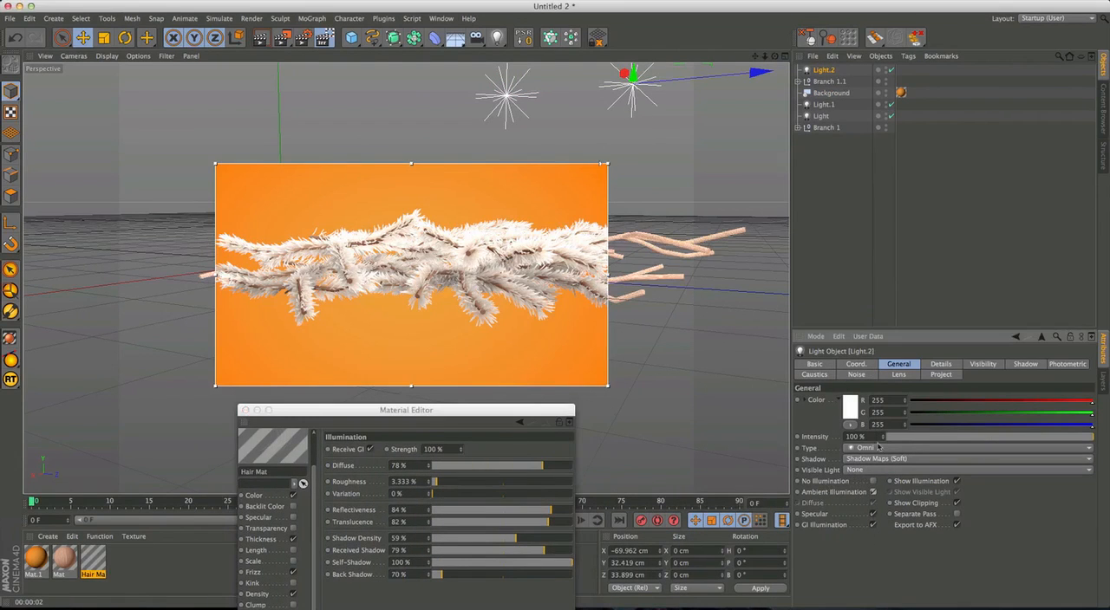
drag(977, 439, 911, 439)
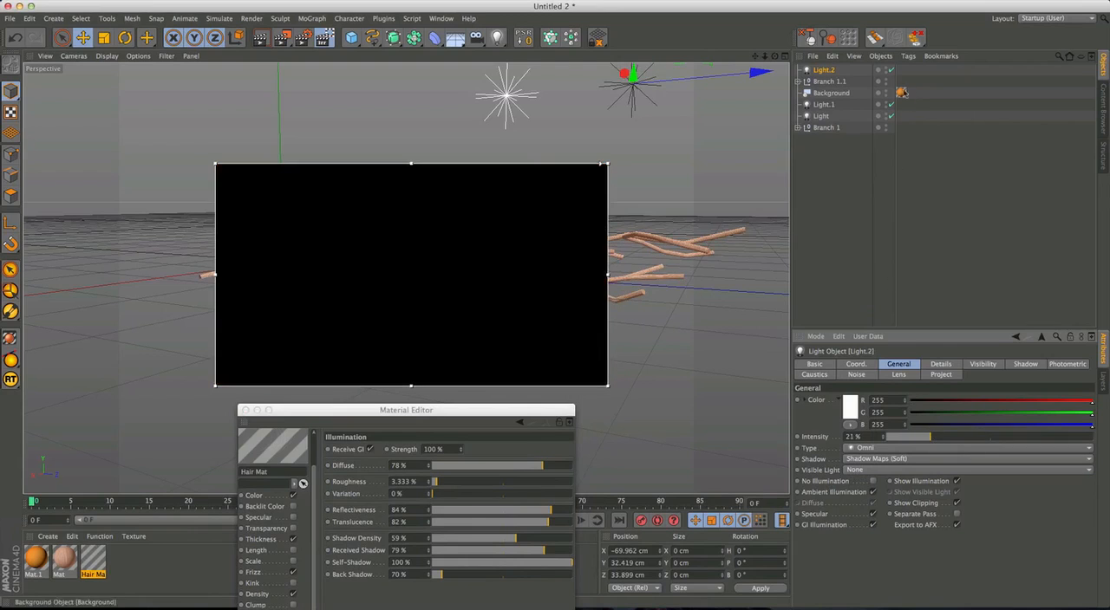
drag(893, 104, 893, 116)
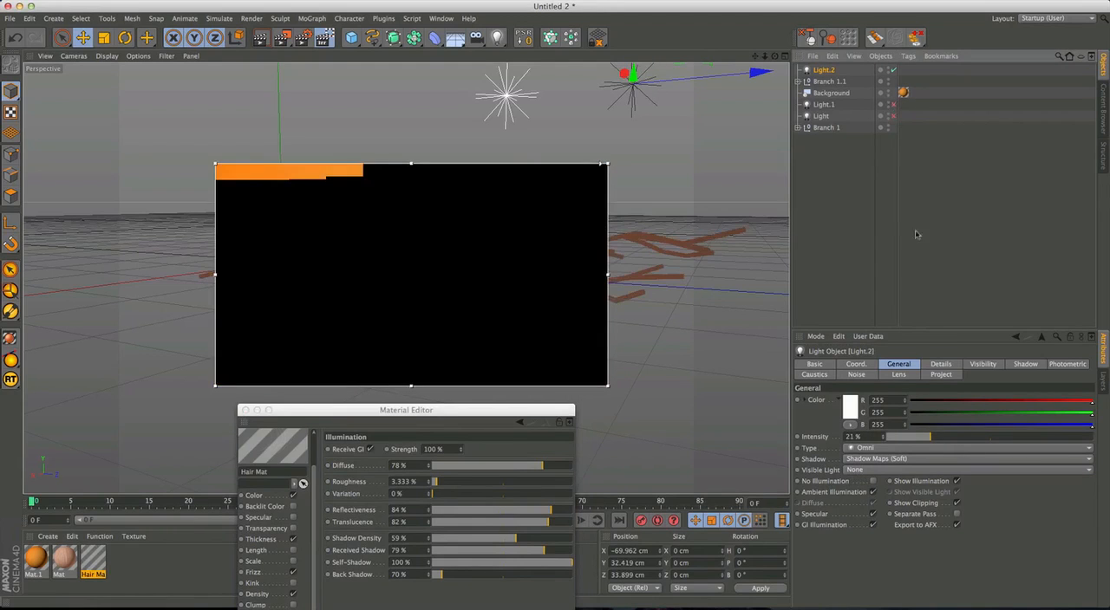
click(878, 461)
click(874, 472)
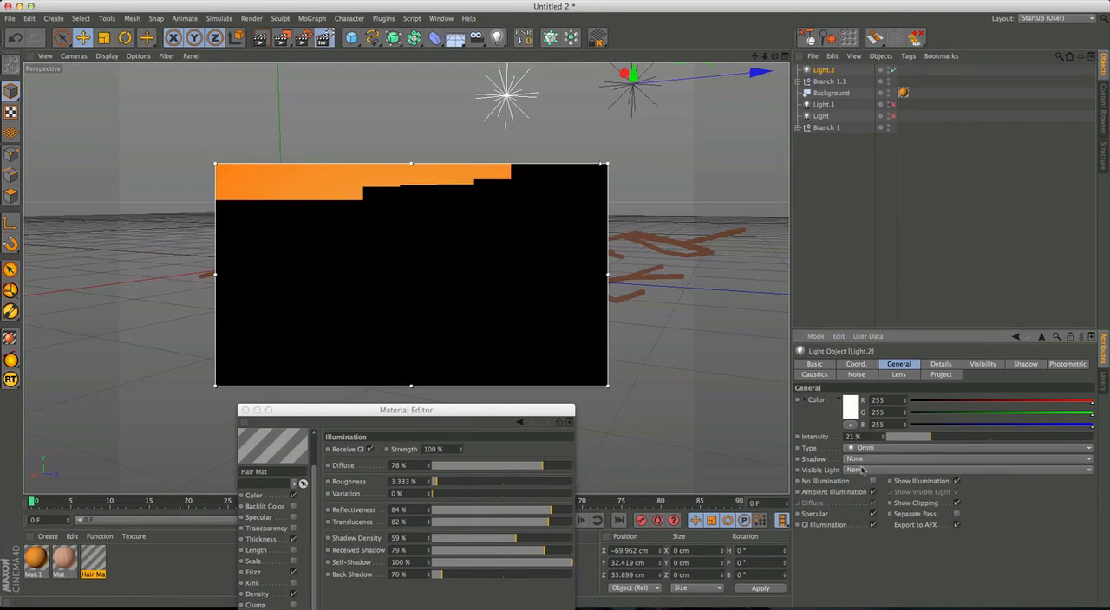
Raise the intensity of Light.2 to 50% and enable Light and Light.1 again.
drag(942, 442, 974, 460)
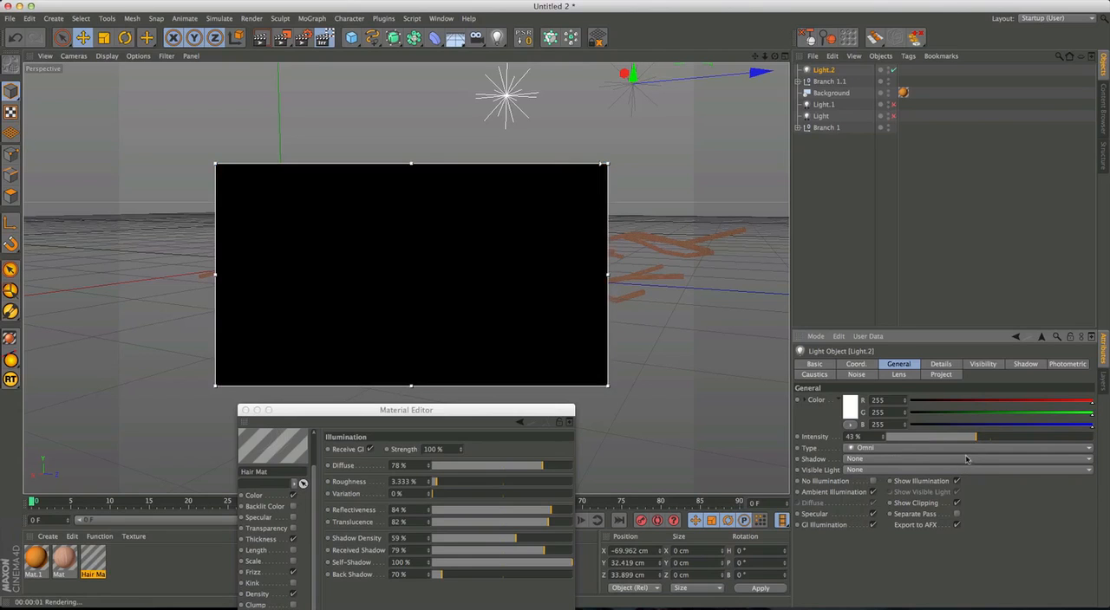
drag(976, 441, 990, 440)
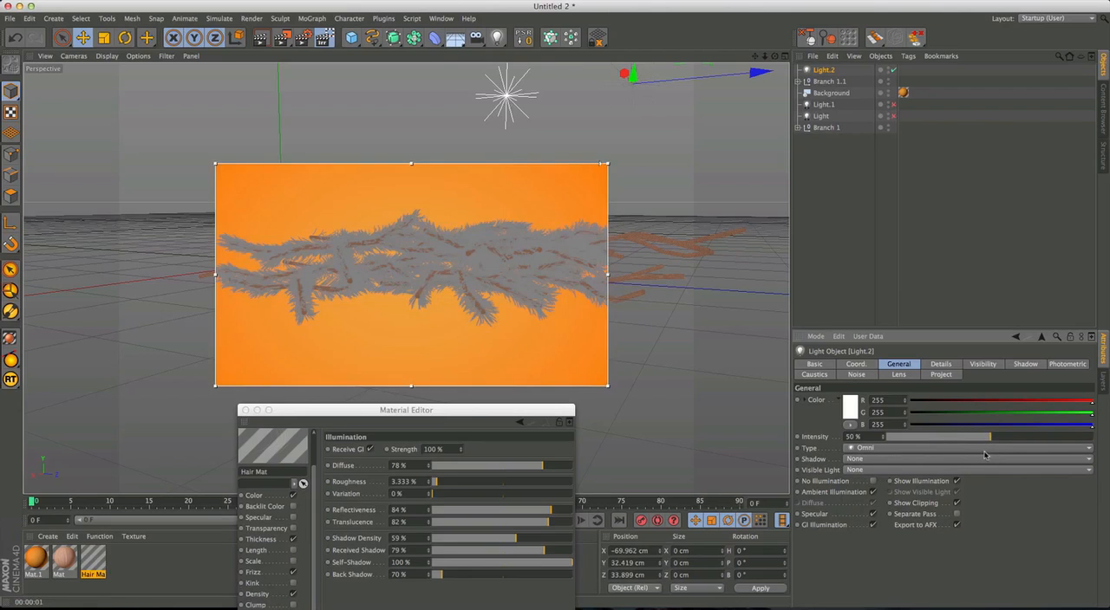
alt+drag(510, 323, 606, 240)
scroll(444, 311, down, 5)
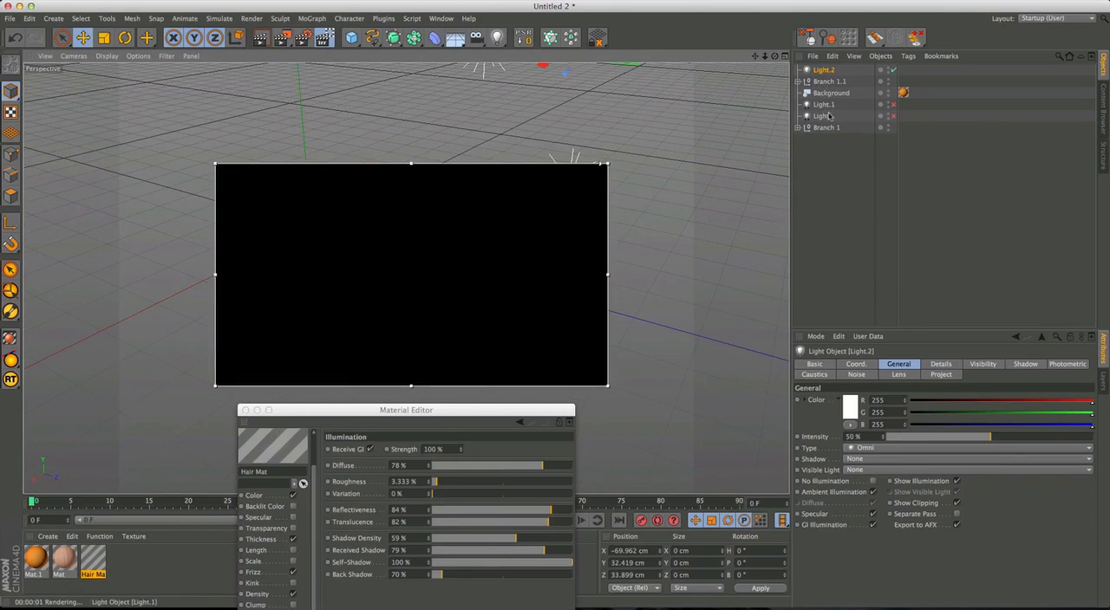
drag(894, 105, 894, 118)
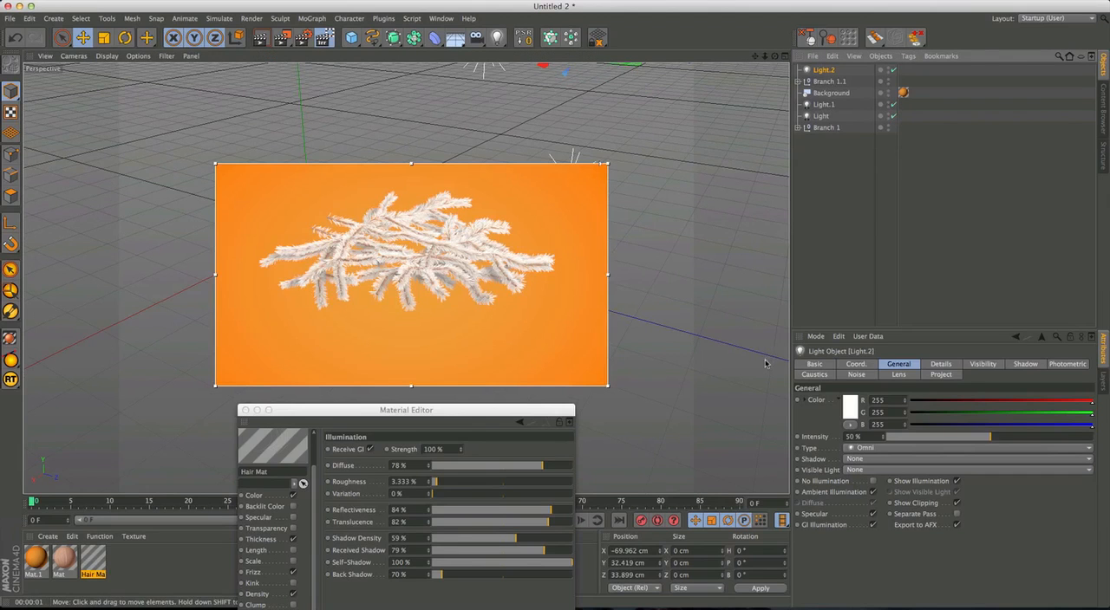
Strengthen the Hair Mat's shadows by setting Back Shadow to 100% and Shadow Density to 75%.
alt+right_drag(423, 278, 480, 258)
alt+drag(443, 259, 471, 275)
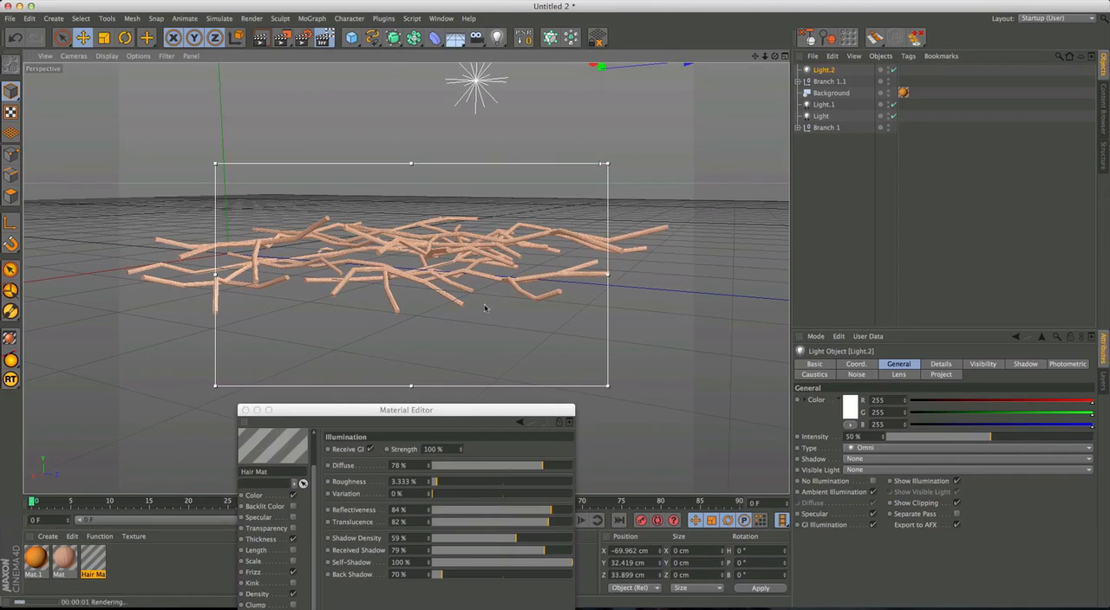
alt+drag(444, 291, 436, 307)
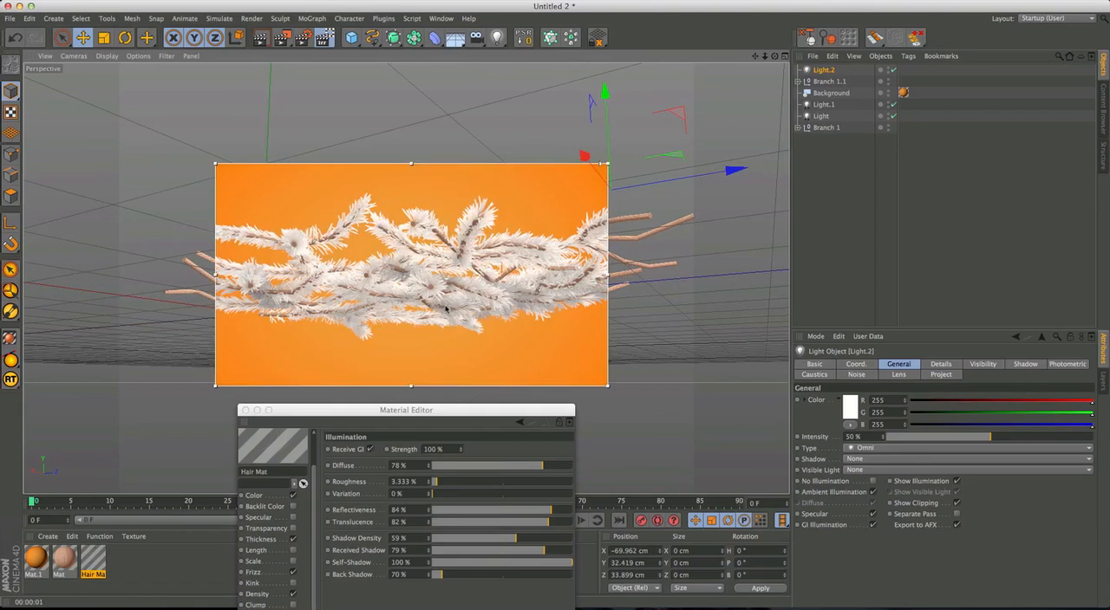
drag(427, 410, 423, 343)
click(394, 508)
key(BackSpace)
text(100)
key(Return)
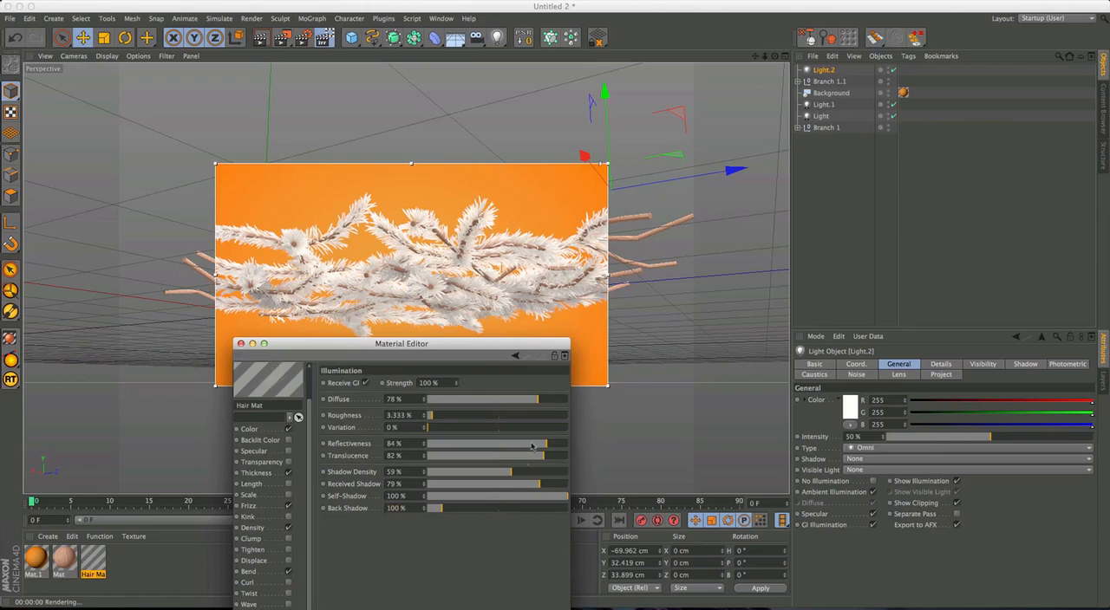
drag(510, 471, 532, 473)
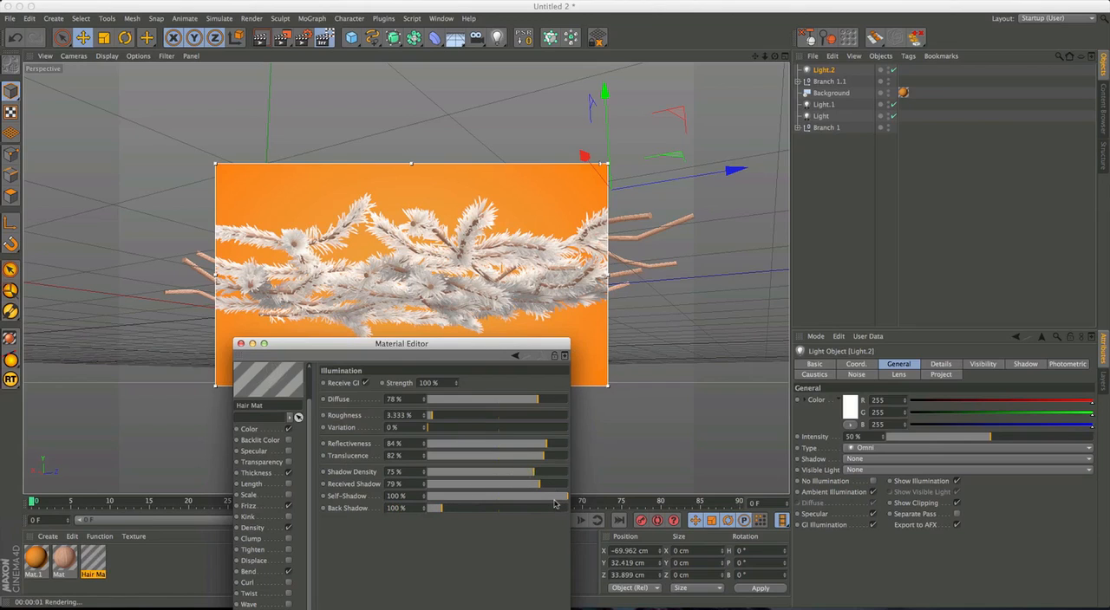
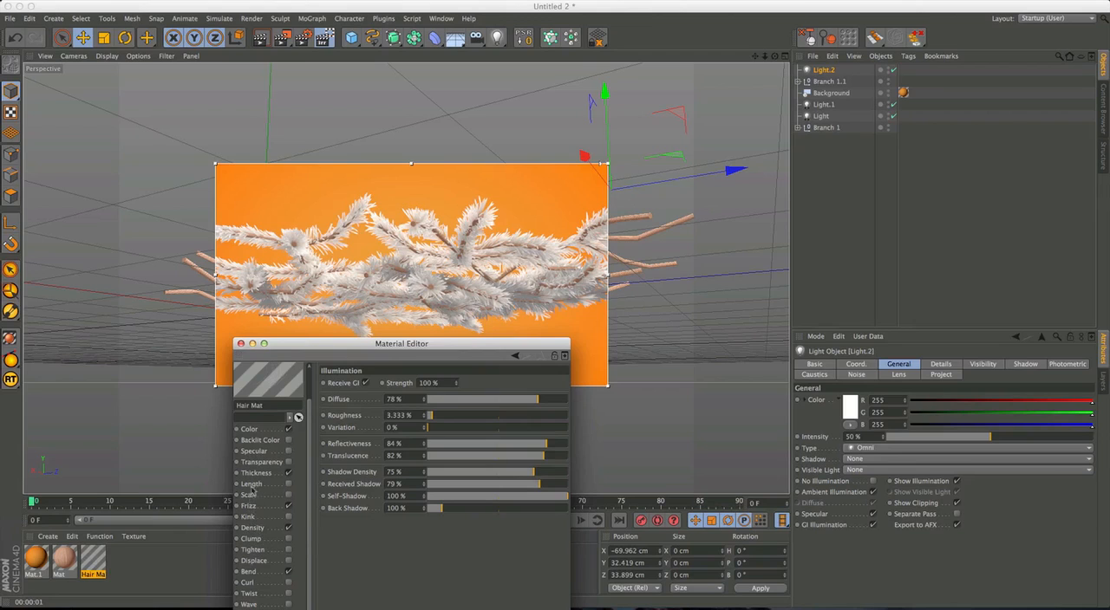
In the Hair Mat's Color channel, darken the gradient's root knot and tint the middle knot light tan.
click(249, 430)
click(327, 458)
click(327, 458)
click(327, 469)
click(327, 469)
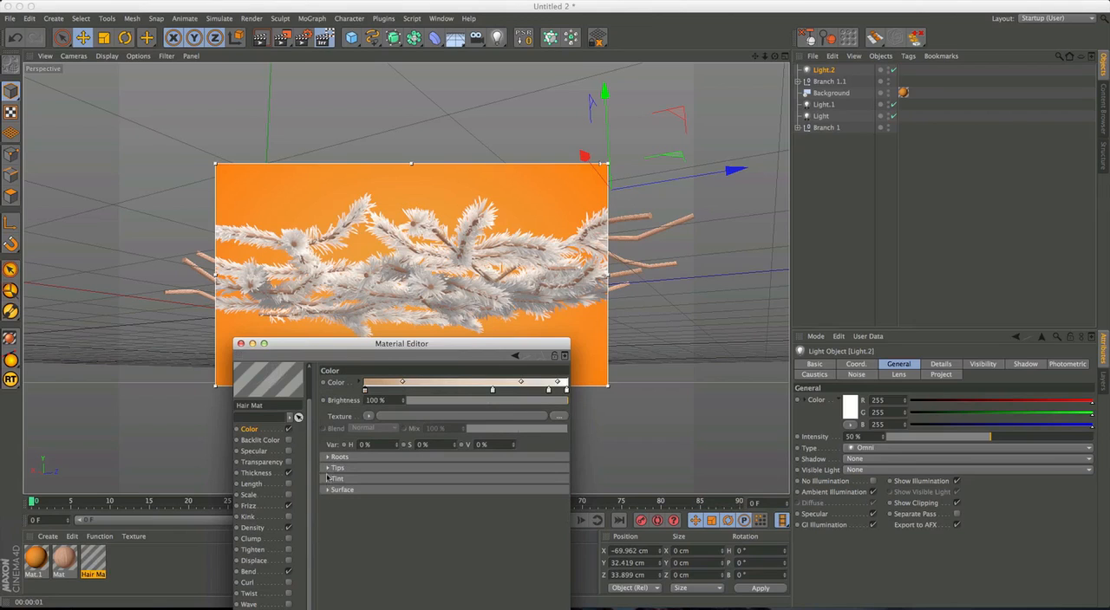
drag(360, 351, 730, 141)
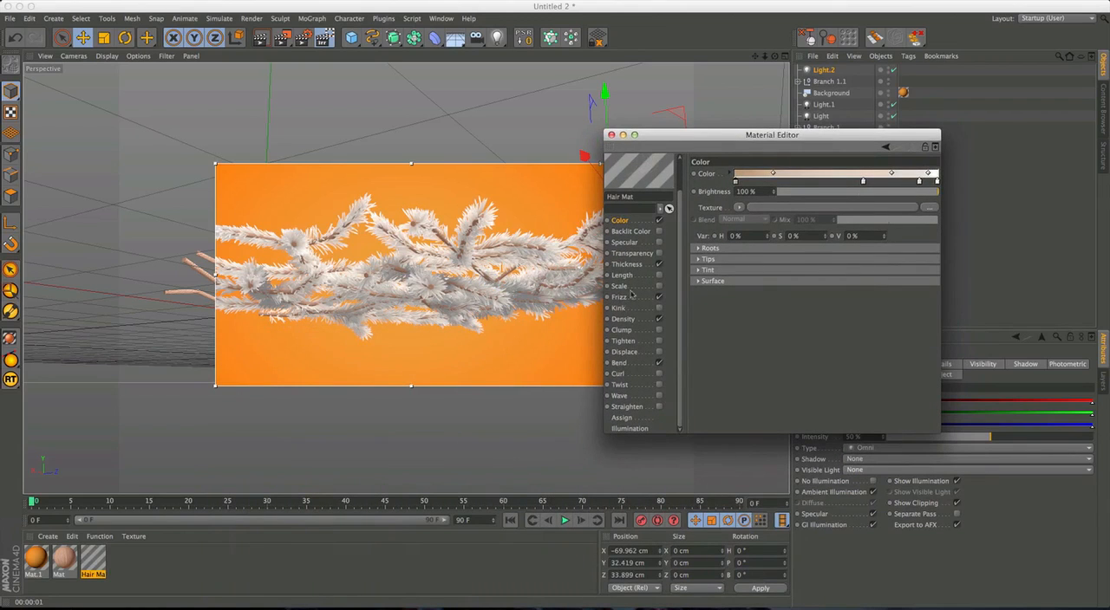
drag(672, 132, 752, 145)
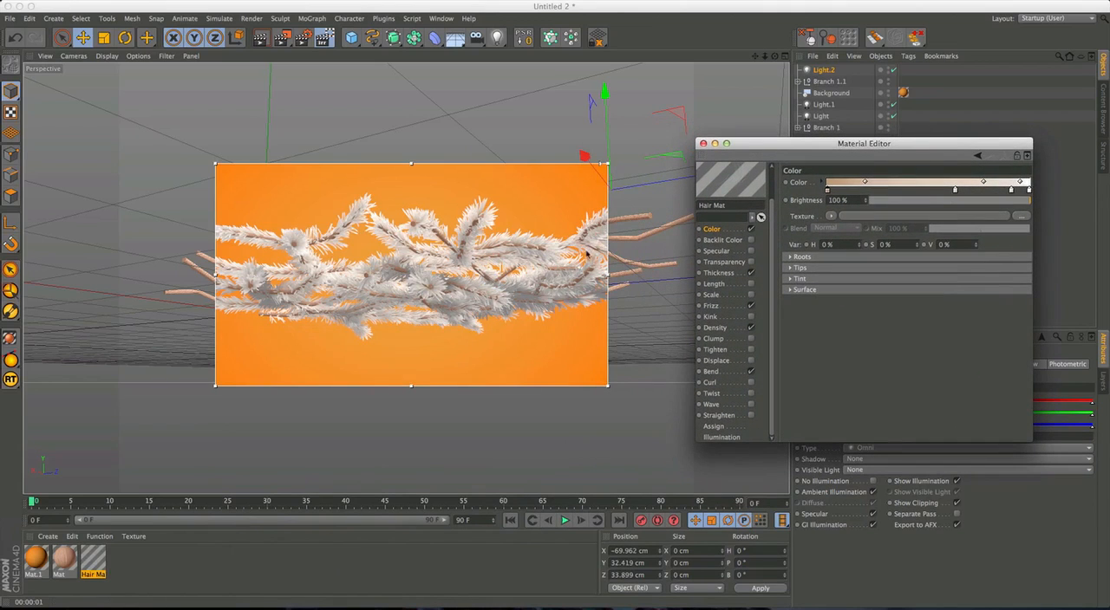
double_click(830, 190)
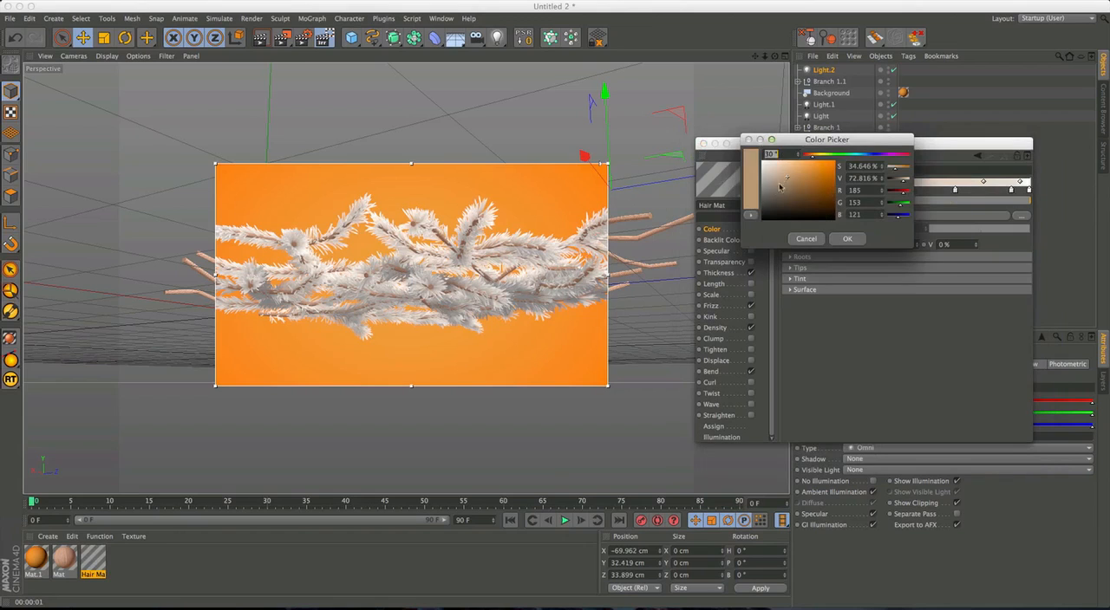
click(847, 239)
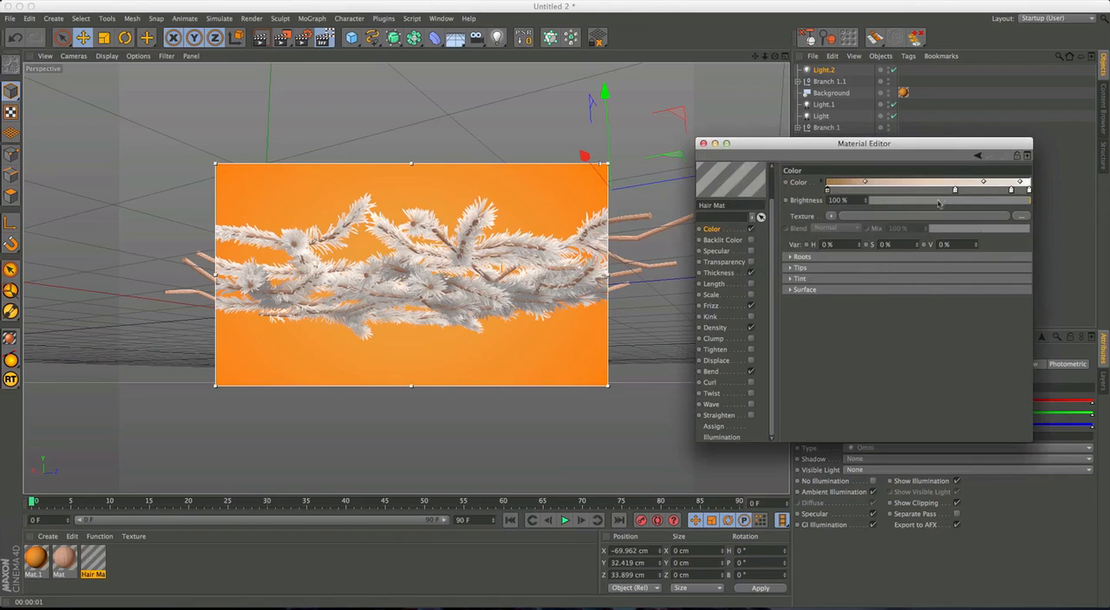
double_click(954, 189)
click(907, 175)
click(986, 238)
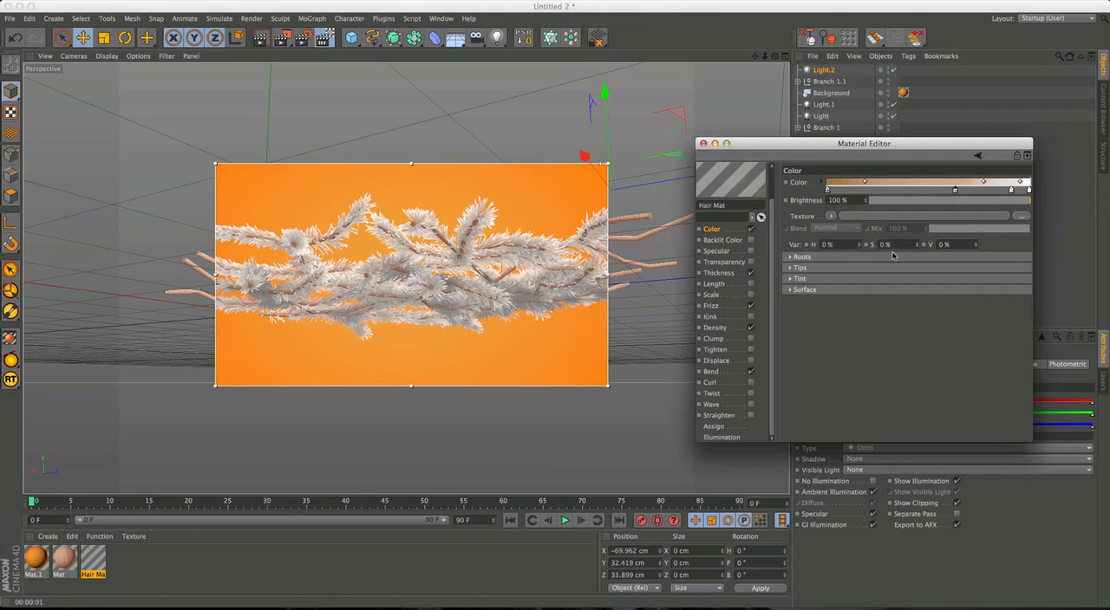
Darken the Hair Mat gradient's root knot further to a deep brown.
alt+drag(542, 254, 476, 329)
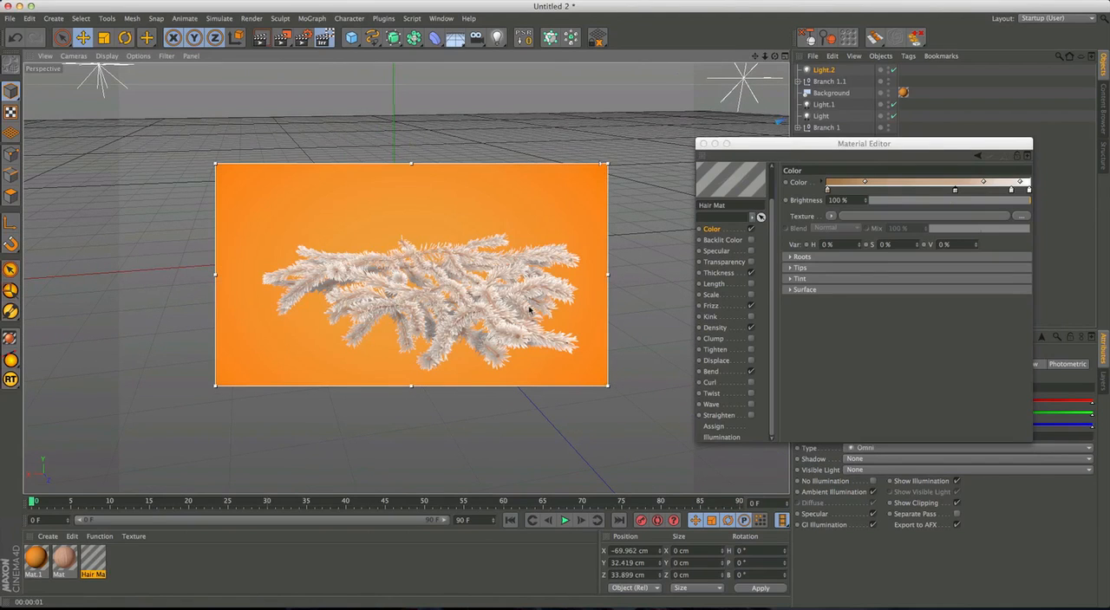
double_click(828, 190)
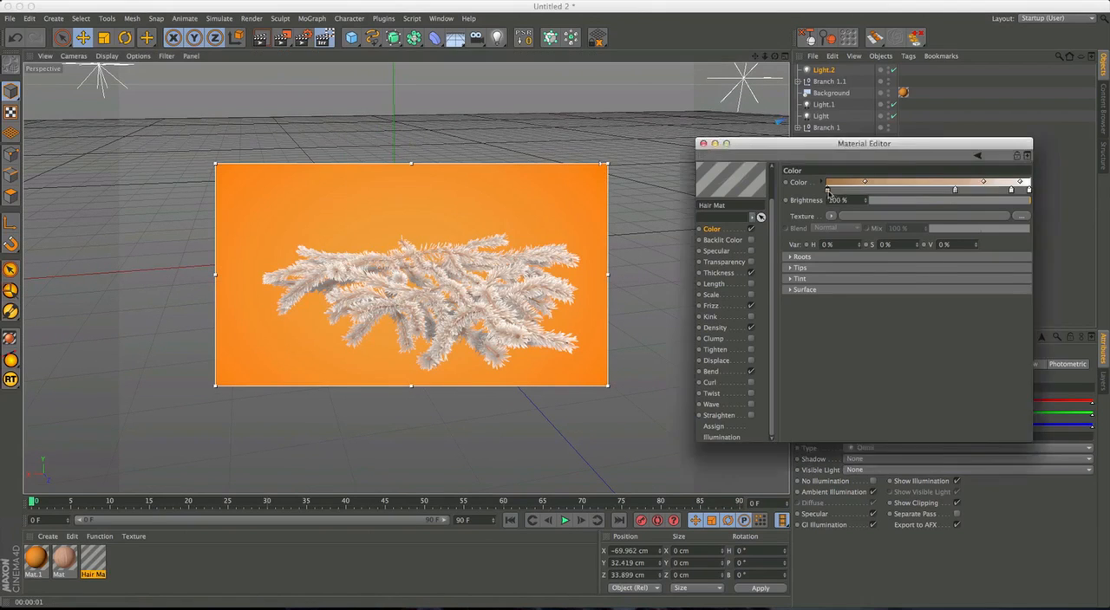
drag(801, 190, 807, 196)
click(848, 239)
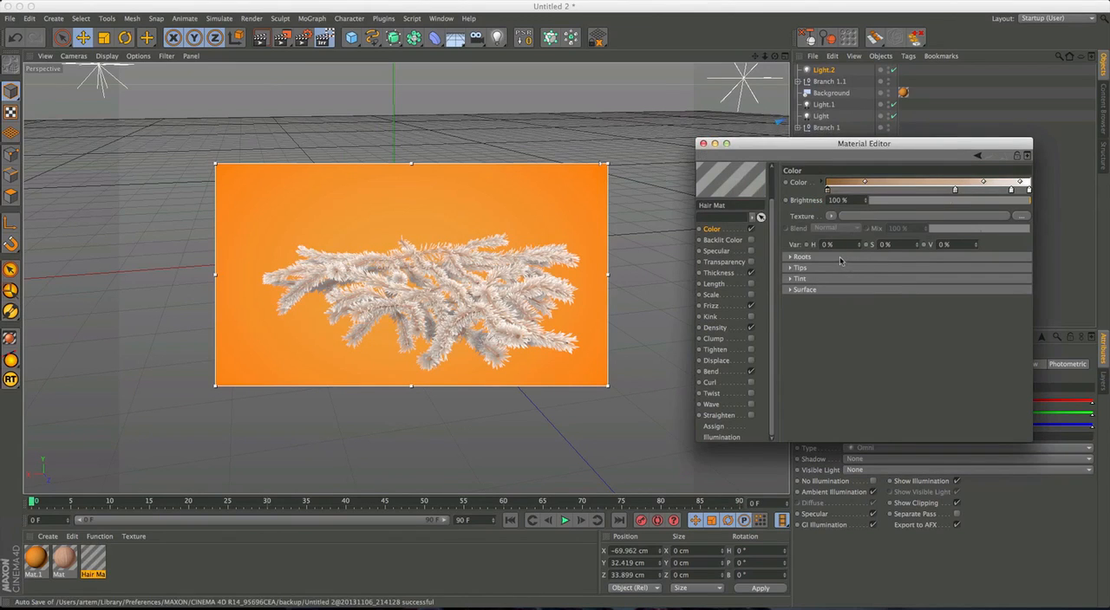
double_click(828, 190)
drag(801, 189, 799, 196)
click(850, 235)
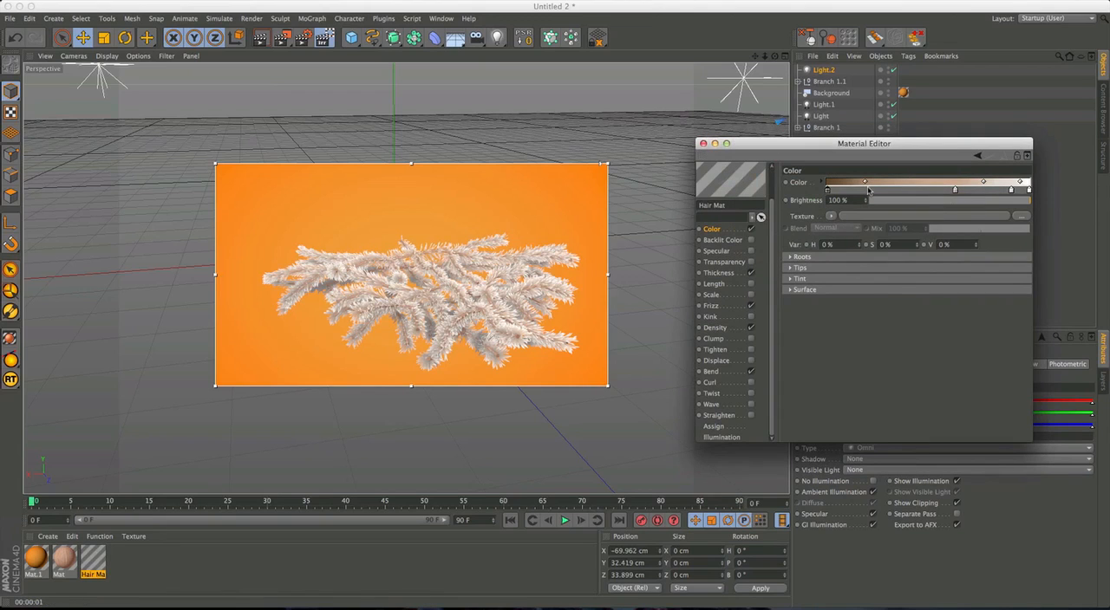
Shift the blend point between the gradient's root and middle knots slightly toward the middle knot.
drag(870, 184, 886, 183)
click(894, 181)
click(827, 190)
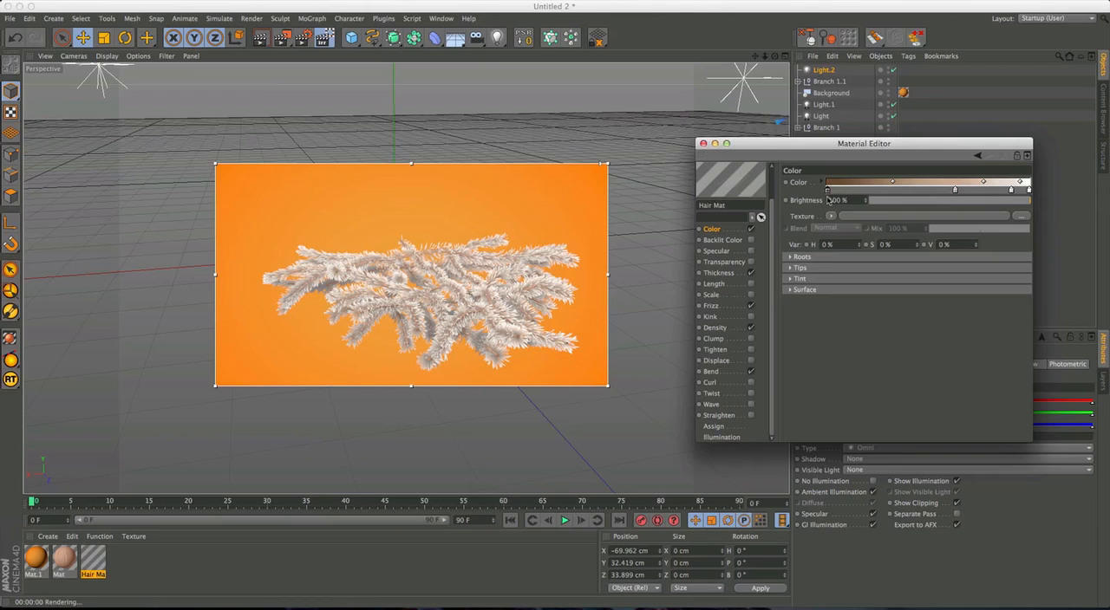
drag(893, 182, 885, 182)
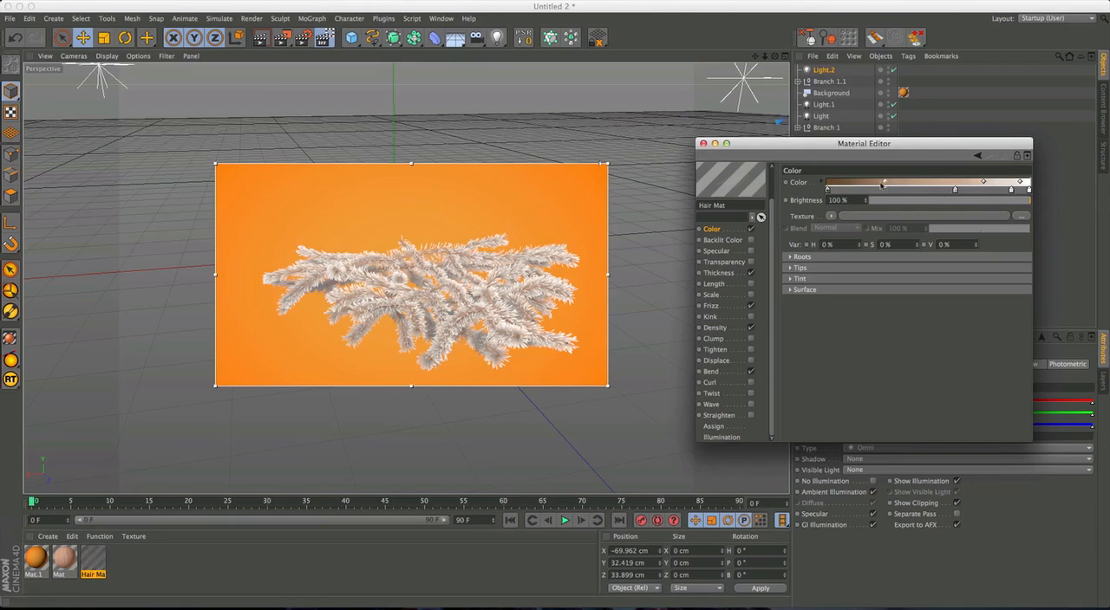
Lighten the gradient's root knot and warm it to a more saturated orange-brown.
scroll(475, 316, up, 5)
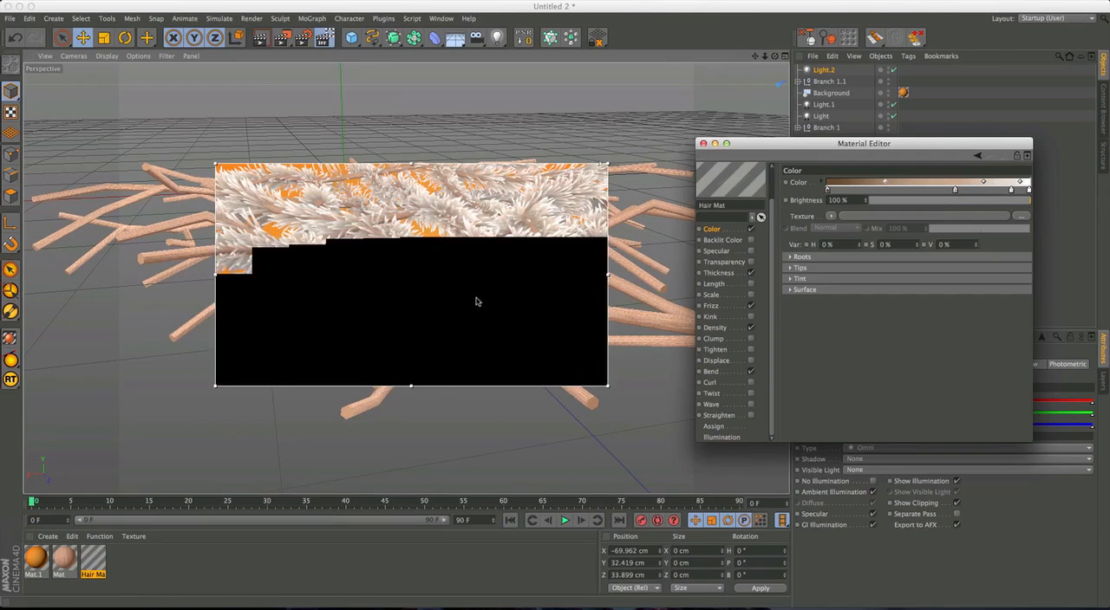
scroll(471, 276, down, 5)
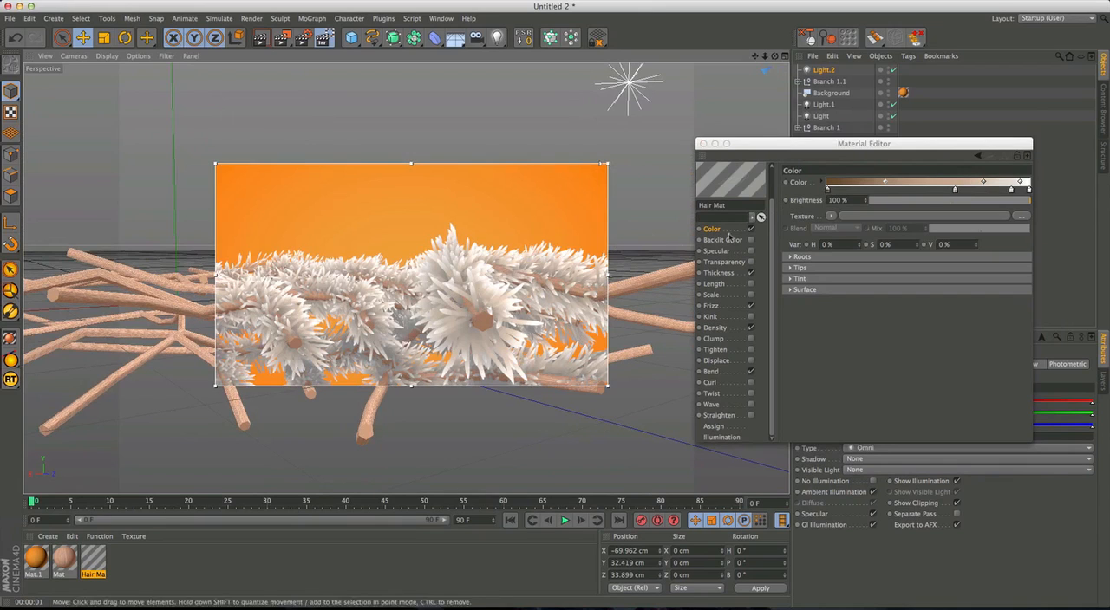
double_click(826, 191)
drag(804, 197, 803, 188)
click(847, 238)
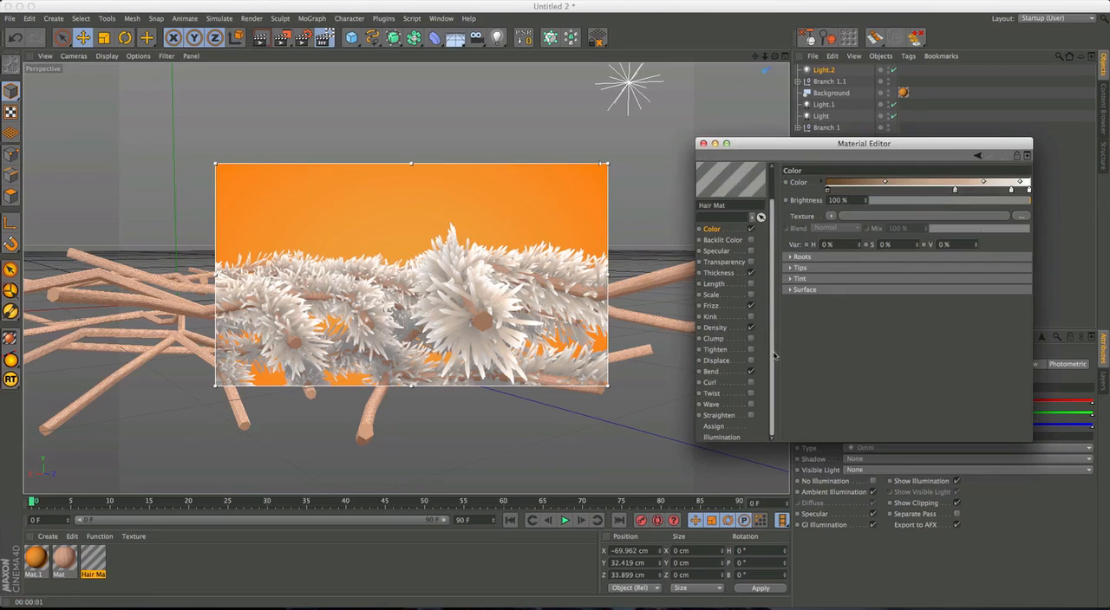
double_click(826, 189)
drag(804, 200, 808, 186)
click(849, 237)
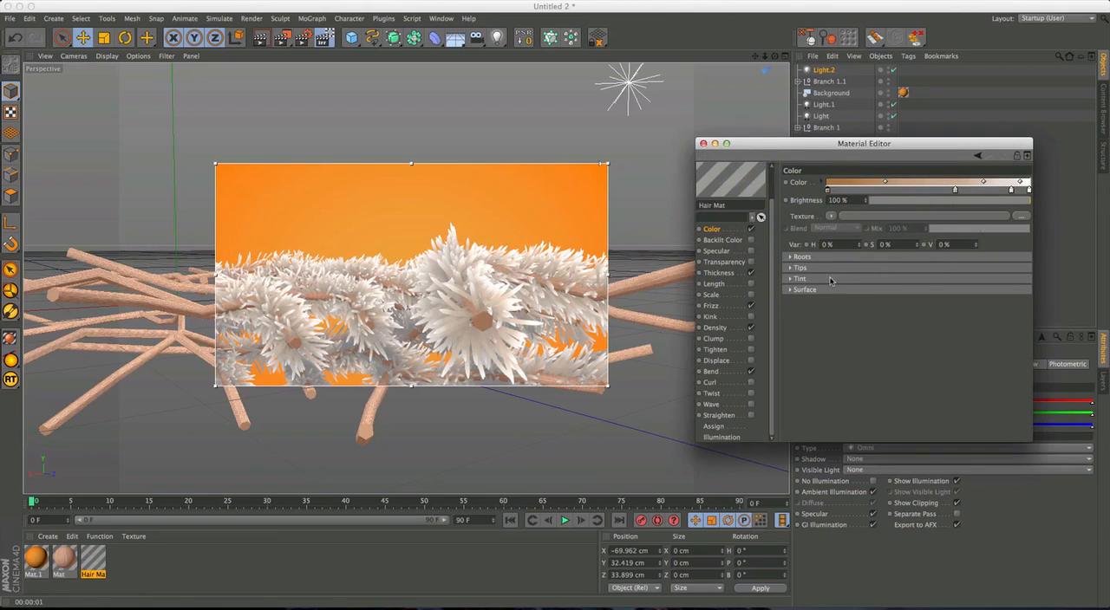
Adjust the root knot's brightness and saturation to an orange-brown of about RGB 160, 104, 48.
double_click(828, 190)
drag(811, 187, 811, 178)
click(845, 240)
double_click(825, 190)
drag(812, 178, 809, 184)
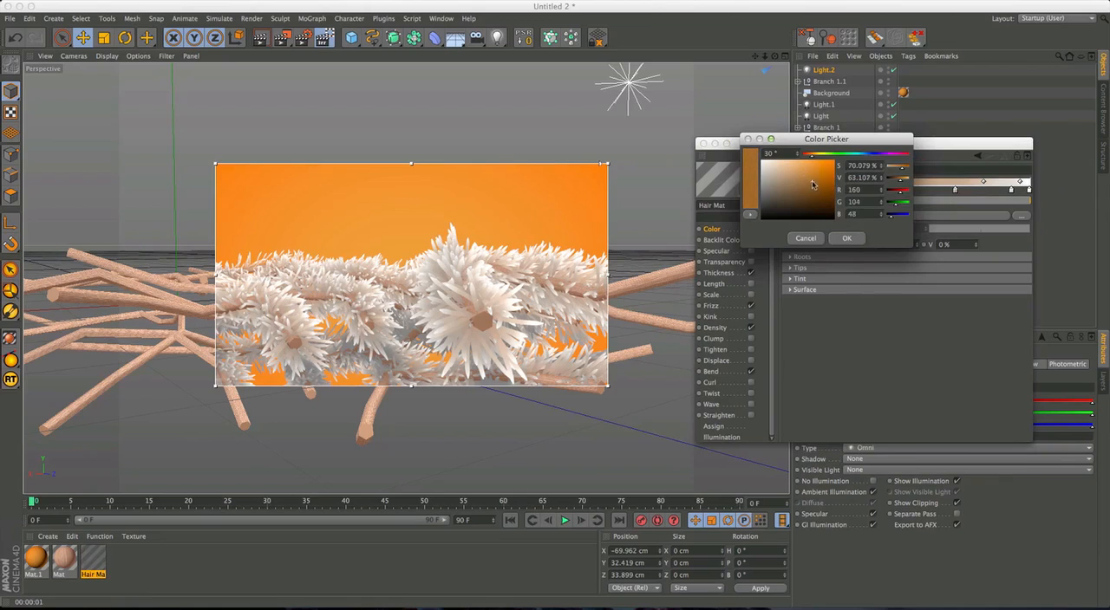
click(846, 238)
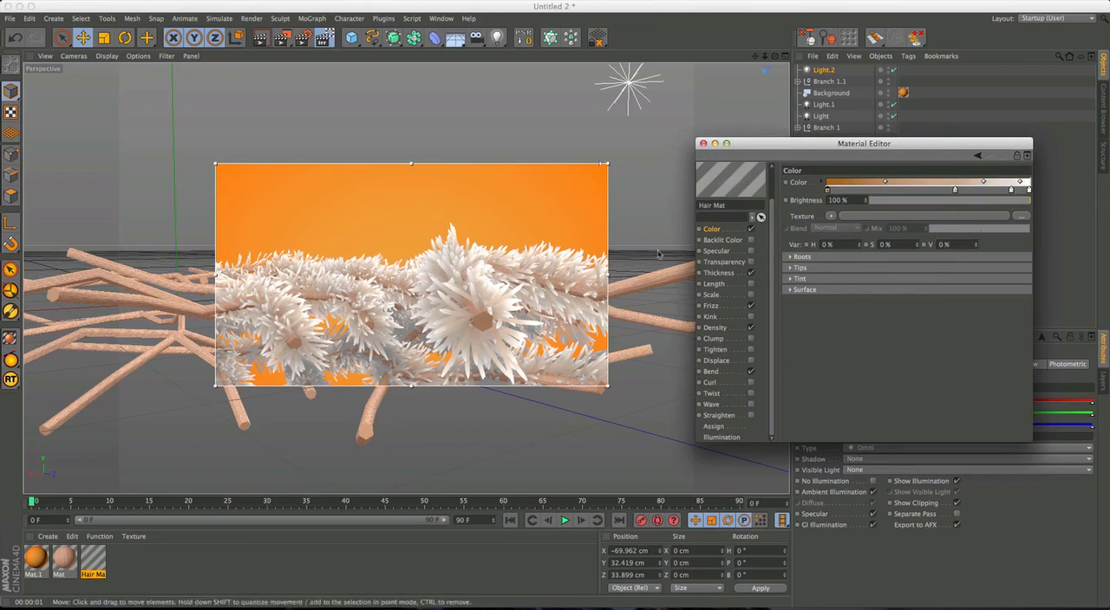
Push the root knot to a stronger orange of about RGB 185, 114, 43 and slightly darken it.
double_click(827, 191)
drag(818, 190, 817, 177)
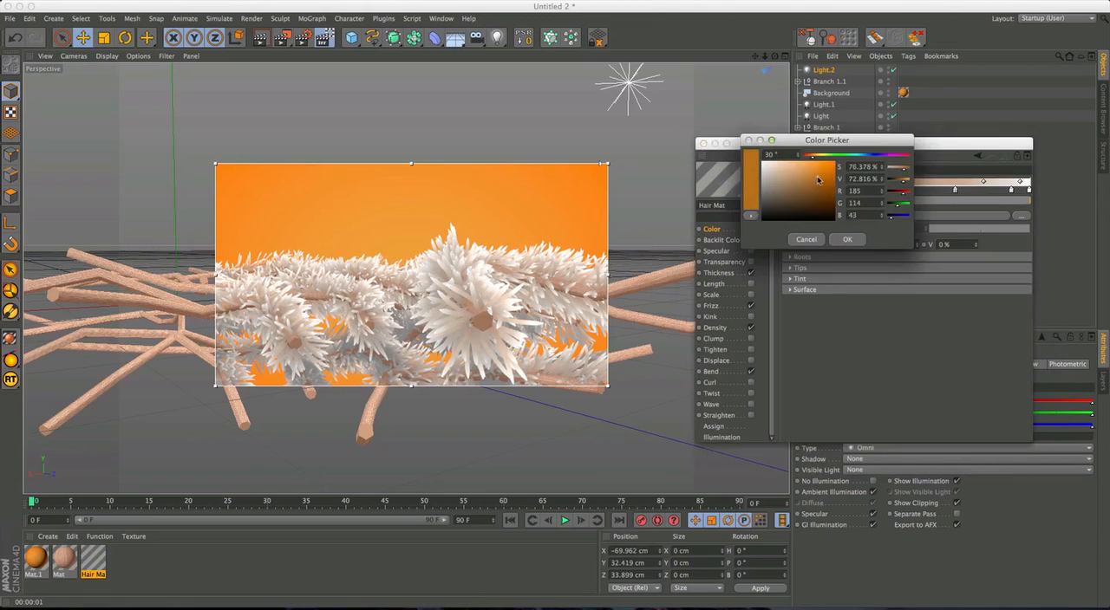
click(846, 236)
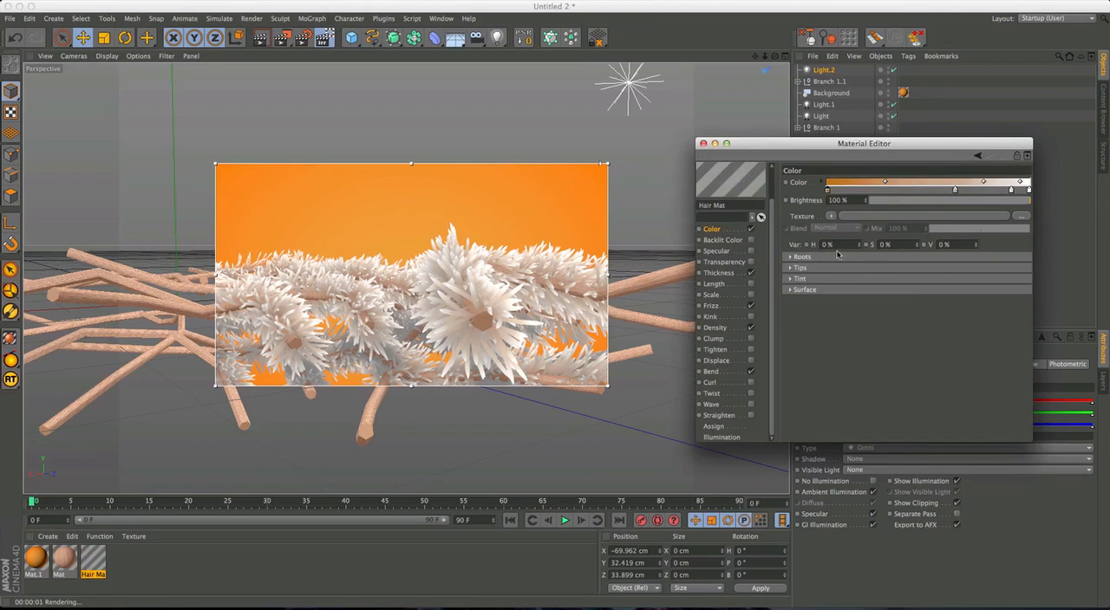
double_click(827, 191)
drag(818, 180, 815, 183)
click(847, 239)
Examine the rendered needle colour and shading on the overlapping branches from several distances and angles.
alt+drag(539, 321, 499, 305)
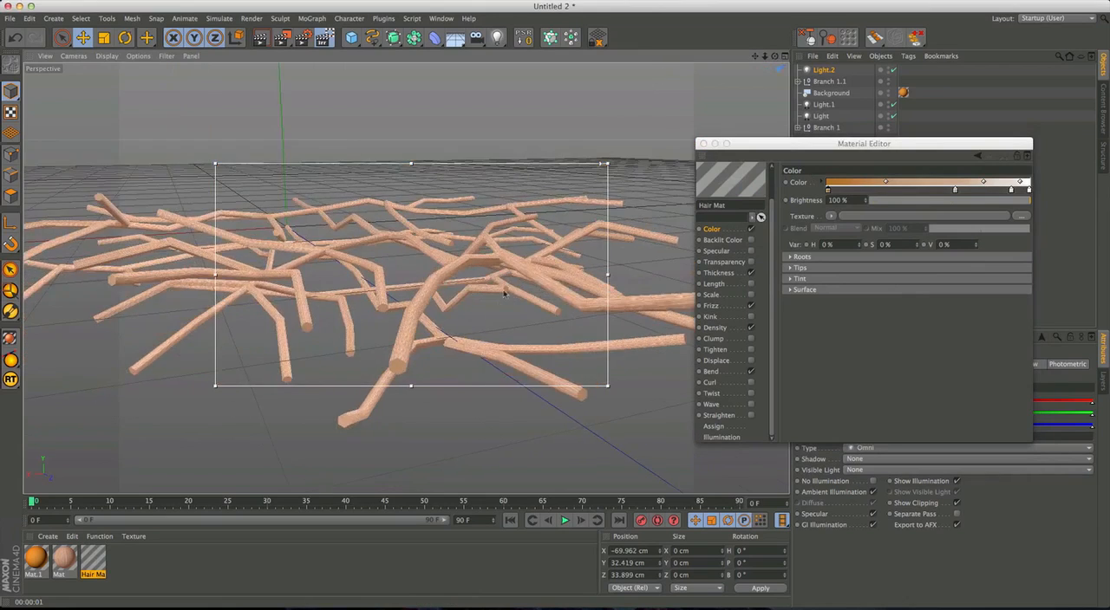
scroll(524, 286, down, 5)
alt+drag(539, 262, 416, 348)
scroll(445, 325, down, 5)
drag(763, 148, 780, 161)
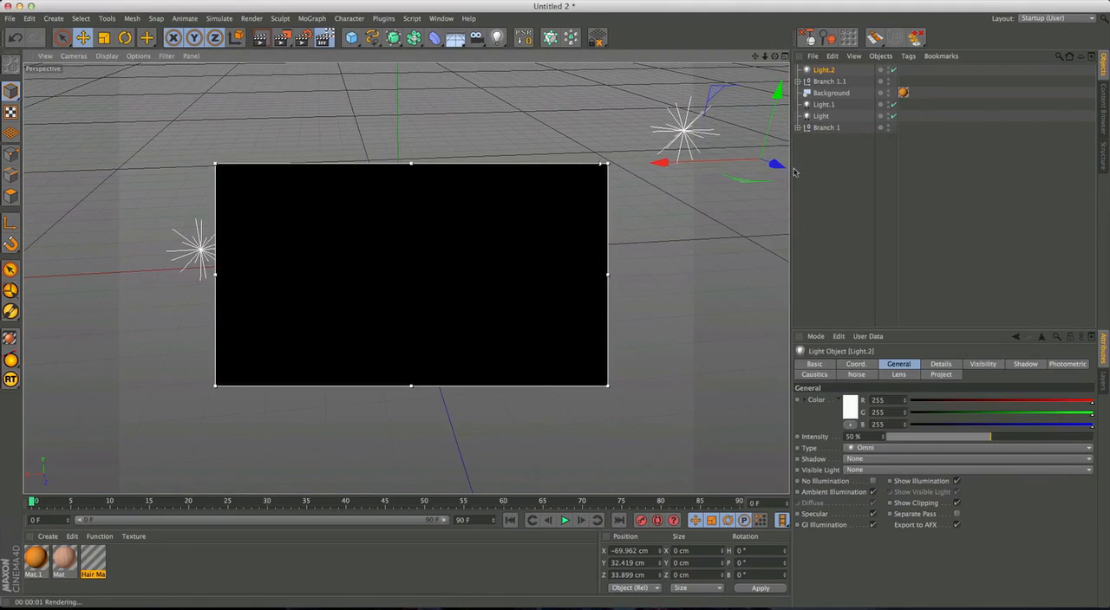
click(823, 104)
click(828, 81)
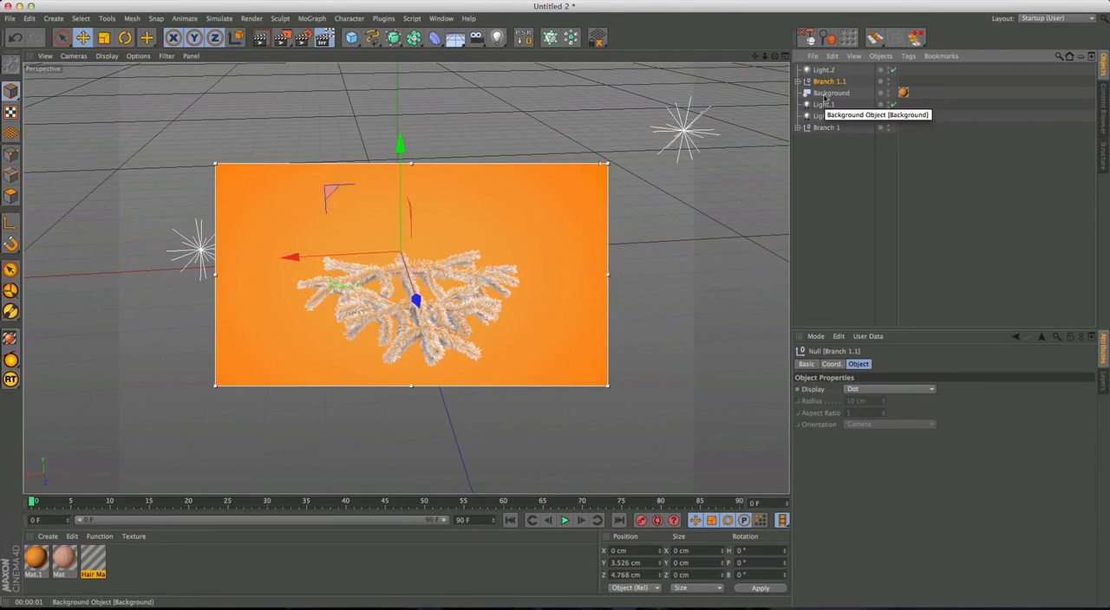
alt+right_drag(424, 338, 478, 308)
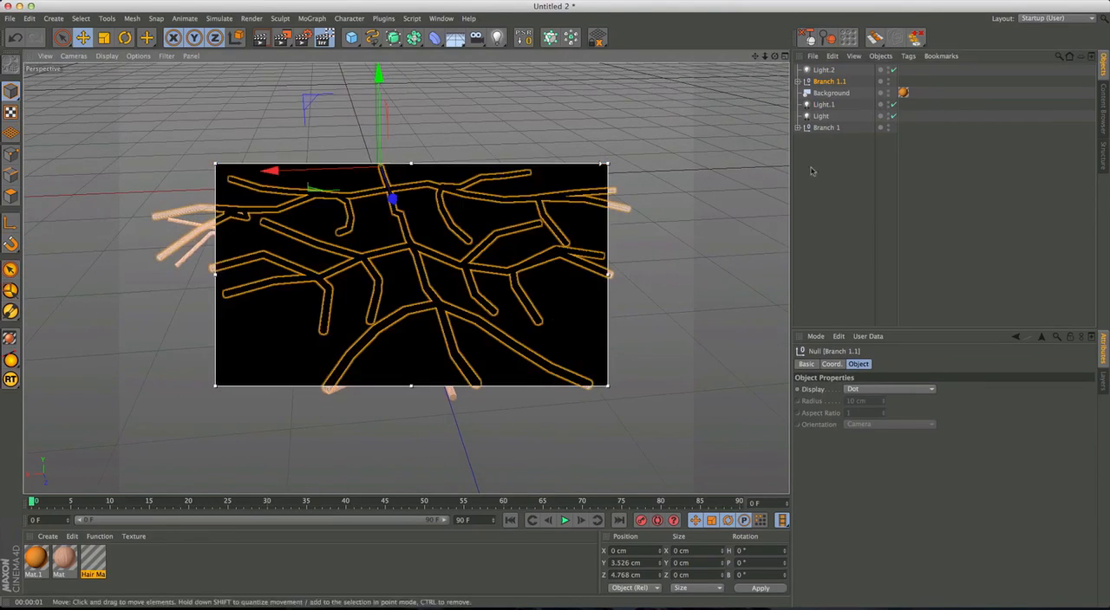
click(706, 218)
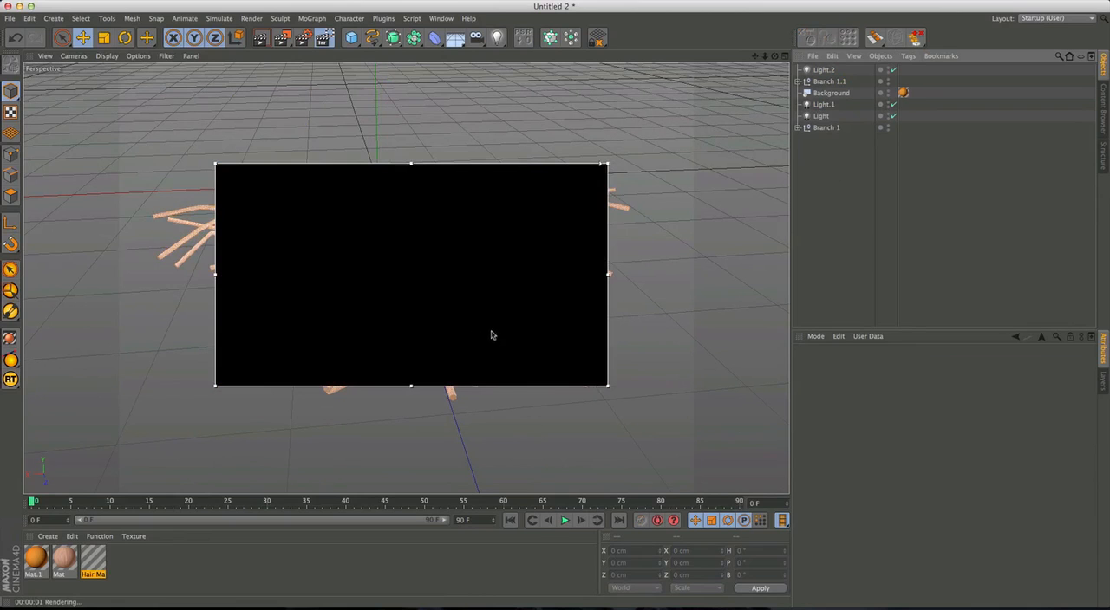
alt+right_drag(501, 299, 447, 314)
alt+middle_drag(500, 299, 468, 314)
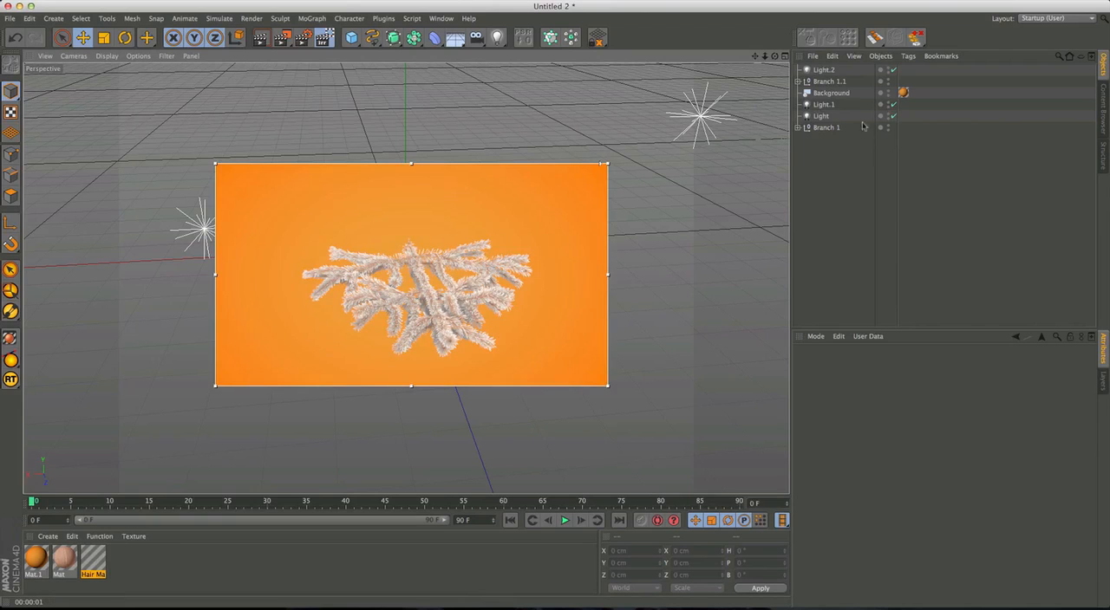
Reopen the Hair Mat and mute the gradient's root knot to a less saturated brown.
double_click(93, 562)
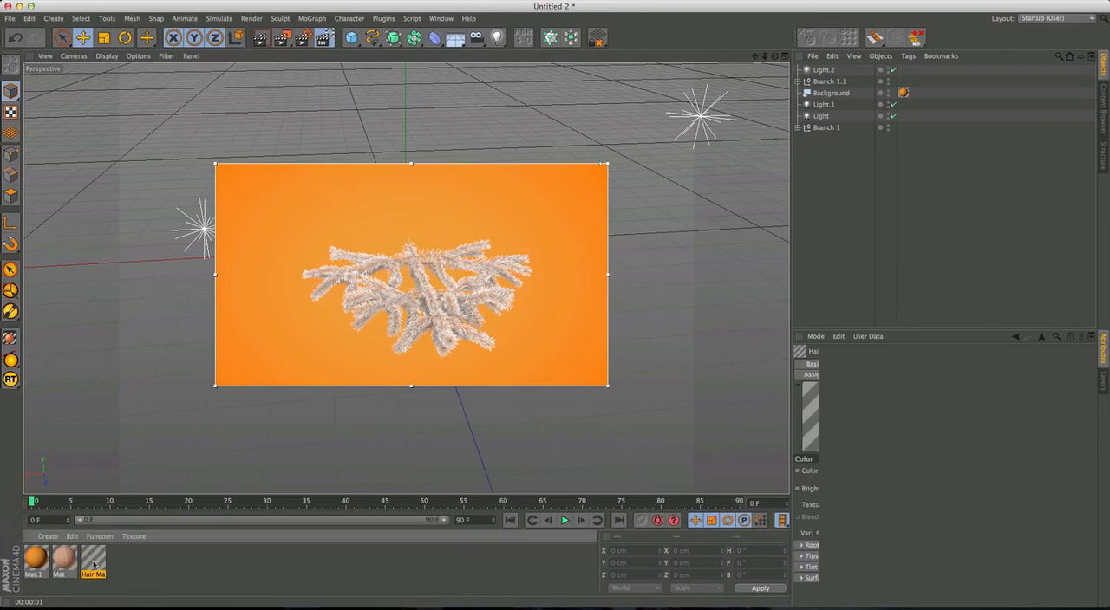
drag(368, 75, 964, 120)
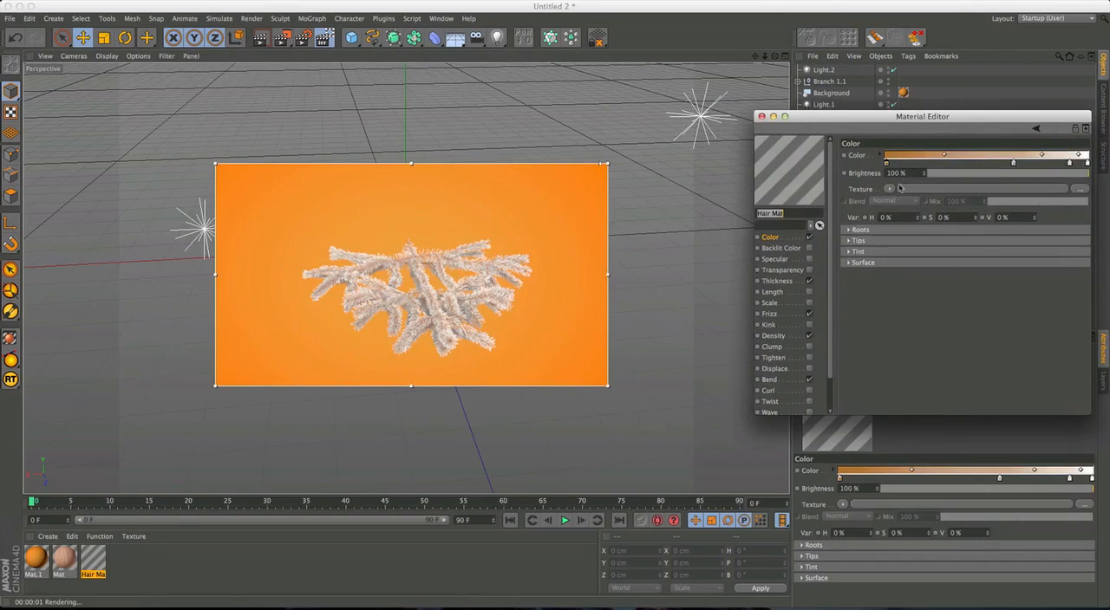
double_click(944, 153)
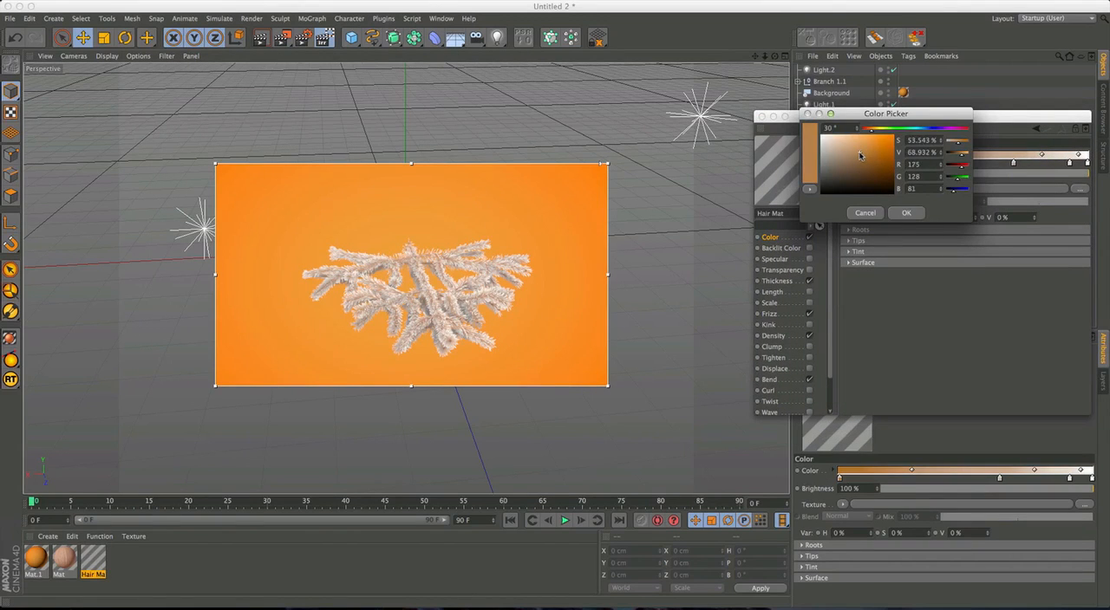
click(904, 213)
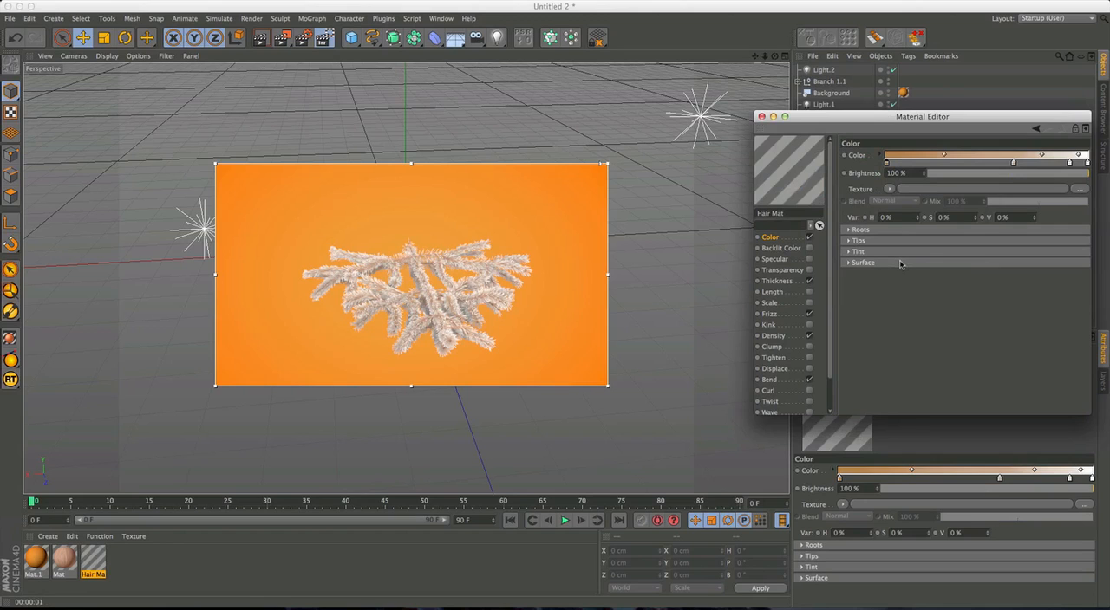
double_click(886, 163)
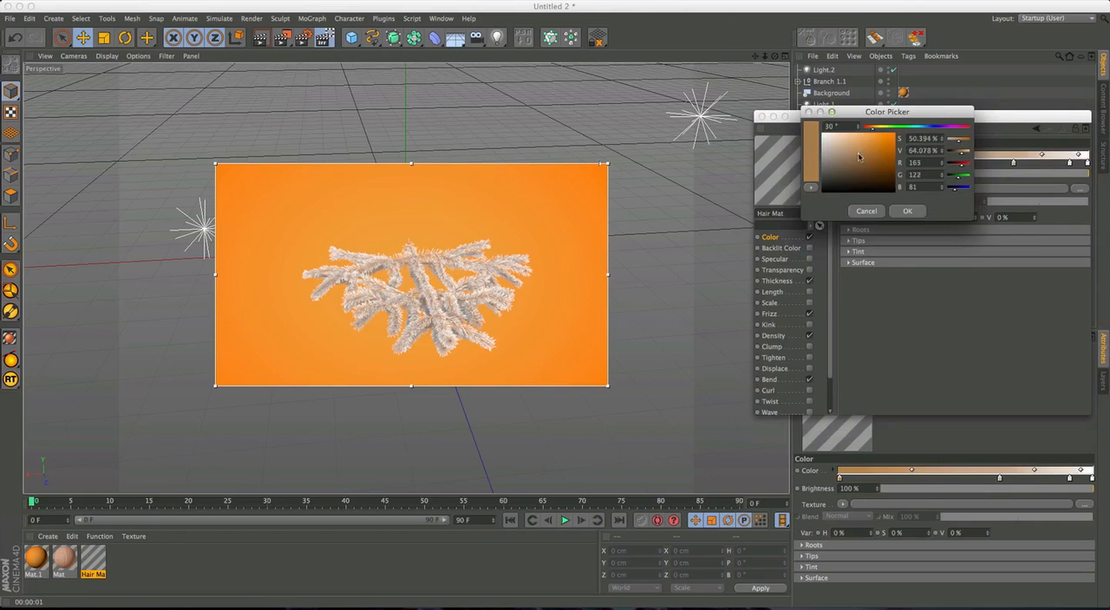
drag(859, 156, 862, 163)
click(907, 211)
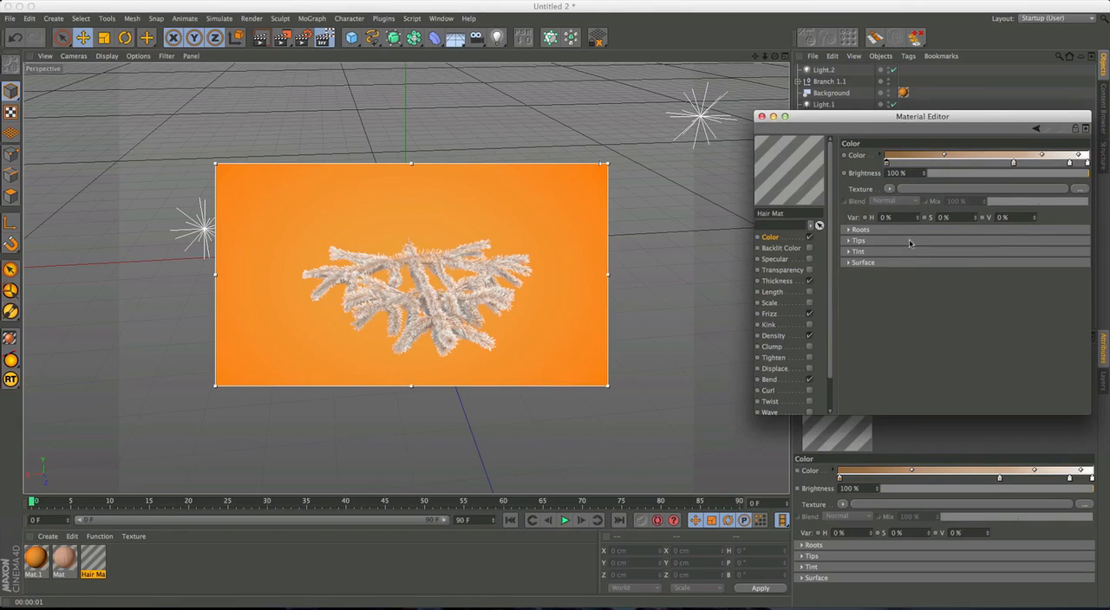
Darken the gradient's root knot to a deep brown of about RGB 103, 72, 40 and check the needles up close.
double_click(886, 163)
drag(864, 165, 867, 171)
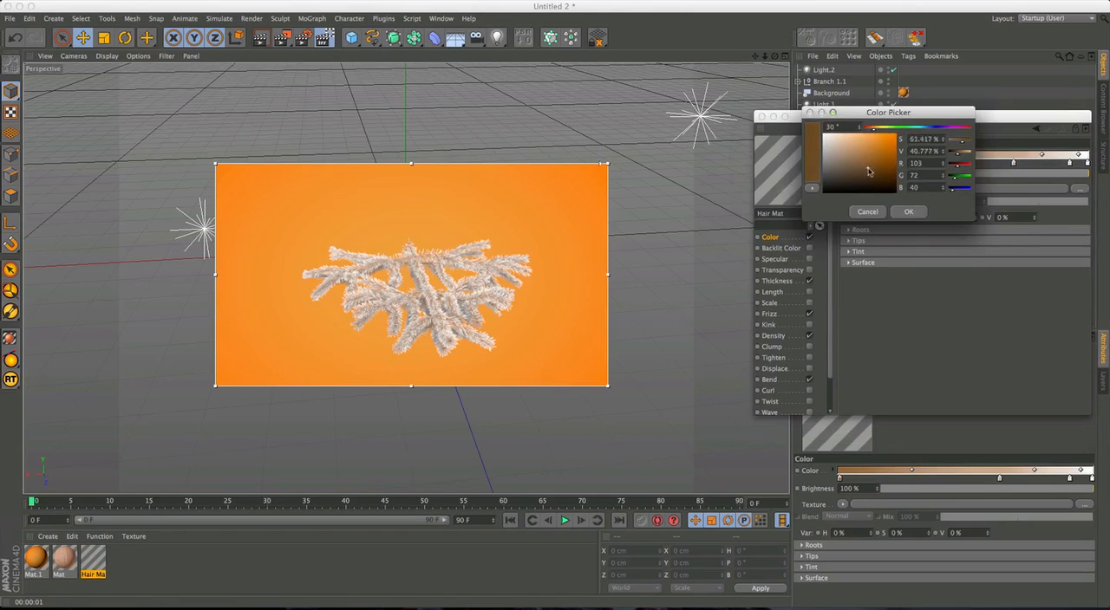
click(907, 211)
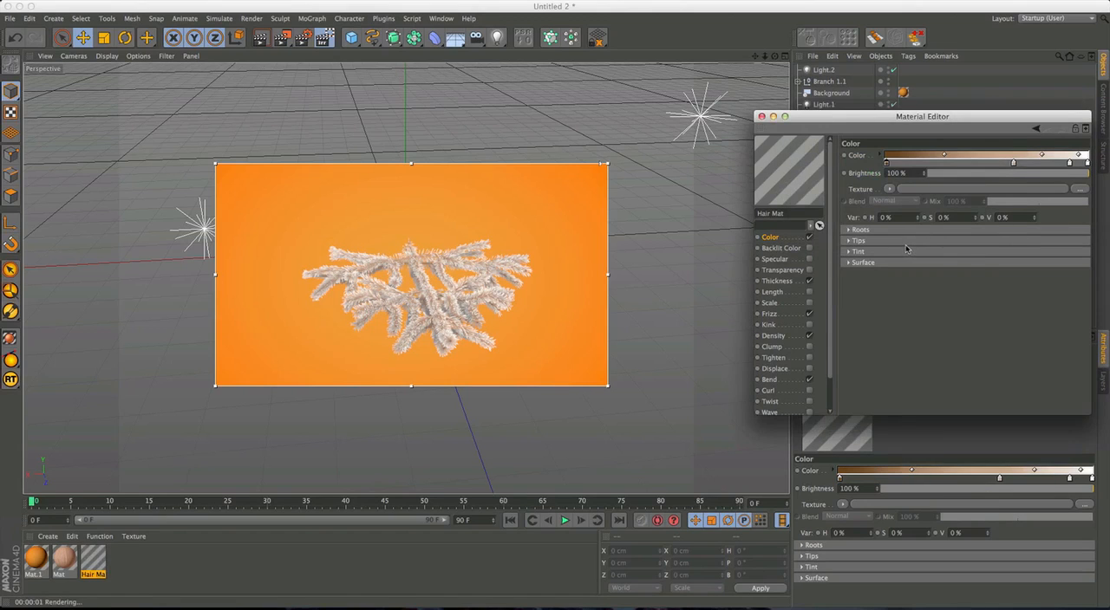
scroll(529, 319, up, 8)
alt+drag(483, 307, 471, 297)
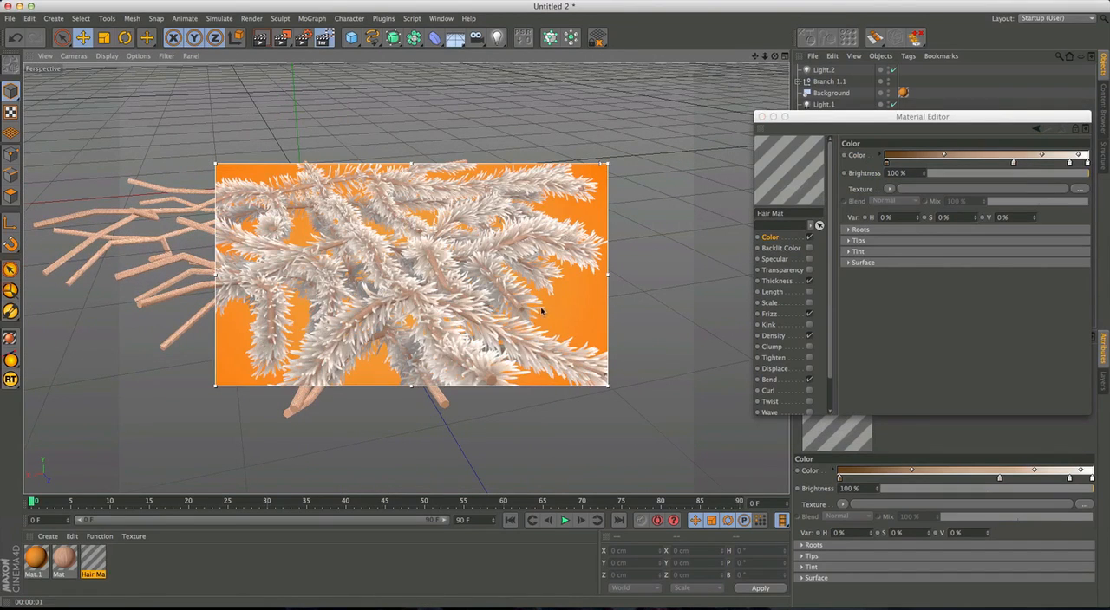
Close the Material Editor and examine the needle shading on the overlapping branches from farther away and another angle.
alt+drag(529, 311, 467, 305)
alt+right_drag(467, 305, 390, 306)
alt+drag(468, 305, 472, 295)
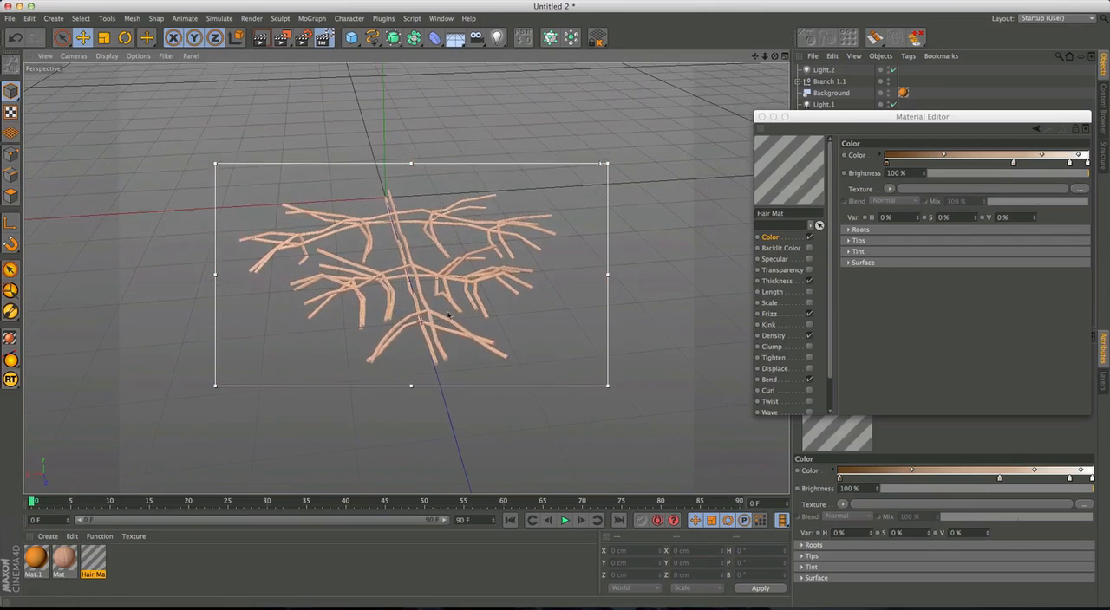
click(760, 116)
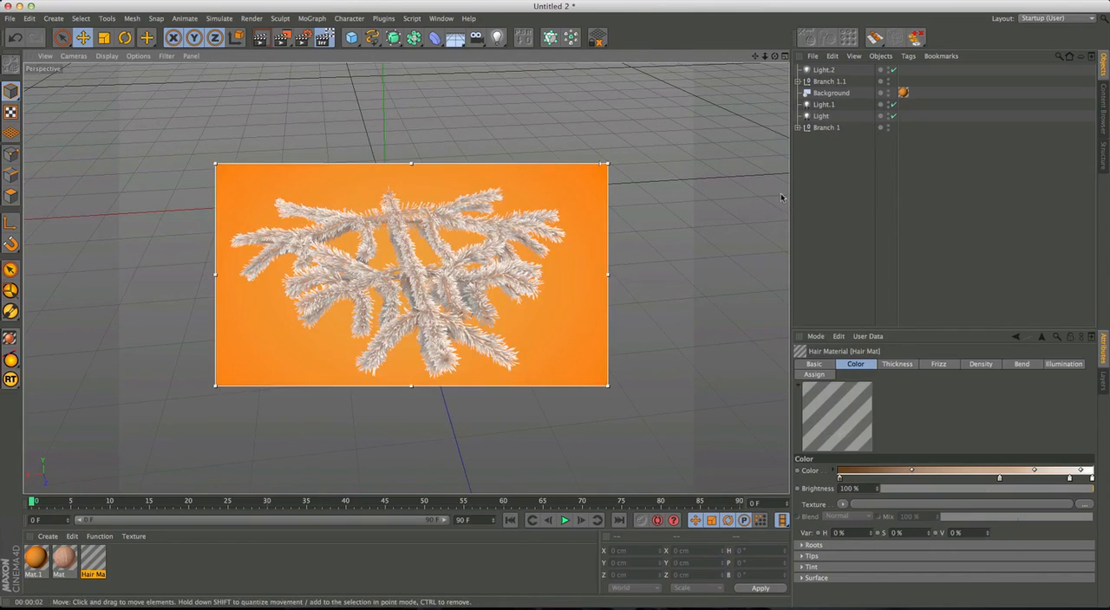
alt+drag(548, 279, 619, 291)
key(super+r)
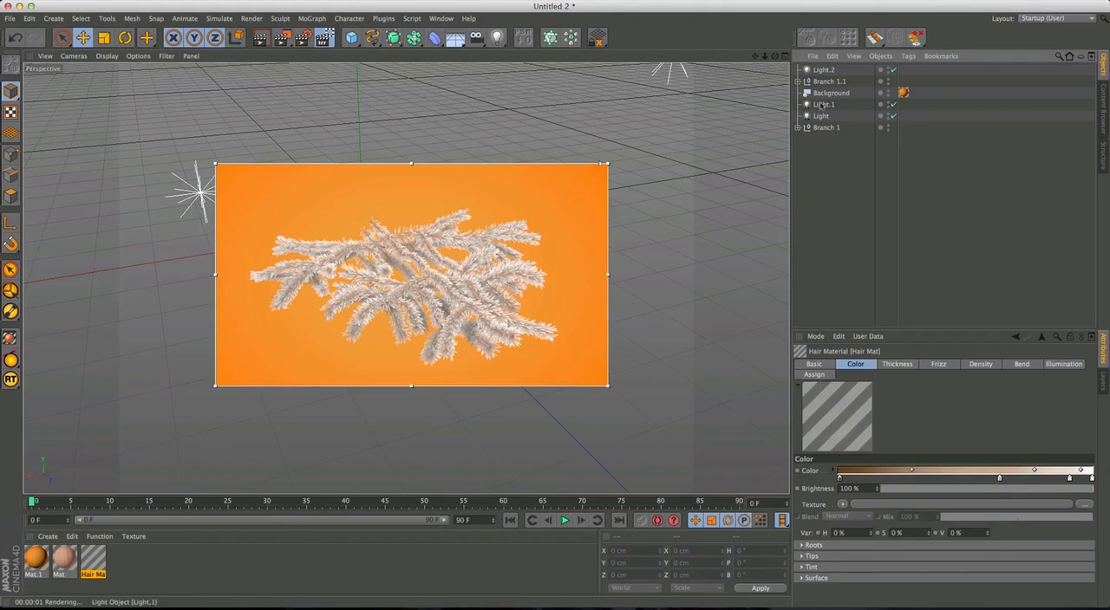
Copy Branch 1 from the Untitled 2 project into the Branches group of tree.c4d.
click(823, 128)
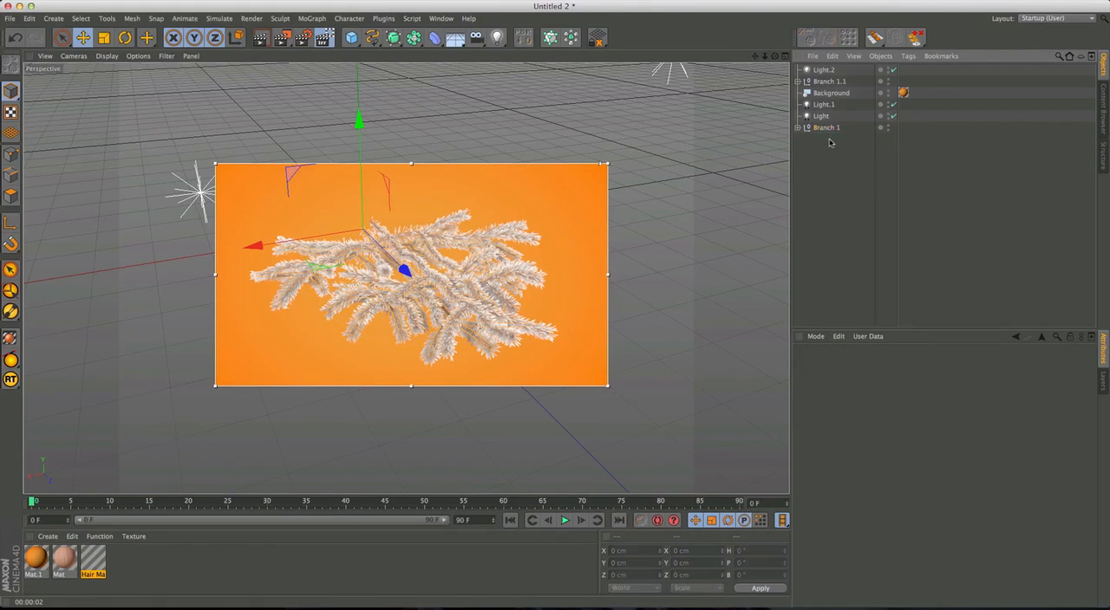
ctrl+click(812, 93)
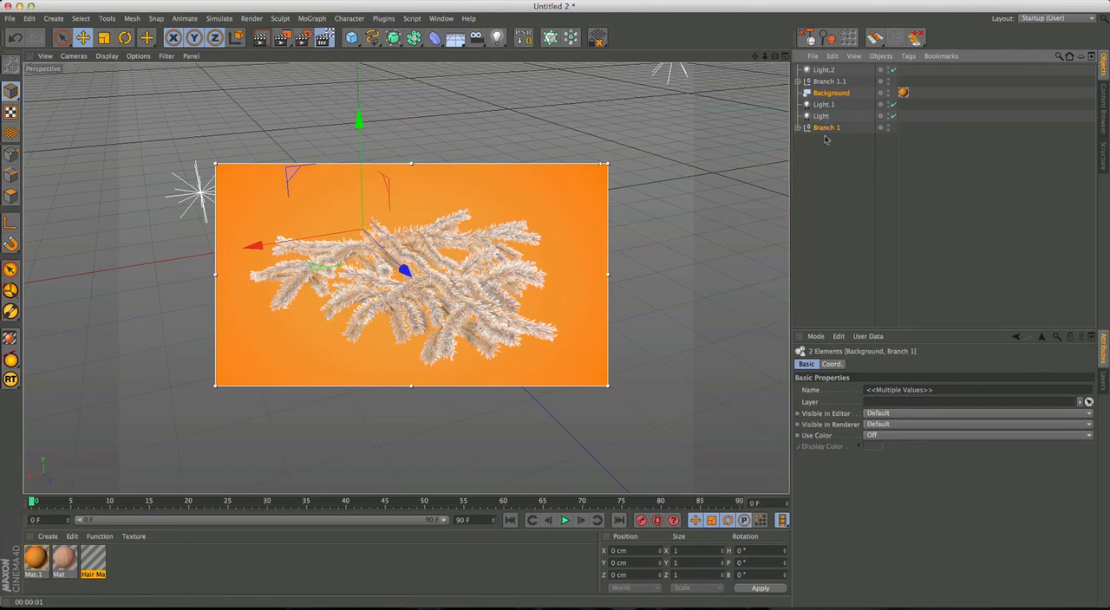
click(824, 129)
click(441, 18)
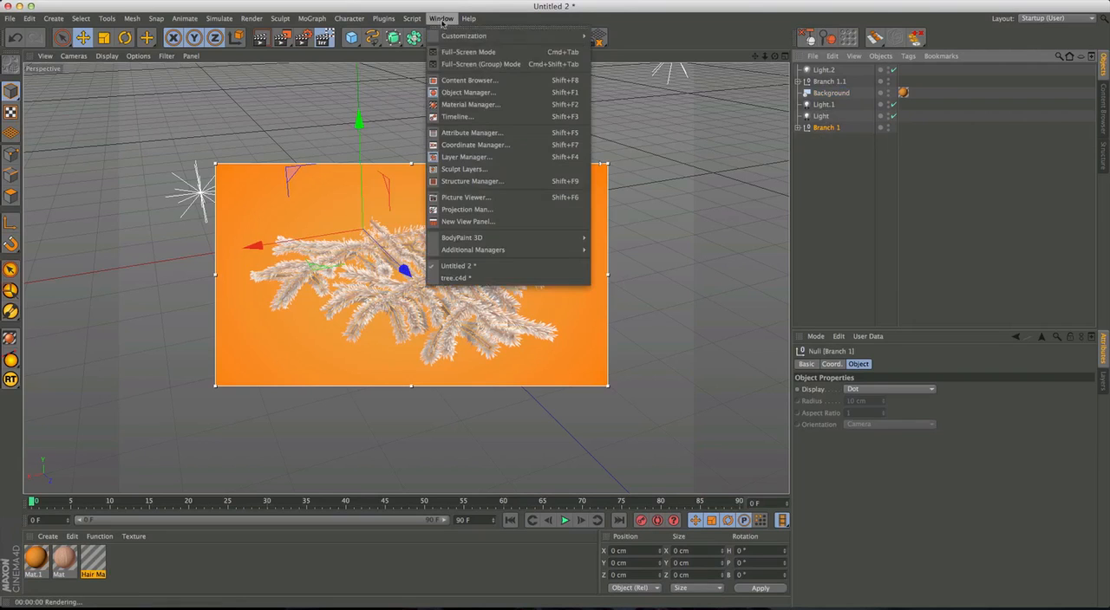
click(457, 277)
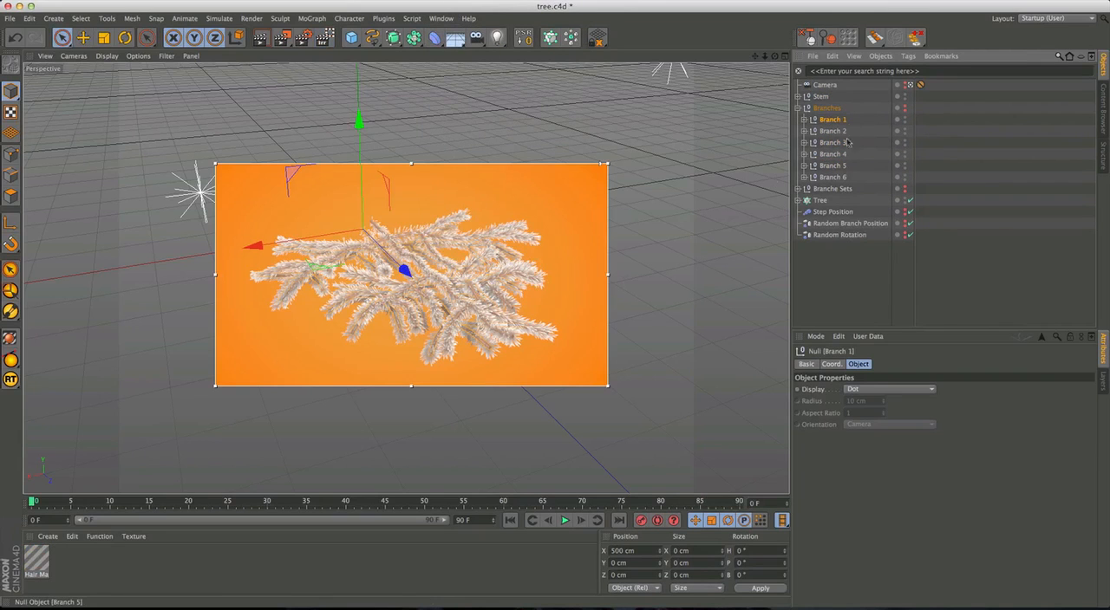
key(super+v)
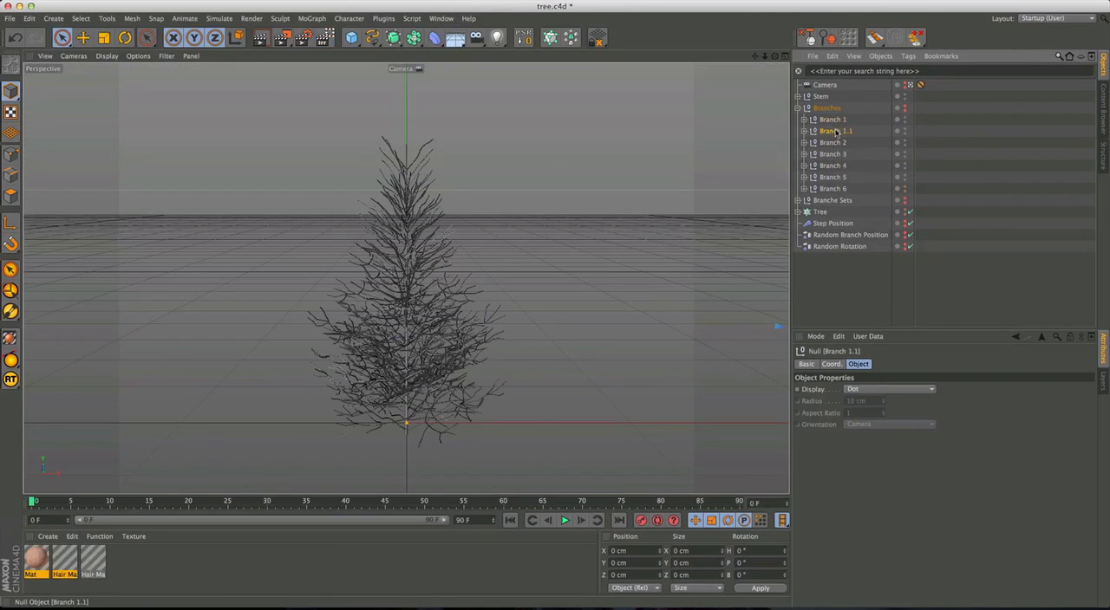
Delete the original Branch 1 from the Branches group and rename the pasted branch Branch 1.
click(831, 119)
click(804, 120)
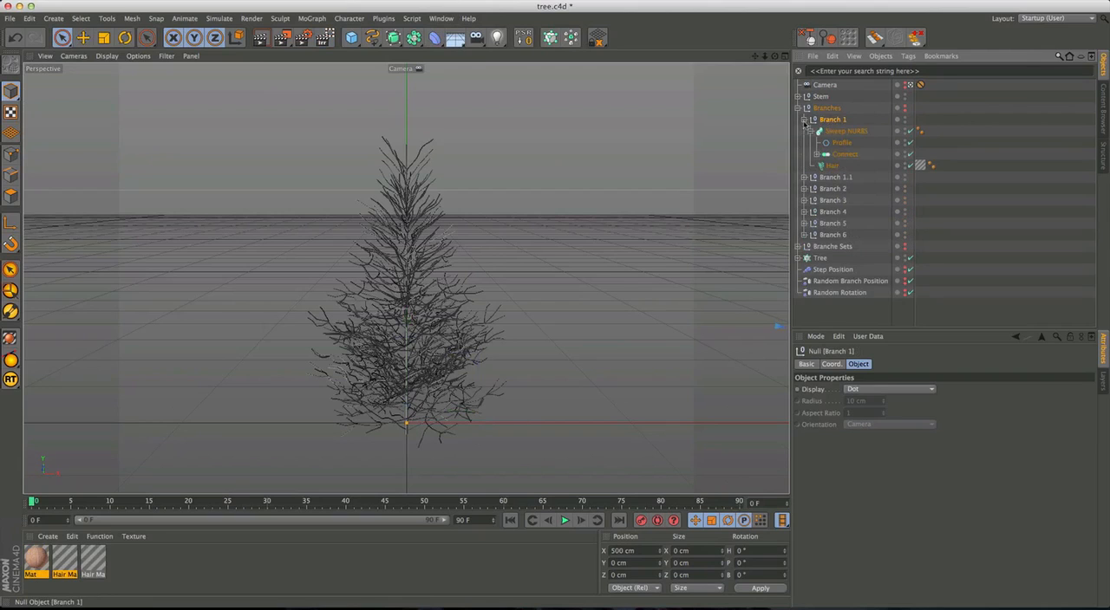
click(811, 121)
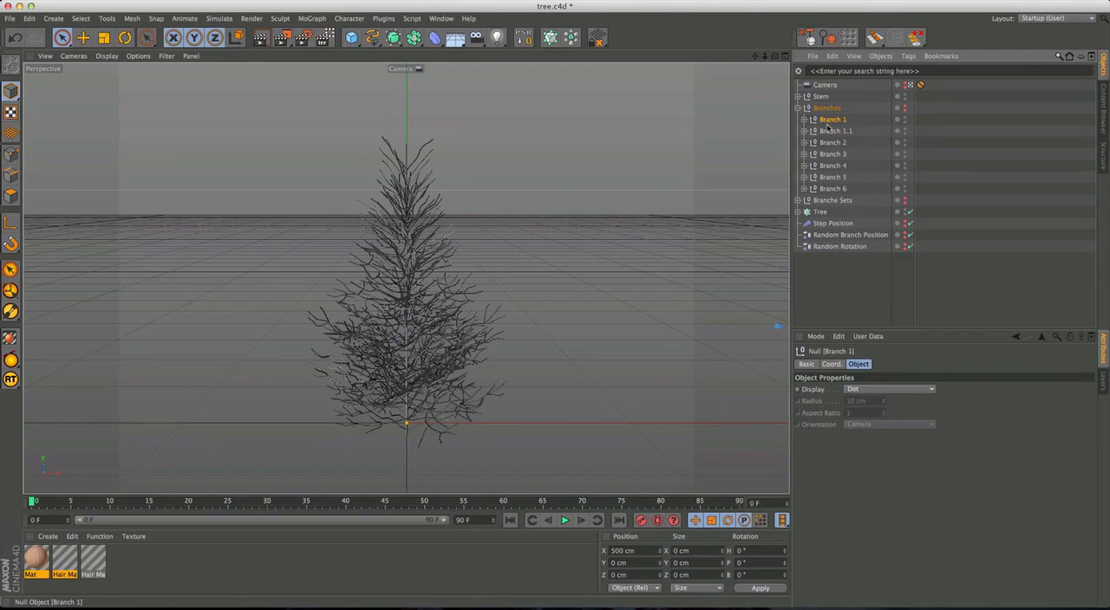
key(Delete)
double_click(831, 121)
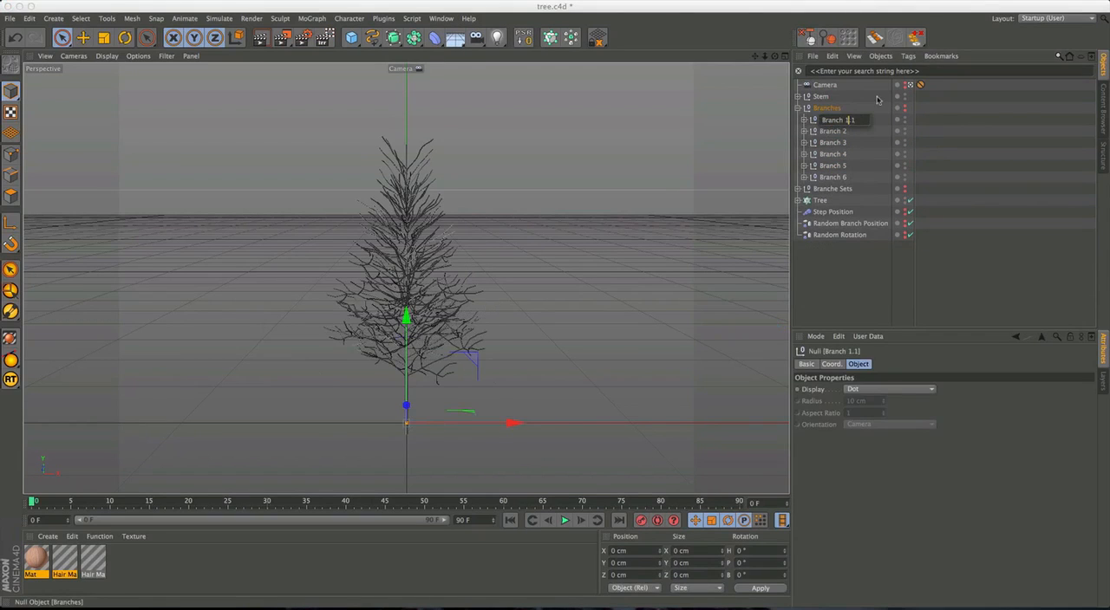
text(1)
key(Return)
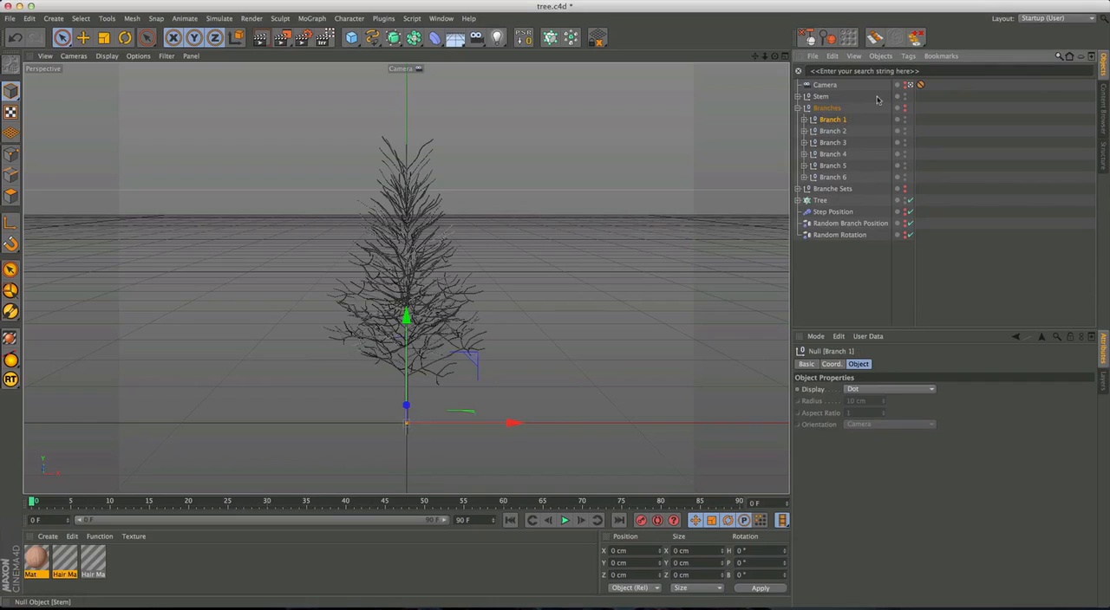
Set the new Branch 1 as the reference object of Branch 1 Instance in cloner 1 of Branche Sets.
click(798, 201)
click(798, 201)
click(798, 189)
click(804, 201)
click(834, 212)
drag(834, 121, 890, 391)
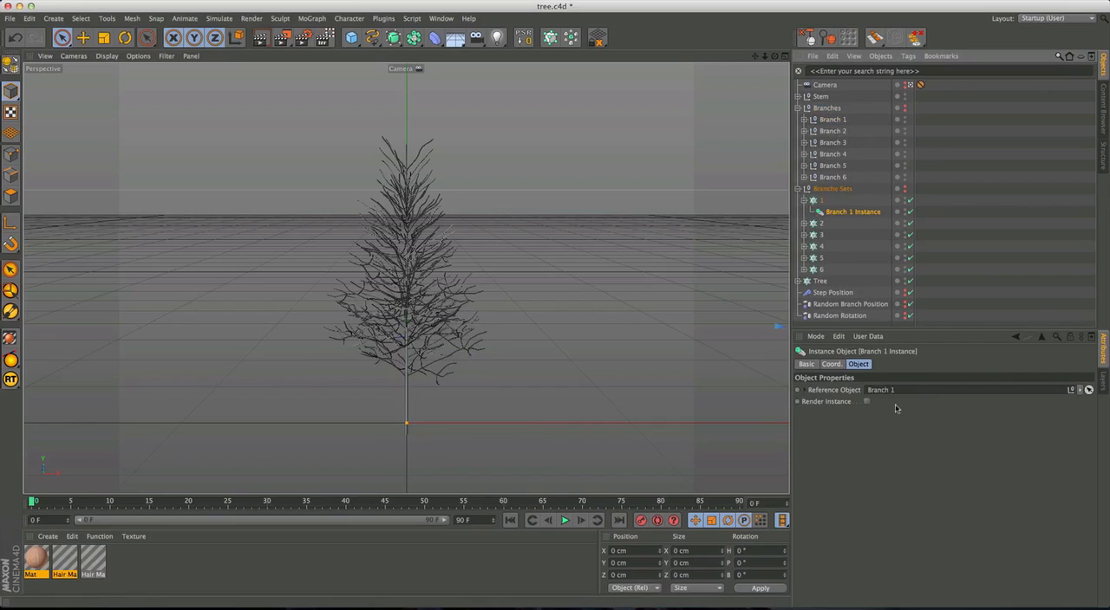
click(957, 208)
click(803, 200)
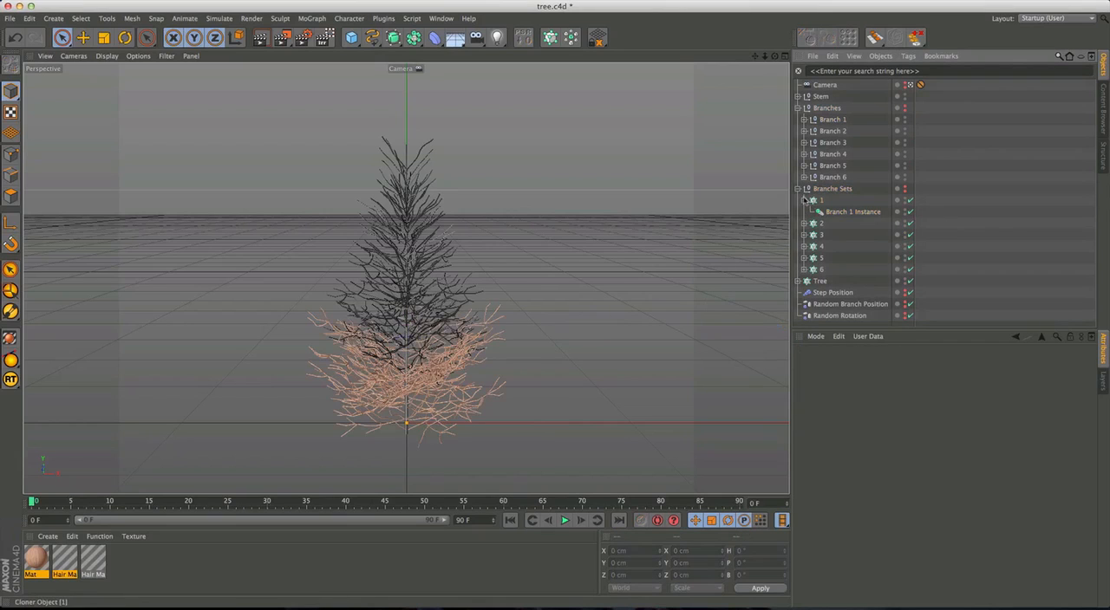
Filter the Branches group by "swe", apply Mat to its five untextured Sweep NURBS, and save the project.
click(826, 108)
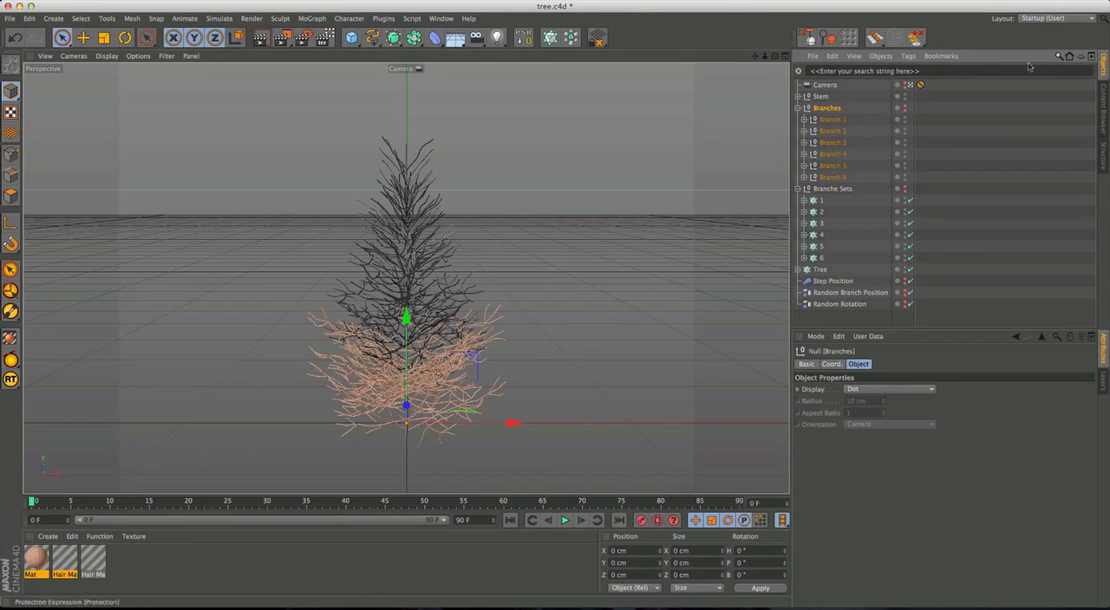
click(1070, 57)
drag(820, 121, 845, 85)
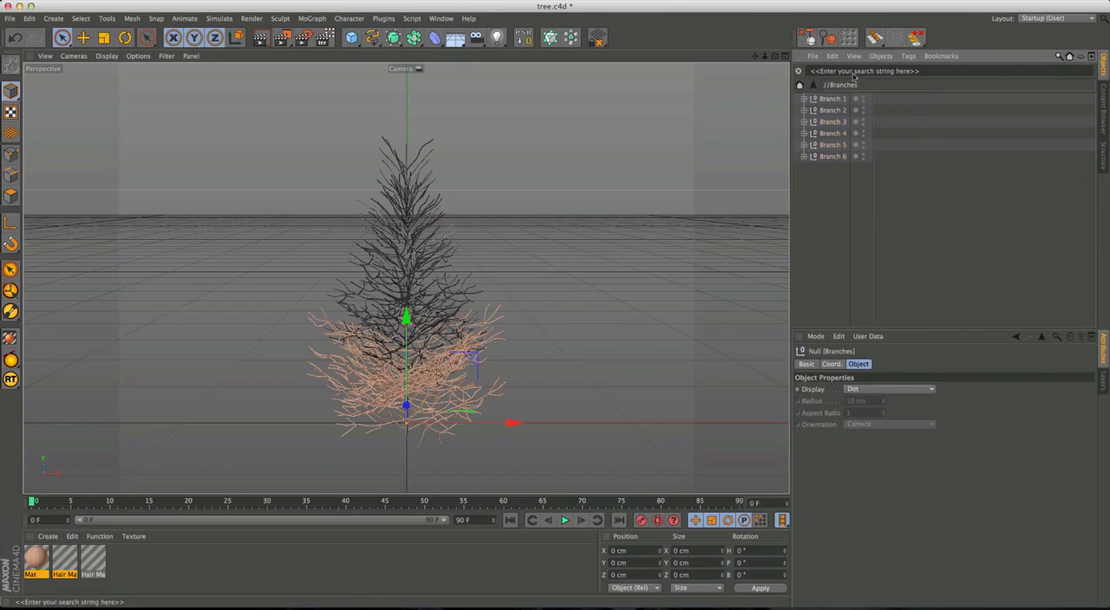
text(swe)
drag(848, 177, 841, 93)
drag(857, 187, 843, 111)
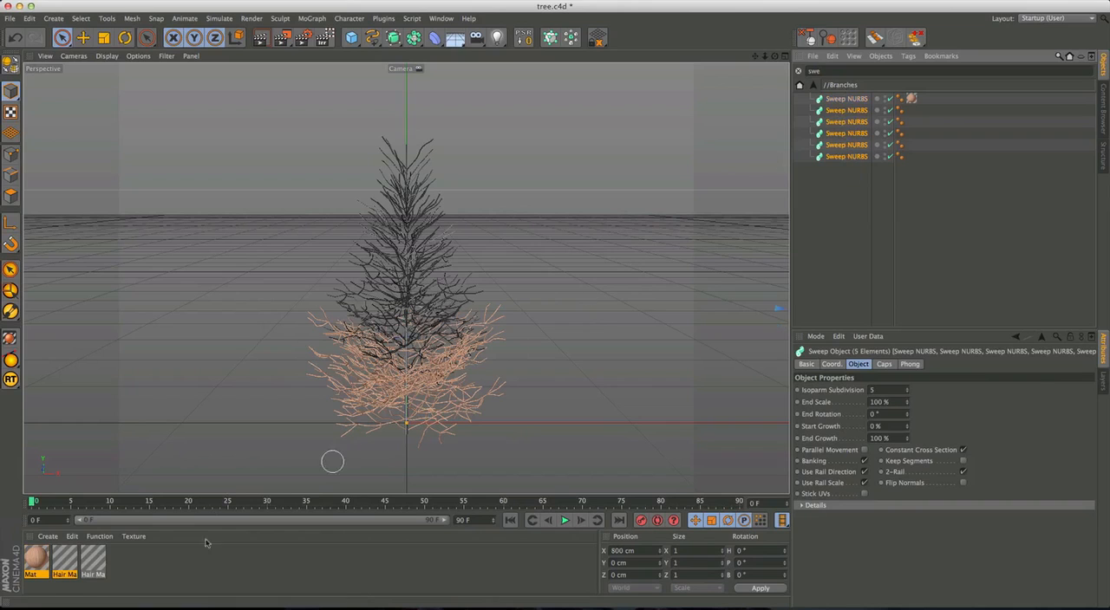
click(48, 562)
right_click(38, 563)
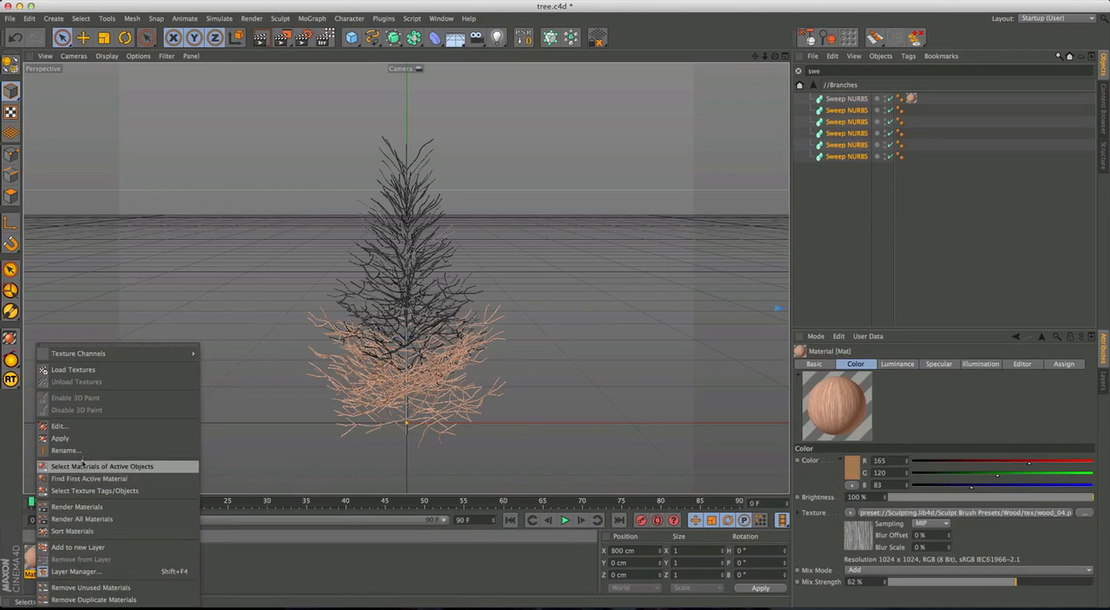
click(62, 439)
click(904, 214)
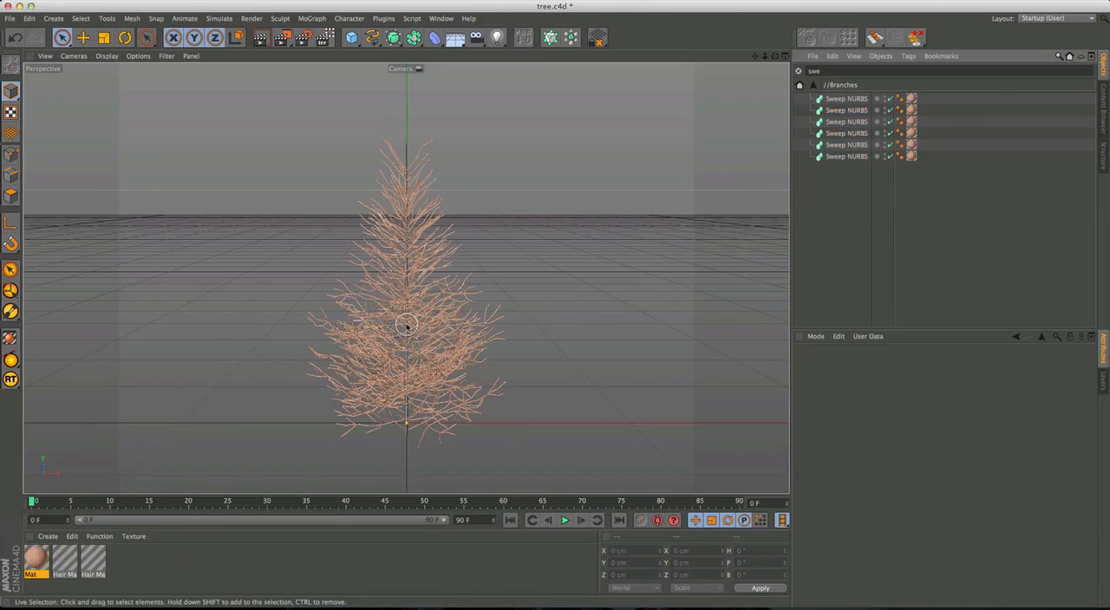
key(super+s)
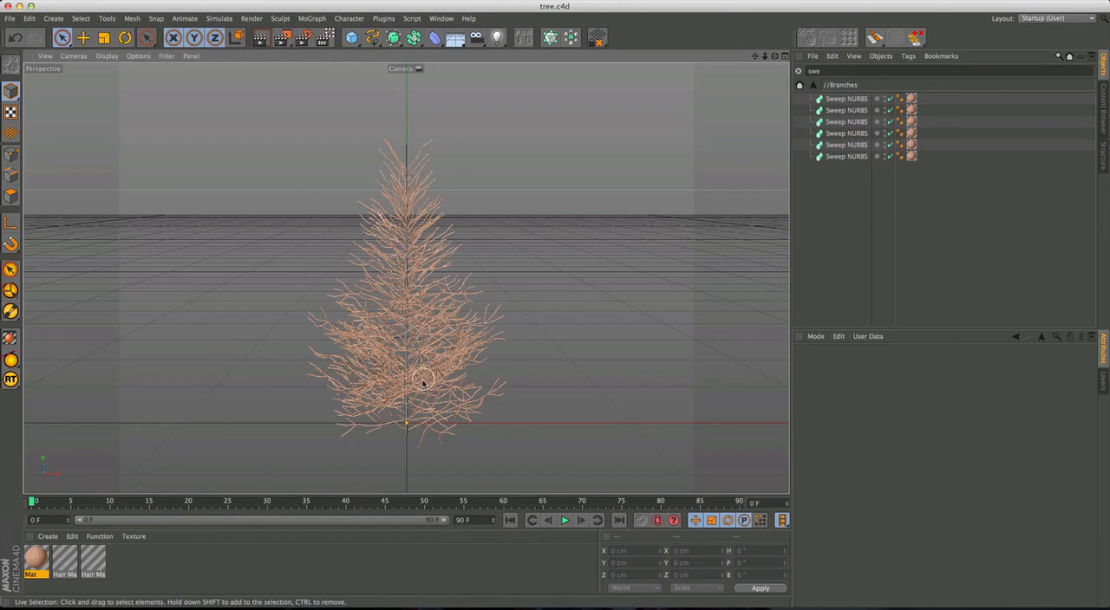
Give the stem's Sweep NURBS the same Mat material as the branches and clear the object search.
click(812, 85)
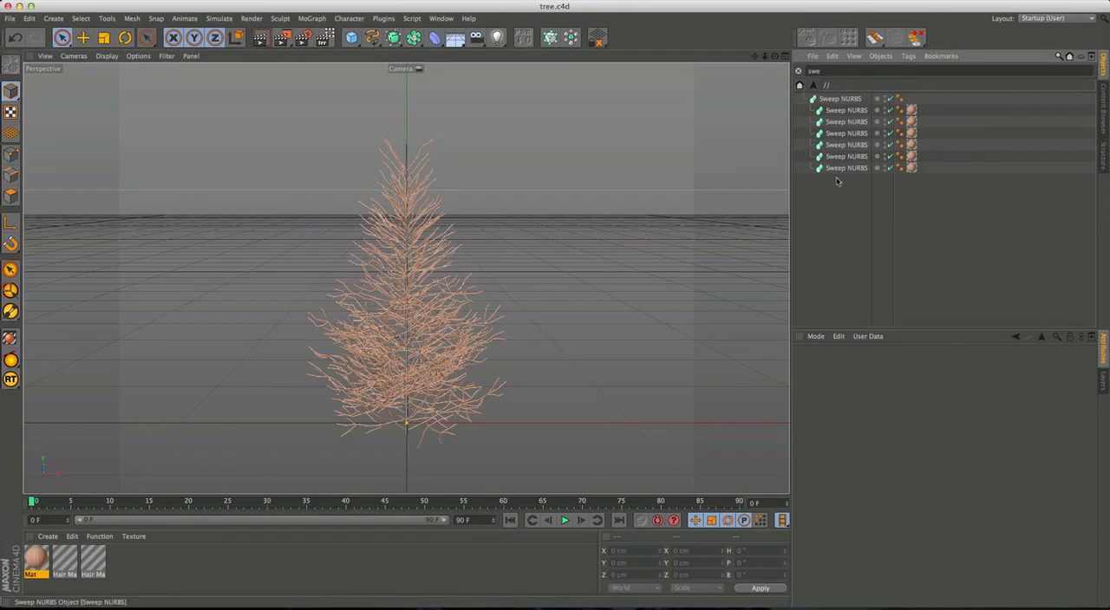
click(815, 99)
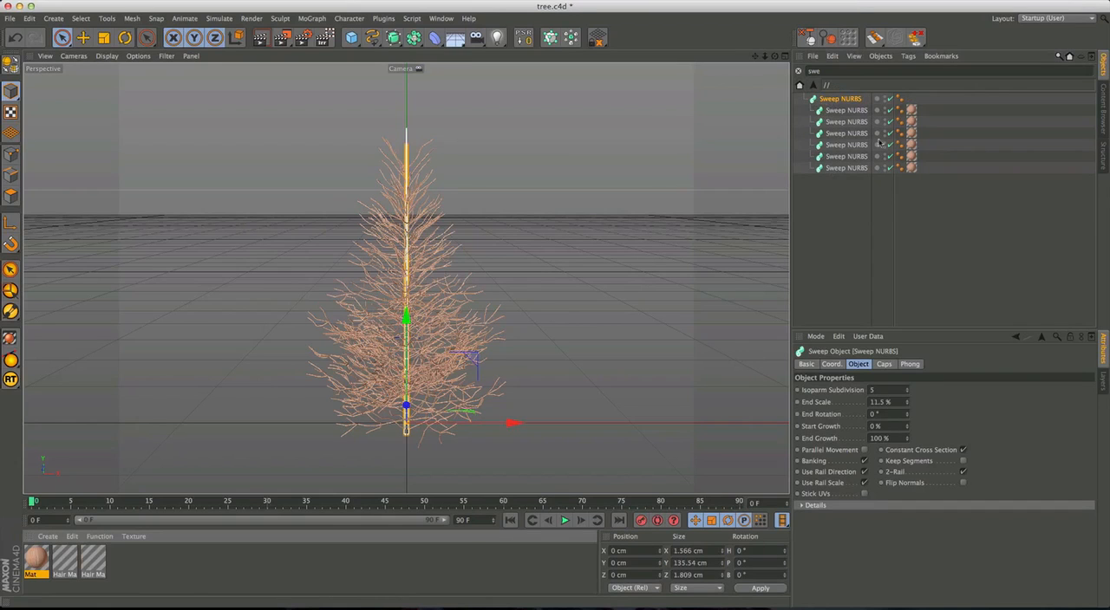
drag(856, 96, 855, 99)
click(849, 225)
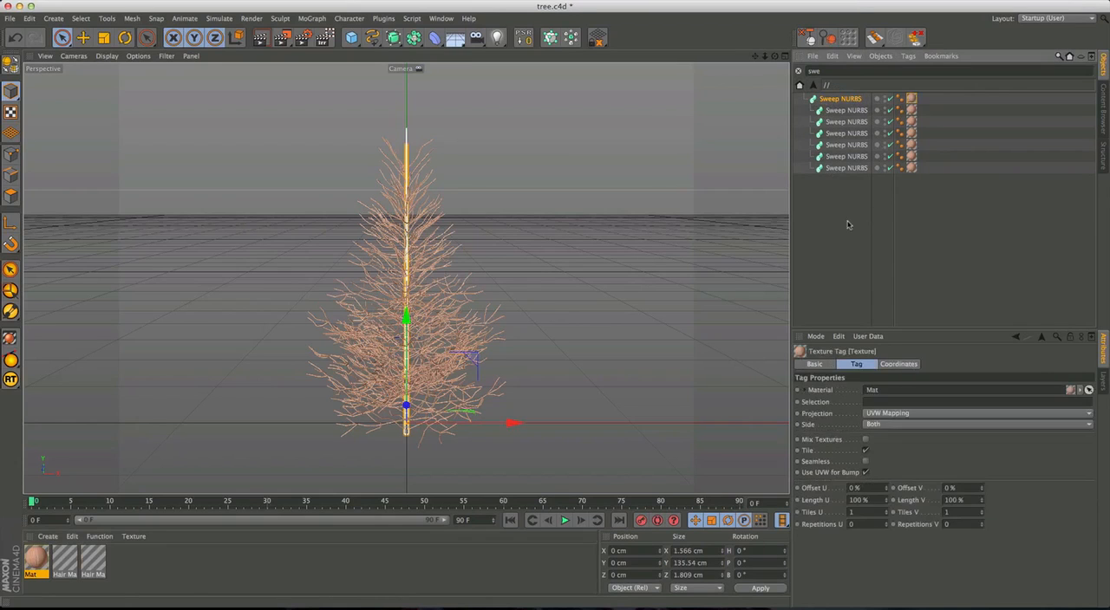
click(799, 71)
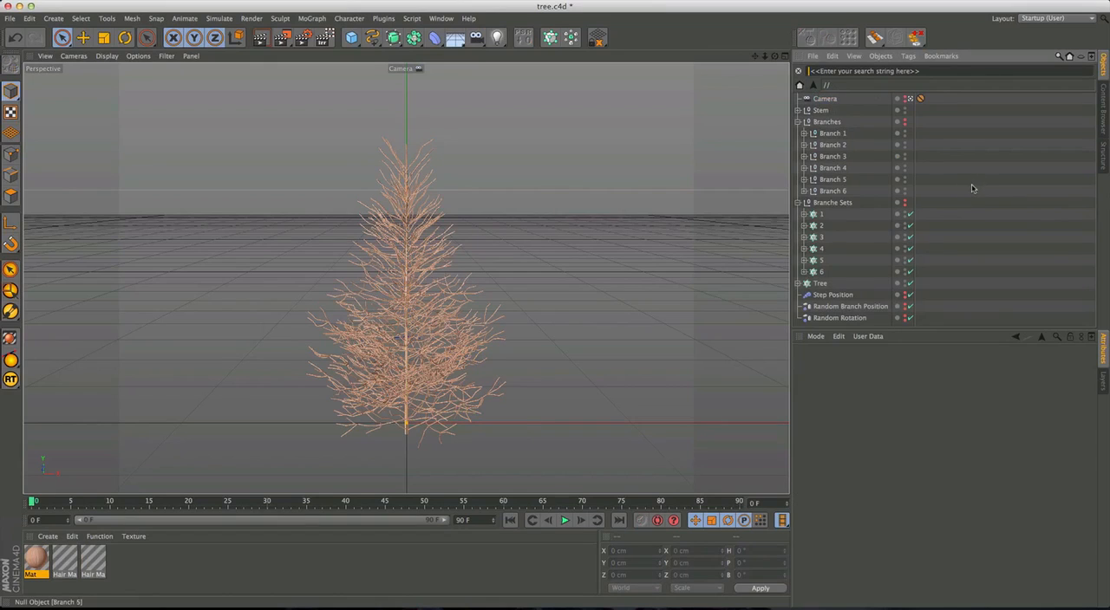
Filter the Branches group by "hair" and set the interpolation Variation of all six Hair objects to 20.
click(797, 202)
drag(825, 123, 844, 85)
click(839, 72)
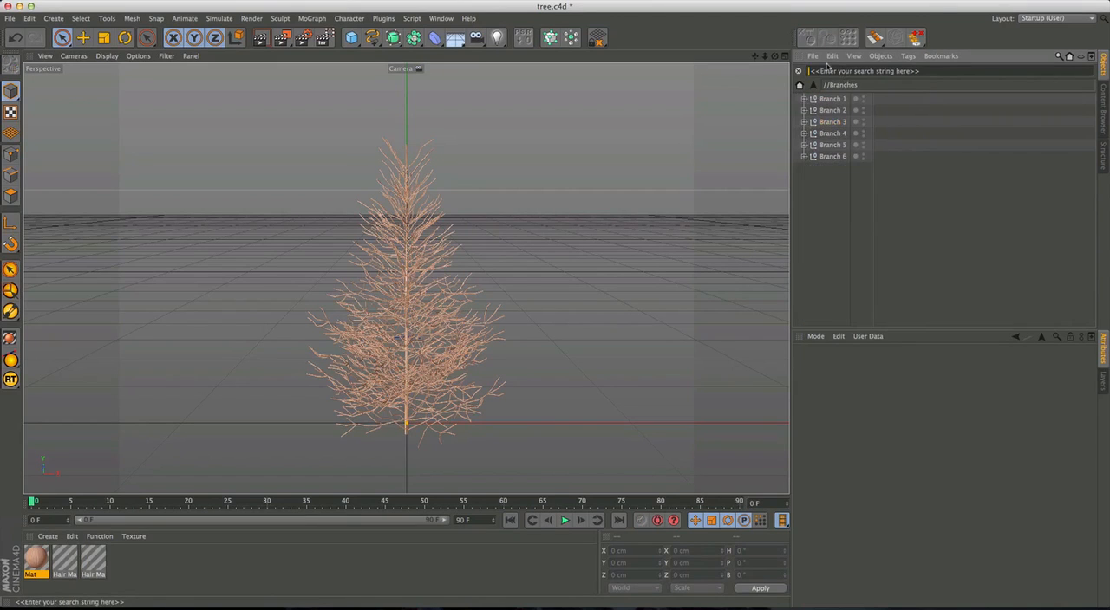
text(hair)
drag(830, 173, 826, 89)
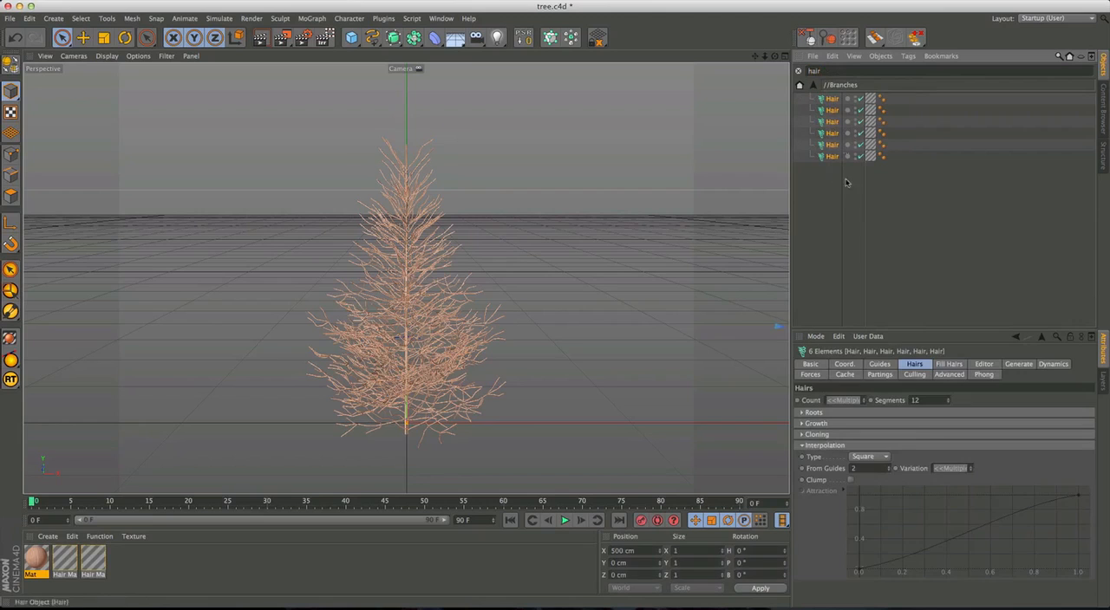
click(950, 473)
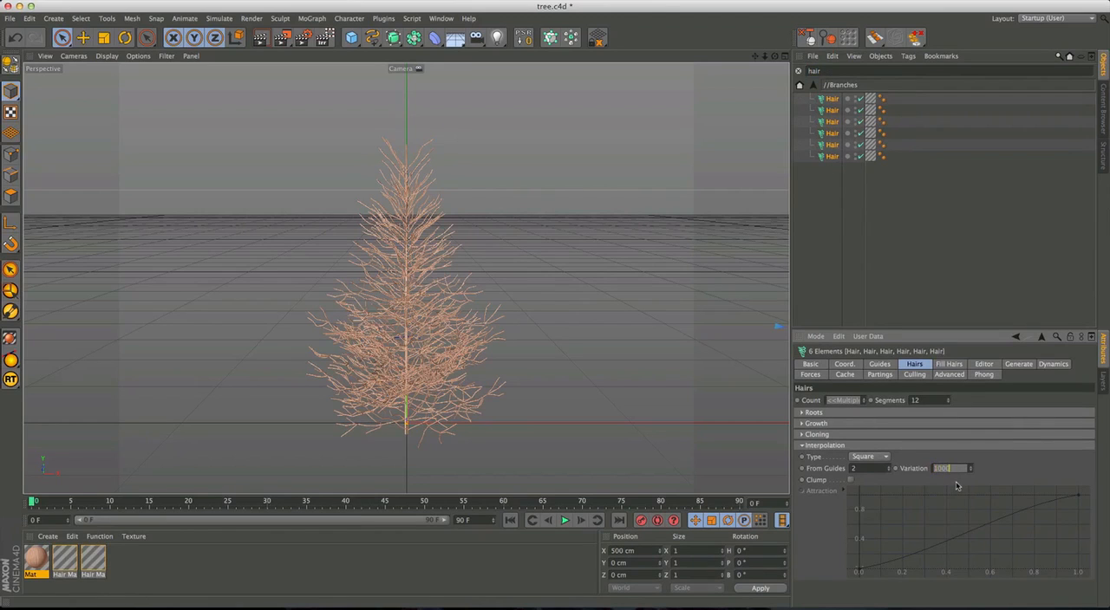
key(Return)
drag(952, 467, 865, 462)
text(20)
click(960, 268)
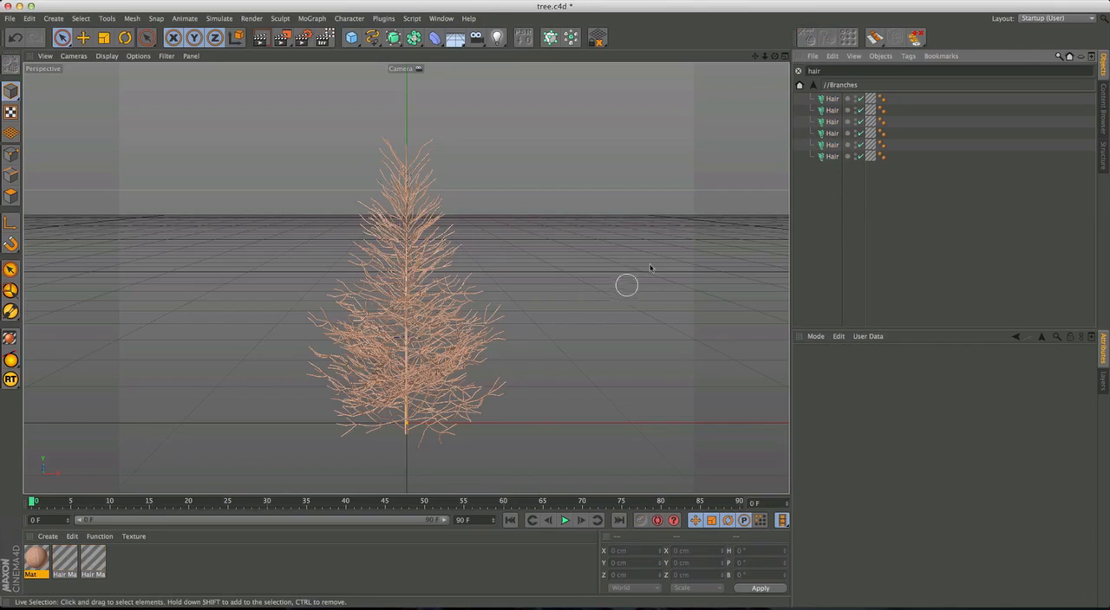
Clear the object filter, copy Branch 2 and switch to the Untitled 2 project.
click(798, 71)
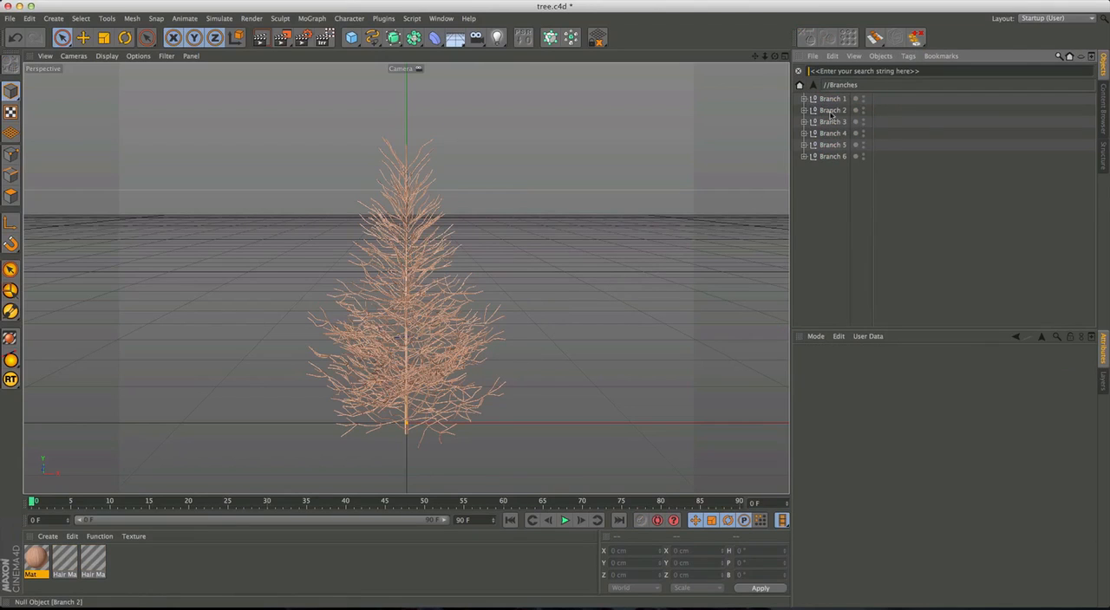
click(831, 111)
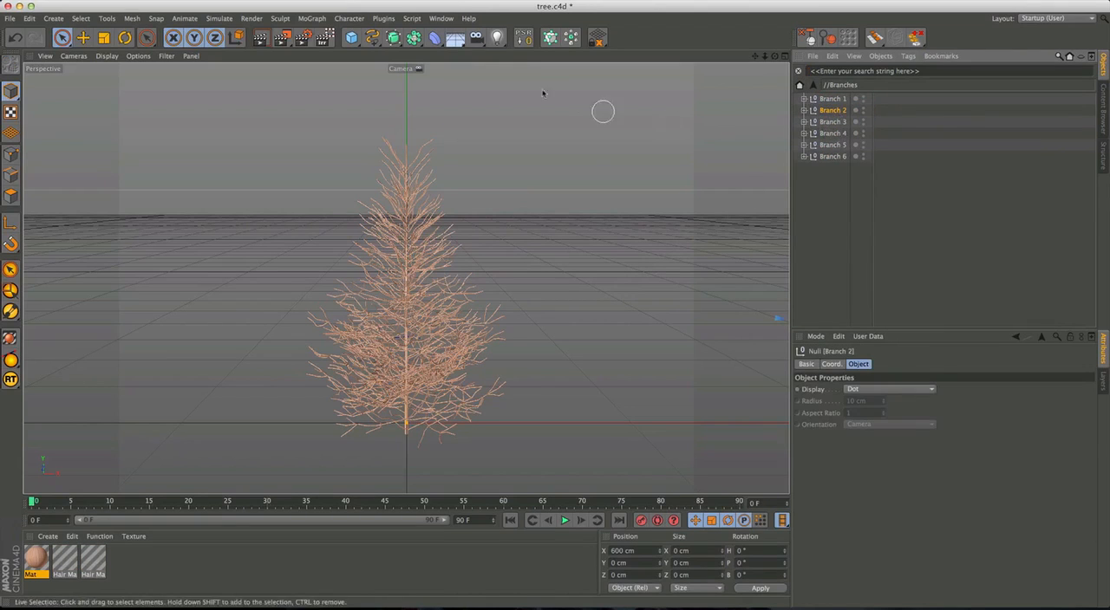
click(441, 18)
click(479, 267)
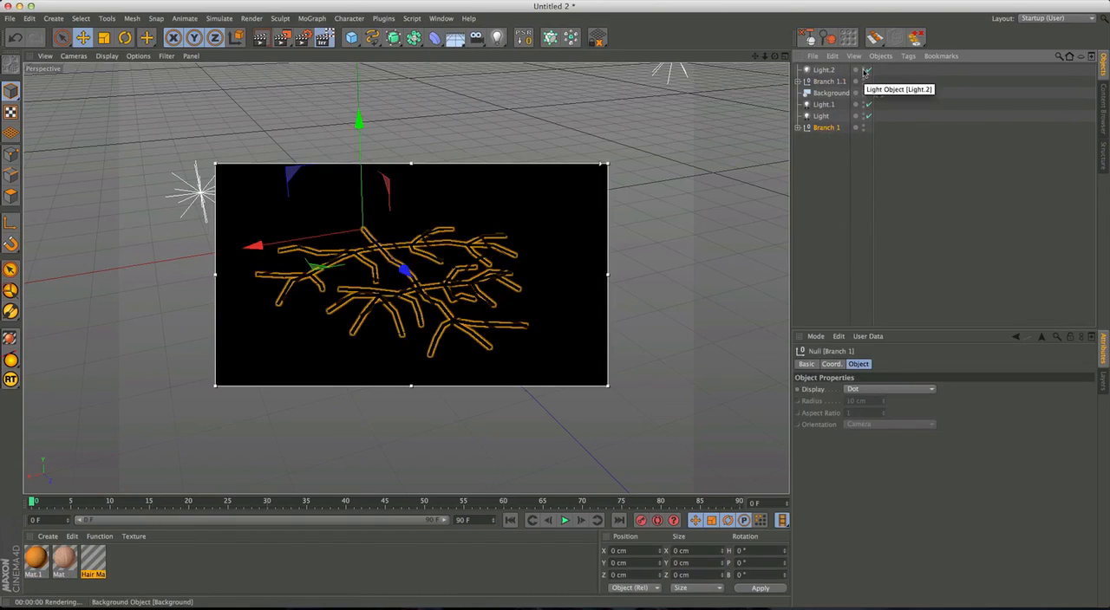
Replace Branch 1 and Branch 1.1 with the copied Branch 2 and check its rendered needles up close.
key(Delete)
click(841, 80)
key(Delete)
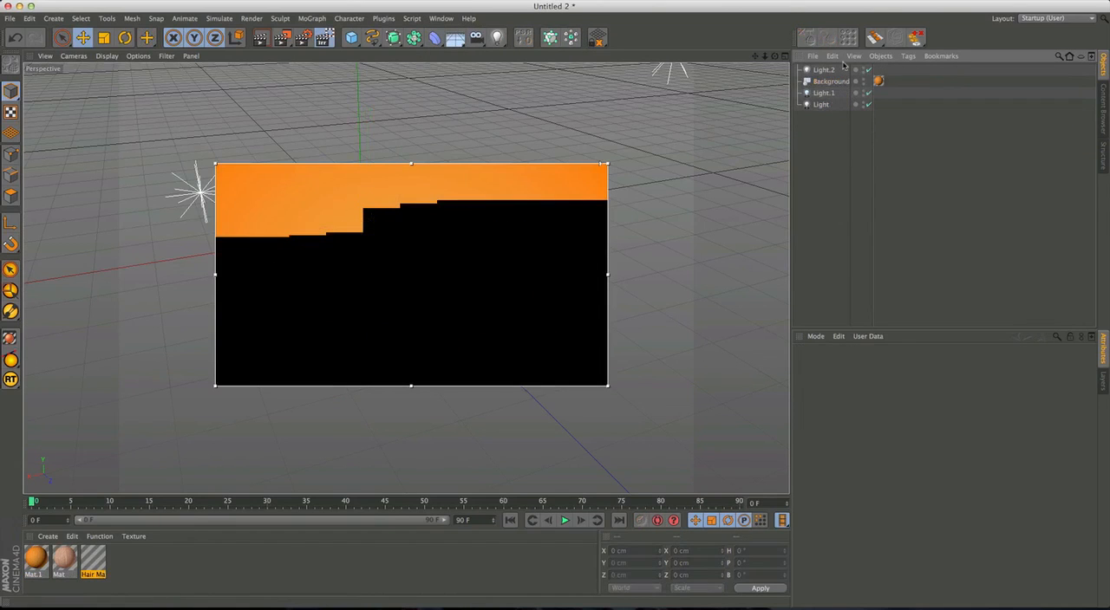
key(ctrl+v)
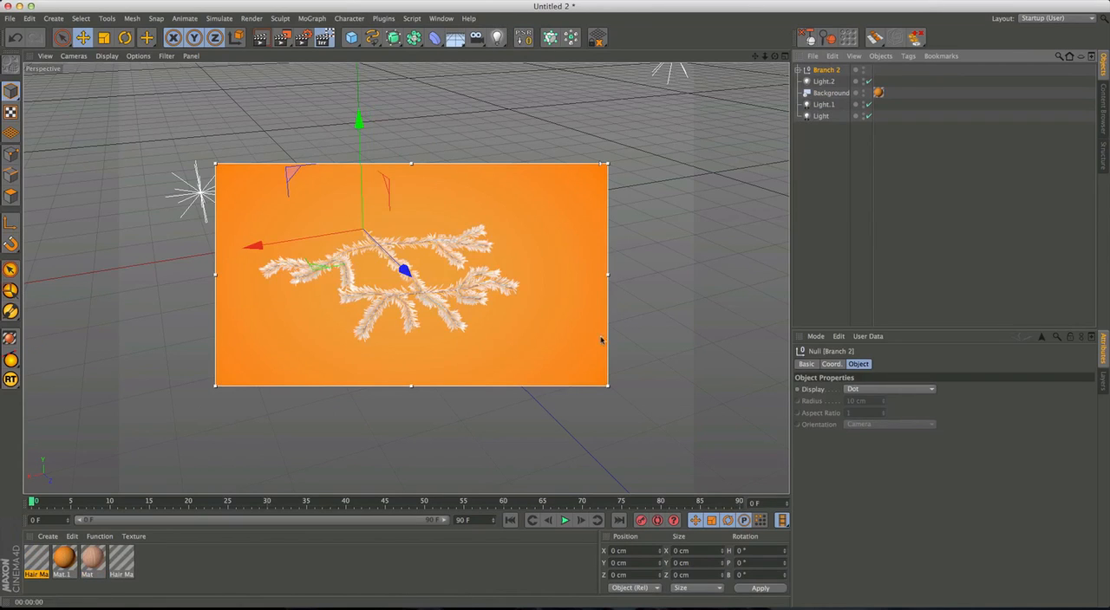
click(826, 223)
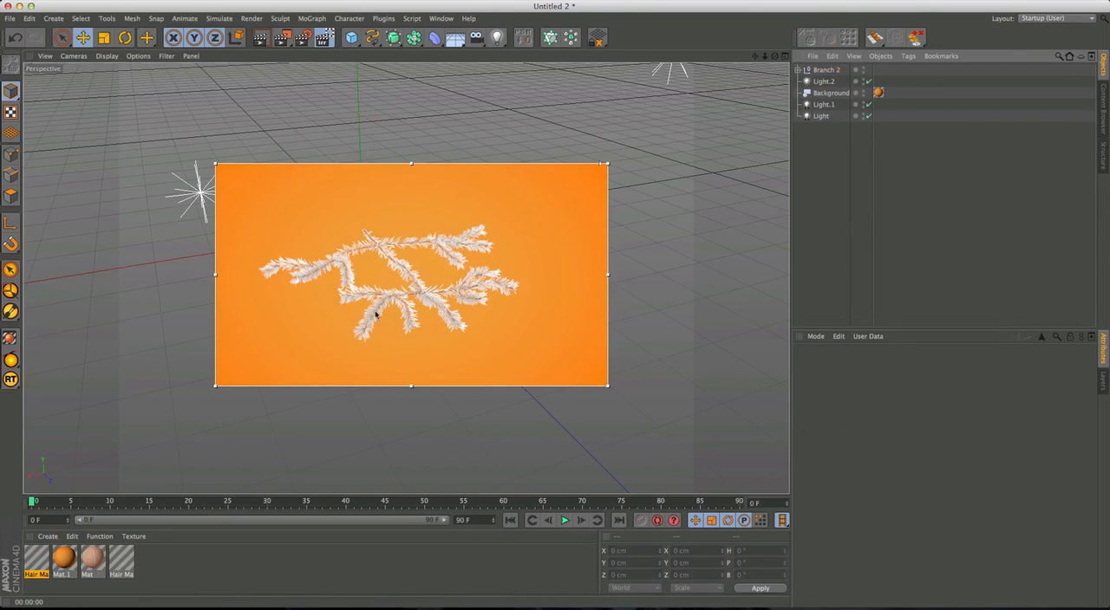
alt+right_drag(379, 315, 427, 287)
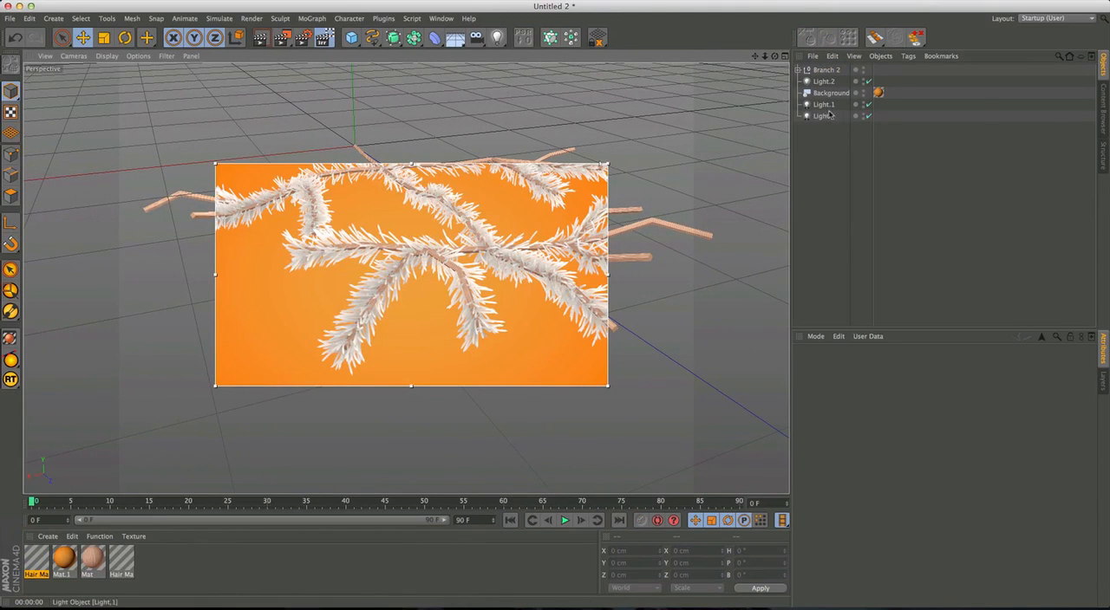
Switch to the tree.c4d project and replace the pale-gradient hair material with the brown-to-white one, leaving a single hair material.
click(442, 18)
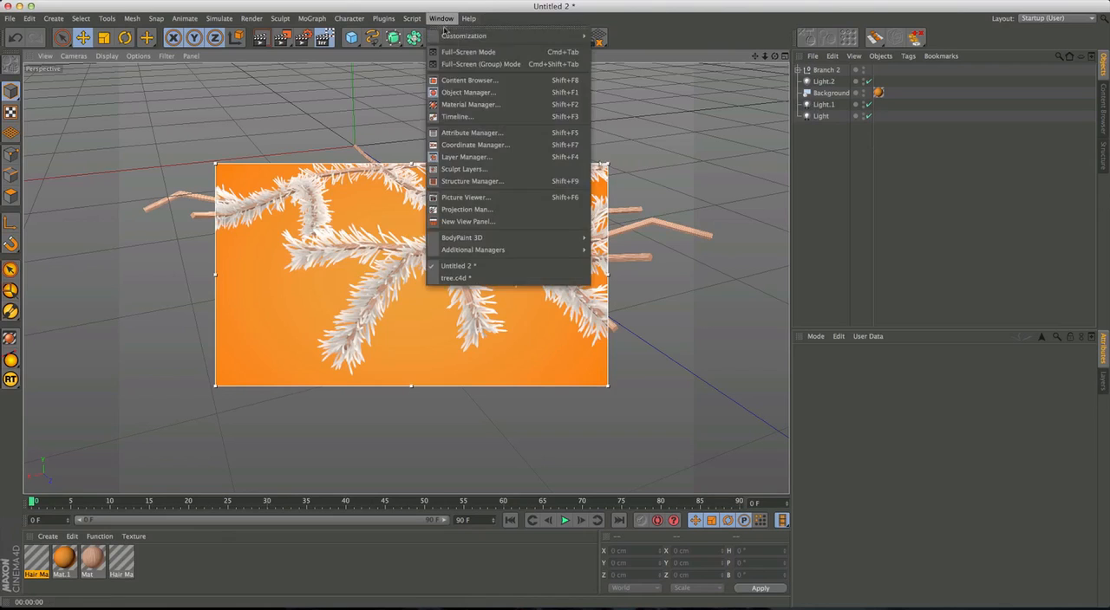
click(457, 278)
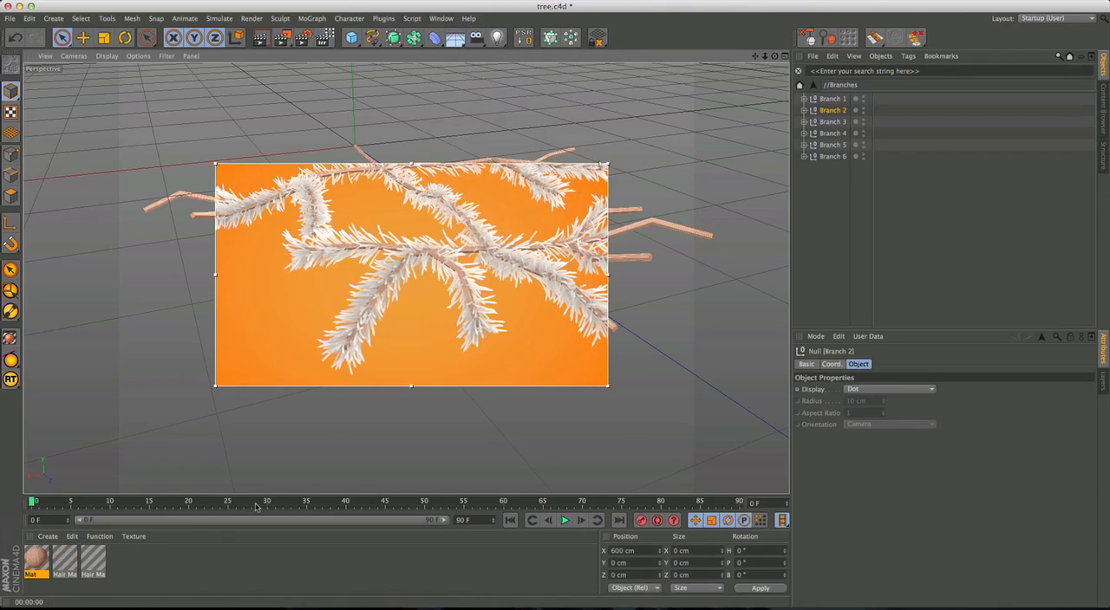
click(69, 560)
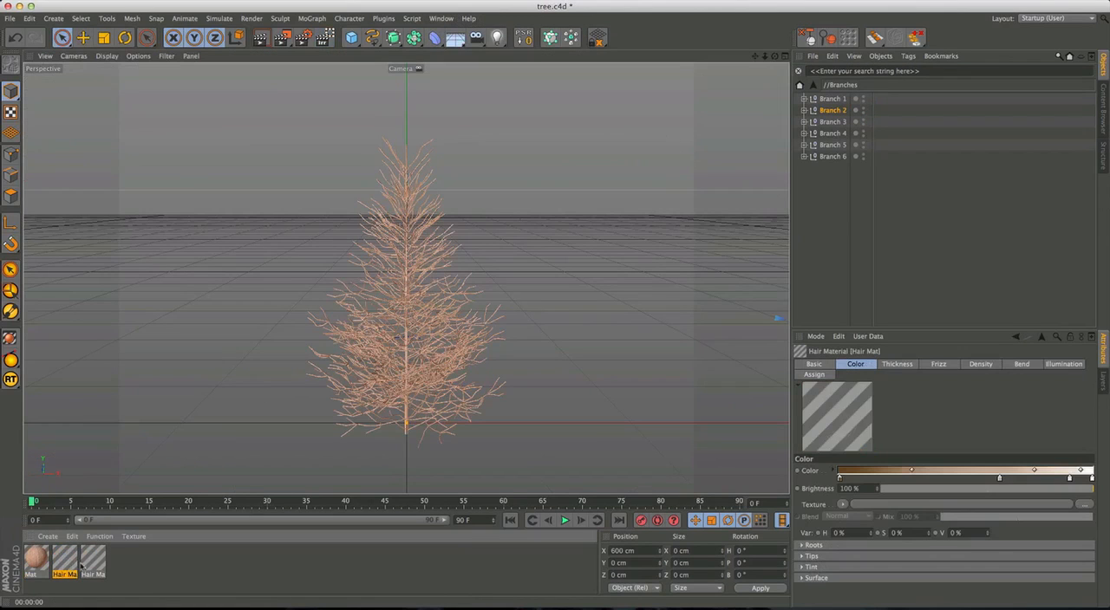
click(93, 563)
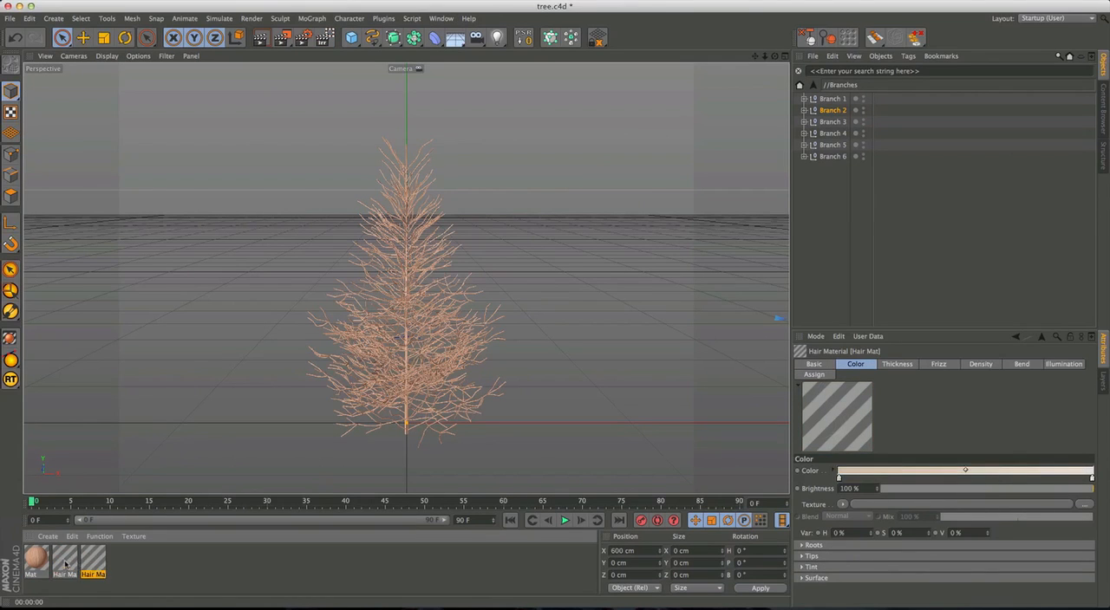
click(66, 564)
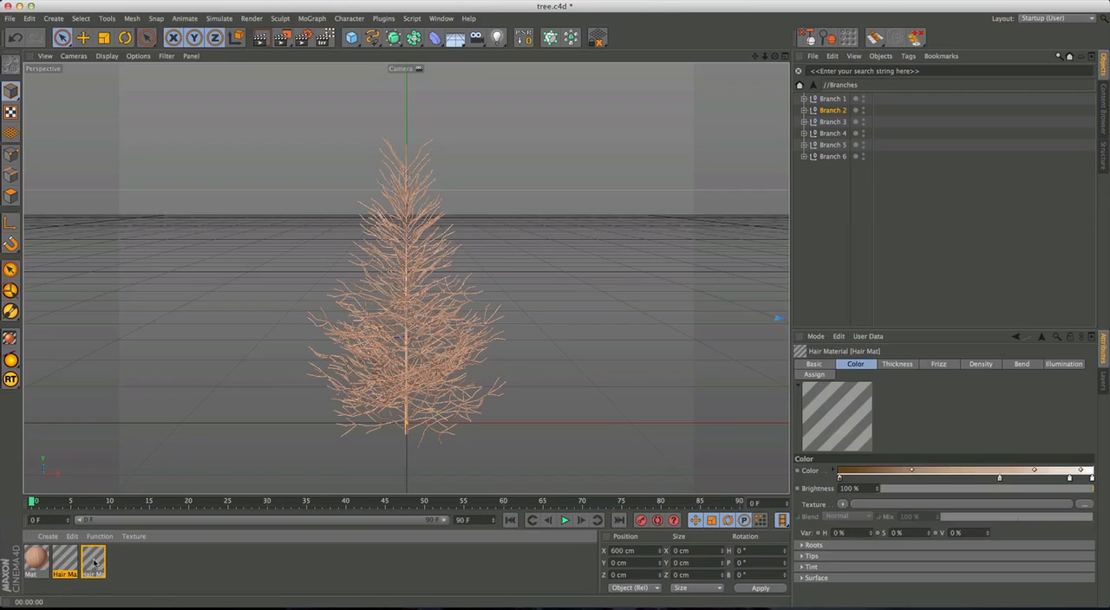
key(Delete)
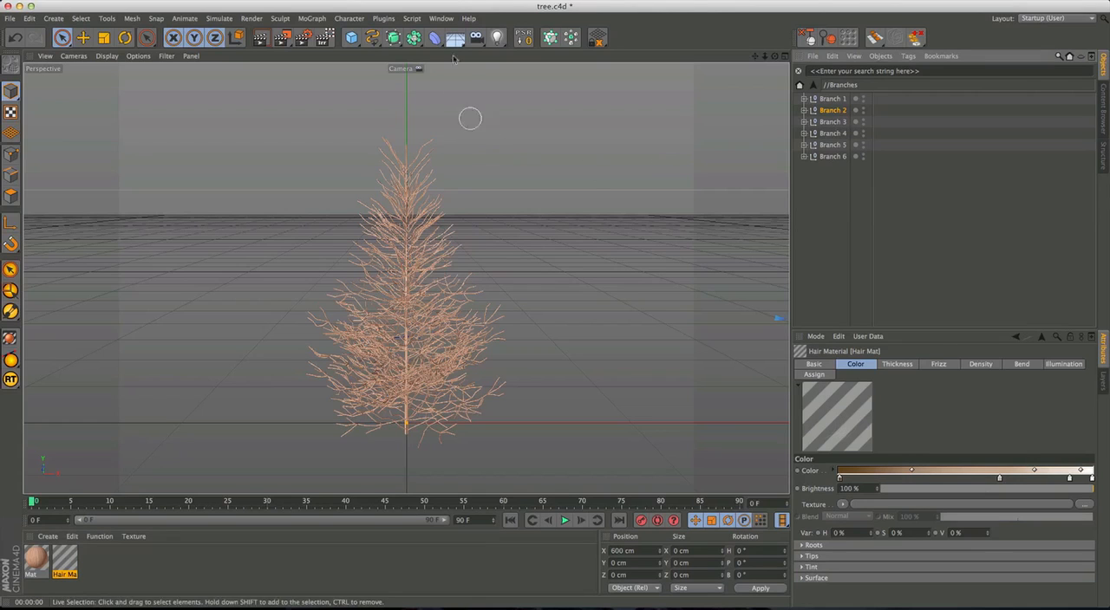
Replace Branch 2 in the Untitled 2 project with the updated copy, reset its PSR and view the whole rendered branch.
click(440, 18)
click(450, 268)
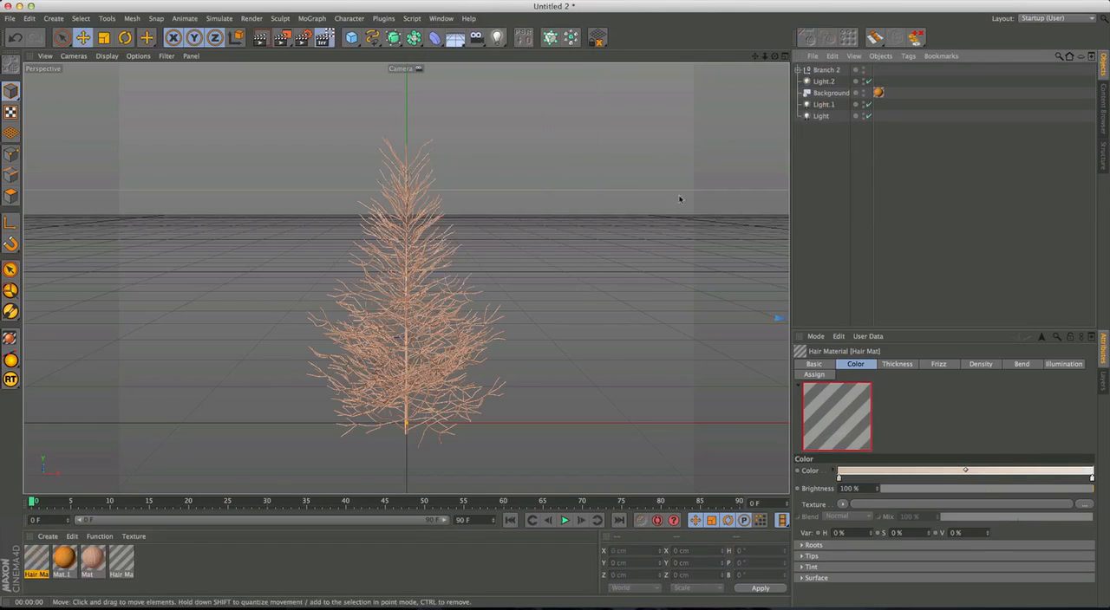
click(828, 69)
key(Delete)
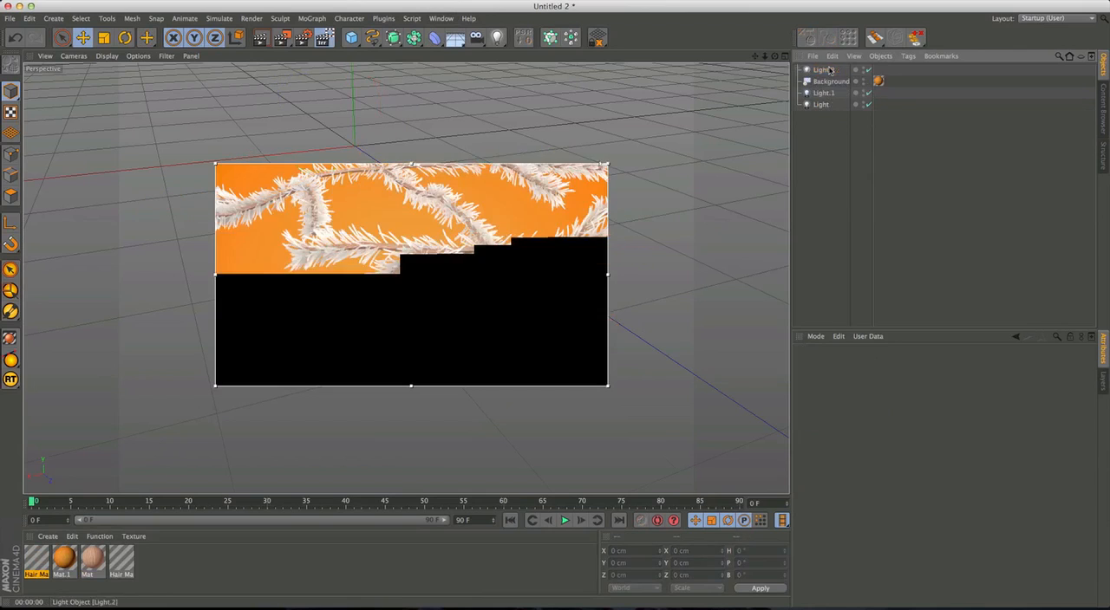
key(super+v)
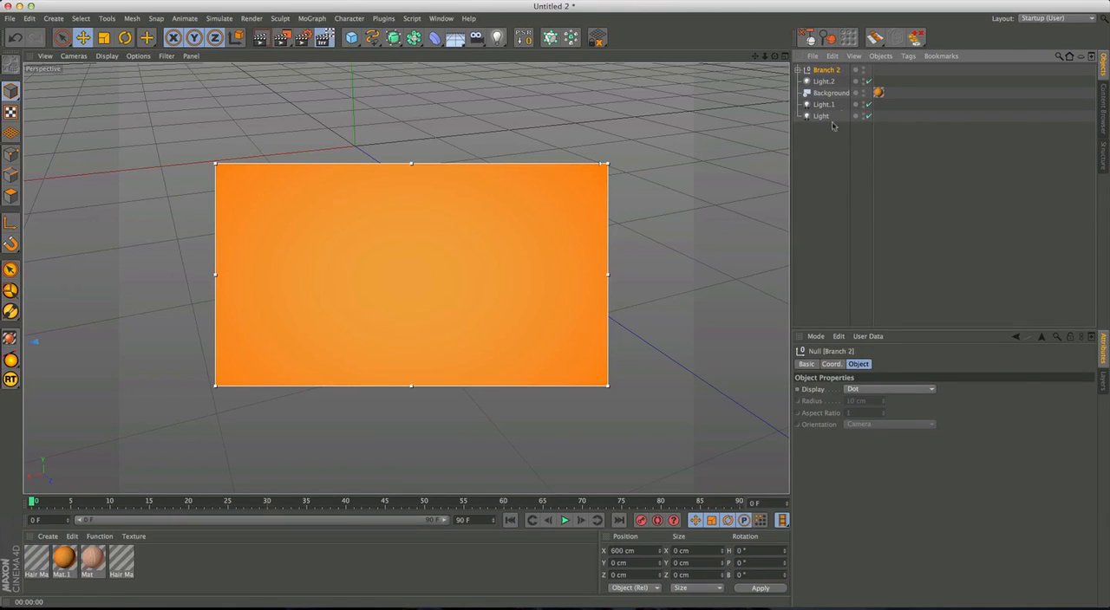
click(525, 38)
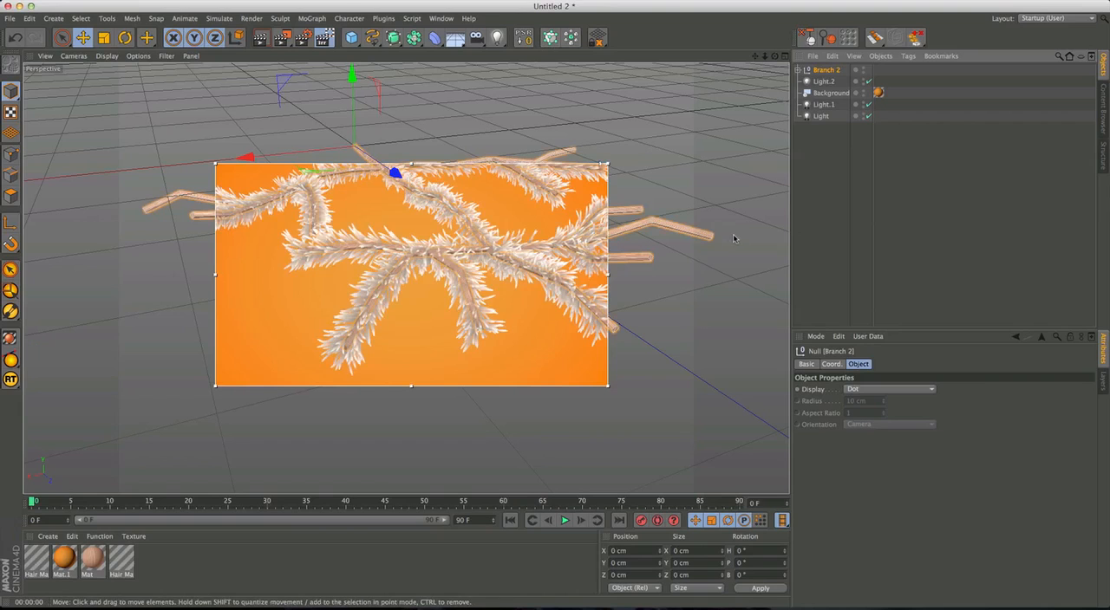
click(910, 213)
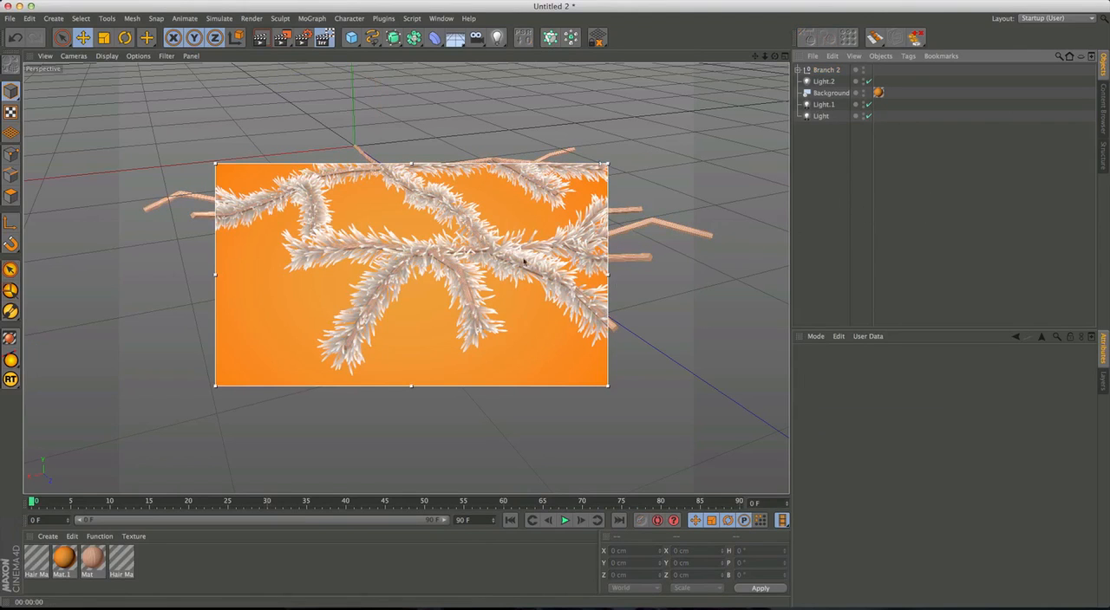
scroll(526, 272, down, 5)
alt+middle_drag(527, 273, 503, 309)
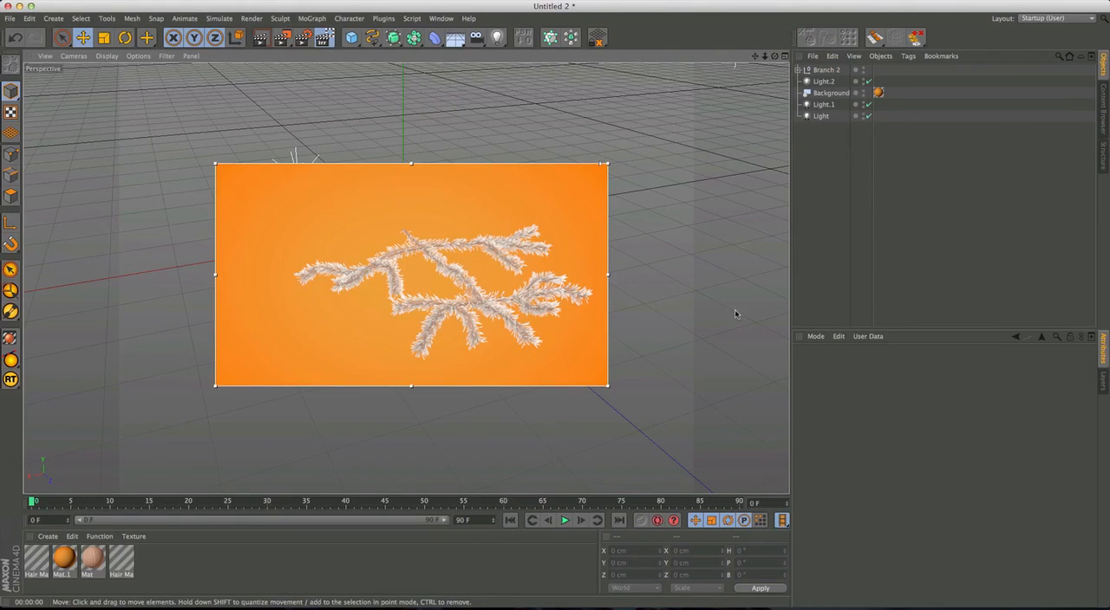
click(492, 316)
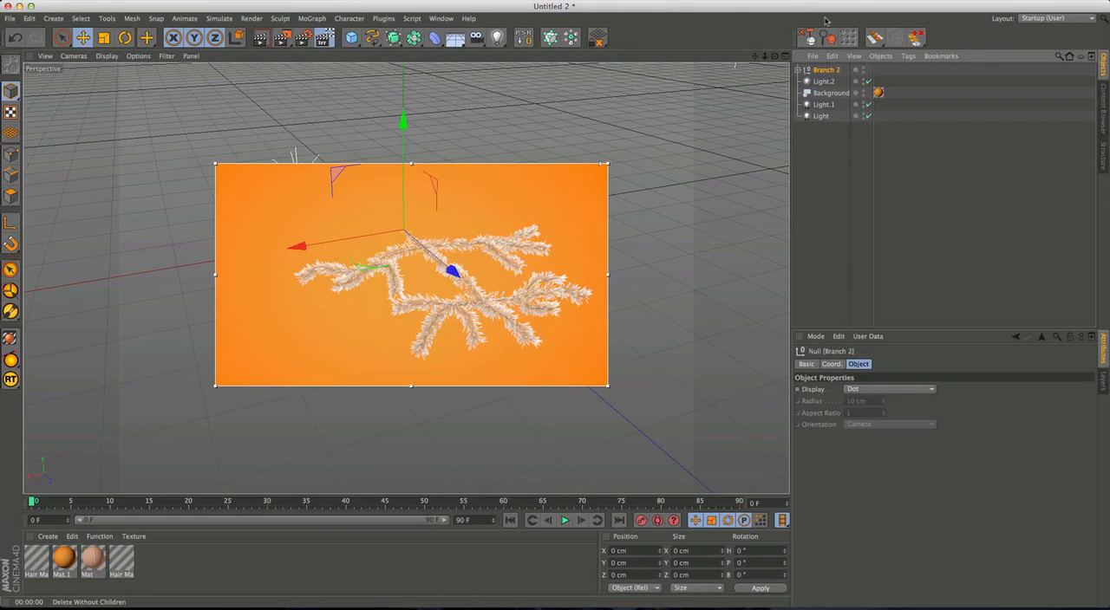
Copy the Background object with its orange material from Untitled 2 into the tree.c4d project.
click(831, 93)
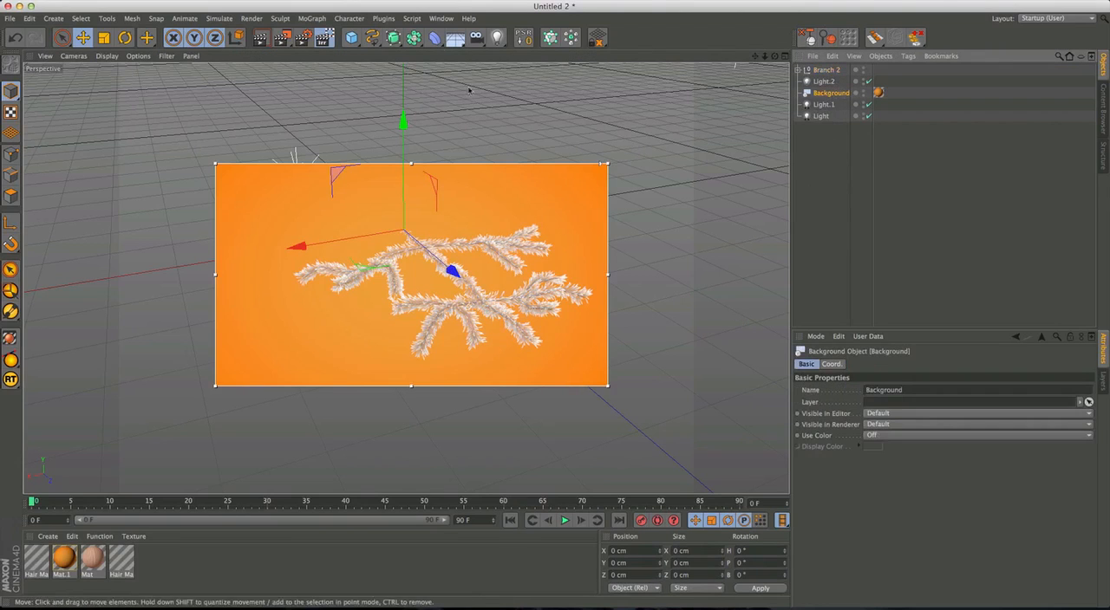
click(441, 18)
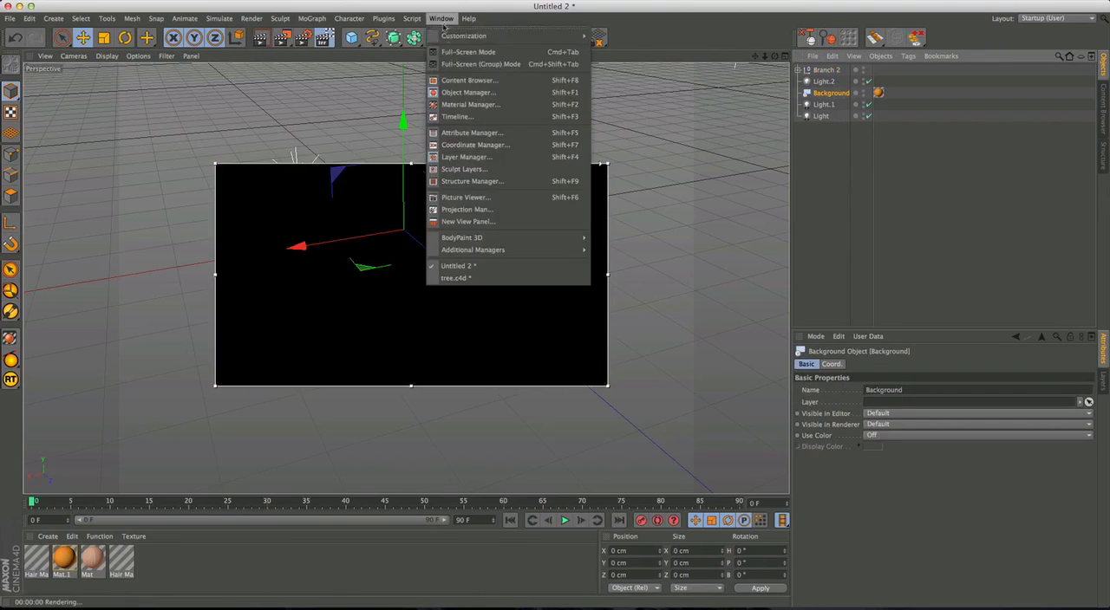
click(456, 278)
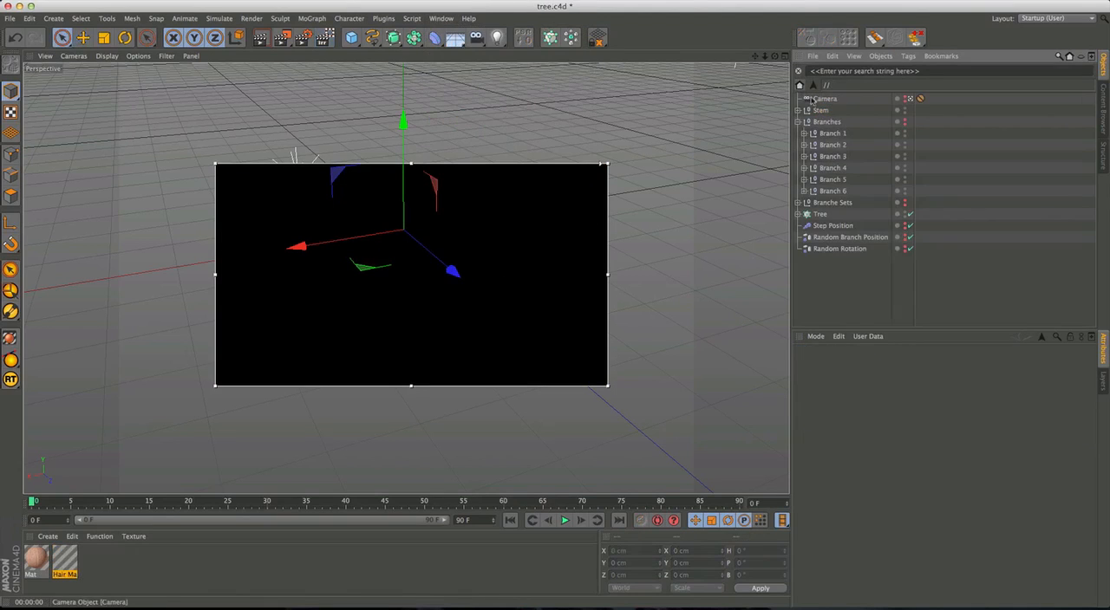
key(super+v)
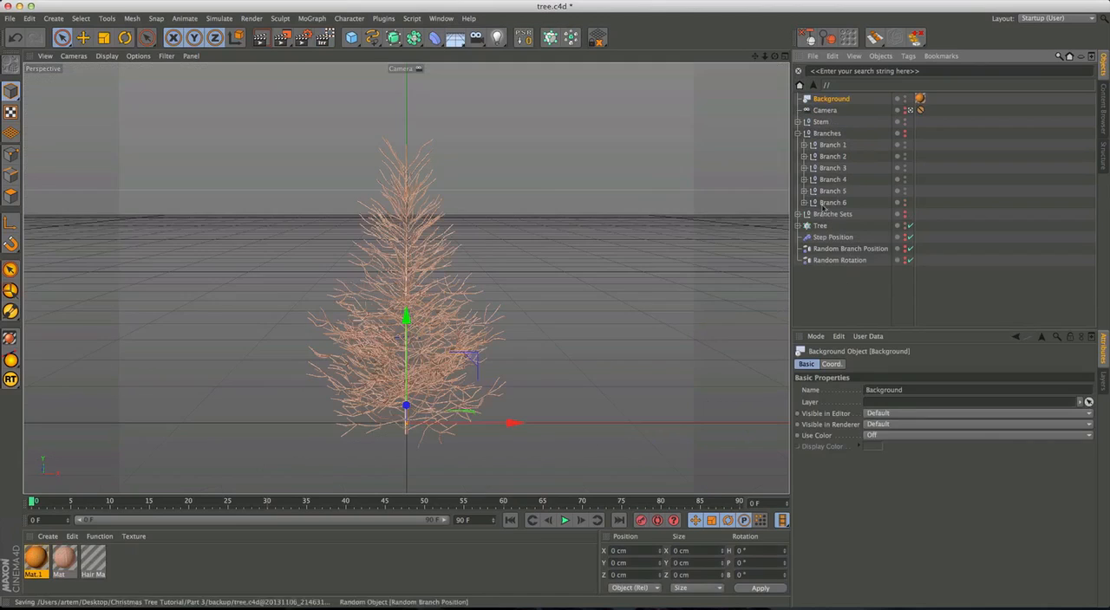
Collapse the Branches group and move the Background and Camera objects to the end of the object list.
click(797, 132)
click(850, 248)
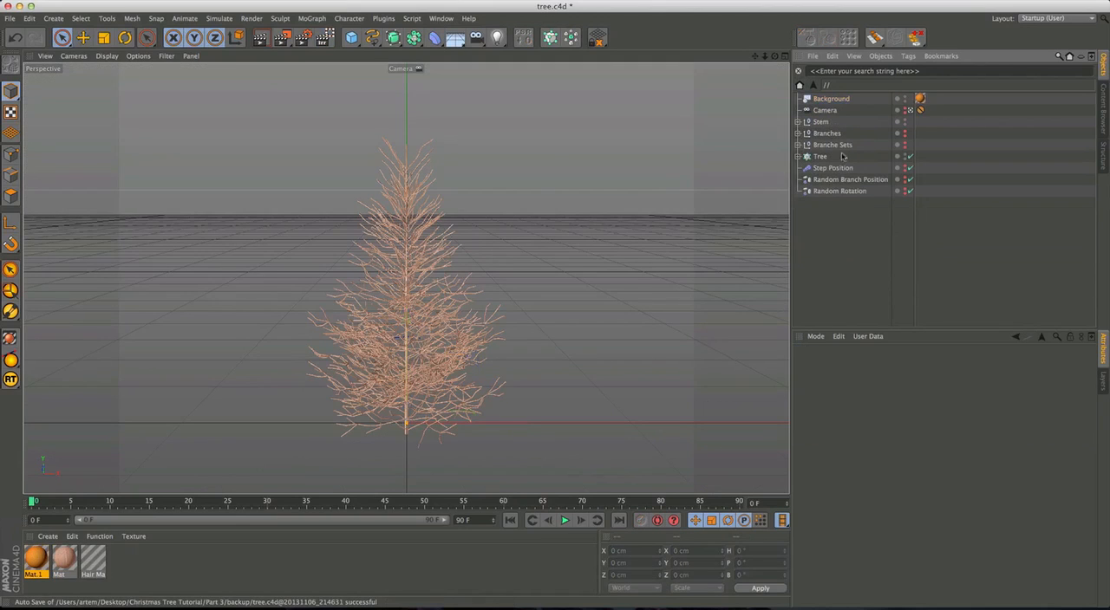
drag(832, 103, 828, 241)
drag(825, 101, 832, 245)
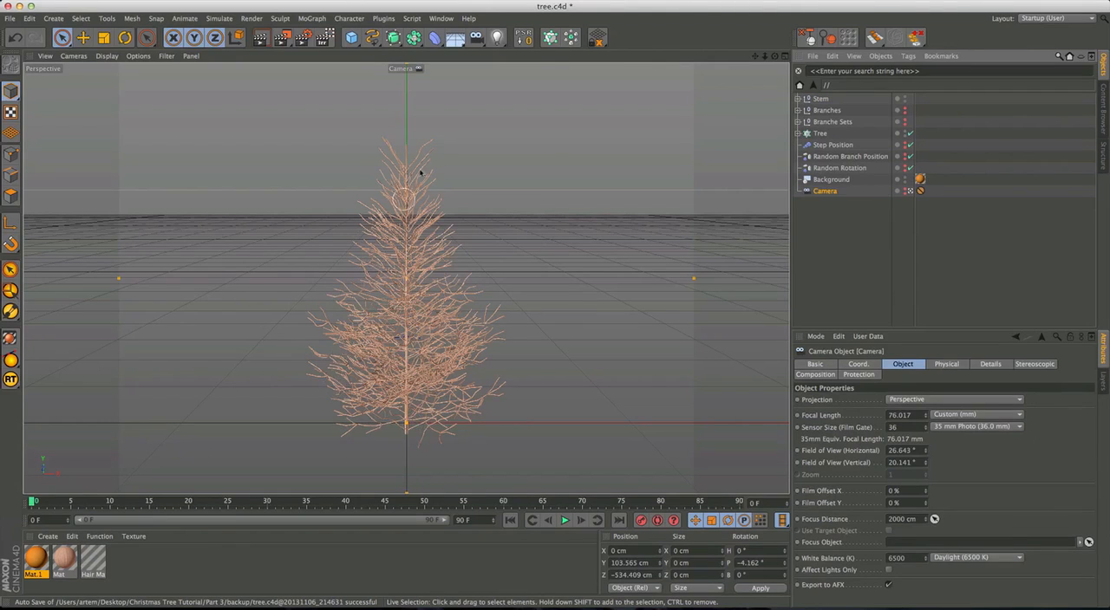
click(851, 238)
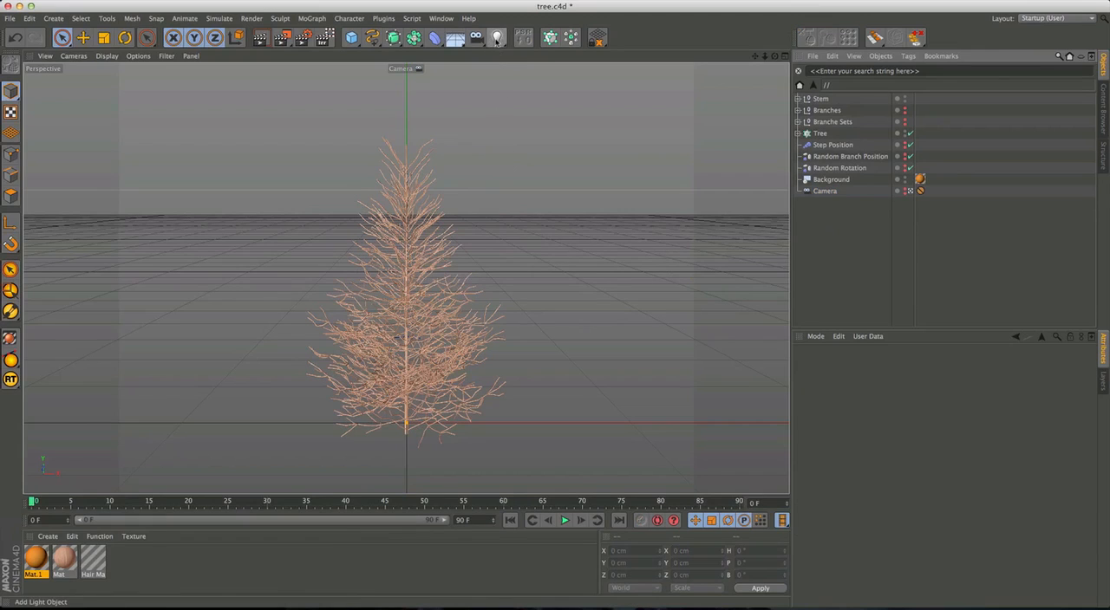
click(441, 18)
click(466, 198)
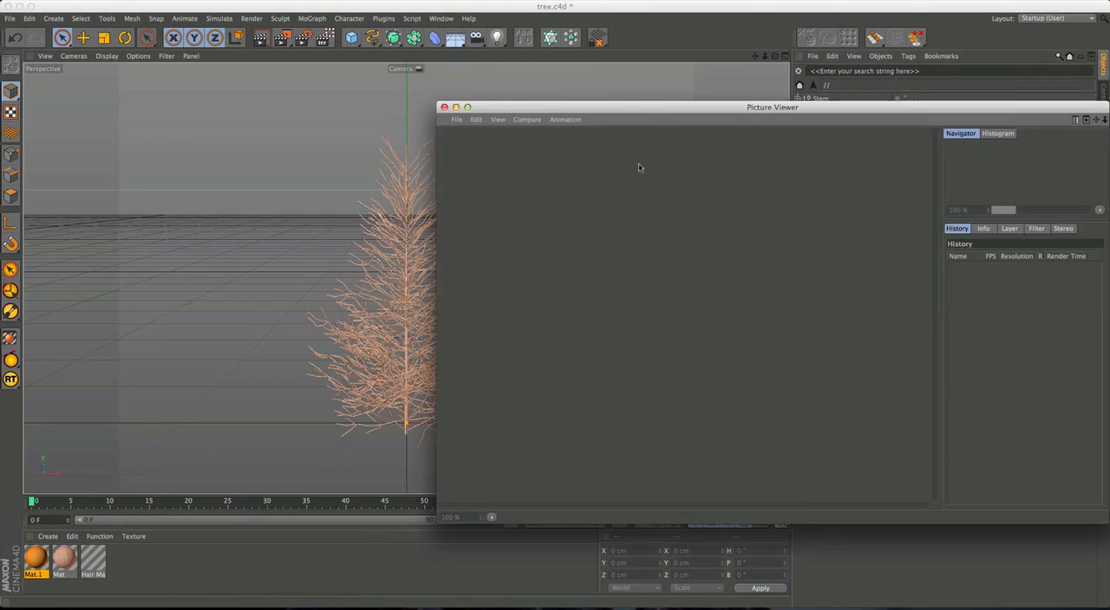
drag(630, 108, 622, 121)
click(572, 94)
Open a new floating view panel and place it beside the tree.
click(442, 18)
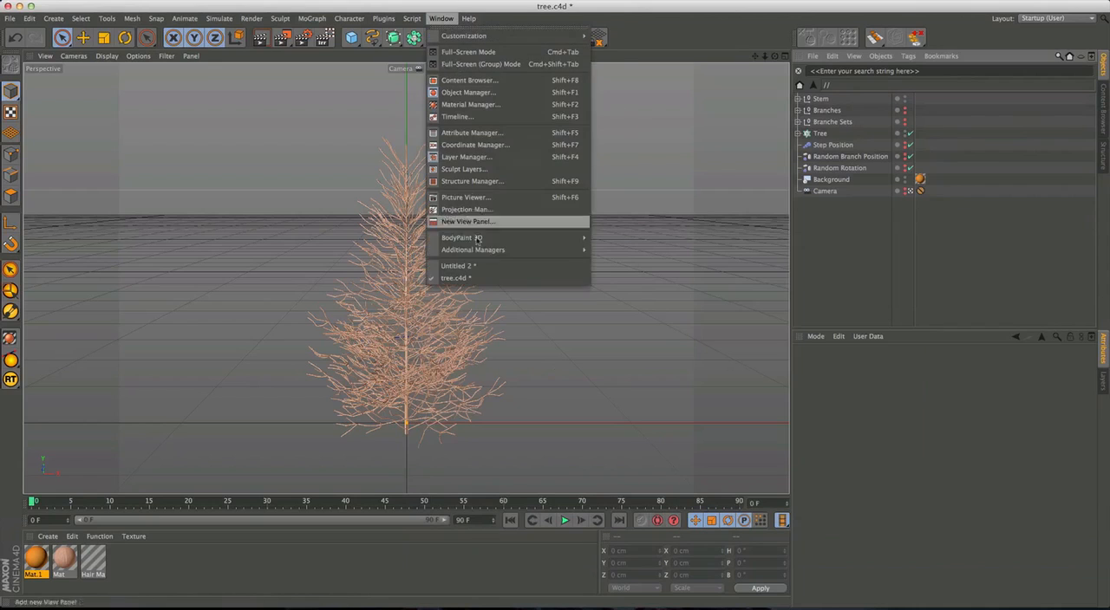
drag(202, 159, 404, 315)
drag(296, 32, 955, 124)
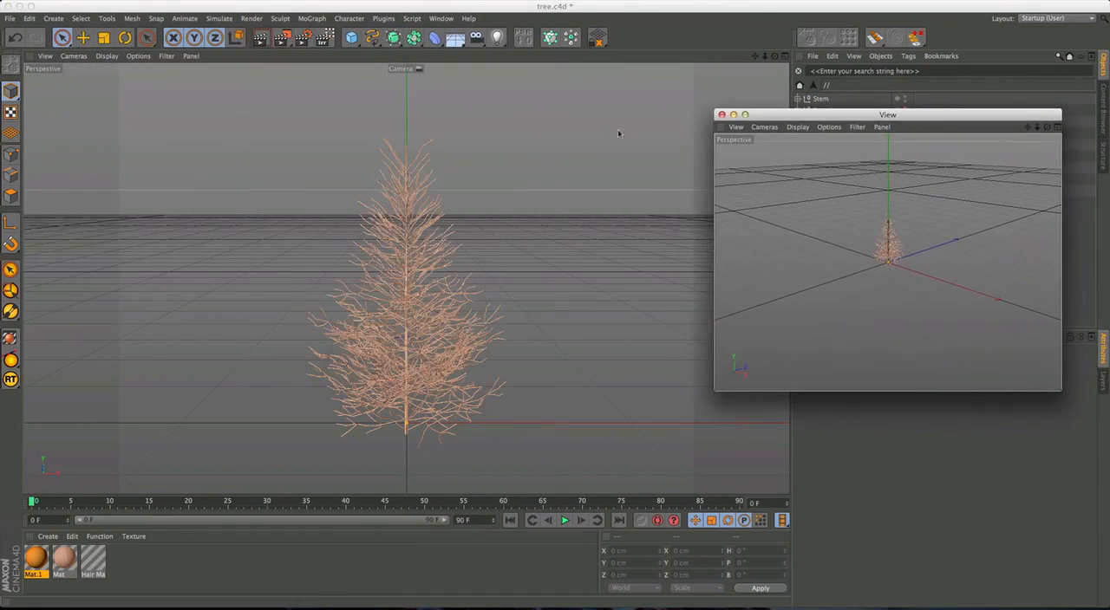
Add a spot light and set it as the active camera of the floating view.
drag(496, 38, 614, 55)
drag(794, 115, 688, 128)
click(660, 140)
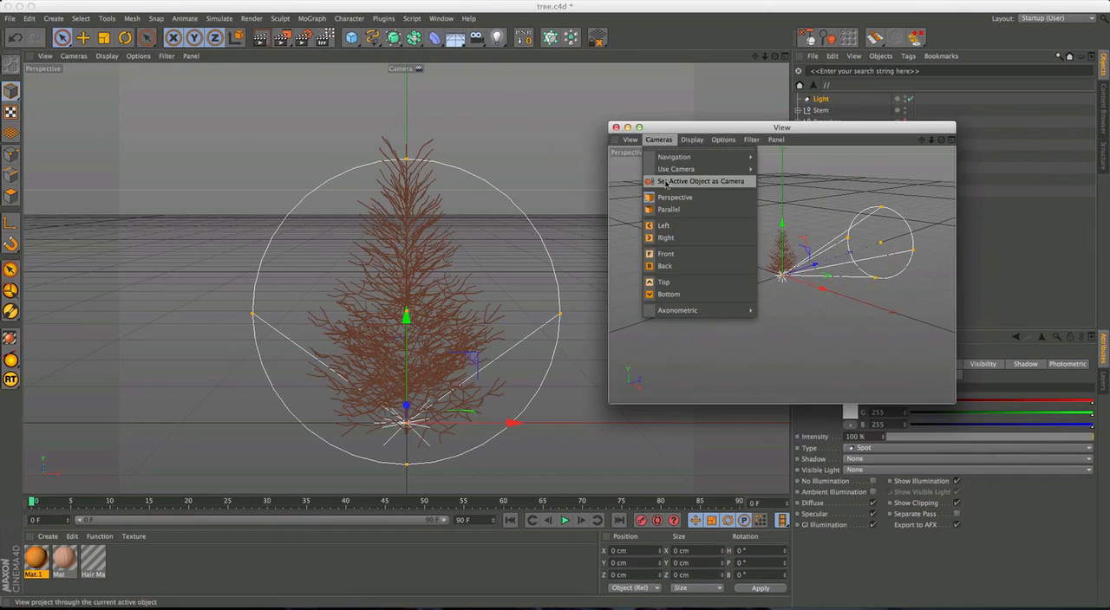
click(665, 183)
Pull the spot light back and orbit it in the floating view until its cone encloses the whole tree.
scroll(808, 265, down, 10)
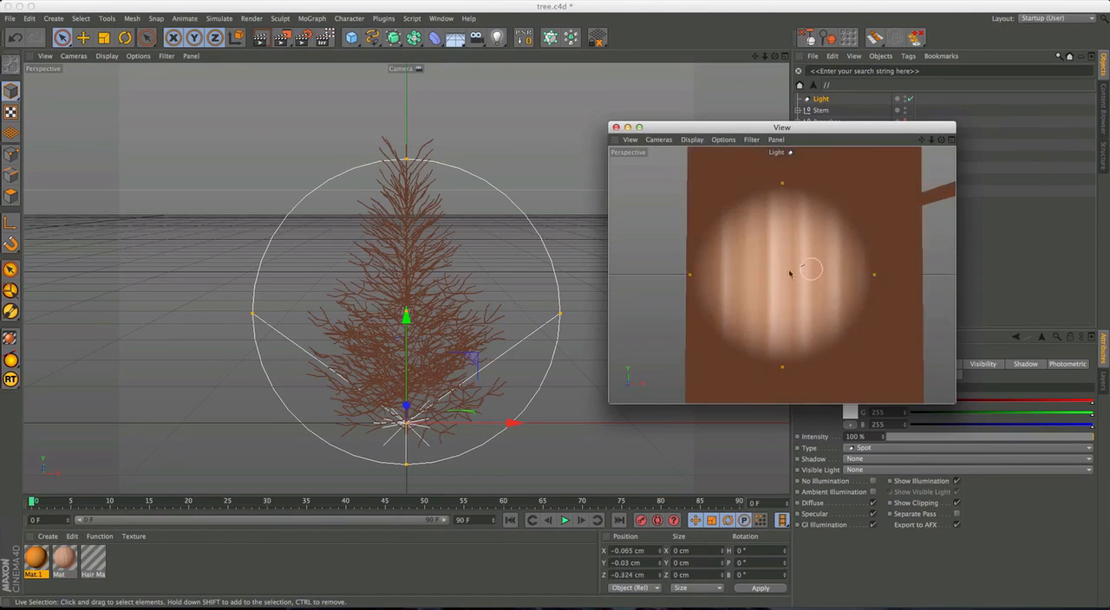
scroll(832, 257, down, 6)
alt+middle_drag(828, 257, 743, 305)
alt+drag(743, 306, 701, 316)
drag(842, 128, 716, 315)
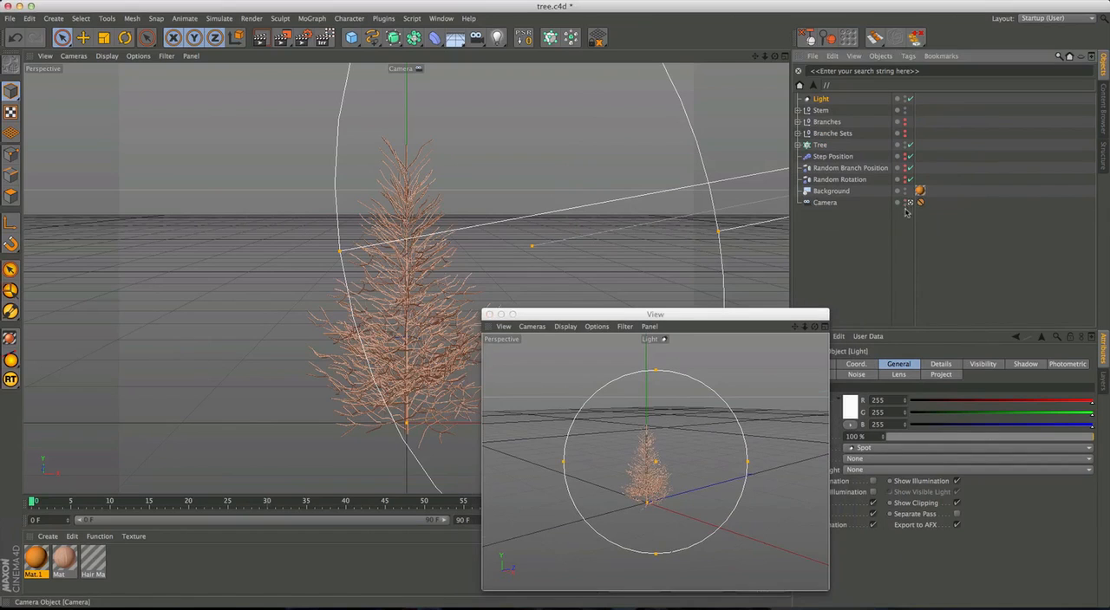
drag(684, 312, 718, 169)
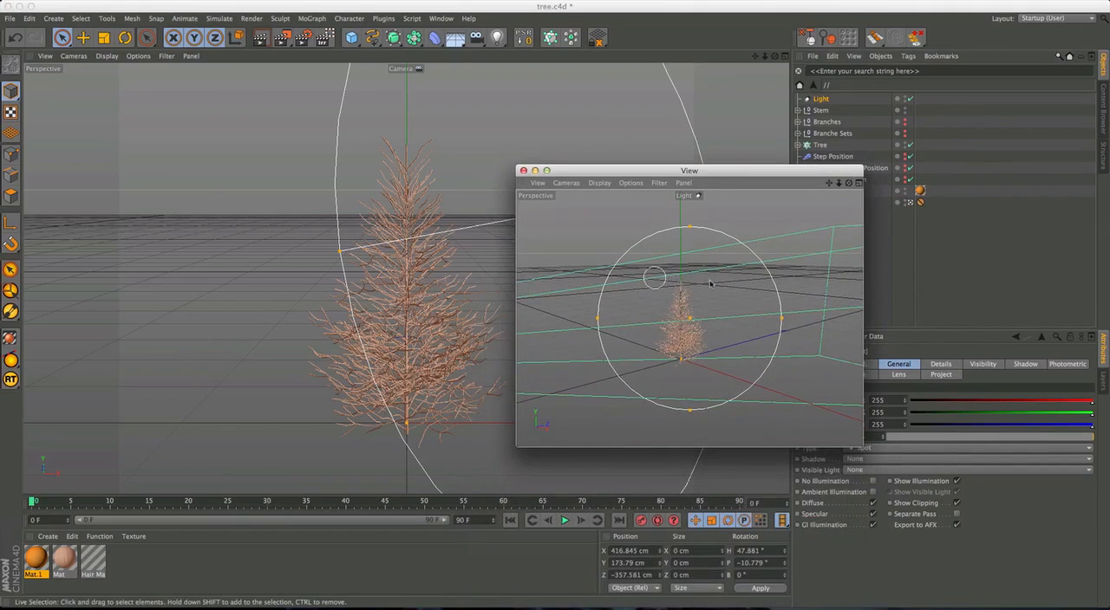
alt+drag(687, 327, 772, 320)
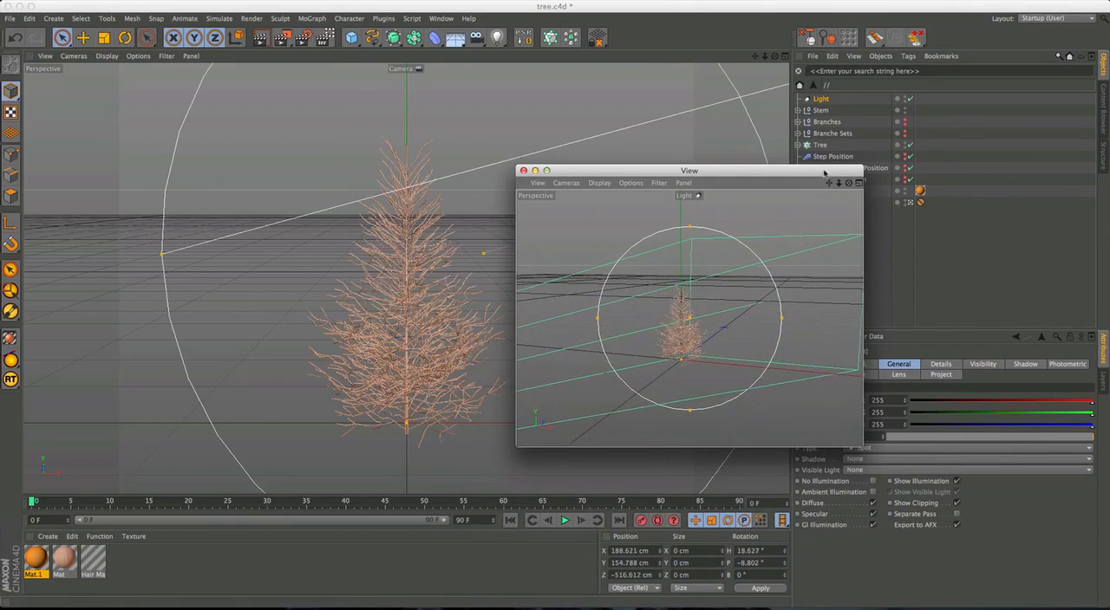
Select the Camera and place its focus point on the tree, at a focus distance of about 540.5 cm.
drag(830, 172, 751, 250)
click(824, 203)
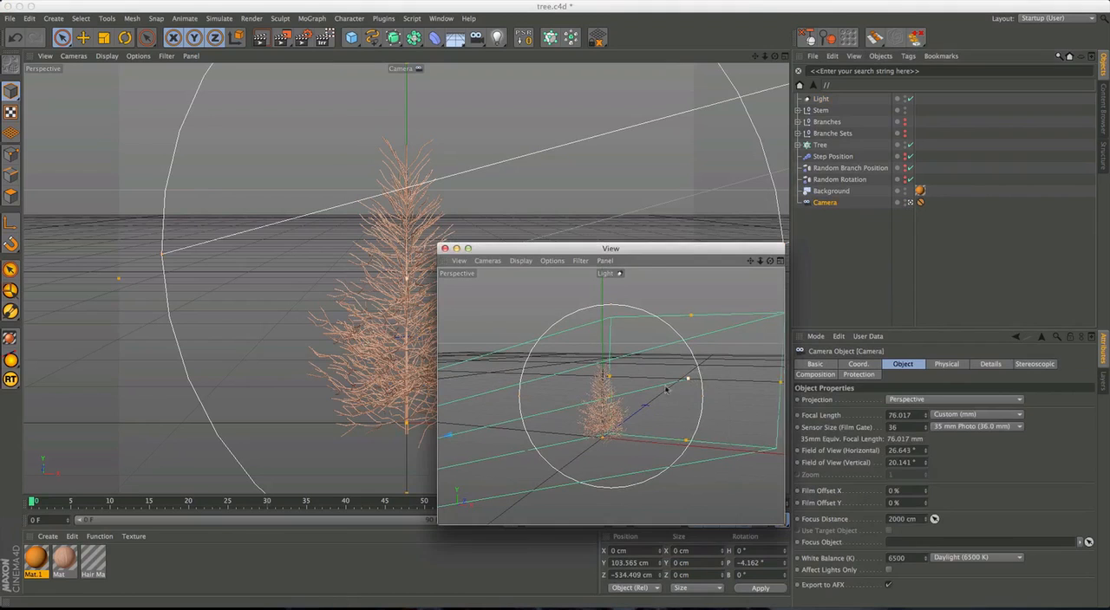
mouse_move(627, 402)
mouse_down()
mouse_move(521, 395)
mouse_move(642, 397)
mouse_move(488, 399)
mouse_move(643, 396)
mouse_move(614, 399)
mouse_up()
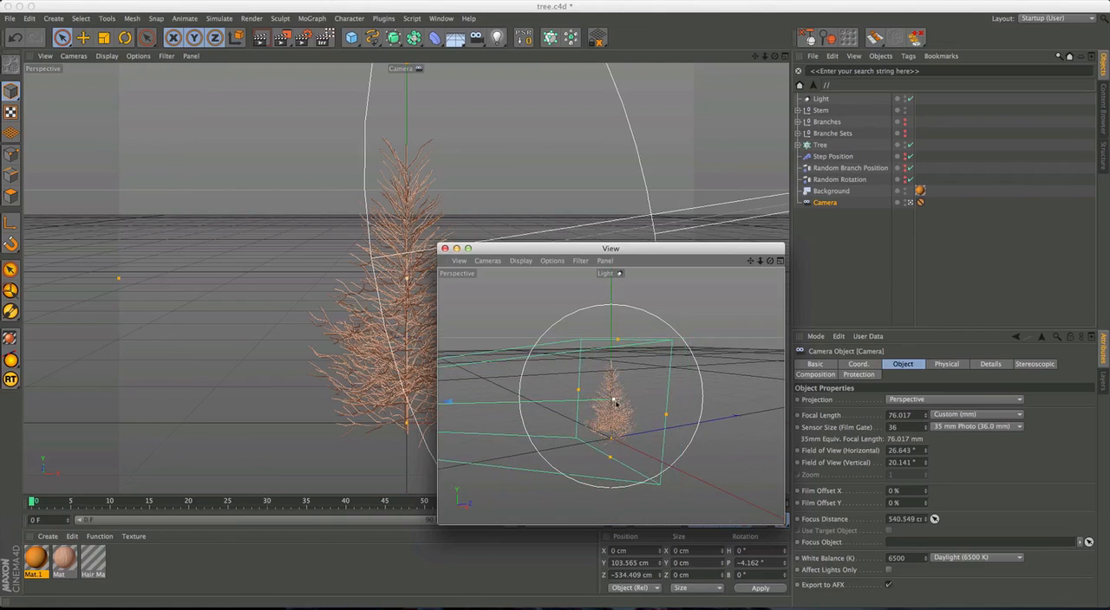
drag(638, 249, 735, 133)
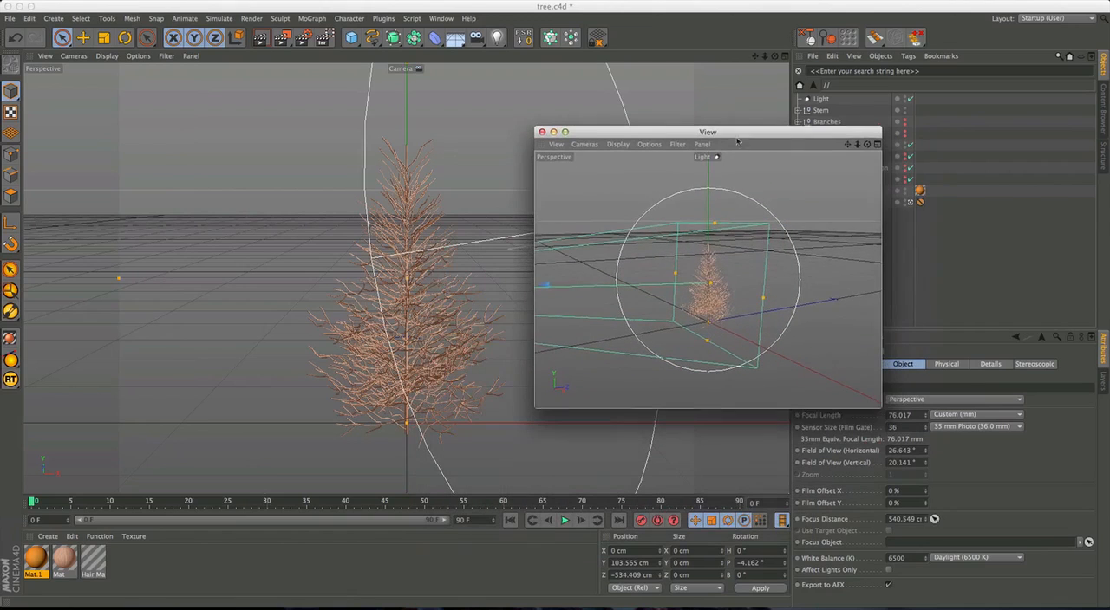
Orbit the spot light around to shine on the tree directly from the side, at about Y 63.8 cm and Z 3.5 cm.
mouse_move(744, 305)
alt+mouse_down()
mouse_move(701, 289)
mouse_move(685, 300)
mouse_move(715, 293)
mouse_move(699, 312)
mouse_move(726, 277)
mouse_move(706, 298)
mouse_move(727, 299)
alt+mouse_up()
drag(746, 134, 750, 136)
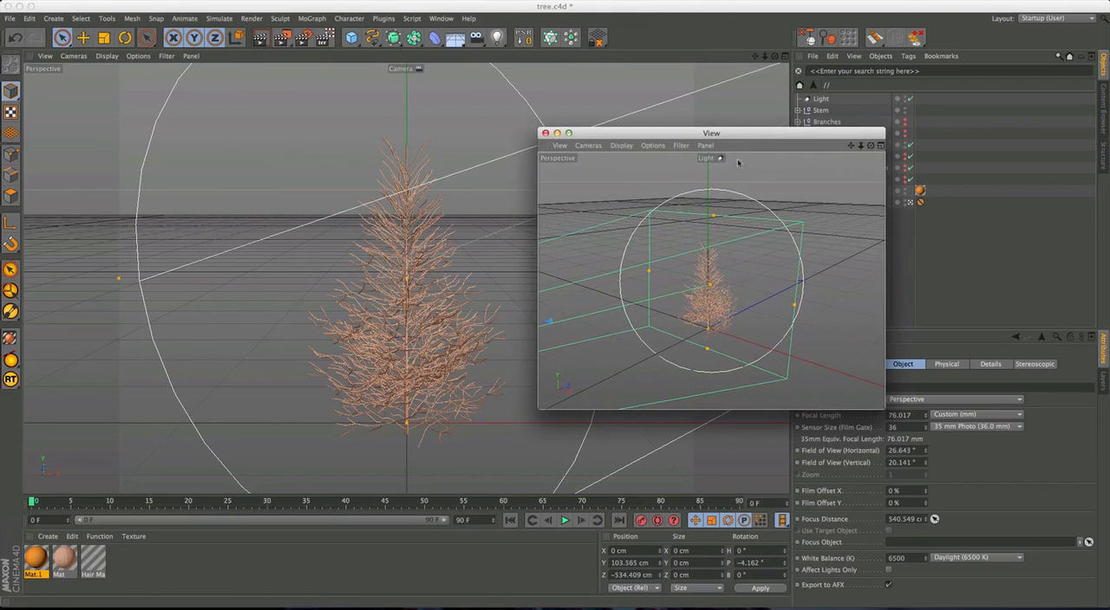
alt+drag(710, 298, 552, 258)
drag(741, 137, 620, 287)
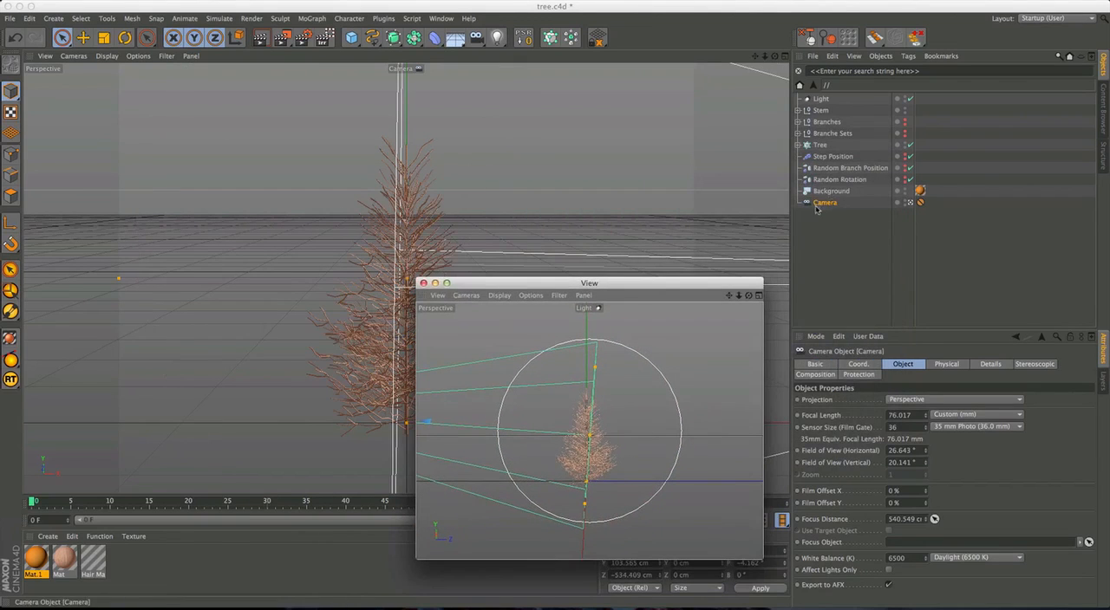
Duplicate the spot light, make the copy the floating view's camera, and orbit it above the tree at about Y 286.8 cm, Z -248 cm.
click(820, 99)
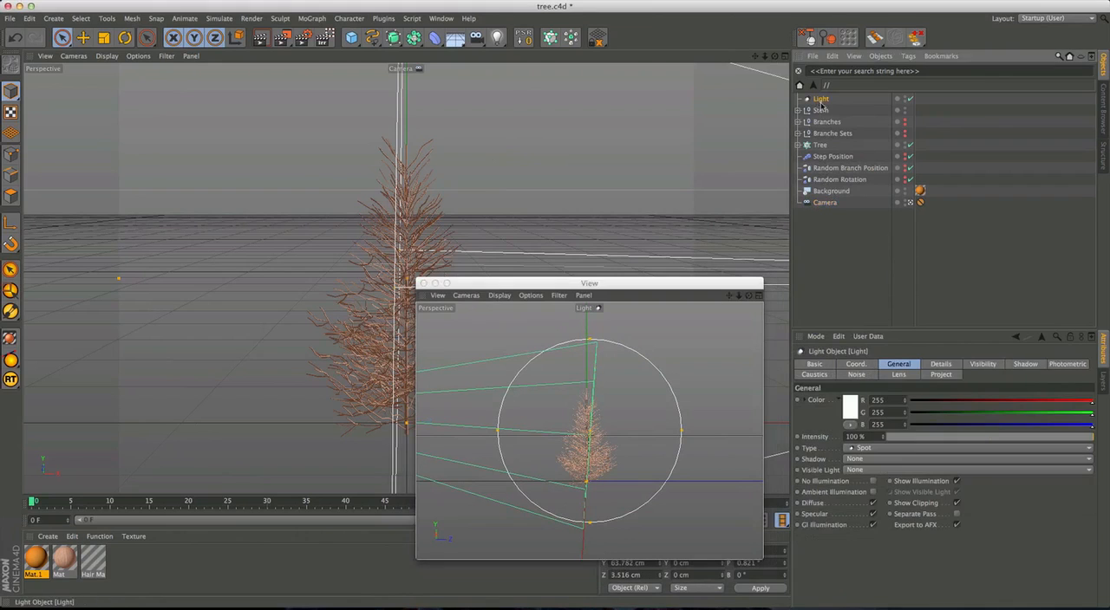
ctrl+drag(821, 105, 821, 110)
click(466, 295)
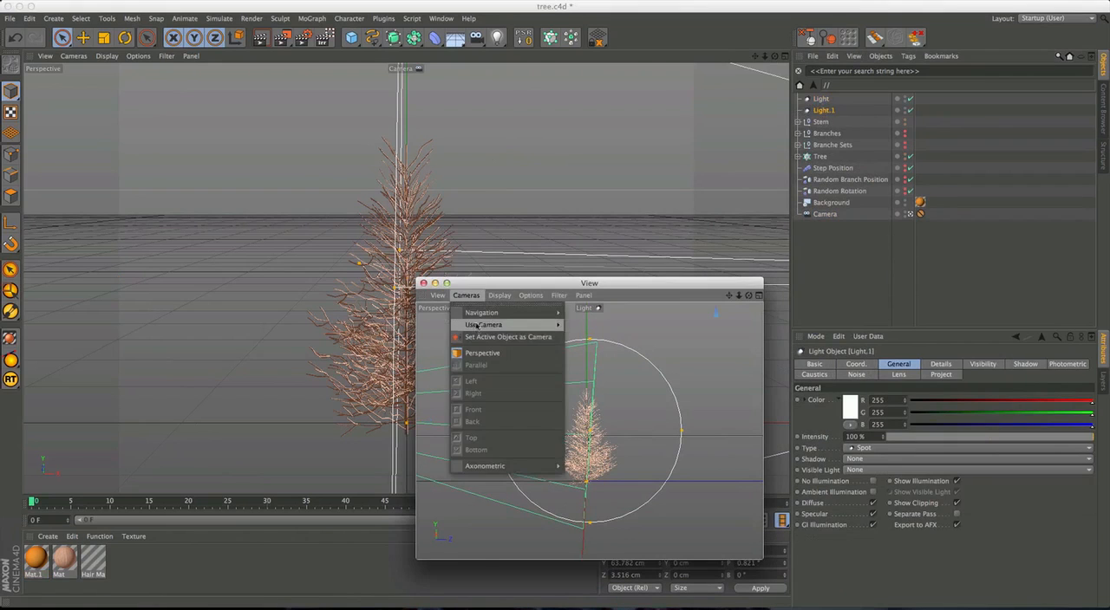
click(476, 341)
alt+drag(583, 435, 673, 474)
Look through the original spot light in the floating view and orbit it to the tree's opposite side, at about Y 54.9 cm, Z 17.4 cm.
click(821, 99)
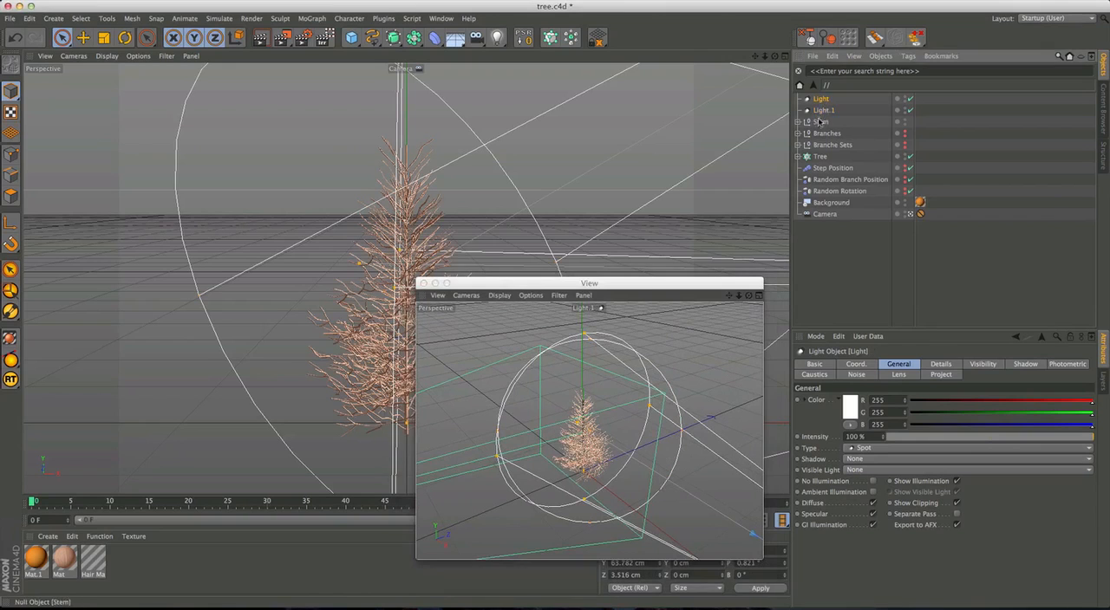
click(465, 295)
mouse_move(485, 322)
click(598, 334)
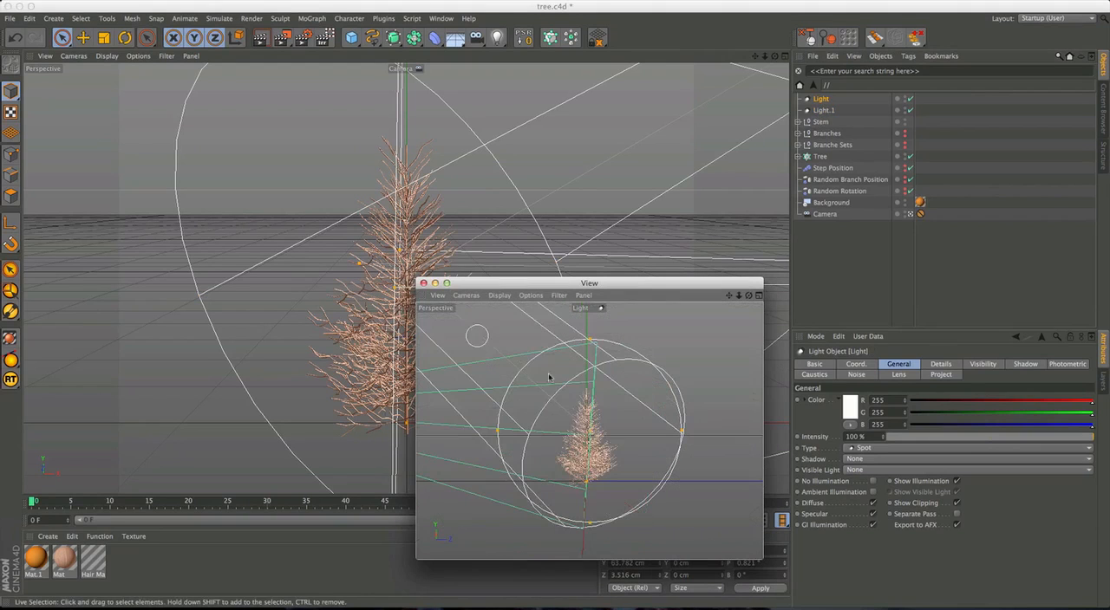
alt+drag(582, 438, 976, 445)
alt+drag(577, 404, 579, 429)
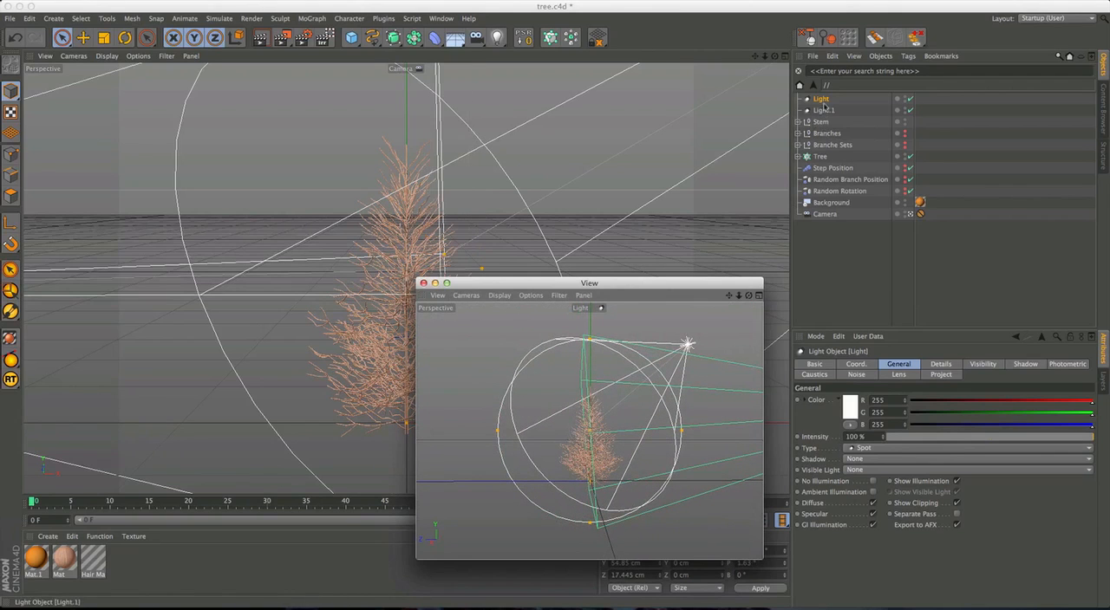
Duplicate Light.1, look through the copy, and orbit it to shine up from below the tree at about X 12.8, Y -114.1, Z -340.9 cm.
click(828, 110)
ctrl+drag(828, 112, 824, 123)
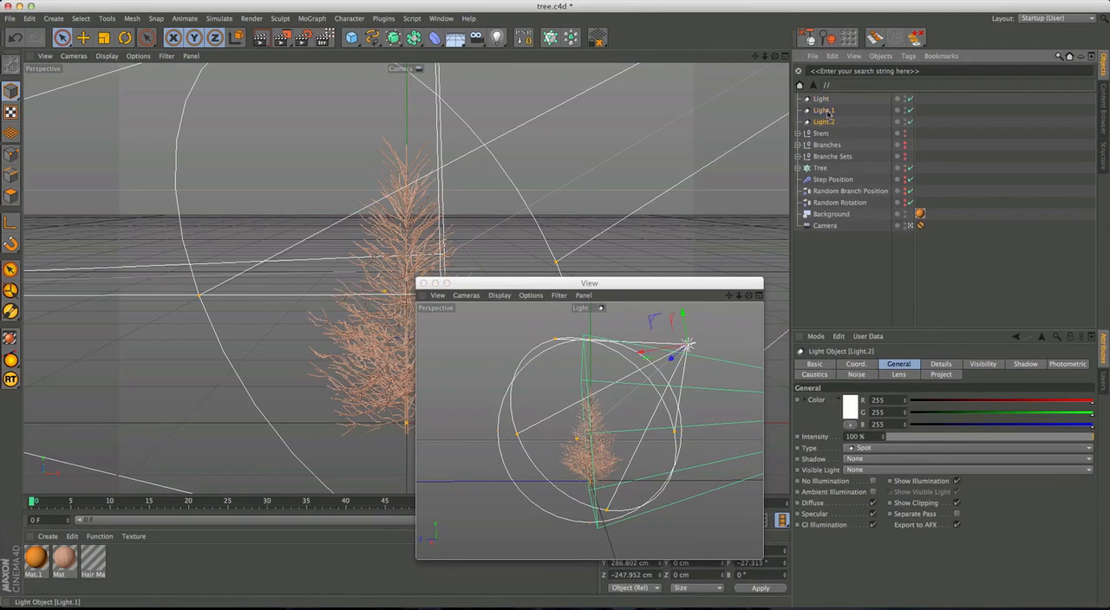
click(465, 295)
click(486, 332)
alt+drag(593, 442, 674, 338)
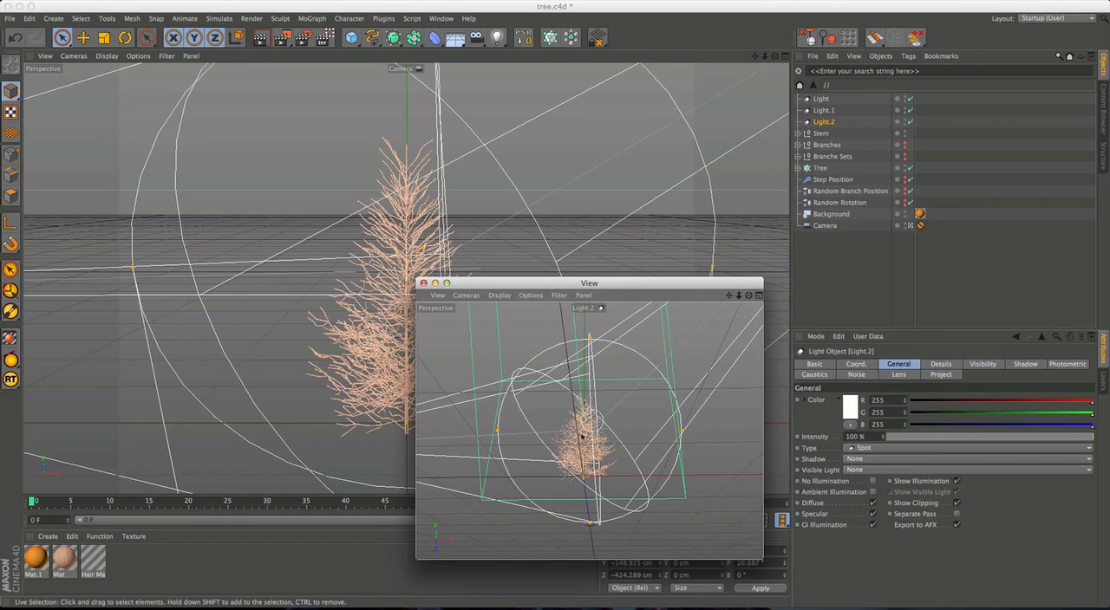
alt+drag(590, 424, 590, 430)
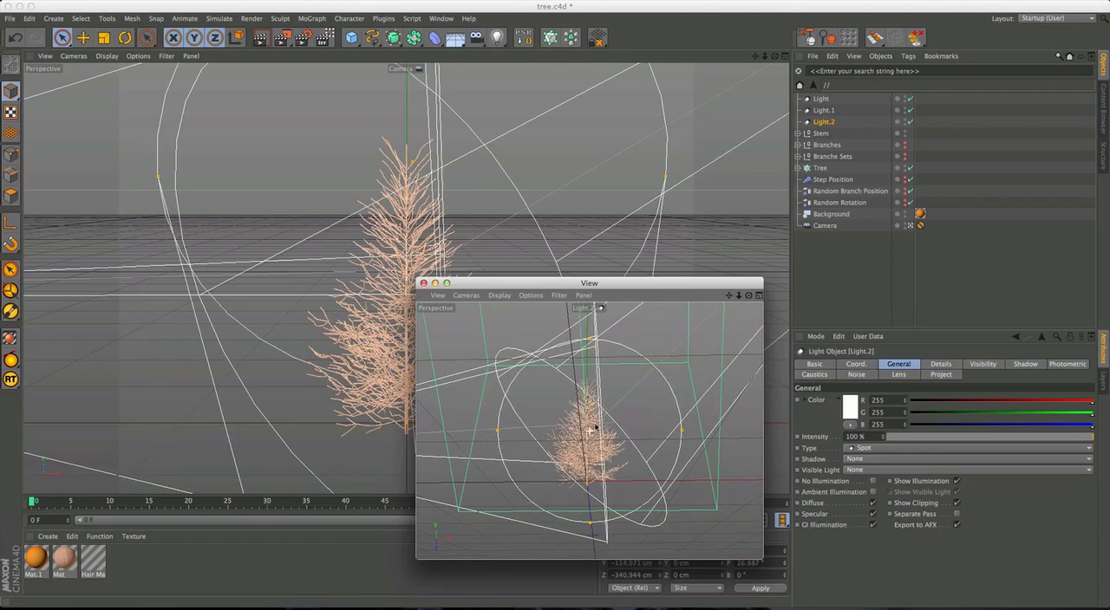
drag(613, 286, 849, 239)
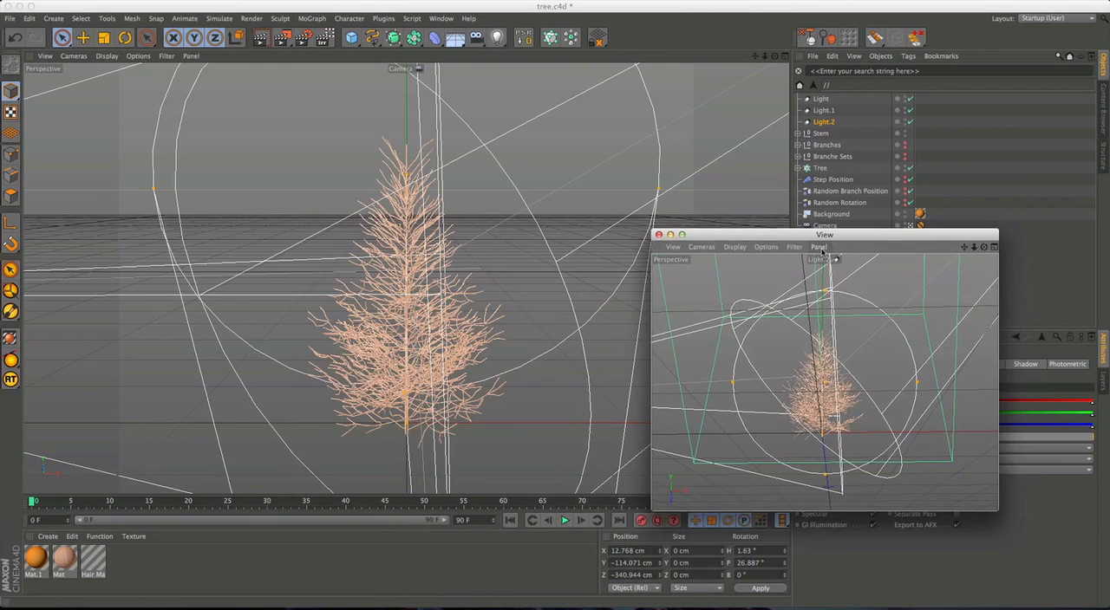
Set the shadow type of all three spot lights to Shadow Maps (Soft).
drag(835, 234, 523, 182)
drag(849, 99, 808, 127)
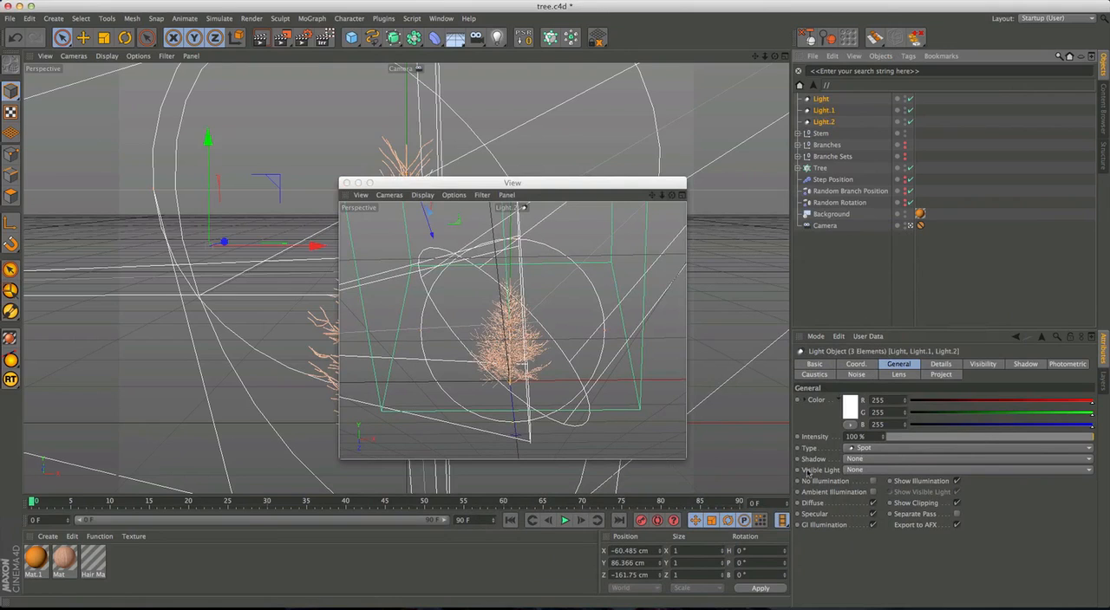
click(854, 460)
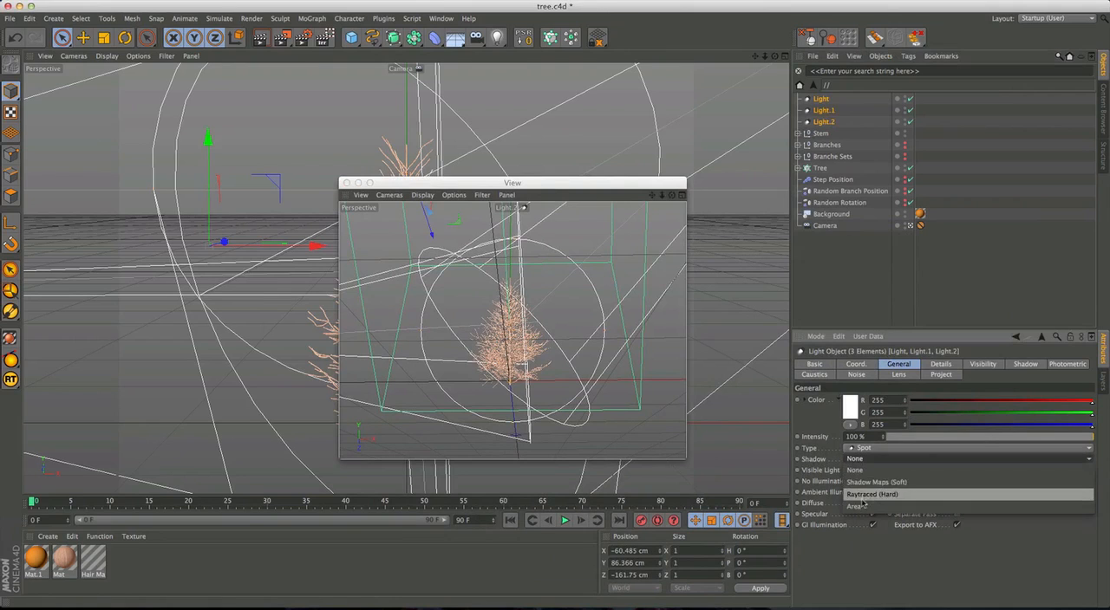
click(870, 498)
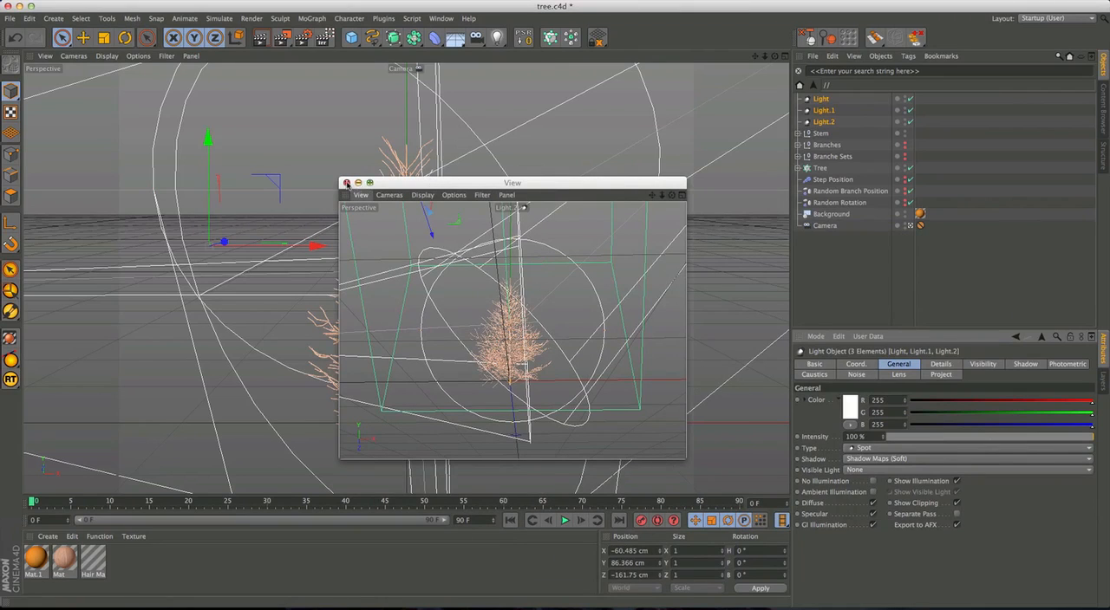
Add an area light to the scene and move the floating view out of the way.
drag(389, 186, 700, 166)
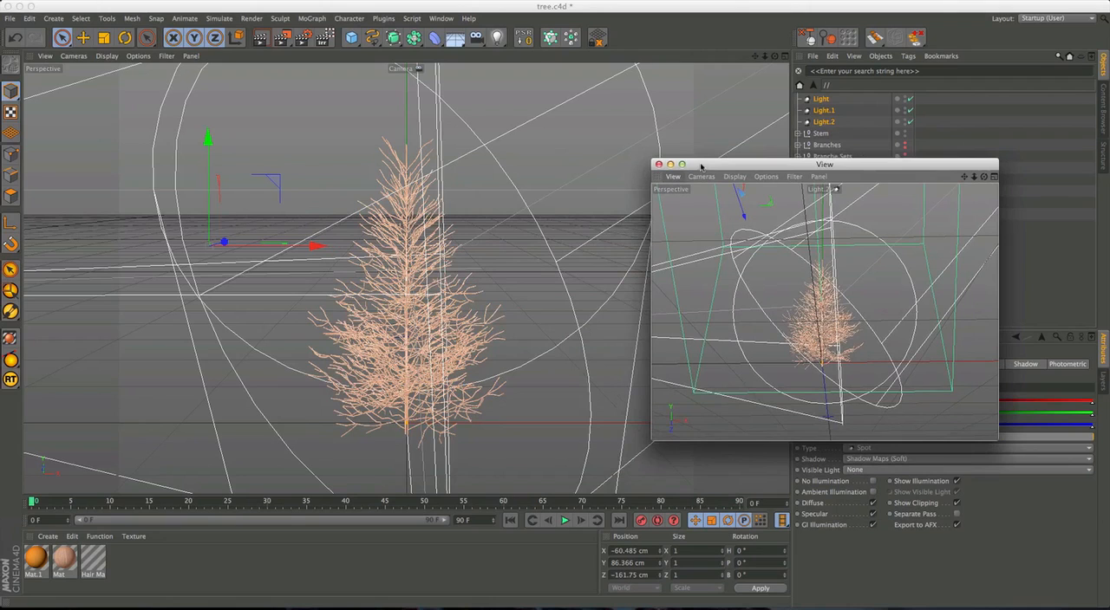
drag(701, 166, 699, 166)
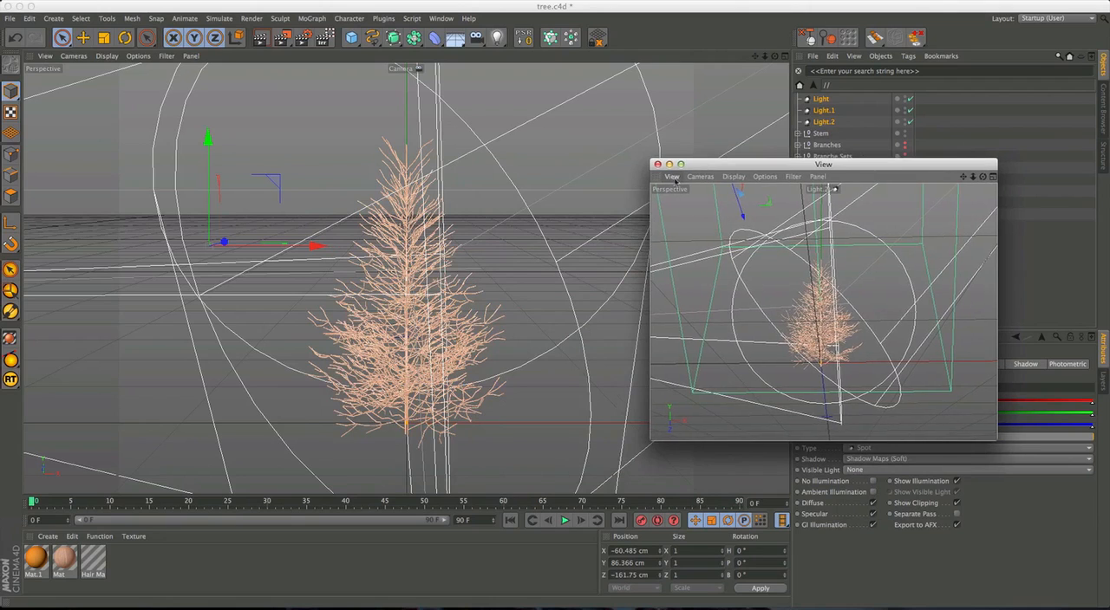
click(496, 37)
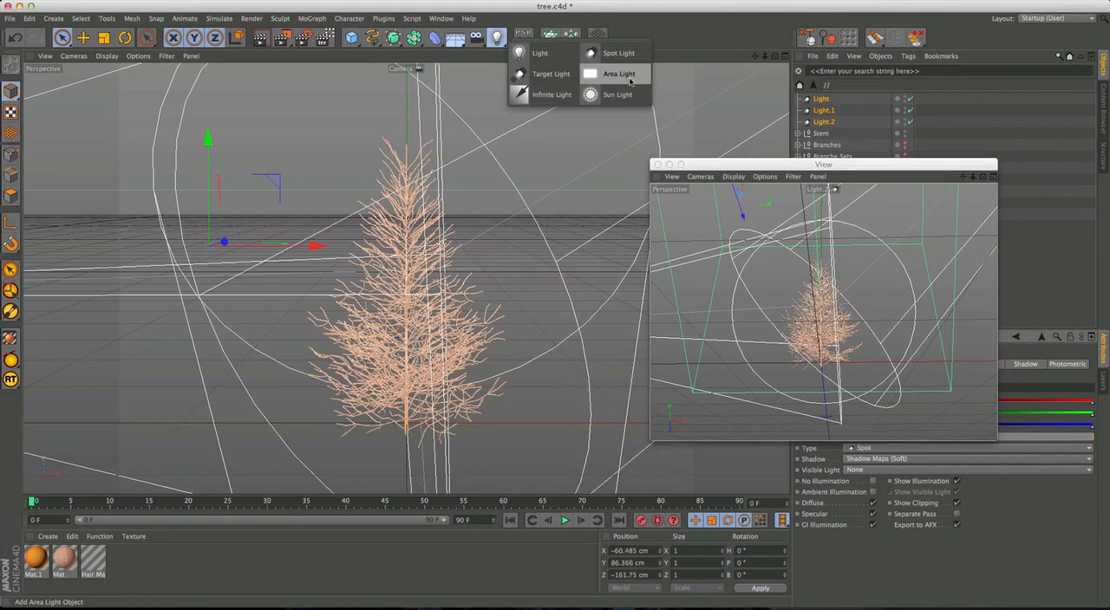
click(631, 77)
drag(834, 164, 1040, 223)
click(816, 102)
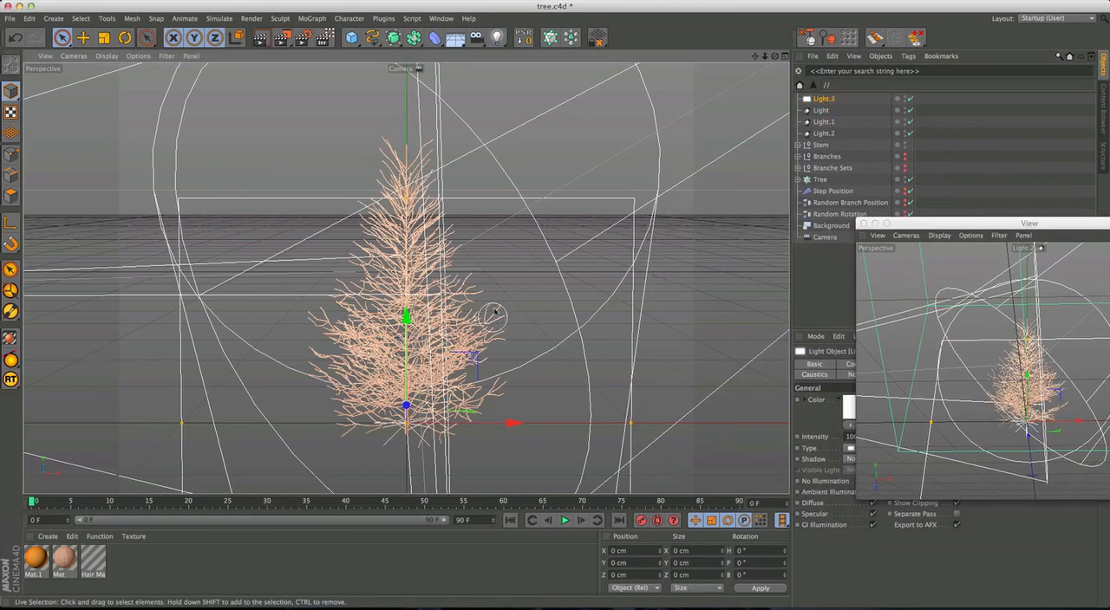
Rotate the area light to a pitch of -90° so that it lies horizontally, using the four-view layout.
middle_click(515, 272)
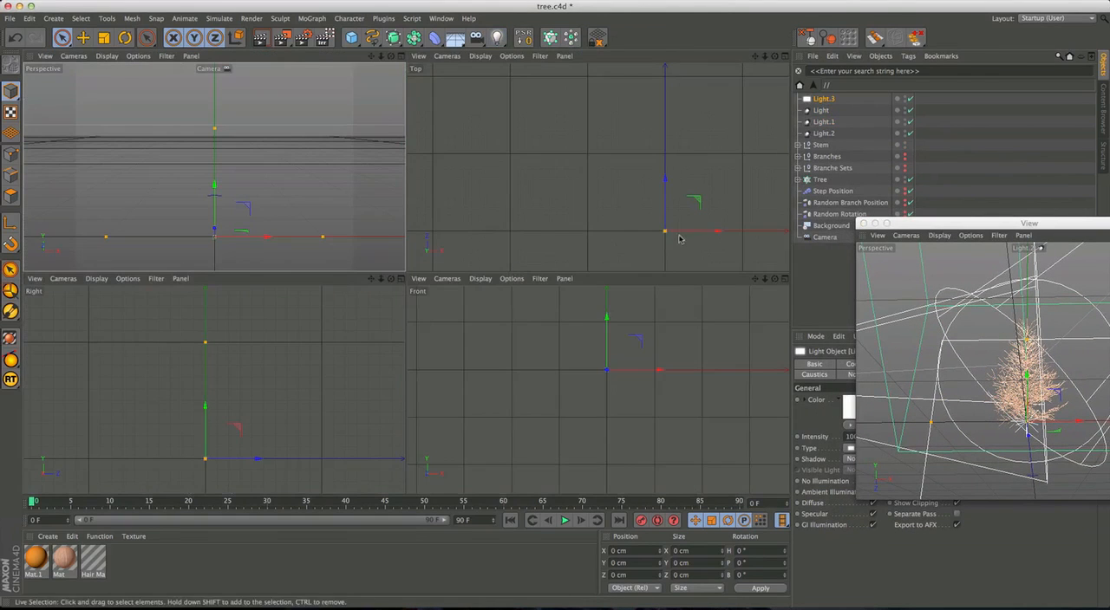
alt+middle_drag(679, 248, 605, 193)
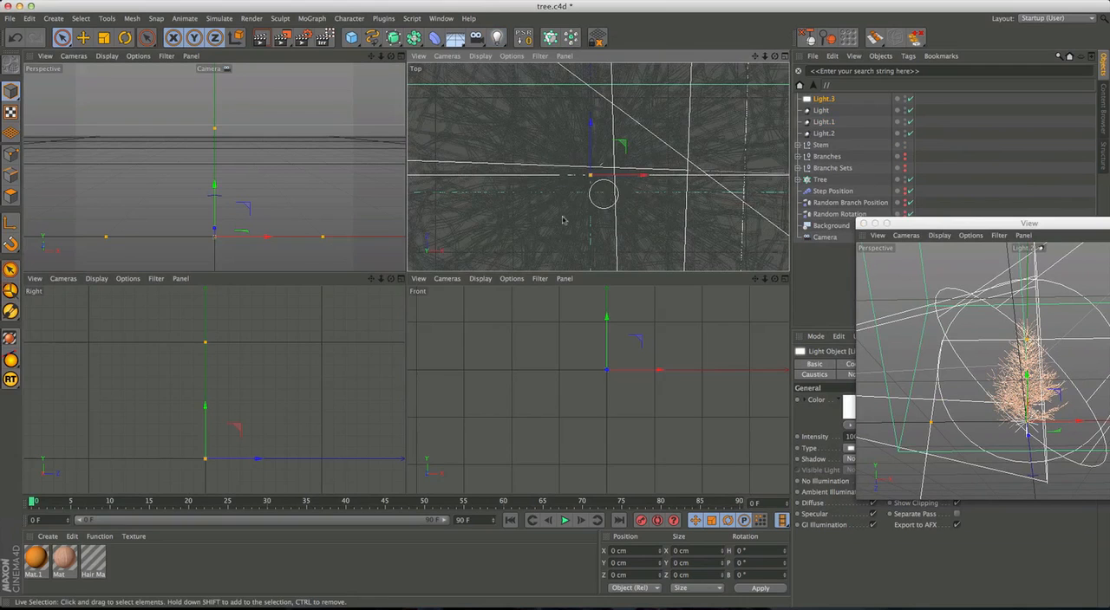
scroll(568, 218, down, 6)
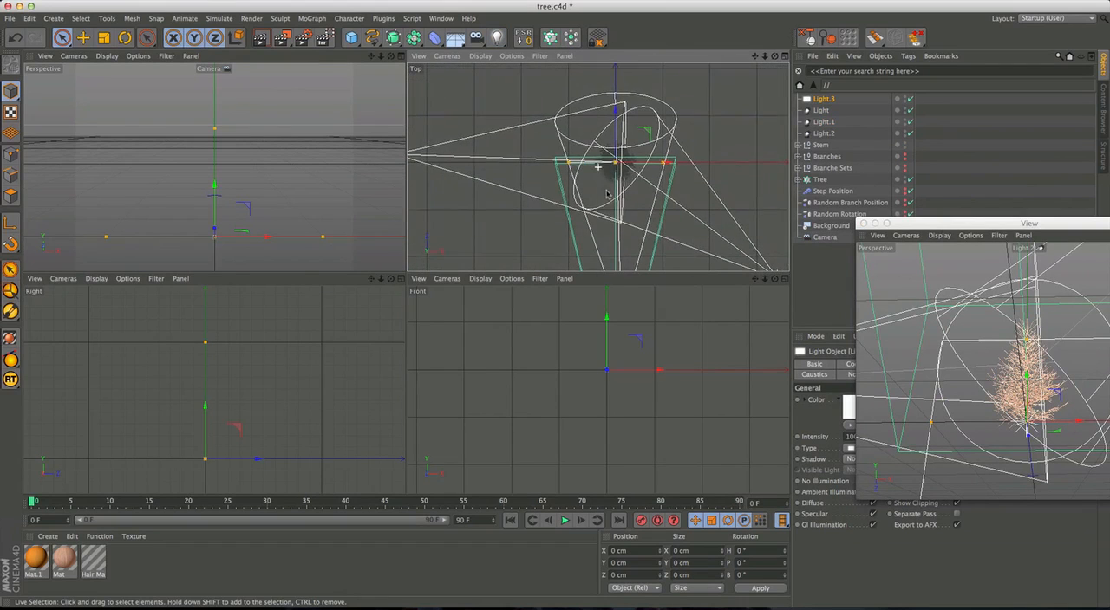
key(r)
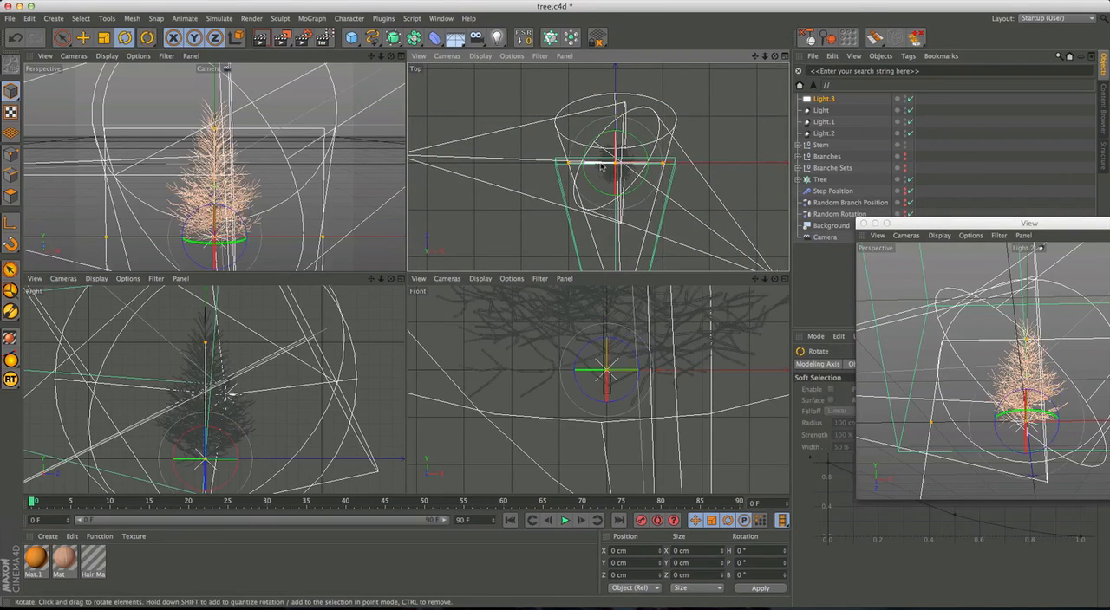
alt+middle_drag(224, 387, 268, 379)
alt+right_drag(320, 354, 213, 424)
alt+middle_drag(284, 378, 203, 398)
alt+right_drag(673, 365, 526, 419)
alt+middle_drag(695, 376, 598, 417)
drag(566, 410, 558, 260)
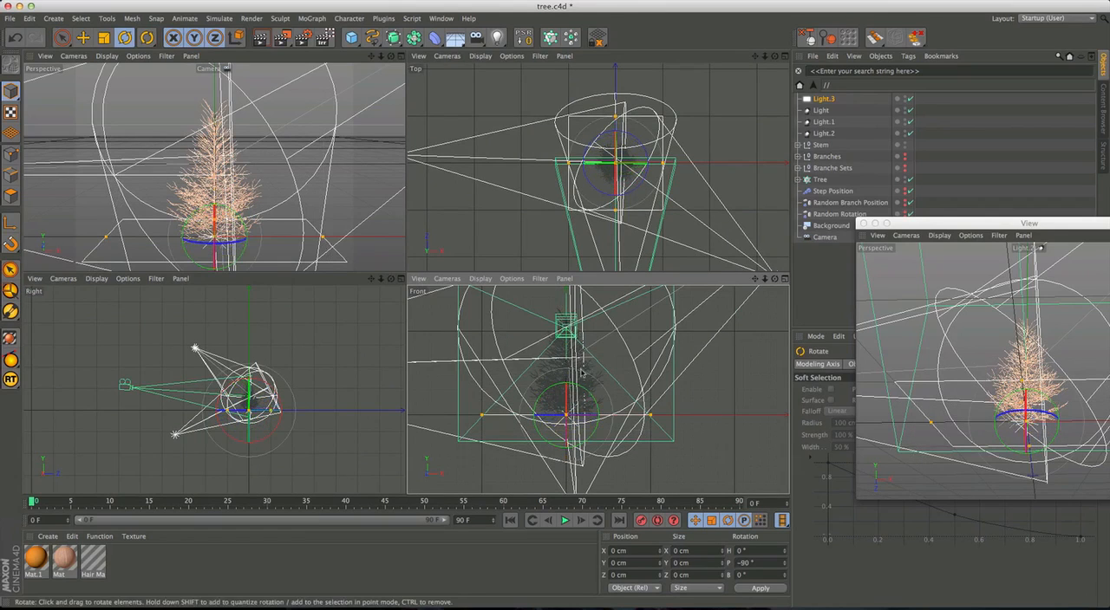
Raise the area light above the tree to about Y 251.7 cm and scale it up.
key(e)
alt+right_drag(656, 365, 539, 413)
drag(635, 434, 633, 373)
key(t)
drag(592, 409, 753, 386)
drag(593, 430, 595, 324)
Close the floating view and set the area light's shadow to Shadow Maps (Soft).
key(super+w)
click(822, 100)
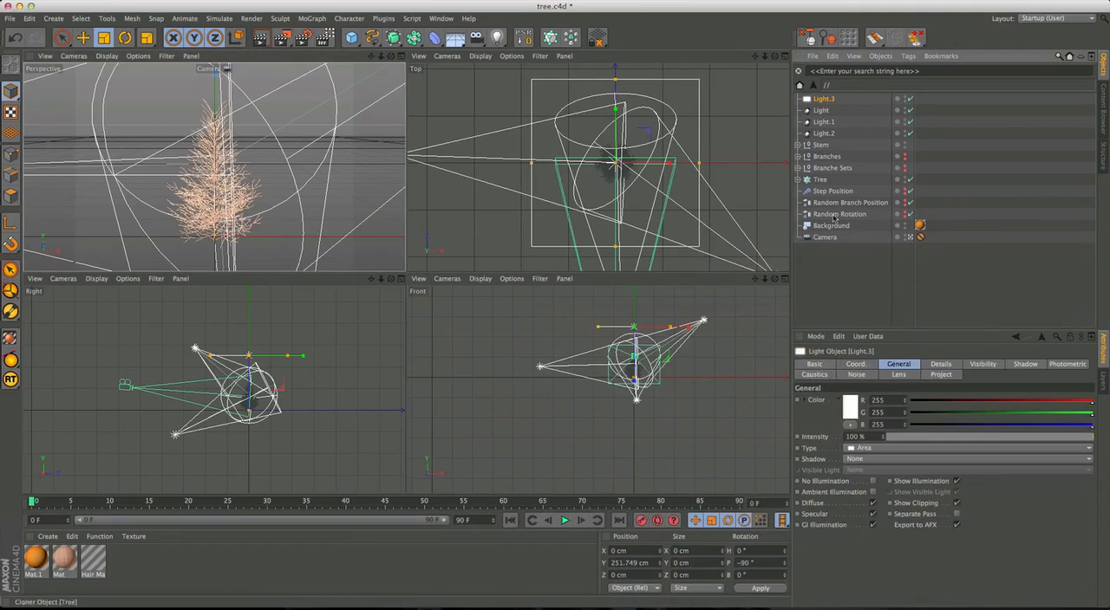
click(862, 459)
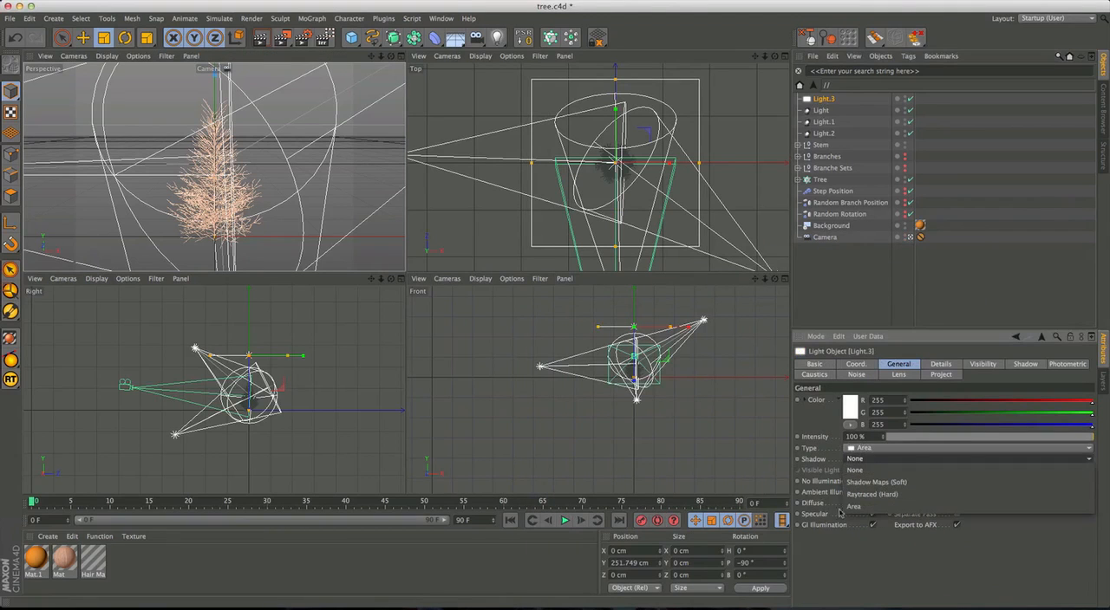
click(875, 483)
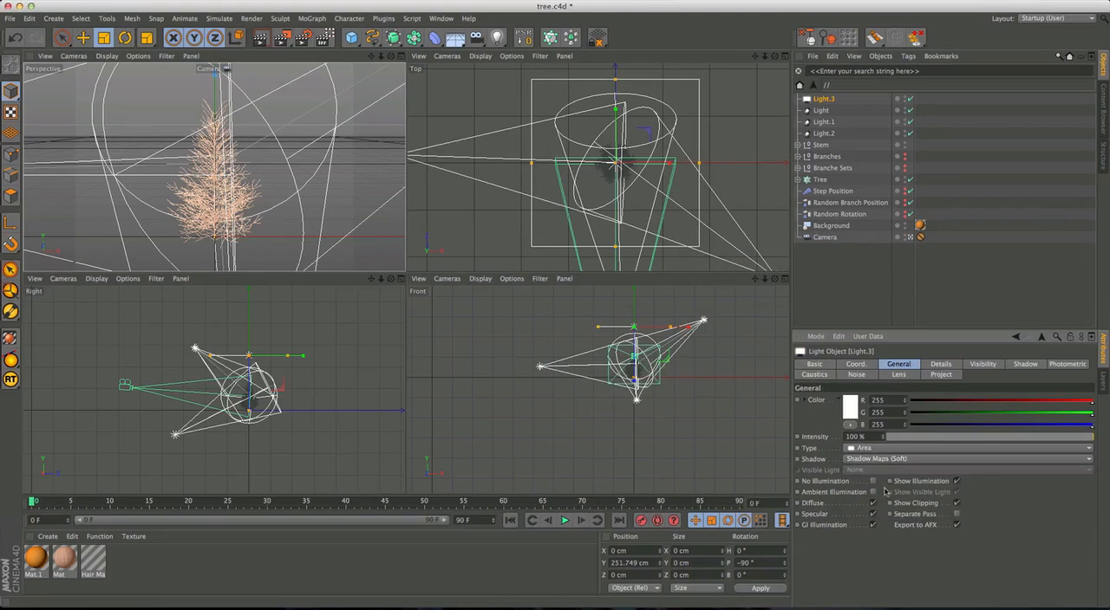
Give all four lights a dark brown shadow colour of R 71, G 35, B 18 and a shadow density of 60%.
drag(854, 98, 808, 139)
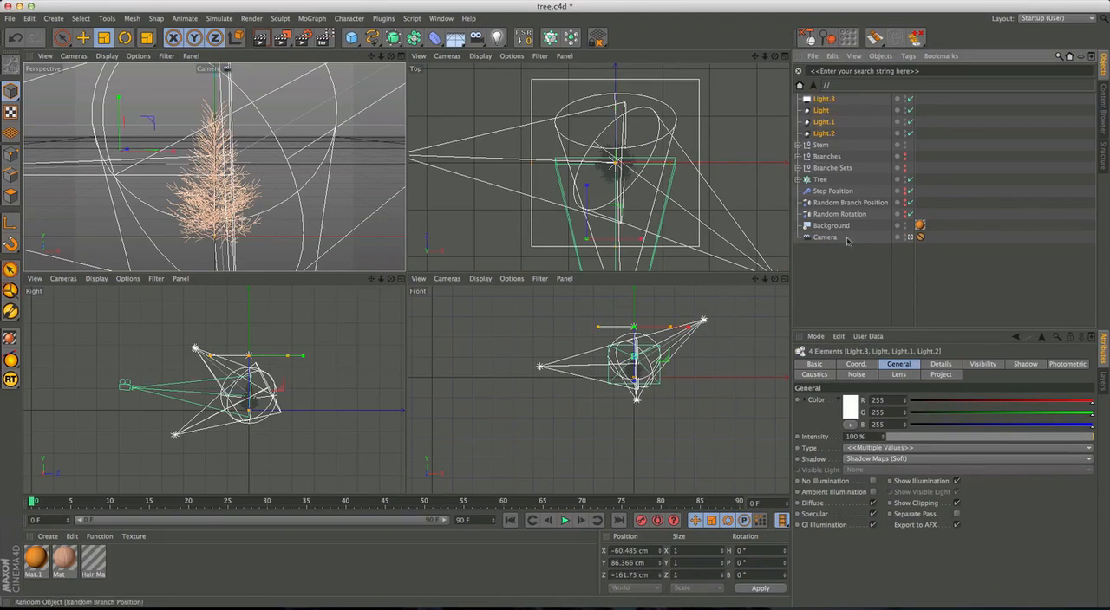
click(1025, 364)
click(871, 427)
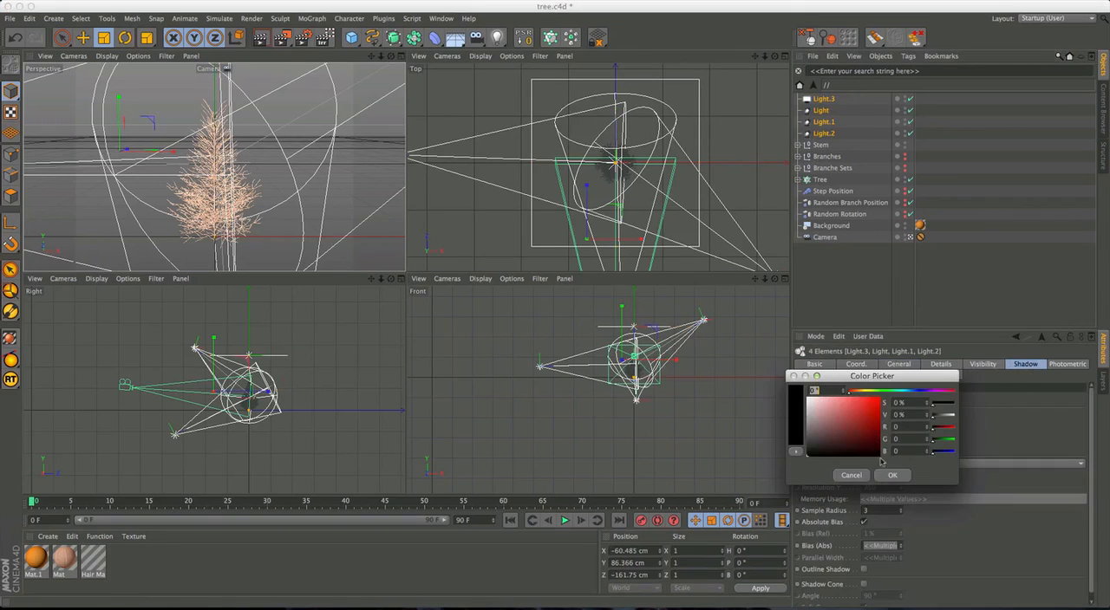
drag(858, 376, 781, 350)
drag(788, 401, 784, 417)
drag(772, 371, 777, 371)
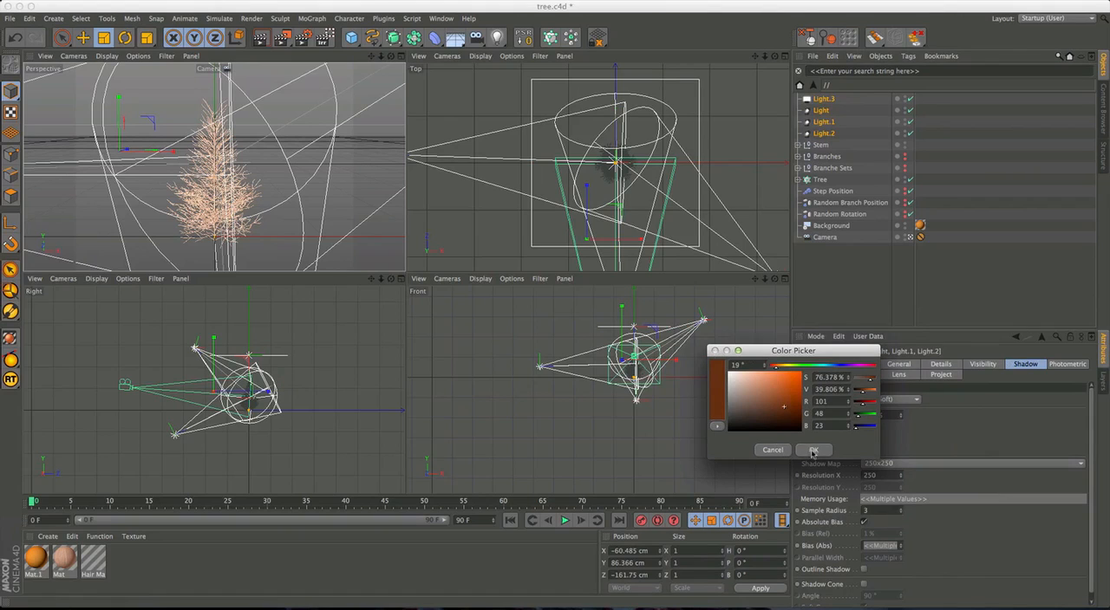
drag(786, 410, 782, 415)
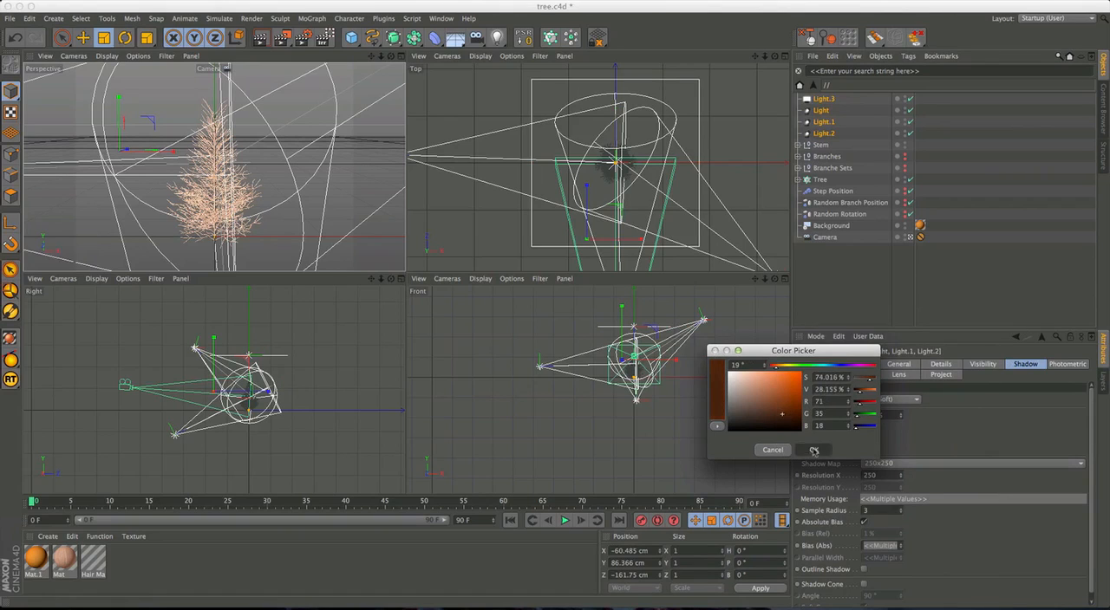
click(814, 450)
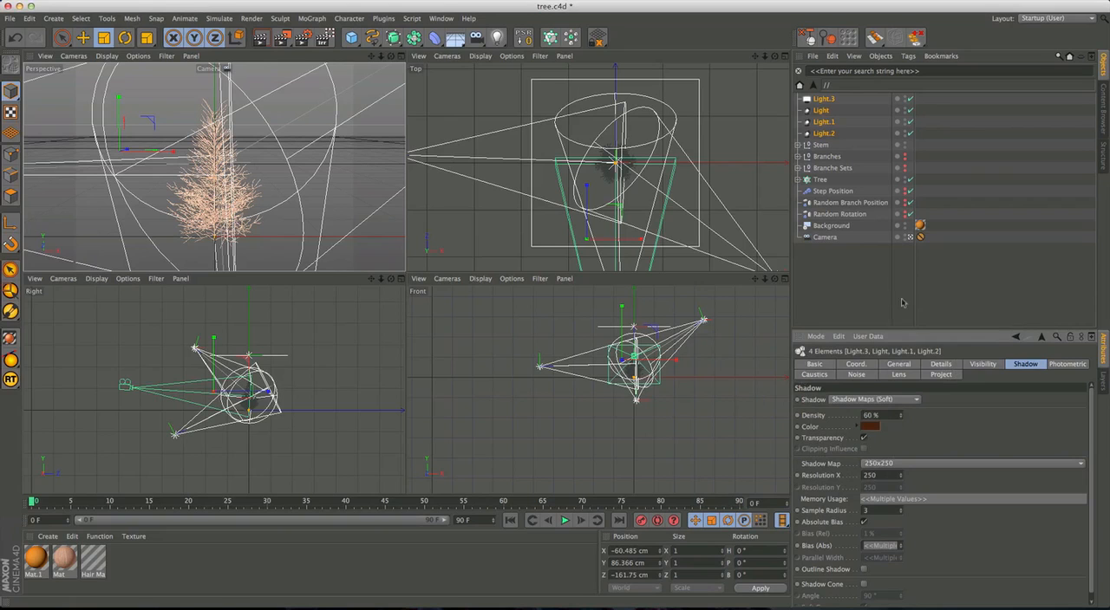
Reselect all four lights and open their shared intensity value for editing.
click(865, 277)
drag(817, 115, 818, 98)
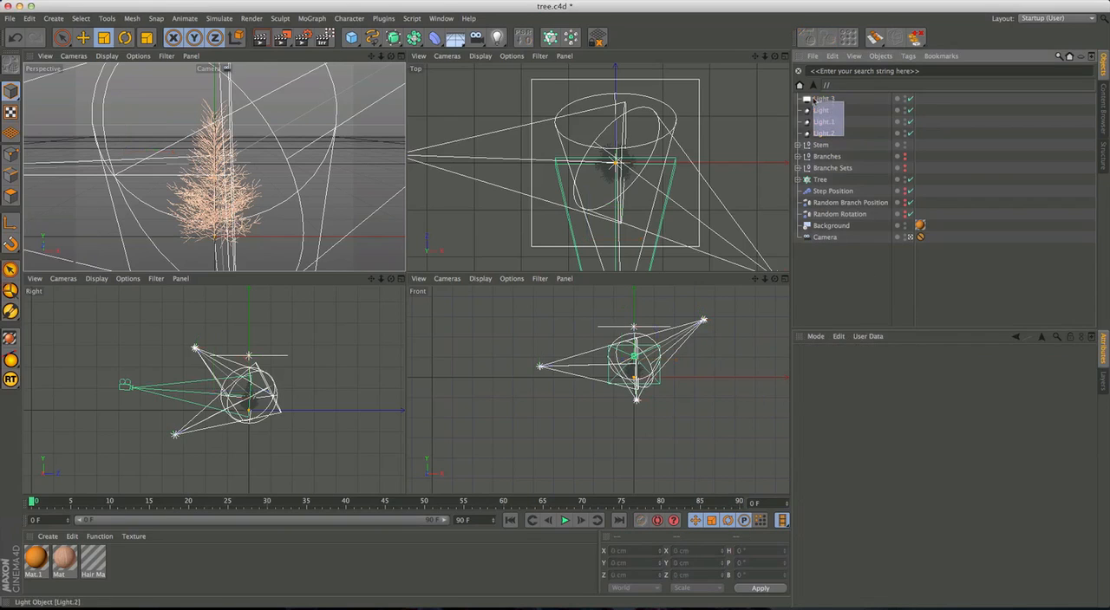
click(924, 368)
click(900, 365)
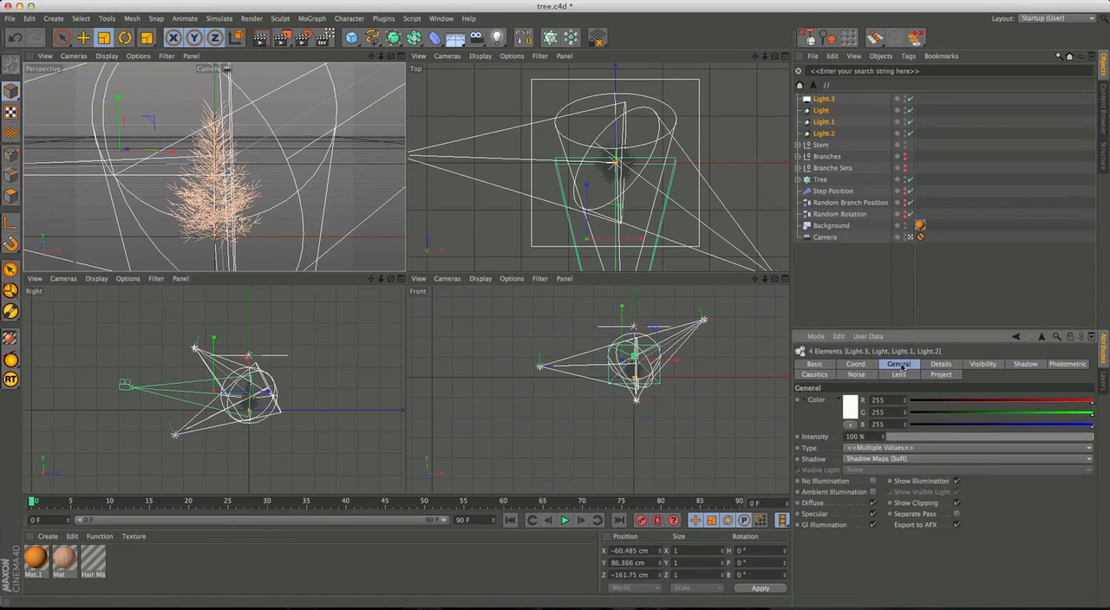
click(867, 438)
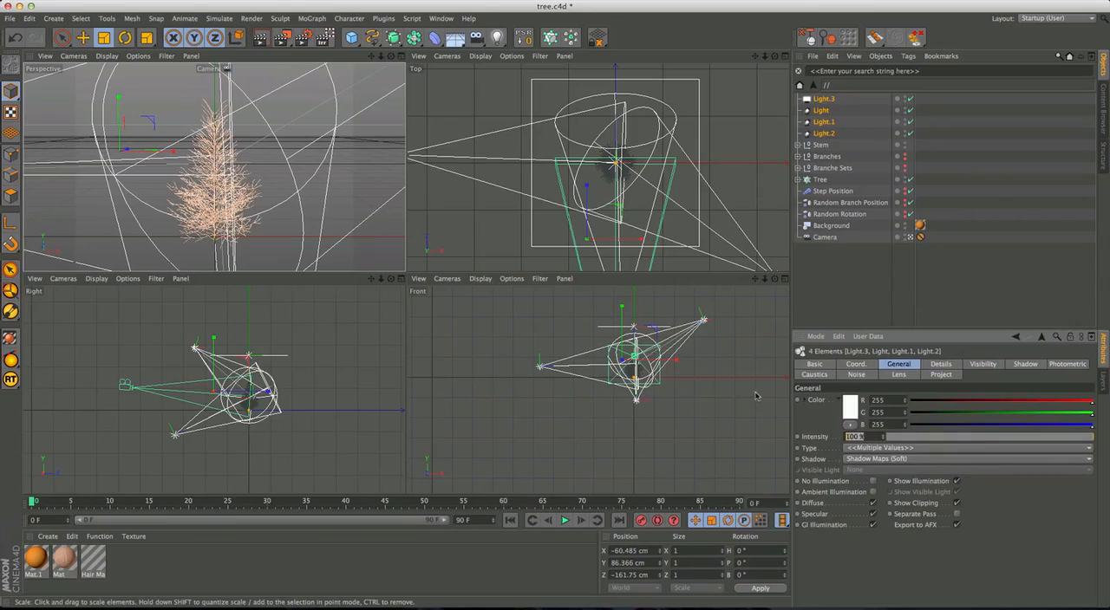